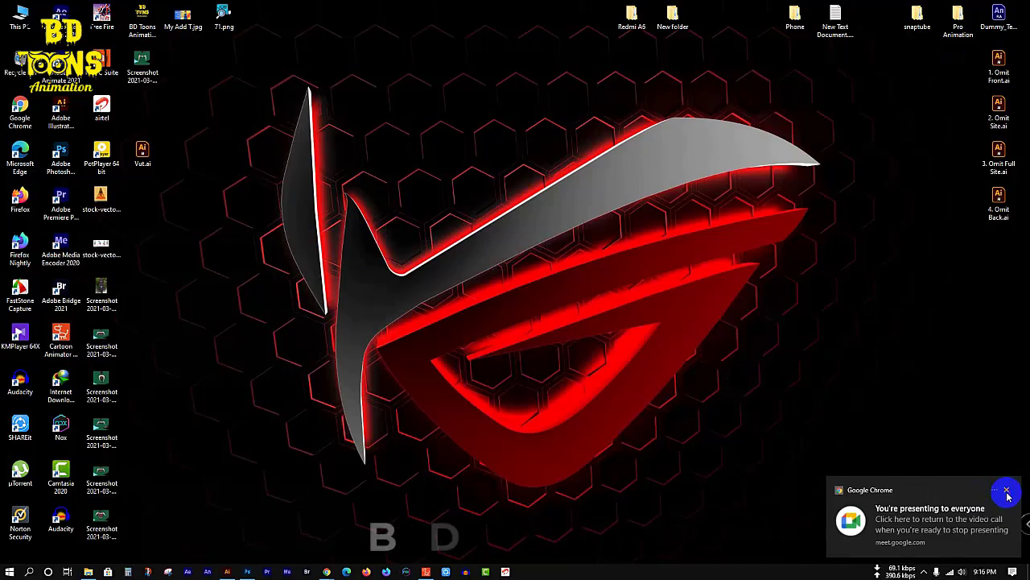
Dismiss the Google Chrome presenting notification and switch to the cabin scene in Adobe Illustrator.
click(1005, 489)
click(924, 571)
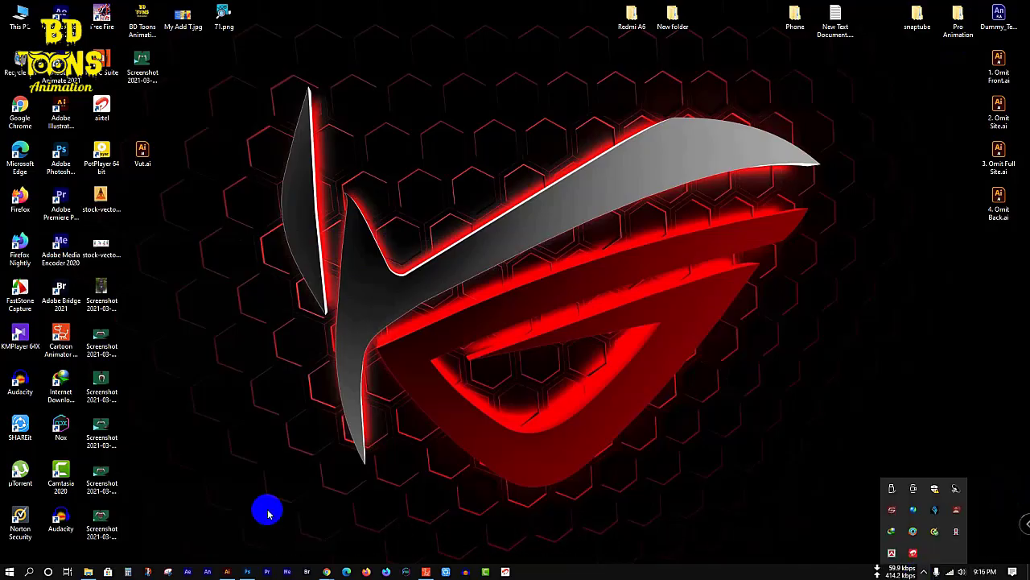
click(226, 572)
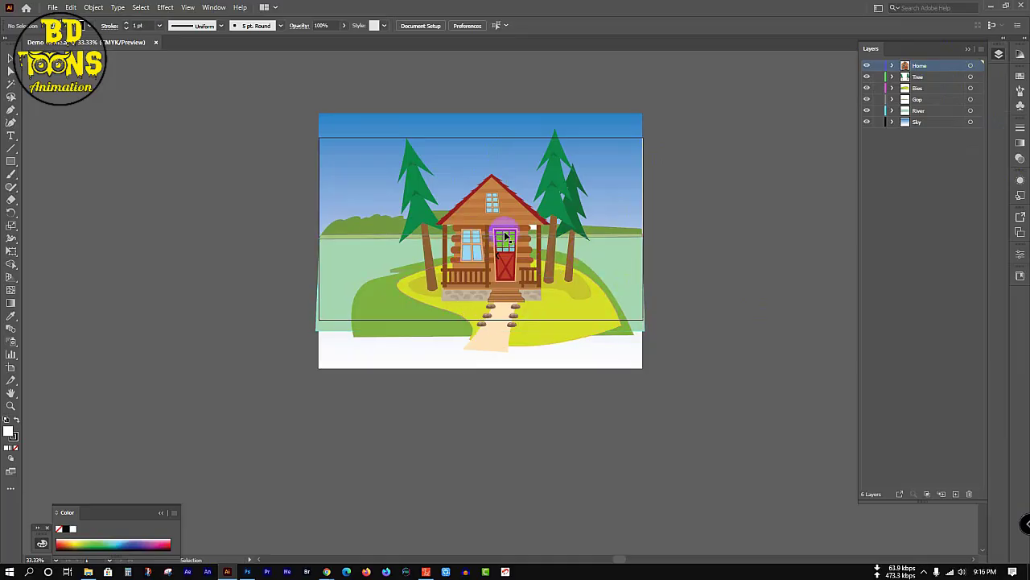
Create a new layer above Home and move the door group from the nested Home sublayer into it.
scroll(495, 224, up, 4)
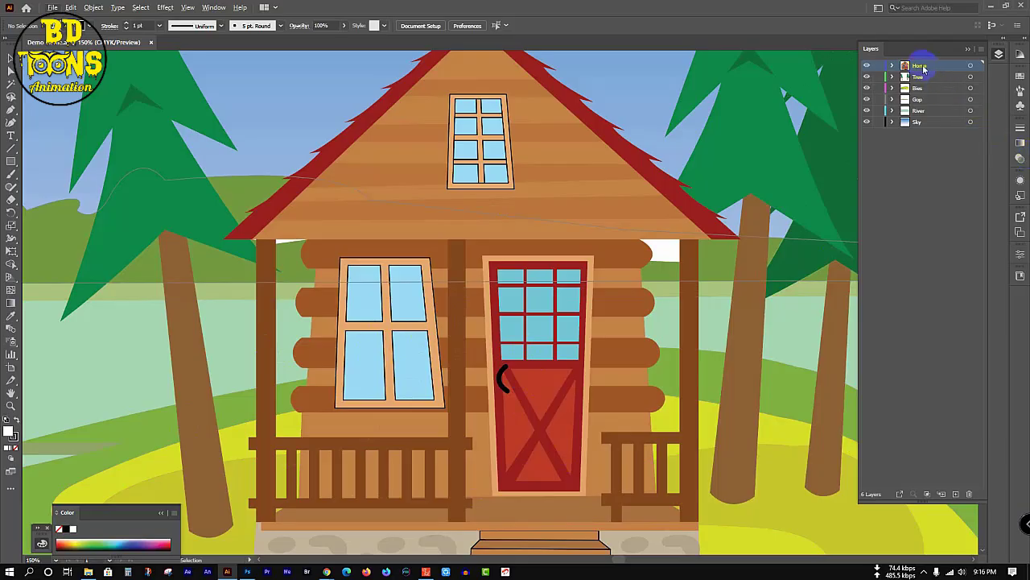
click(892, 66)
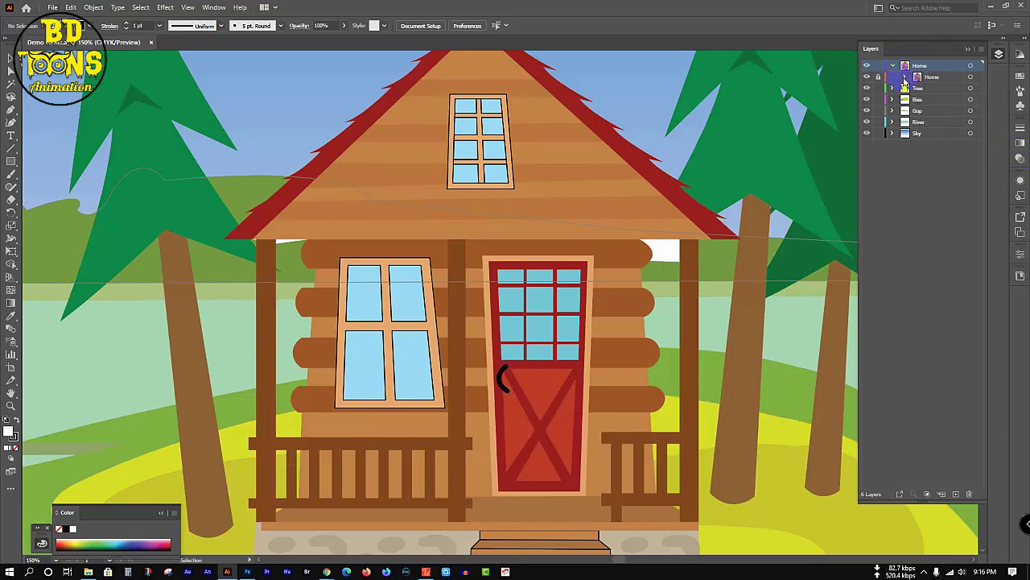
click(904, 78)
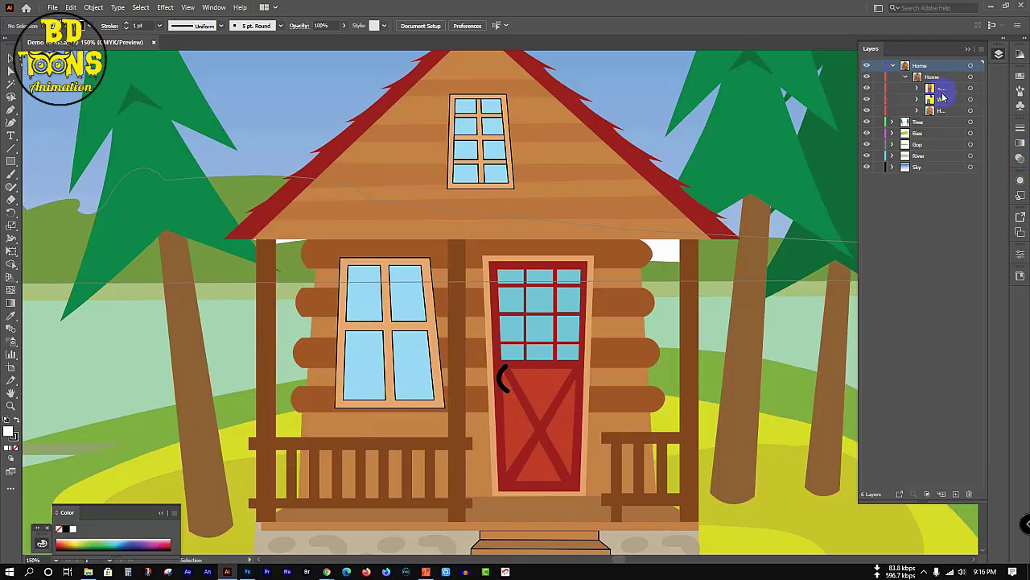
click(973, 88)
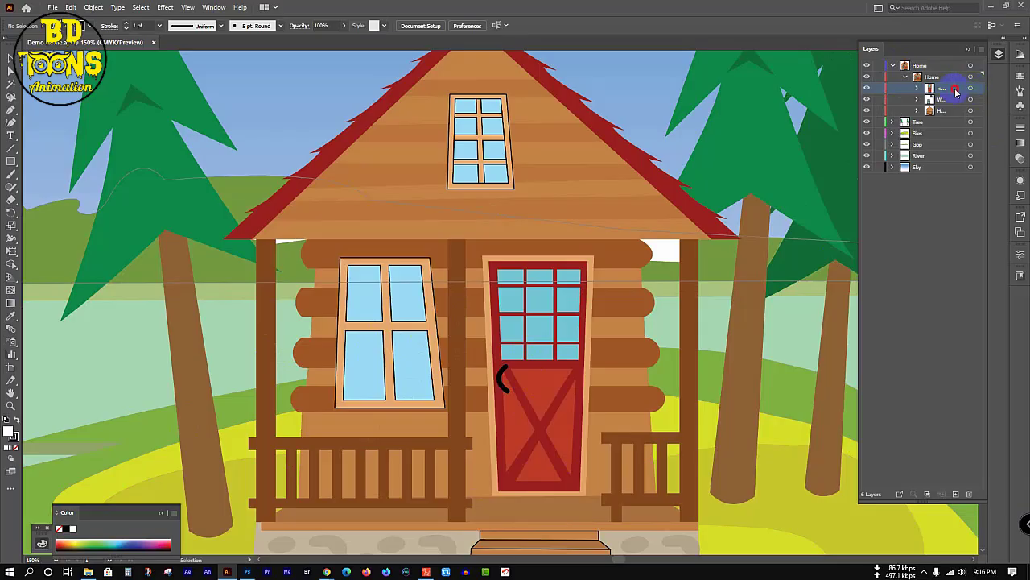
click(897, 67)
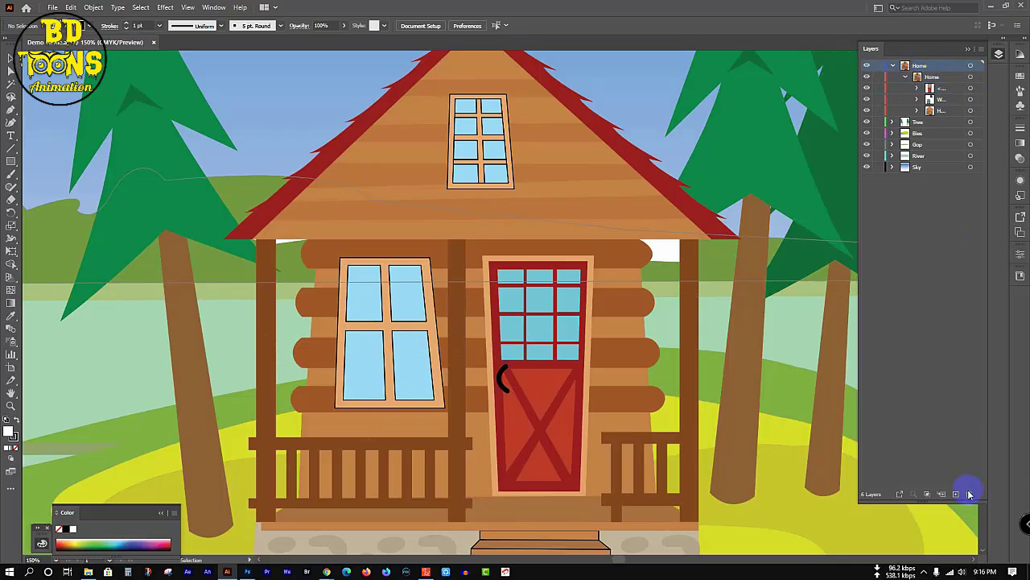
click(956, 494)
click(953, 101)
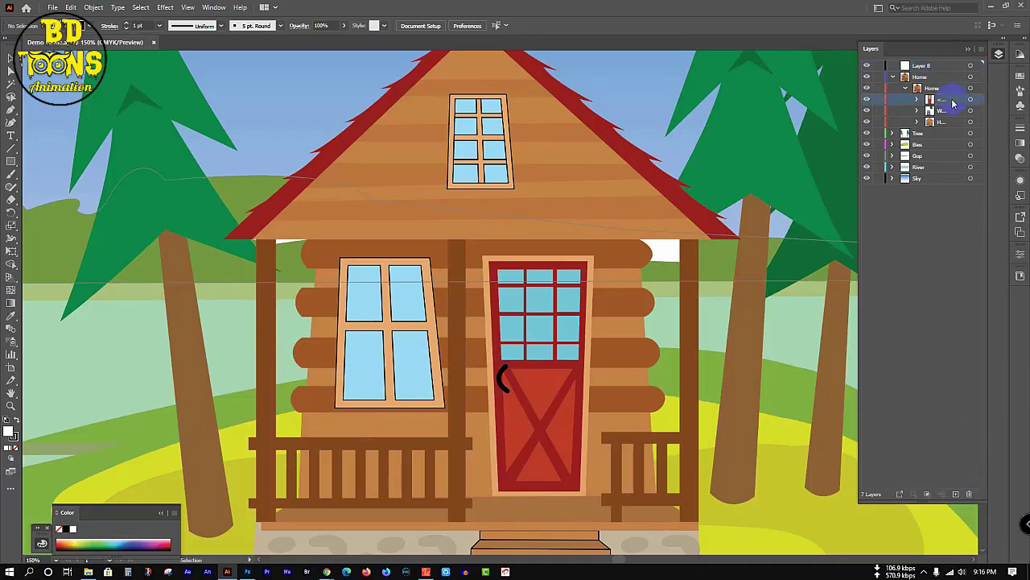
drag(949, 87, 946, 67)
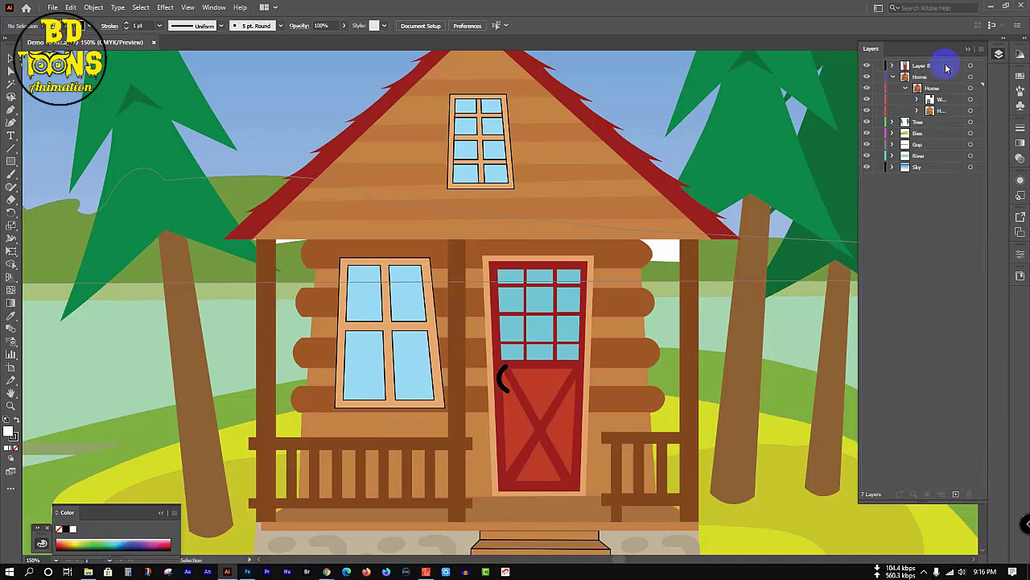
Toggle the visibility of Layer 8 to check which parts of the door it contains.
click(867, 66)
click(867, 66)
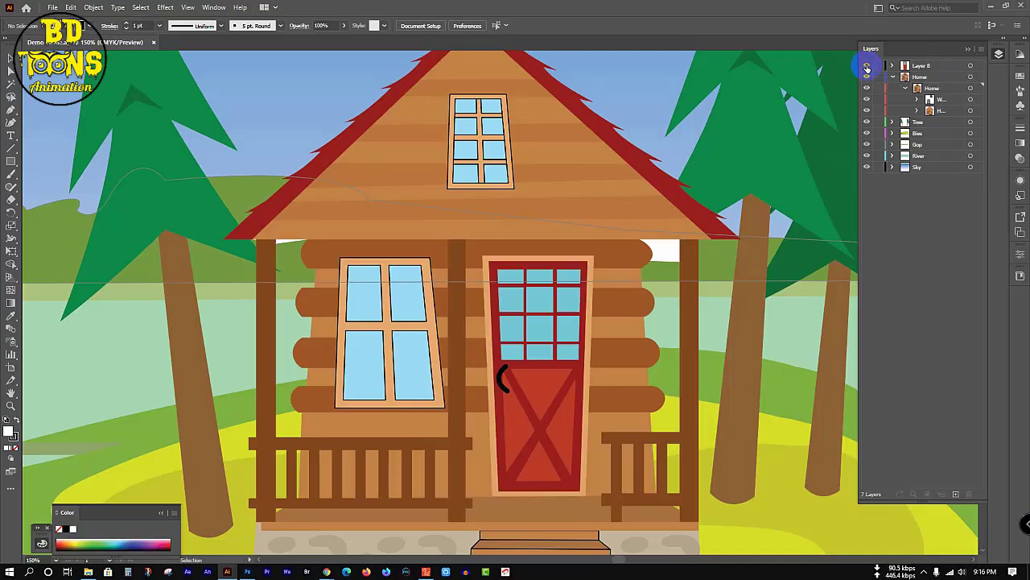
click(867, 66)
click(867, 66)
click(867, 66)
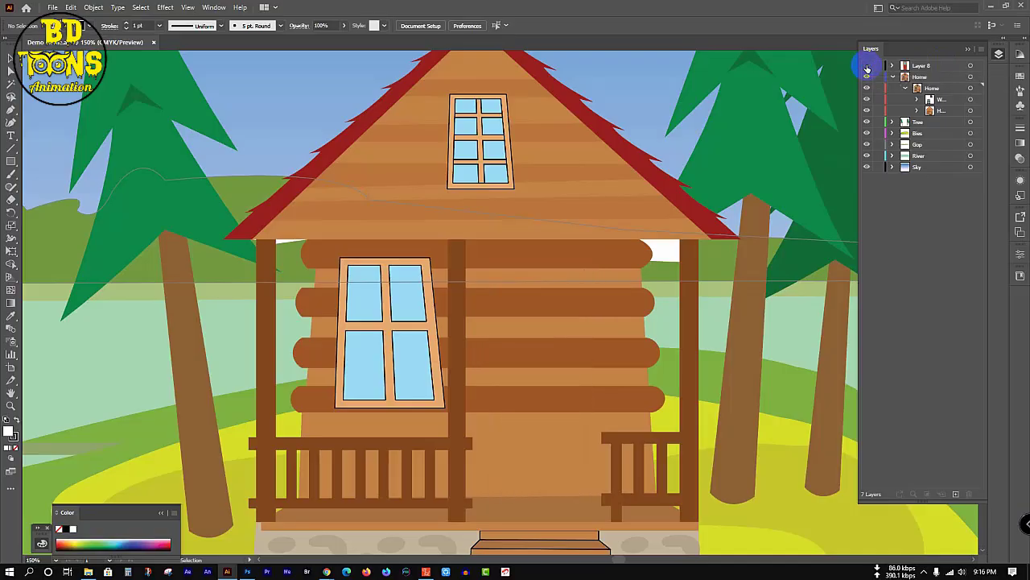
click(867, 66)
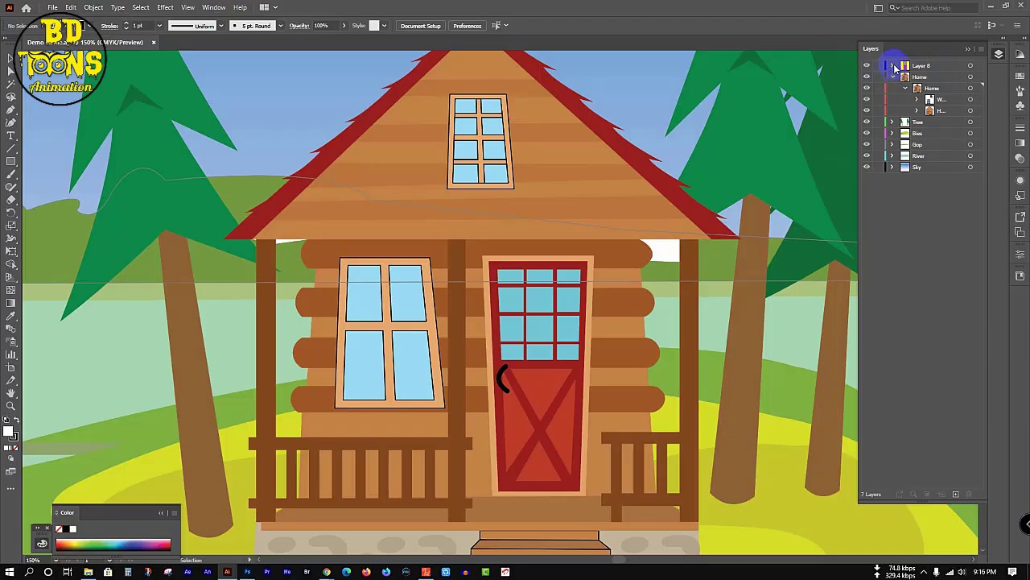
Move the door frame item out of Layer 8's group into the nested Home sublayer, between the window and house groups.
click(893, 66)
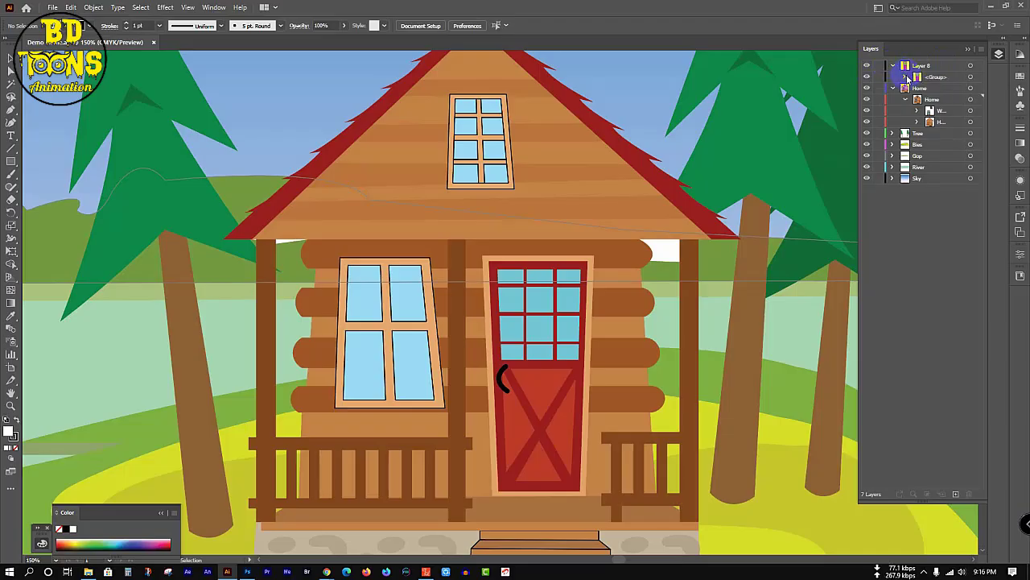
click(906, 77)
click(947, 99)
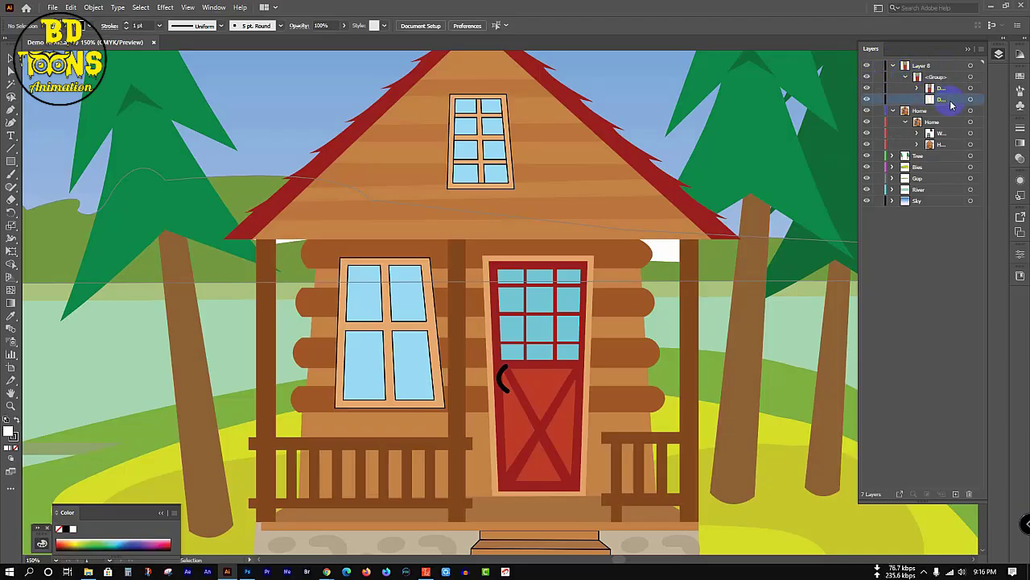
drag(951, 103, 952, 142)
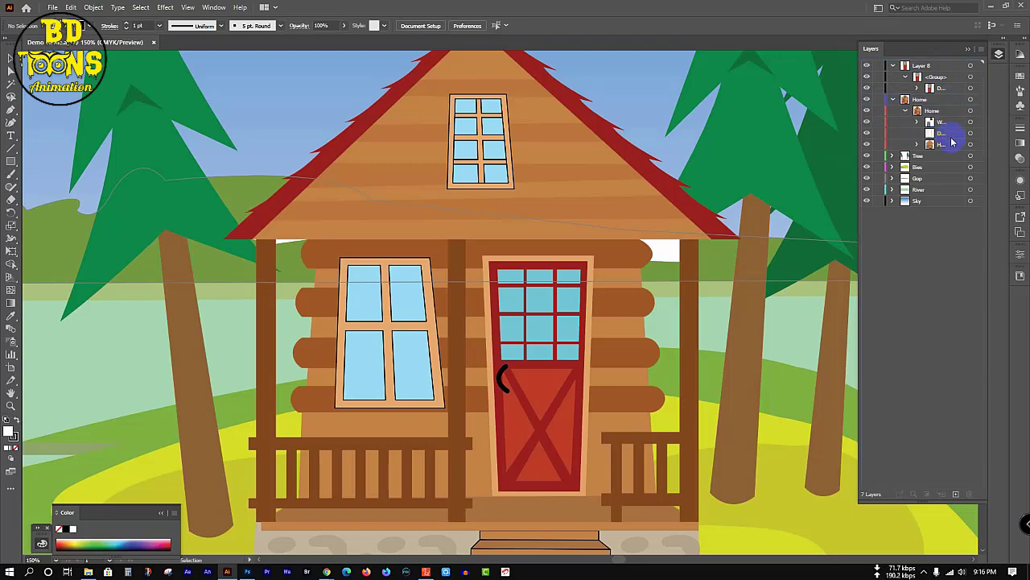
Lock every layer from Home down to Sky, and collapse the expanded Home and Layer 8 contents.
click(907, 110)
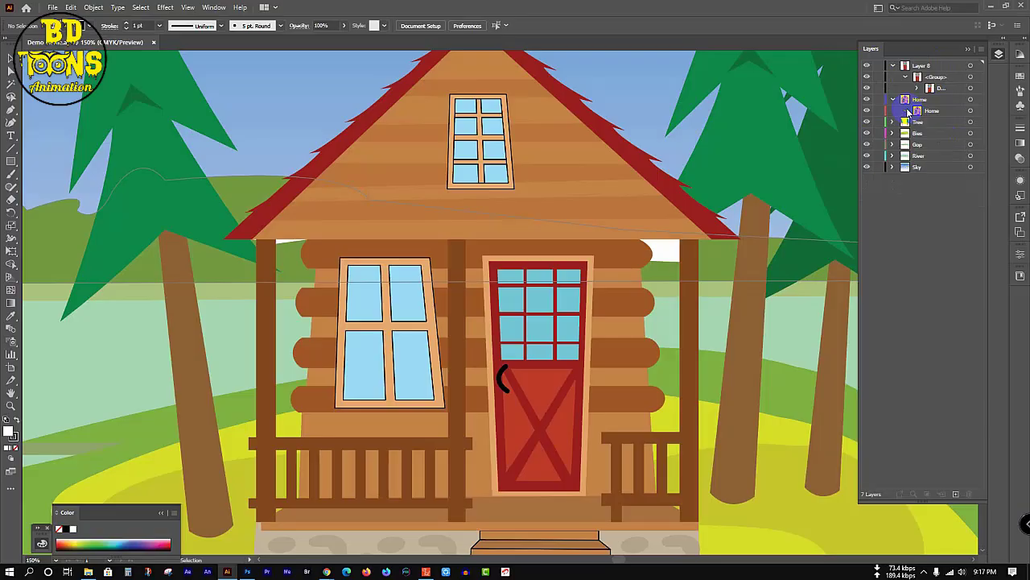
click(894, 99)
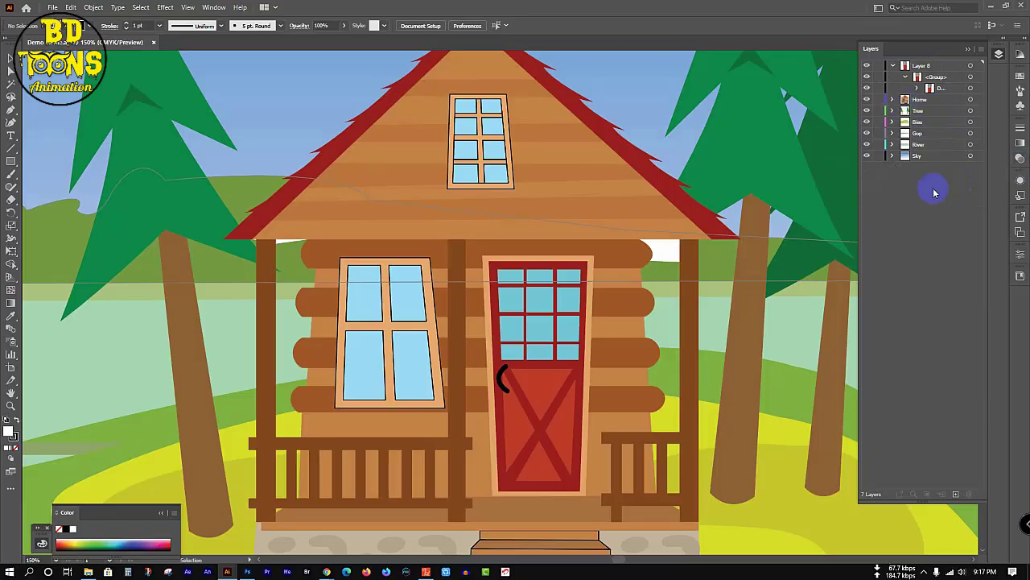
drag(880, 124, 846, 341)
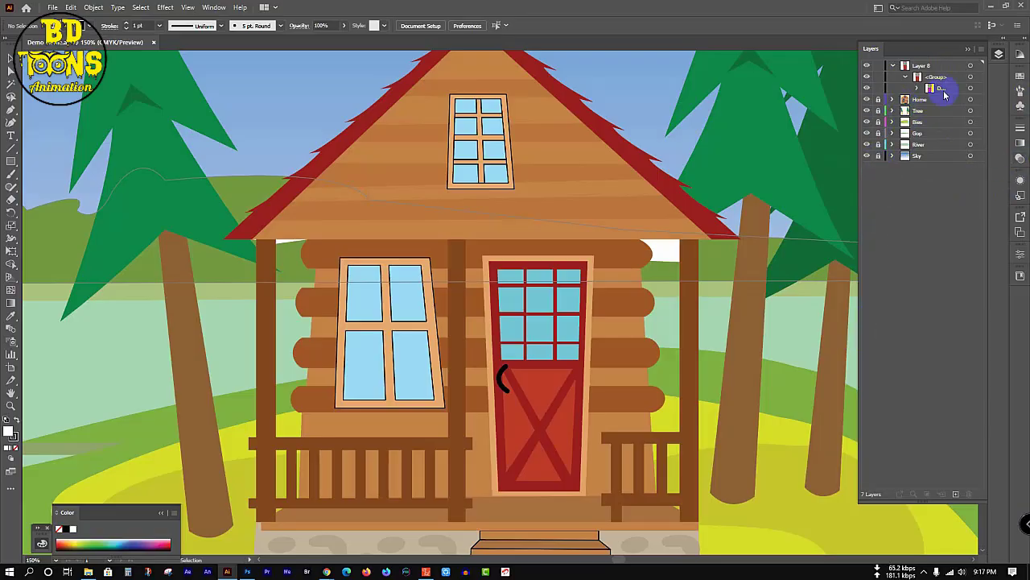
click(906, 77)
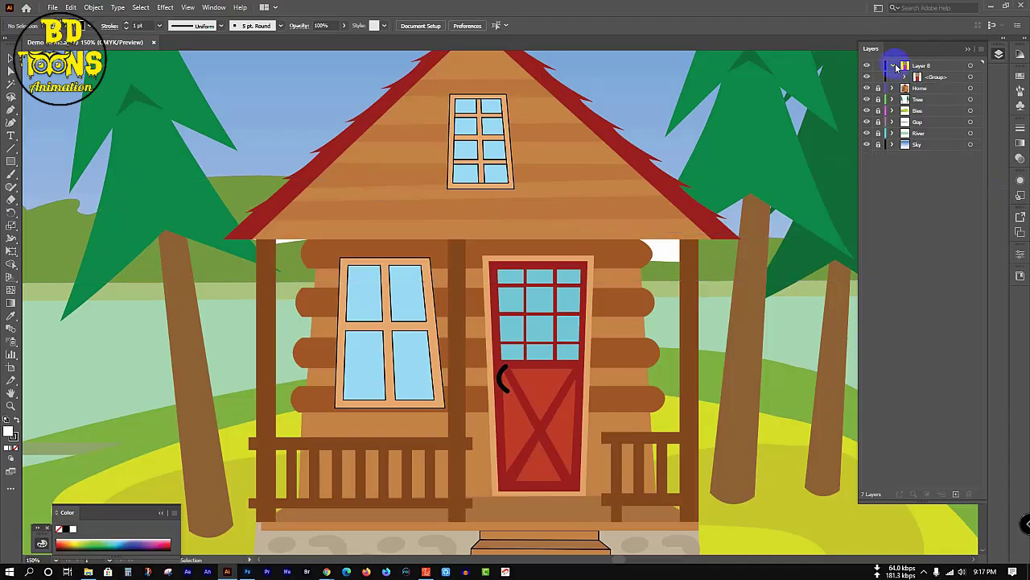
click(893, 65)
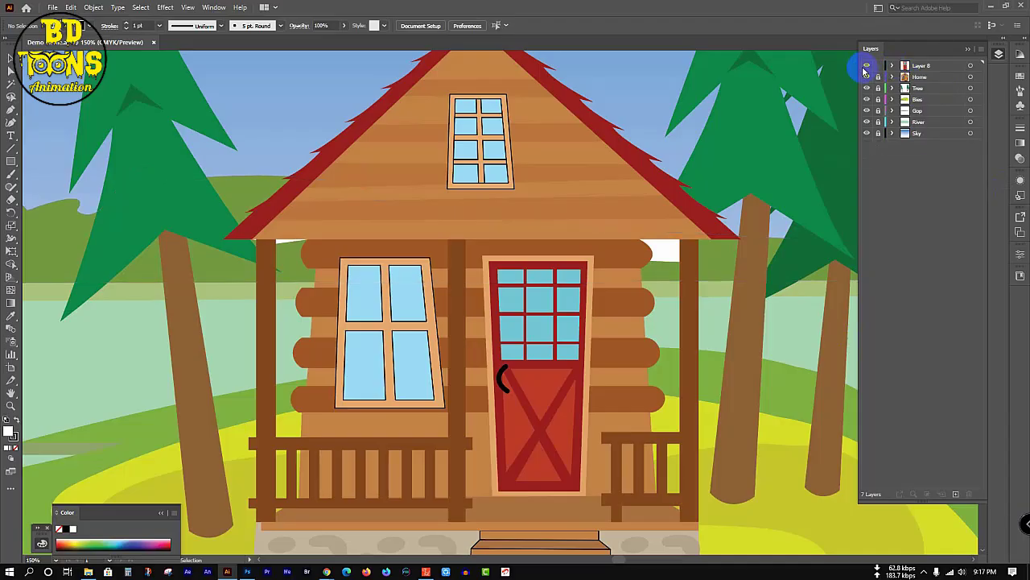
Check the separated door by toggling Layer 8's visibility, and leave the layer hidden.
click(867, 68)
click(867, 68)
click(867, 67)
click(866, 68)
click(867, 68)
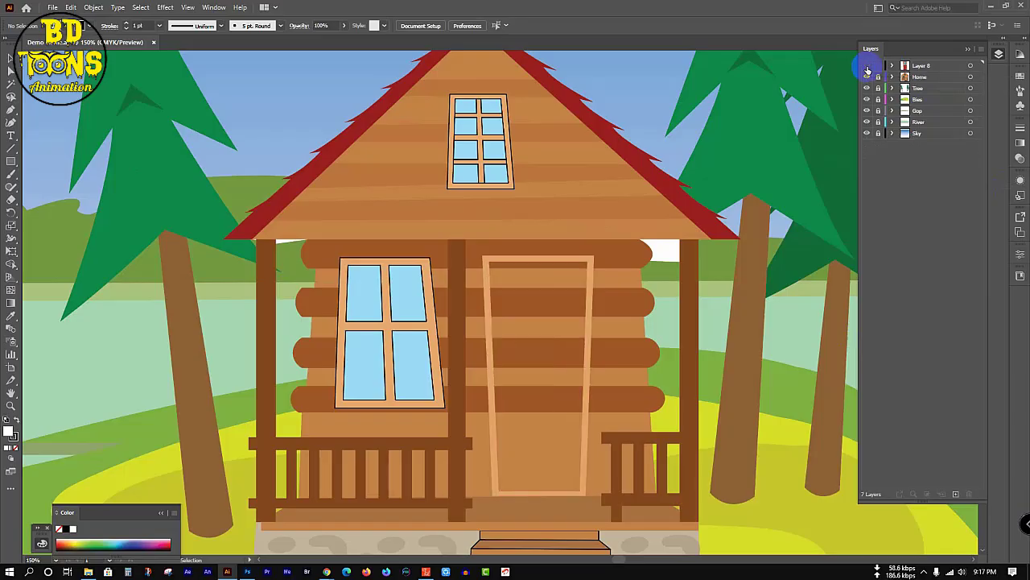
click(867, 68)
click(867, 67)
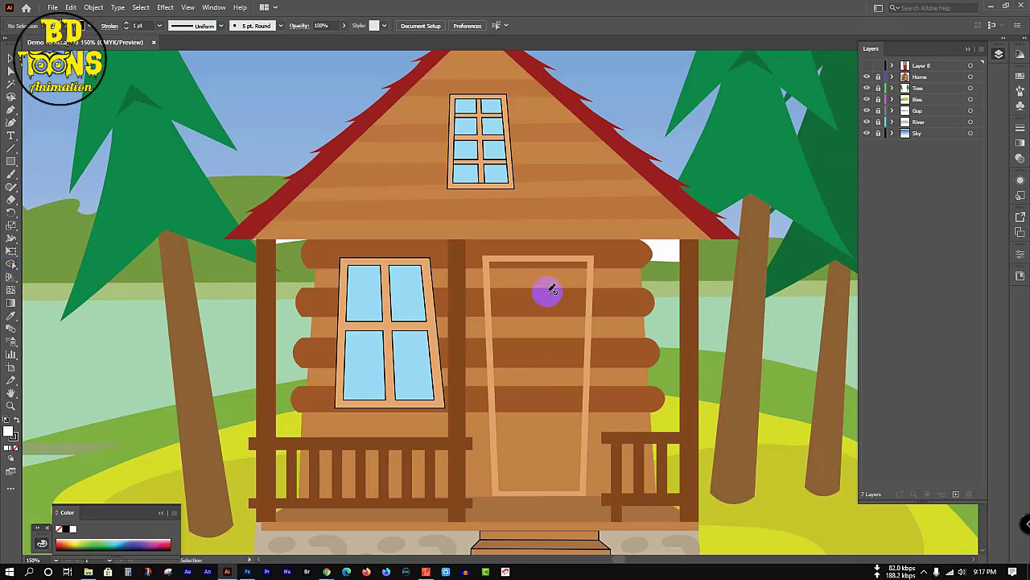
Unlock the Home layer, select all its artwork and merge the wall regions inside the door frame into one white shape with Shape Builder.
click(920, 77)
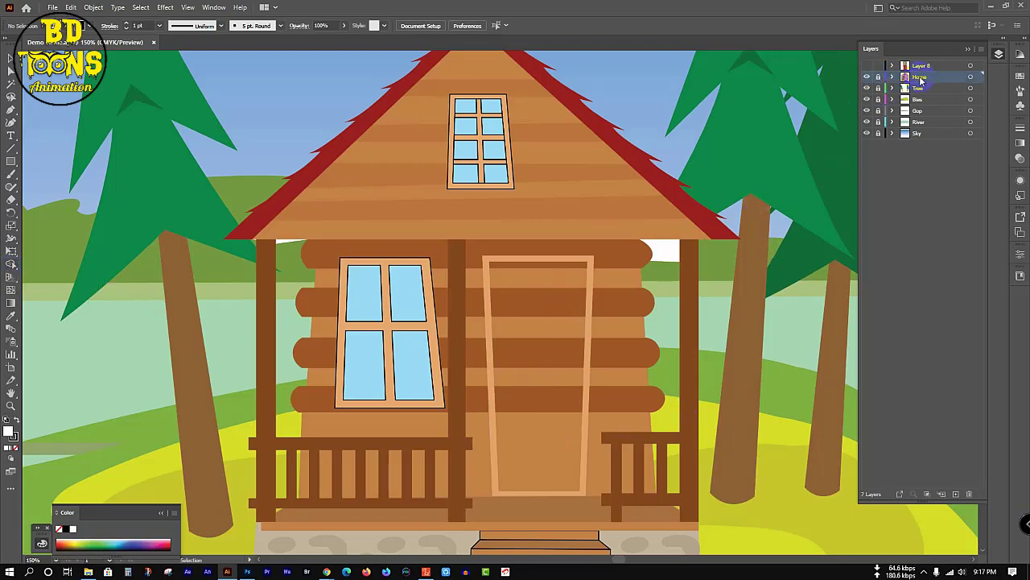
click(879, 77)
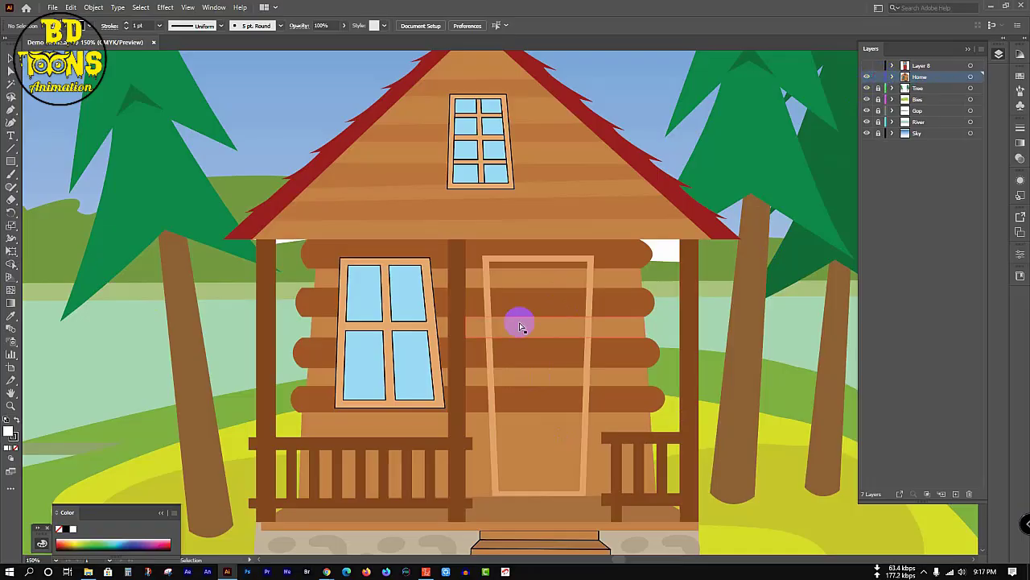
key(ctrl+a)
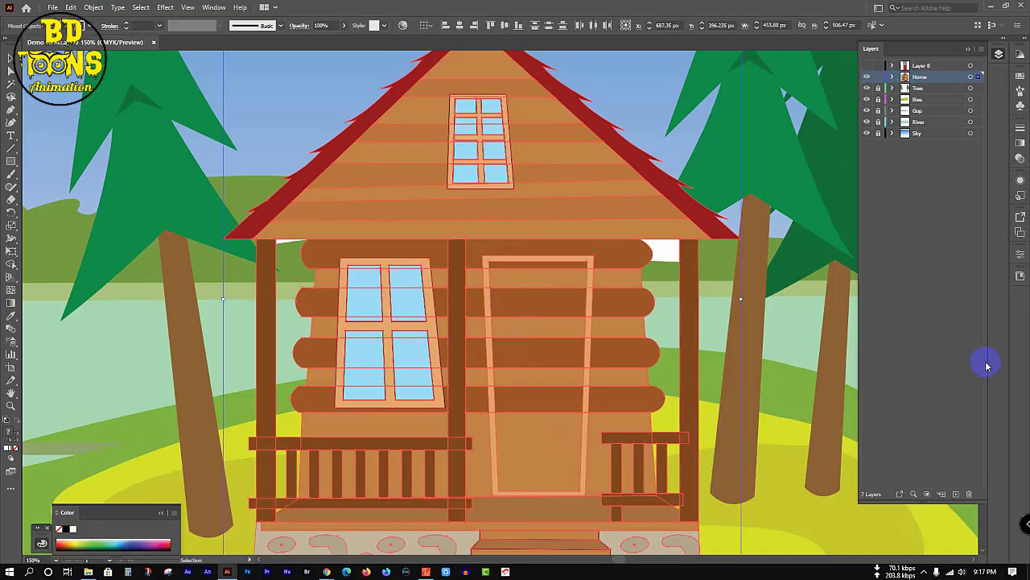
key(shift+m)
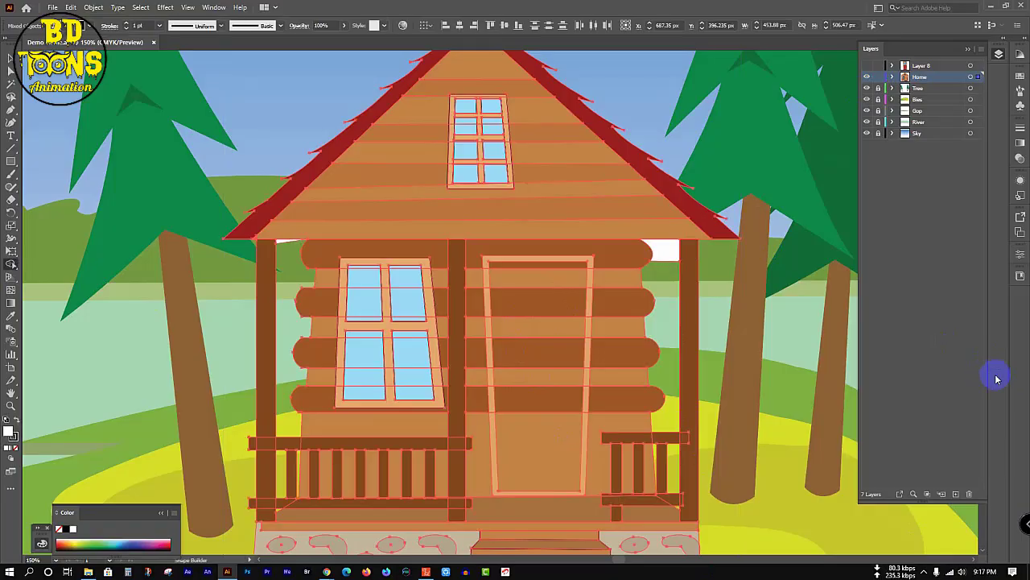
drag(541, 485, 542, 271)
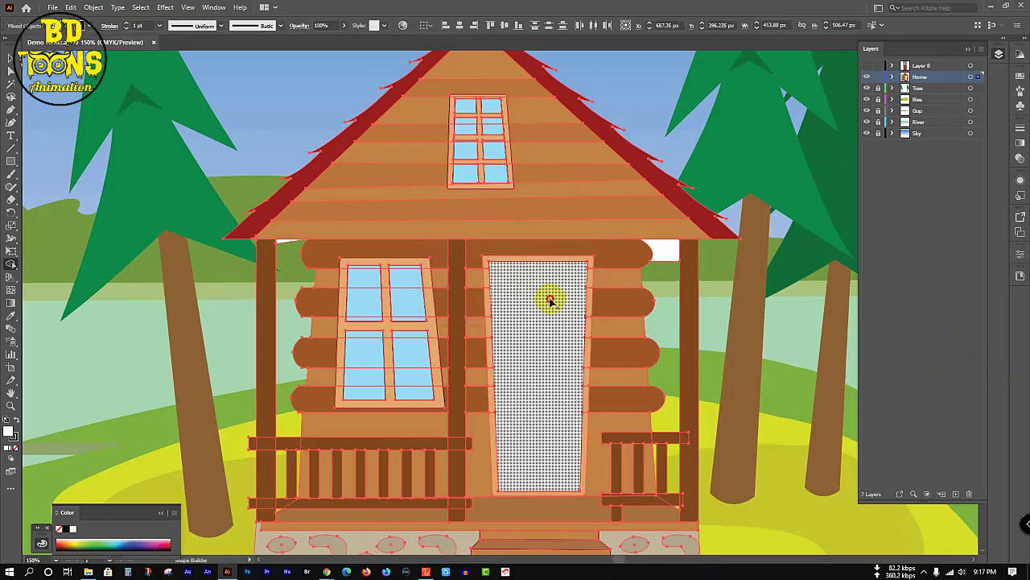
key(v)
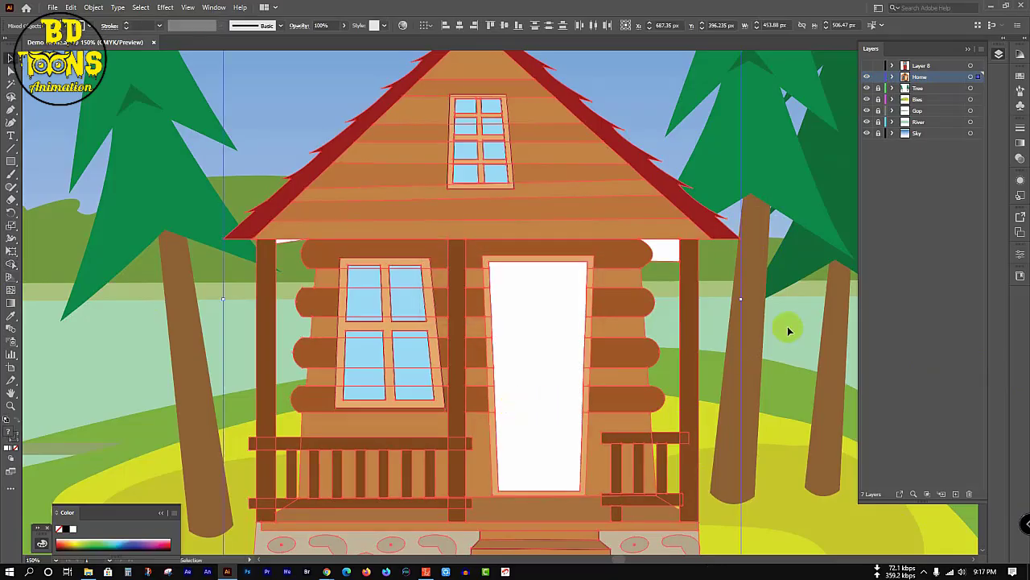
click(789, 329)
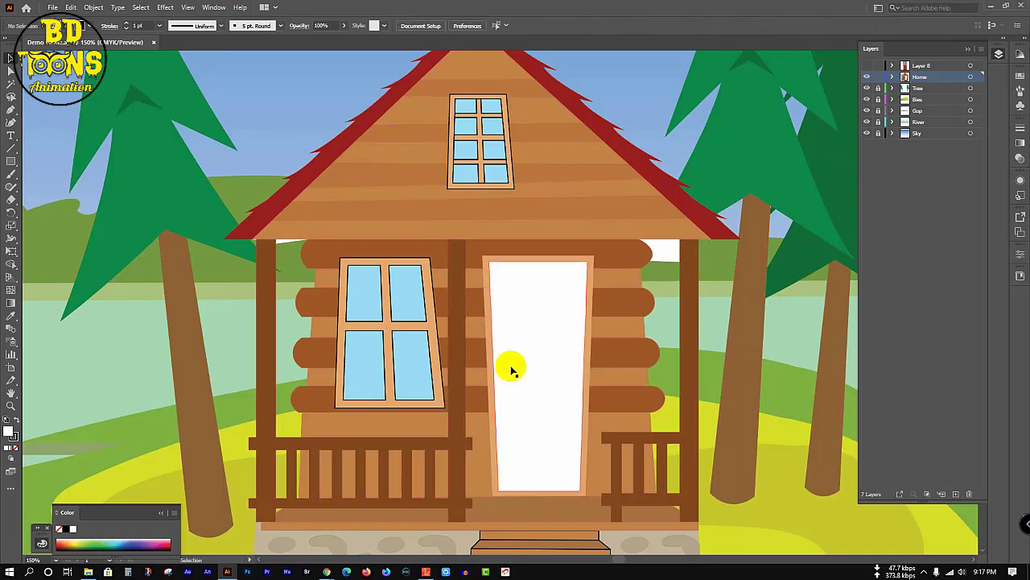
scroll(511, 368, down, 2)
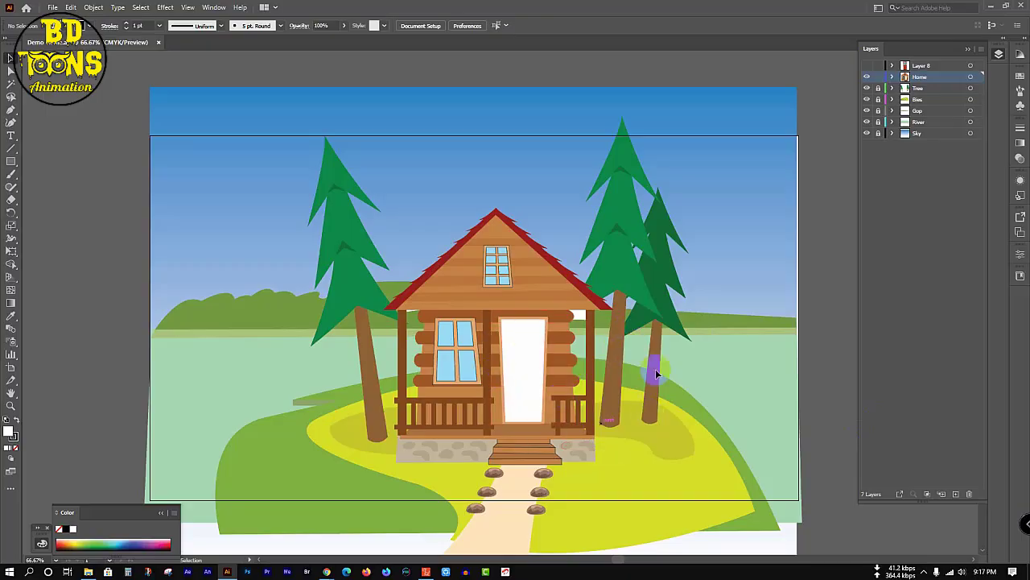
scroll(480, 374, up, 1)
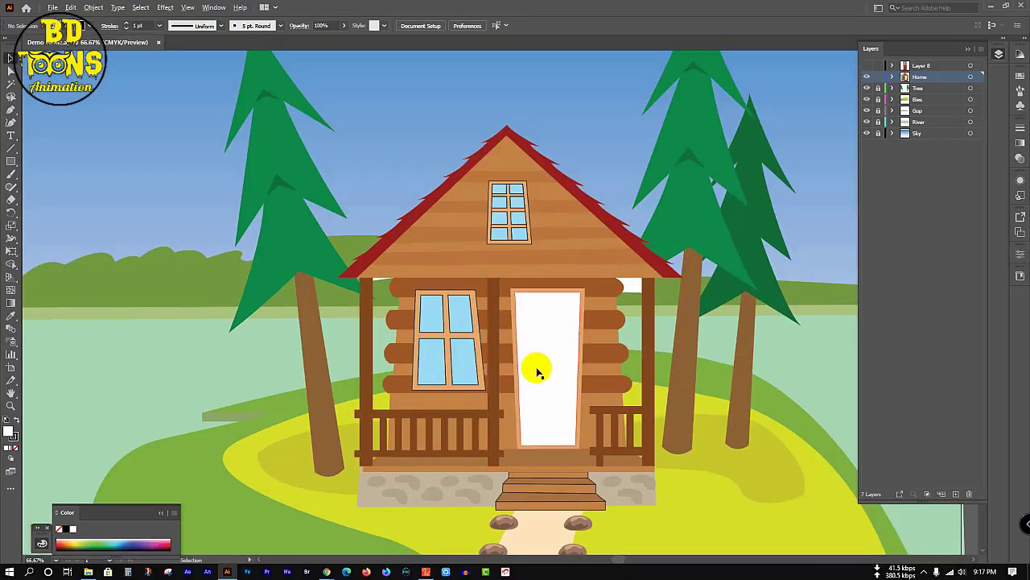
Switch to the Google Chrome meeting window, close the Google Keep tab and open a new blank tab.
mouse_move(325, 571)
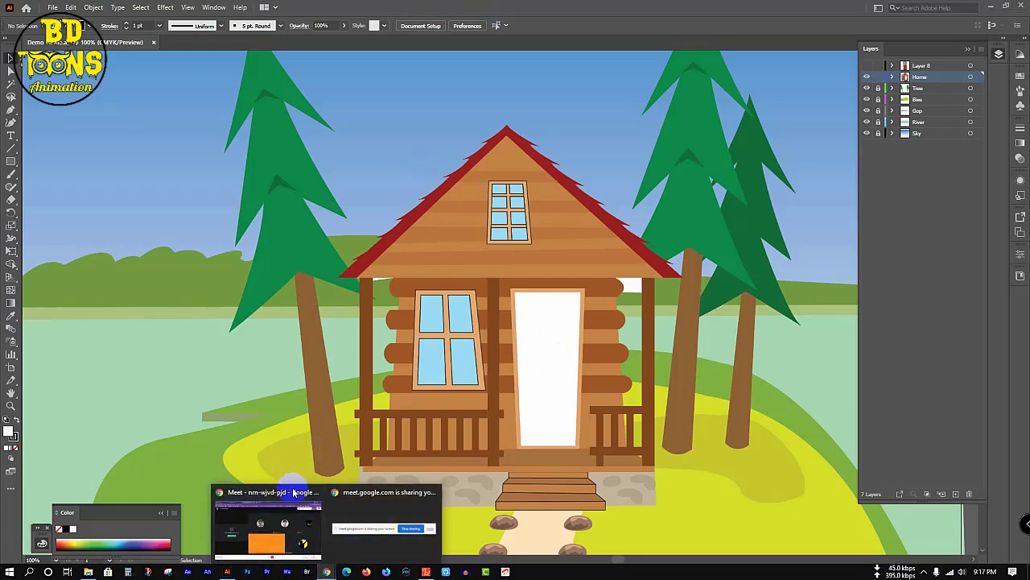
click(296, 531)
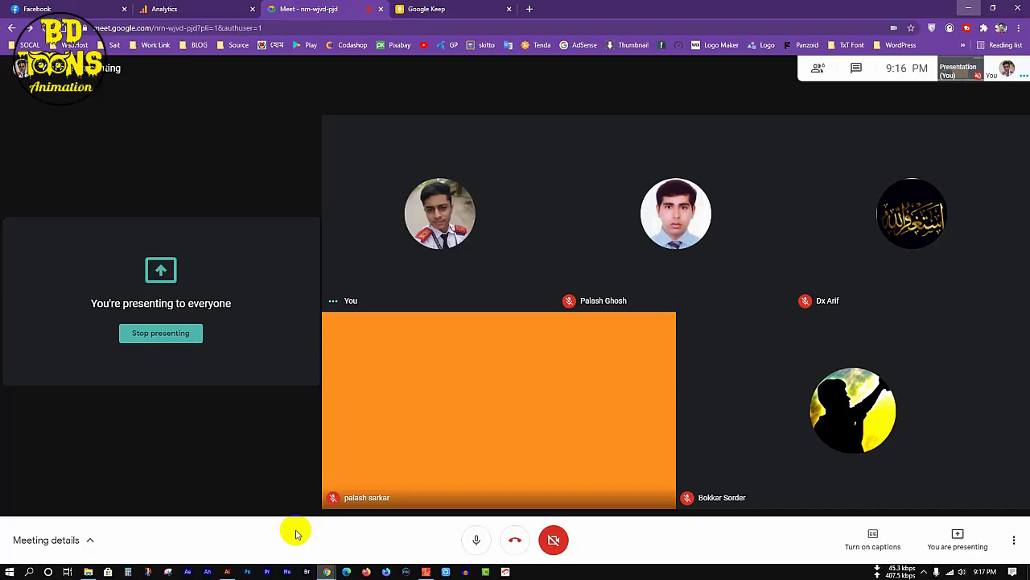
click(509, 9)
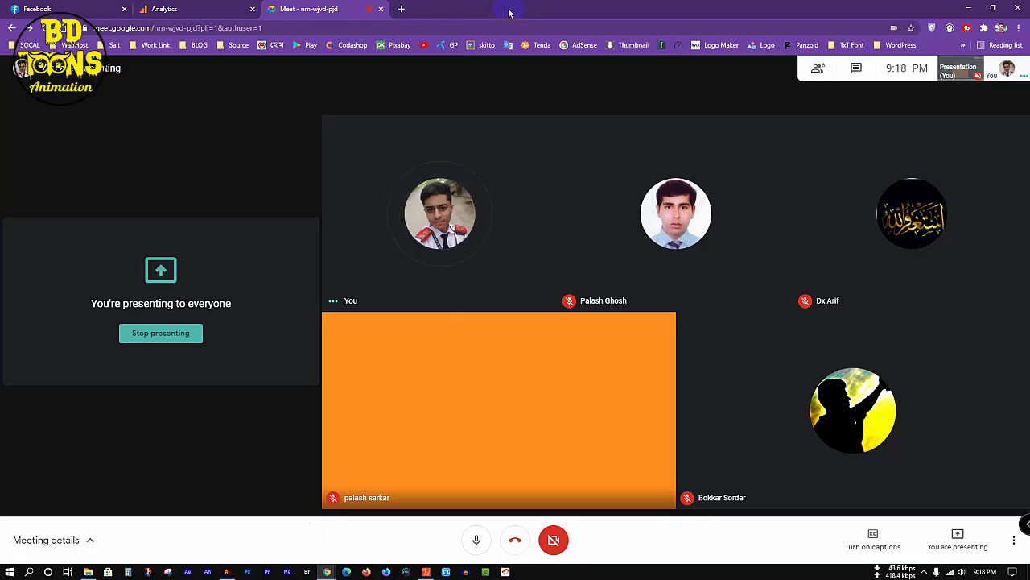
click(400, 9)
Search Google for "vector stock" and open the VectorStock website from the non-ad result.
click(404, 27)
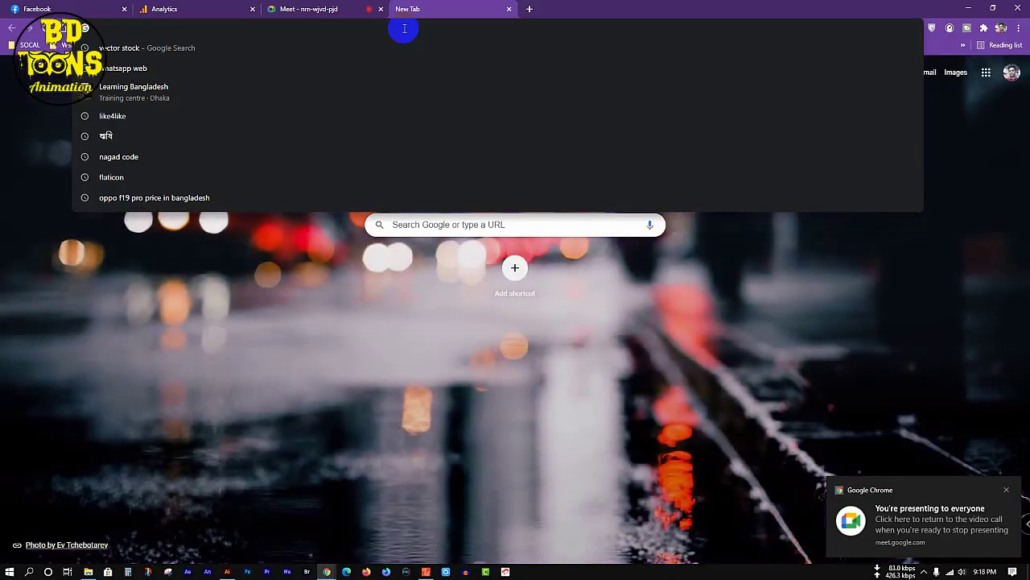
text(vector stock)
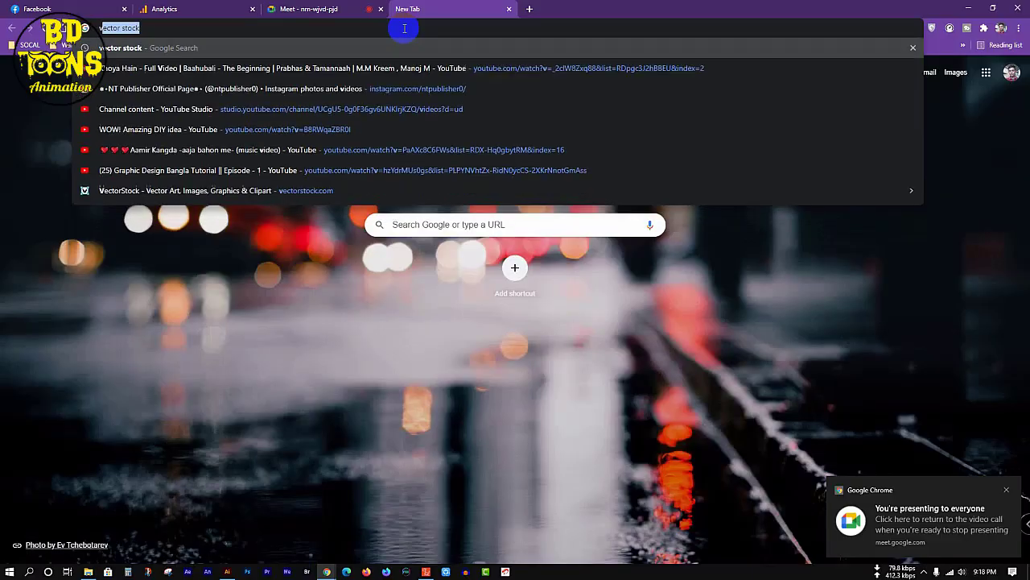
key(Return)
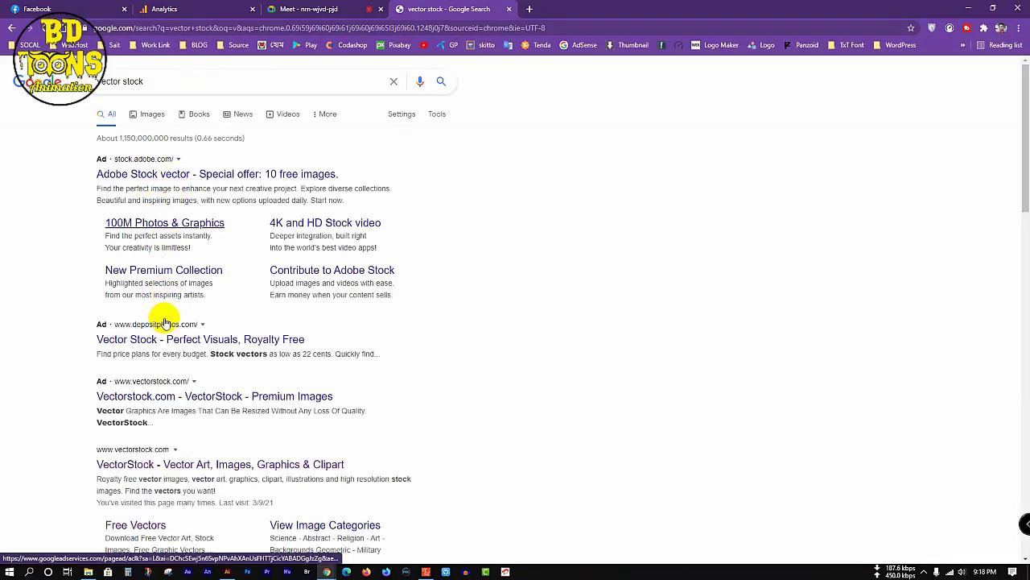
click(171, 467)
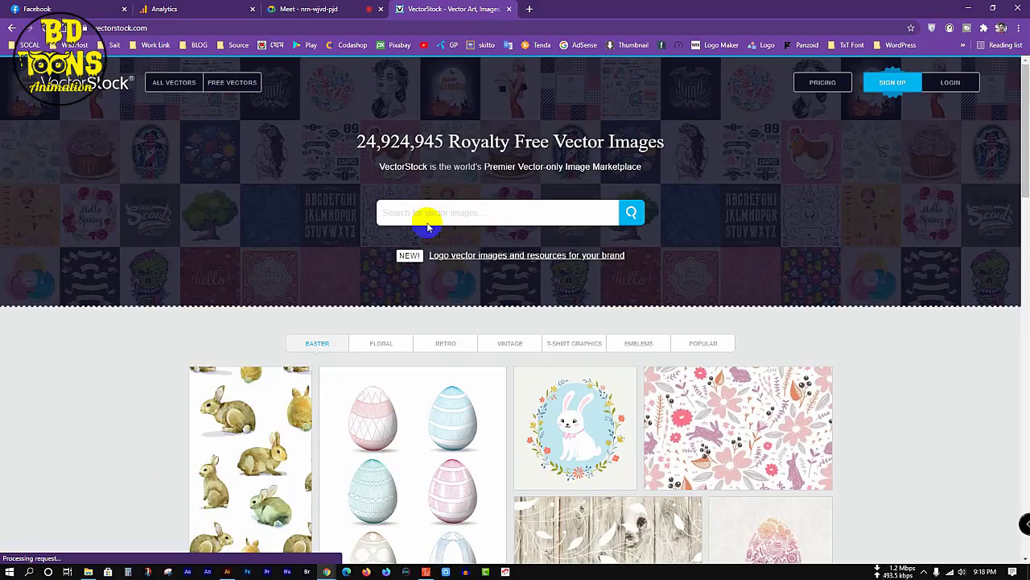
Search VectorStock for "room" and open the office room vector image with the desk, red chair and wooden window.
click(424, 210)
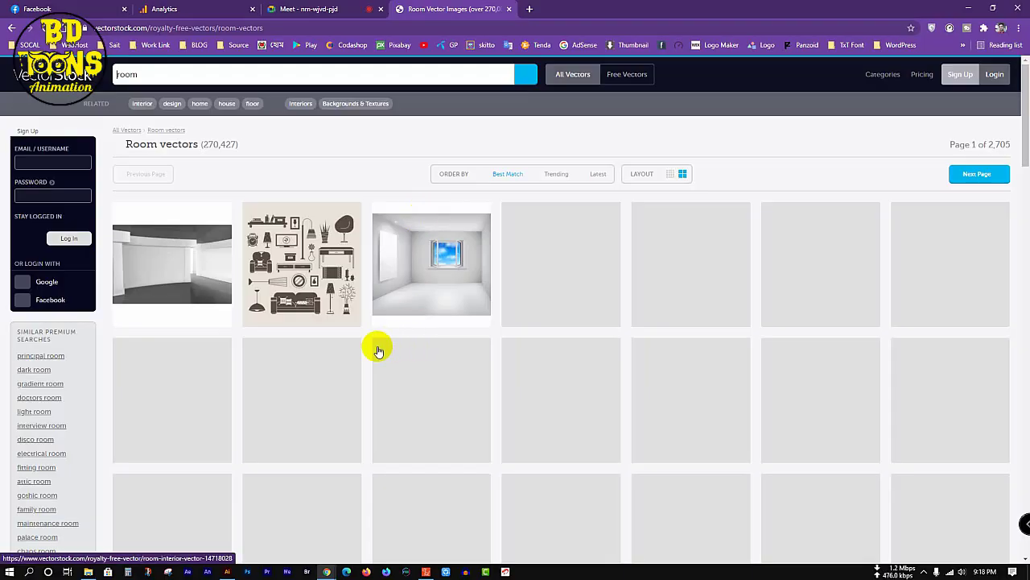
scroll(680, 412, down, 2)
scroll(676, 411, down, 2)
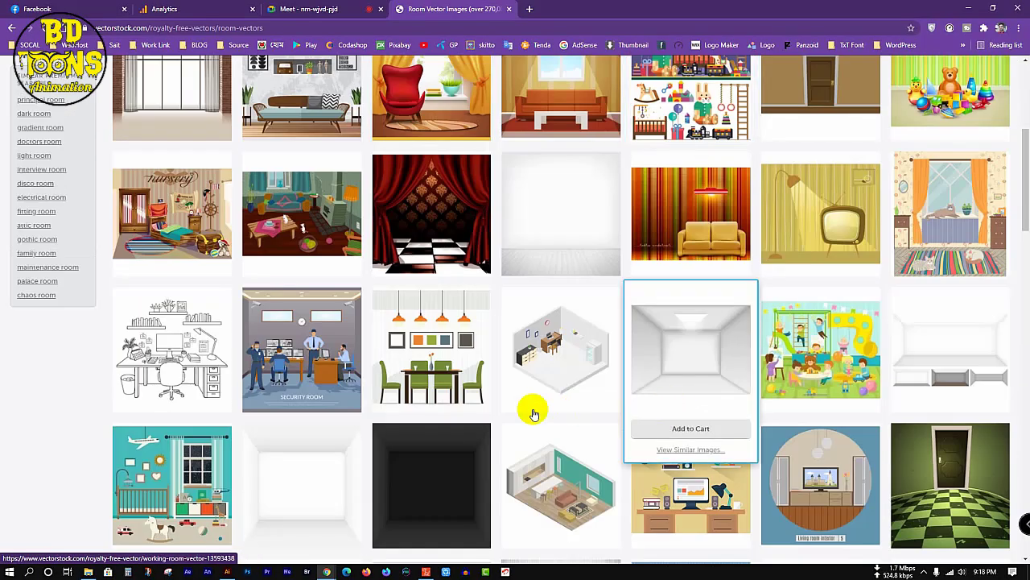
scroll(531, 410, up, 2)
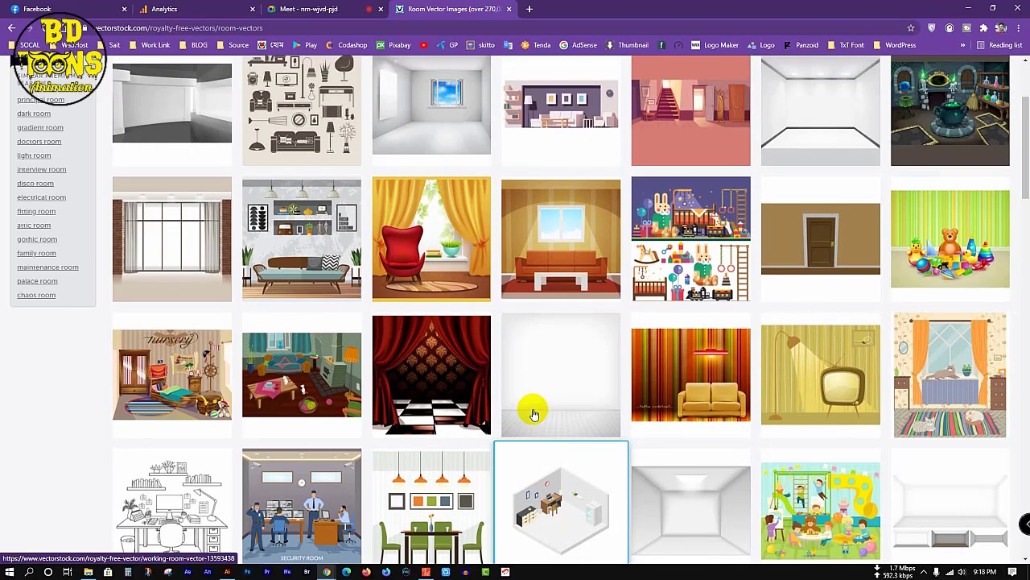
scroll(533, 411, down, 3)
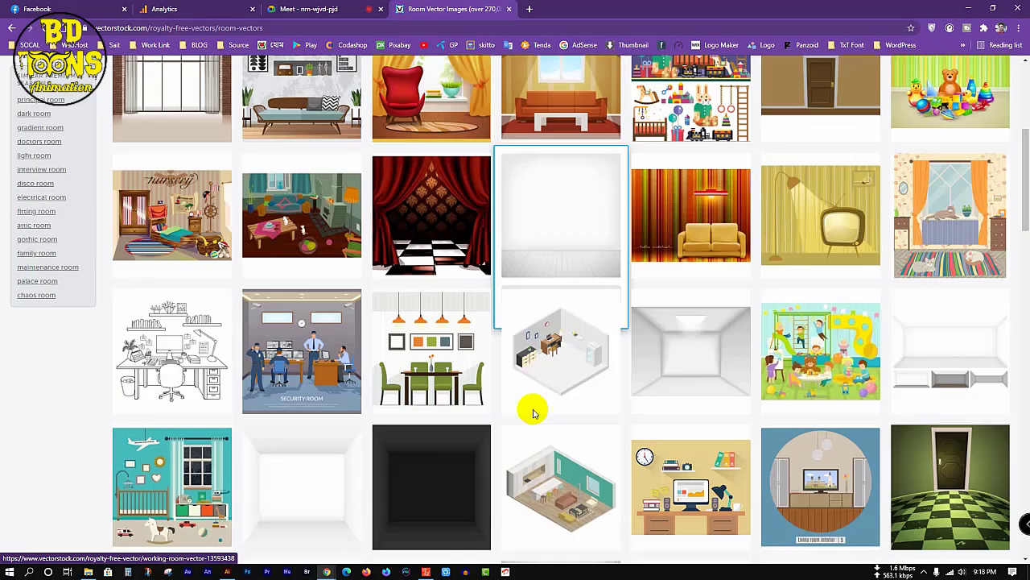
scroll(453, 420, up, 1)
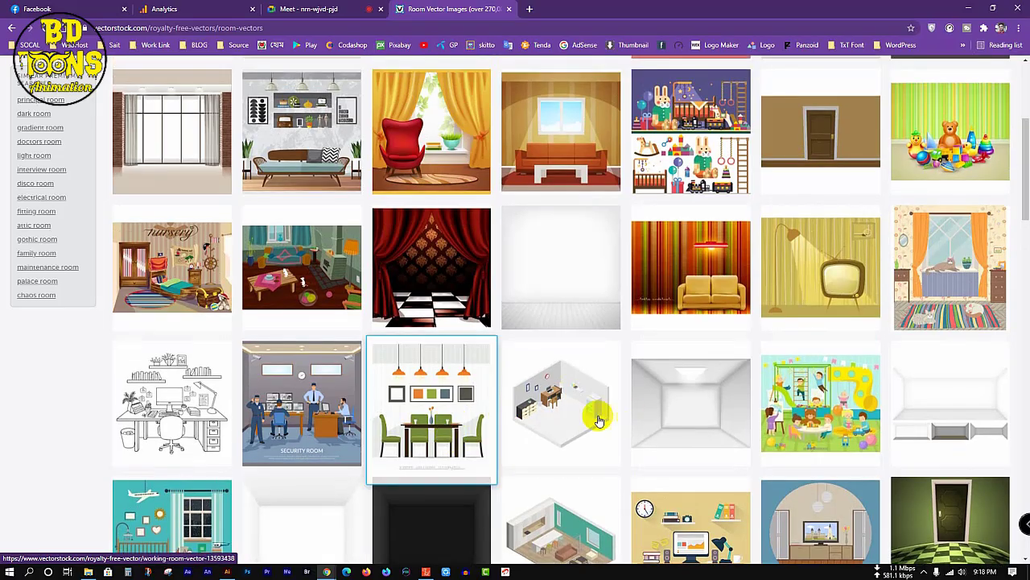
scroll(354, 414, up, 2)
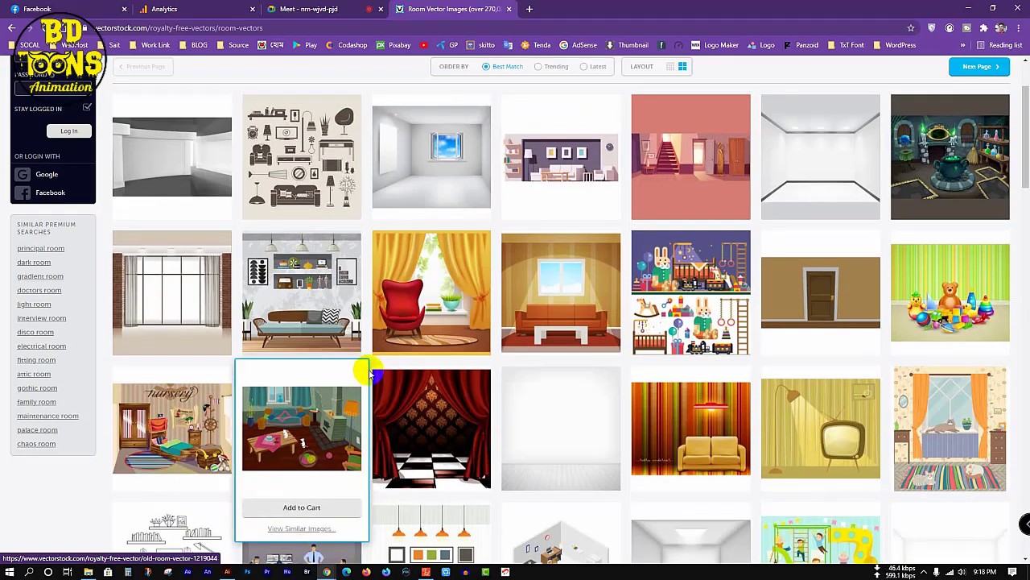
scroll(361, 361, down, 2)
scroll(556, 435, down, 3)
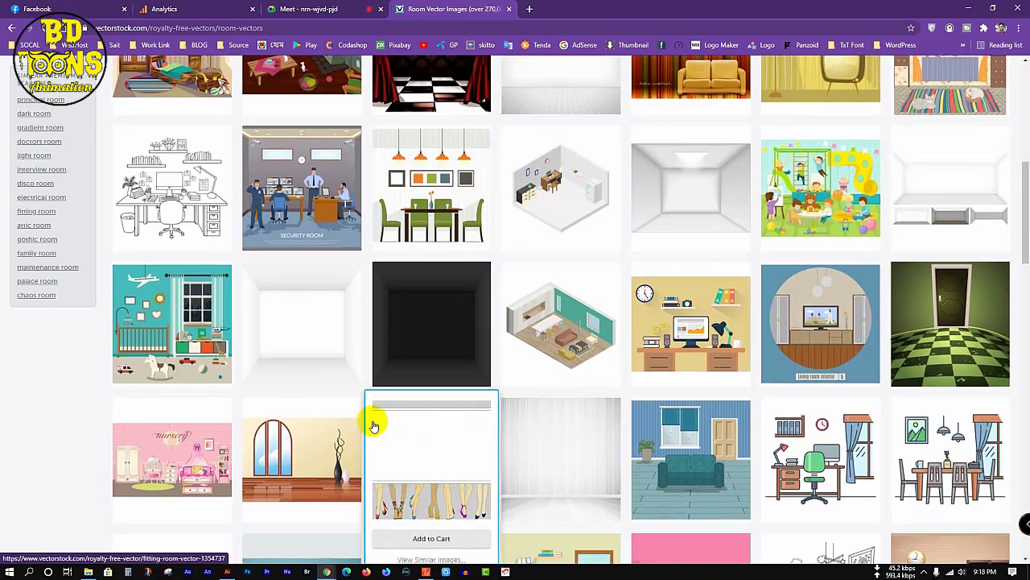
scroll(372, 420, down, 2)
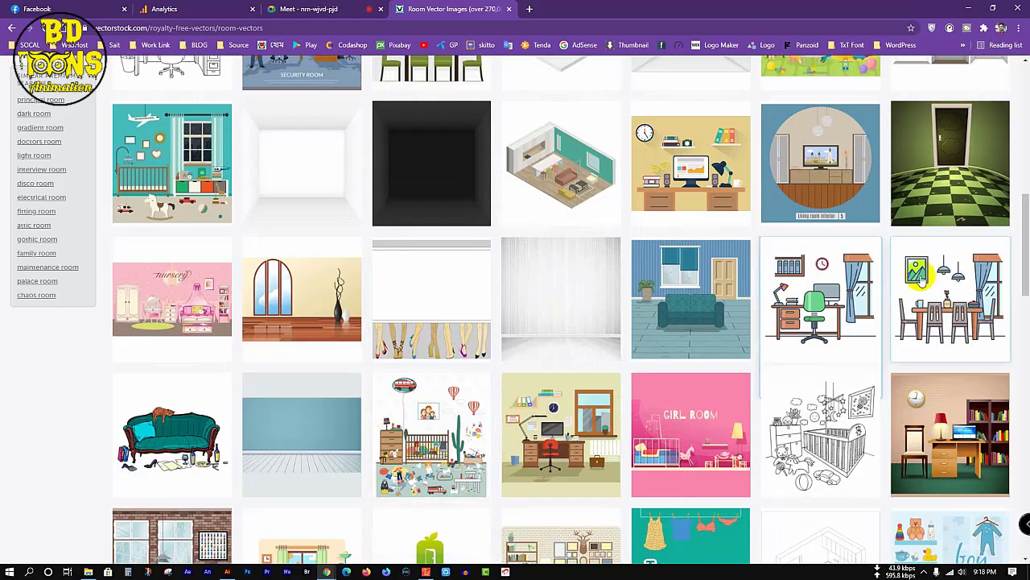
scroll(371, 417, down, 1)
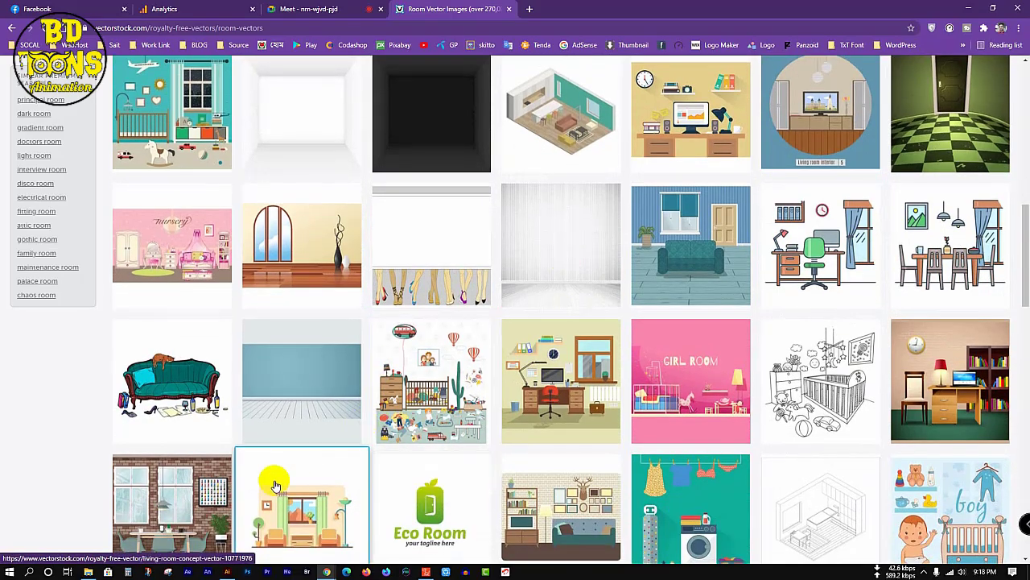
click(577, 368)
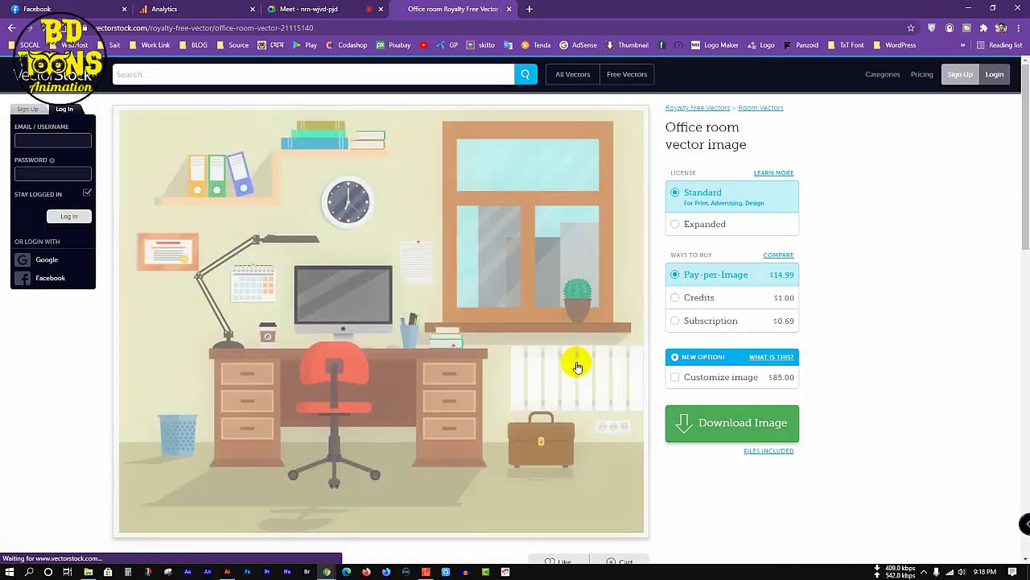
Download the JPG preview of the office room image and dismiss the browser's download bar.
scroll(460, 457, down, 1)
click(395, 463)
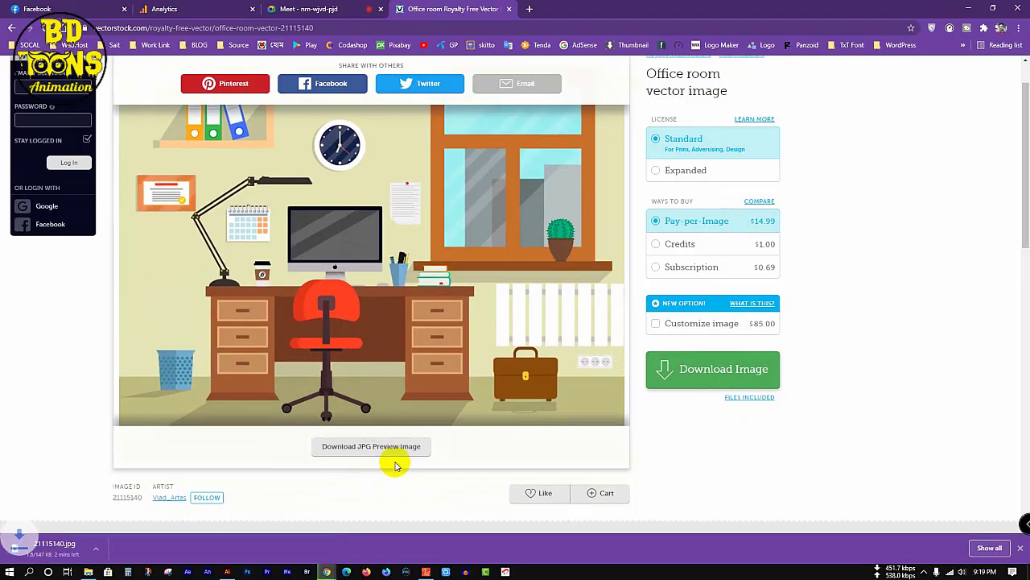
click(1020, 548)
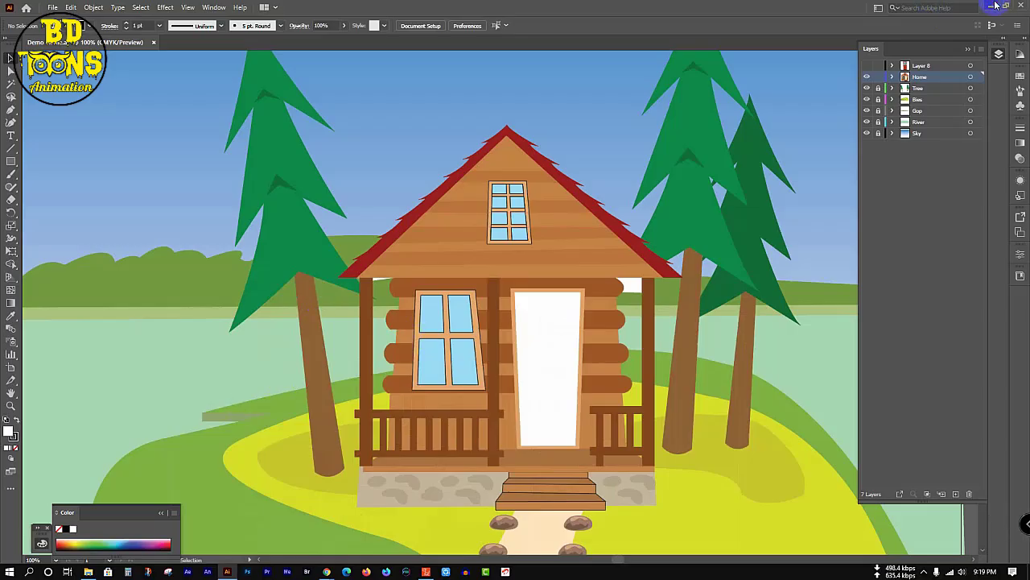
Switch to the desktop and open the Animation folder on Install Drive (D:) in File Explorer.
click(995, 5)
double_click(19, 14)
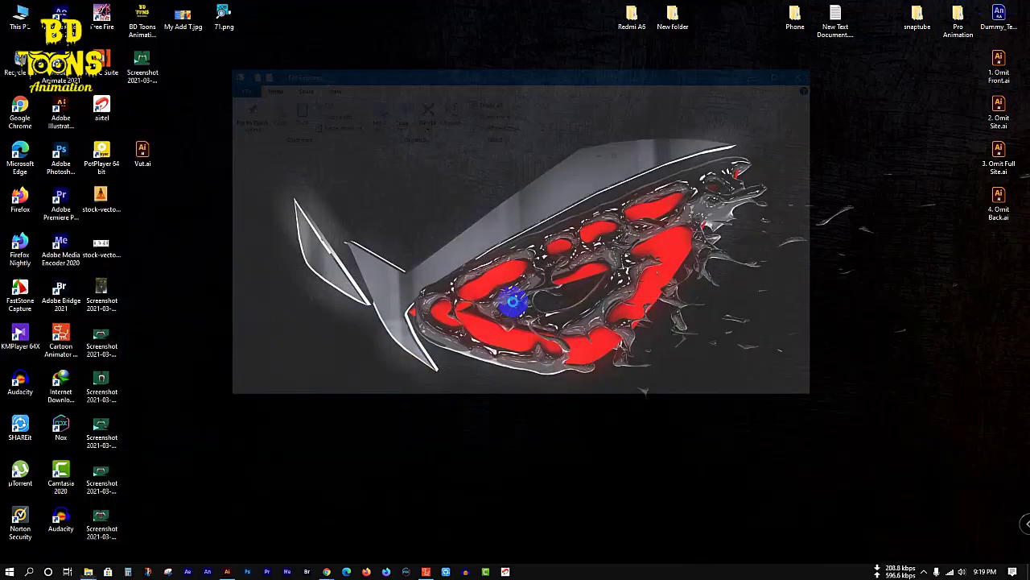
double_click(494, 292)
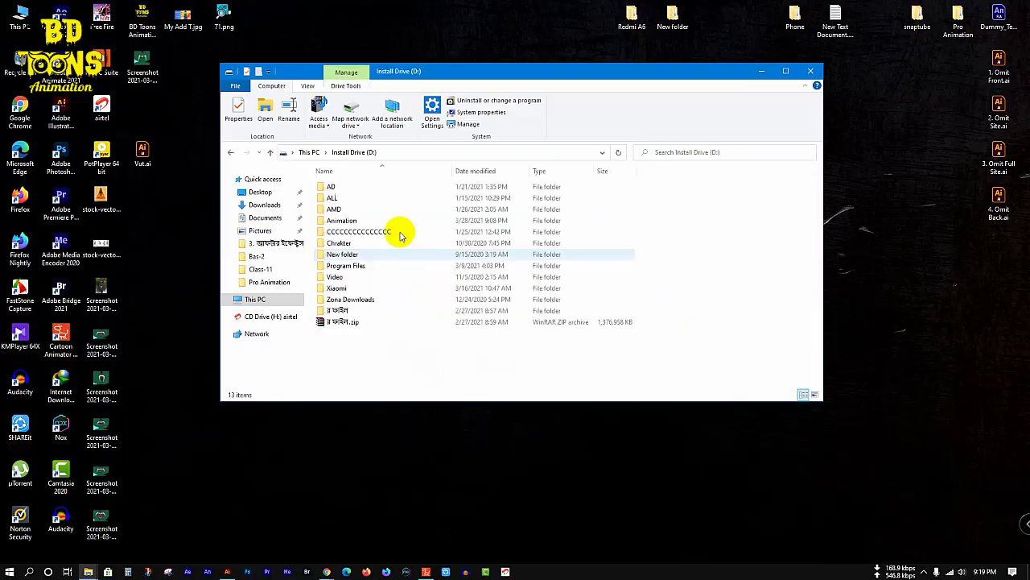
double_click(358, 221)
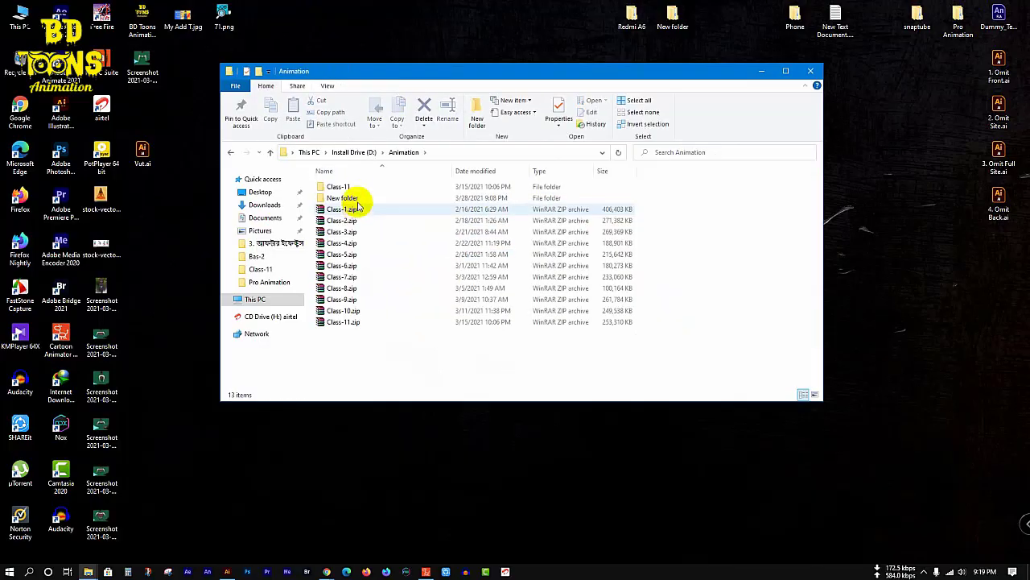
Rename the folder called New folder inside Animation as Class-12.
click(360, 201)
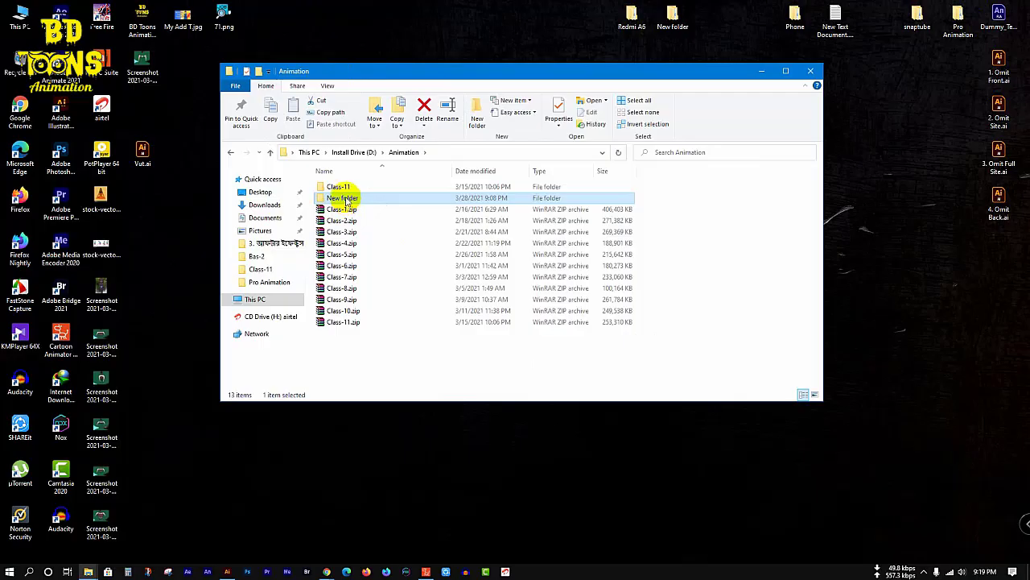
right_click(346, 201)
click(371, 447)
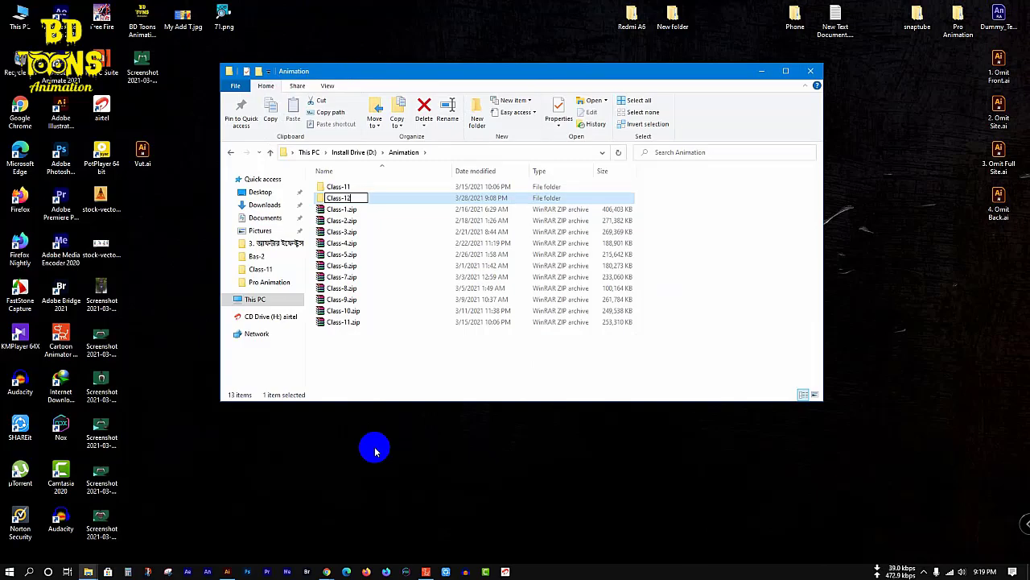
key(Return)
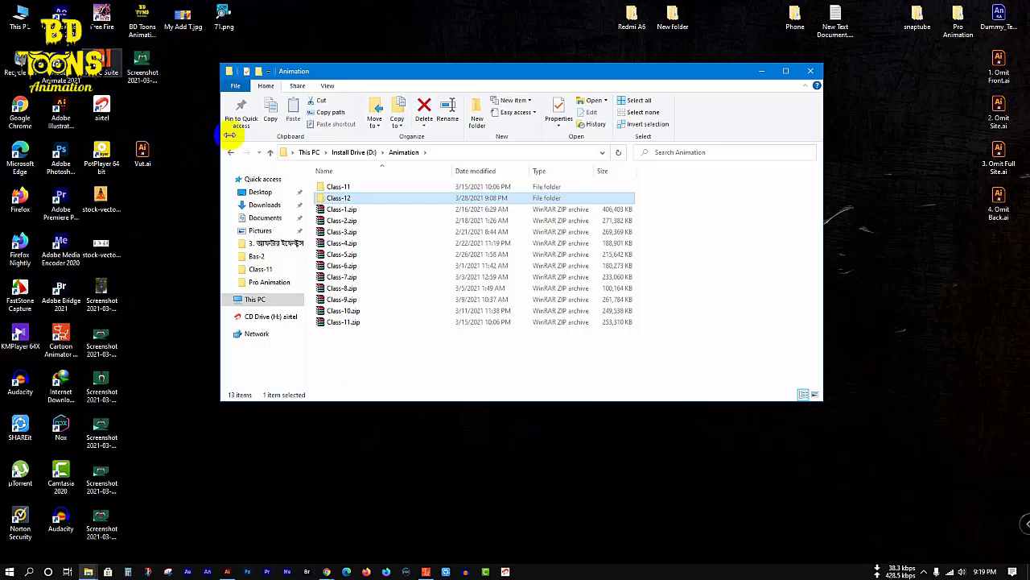
Open a second File Explorer window on the Downloads folder and arrange it so the Animation folder's contents stay reachable.
drag(377, 75, 537, 73)
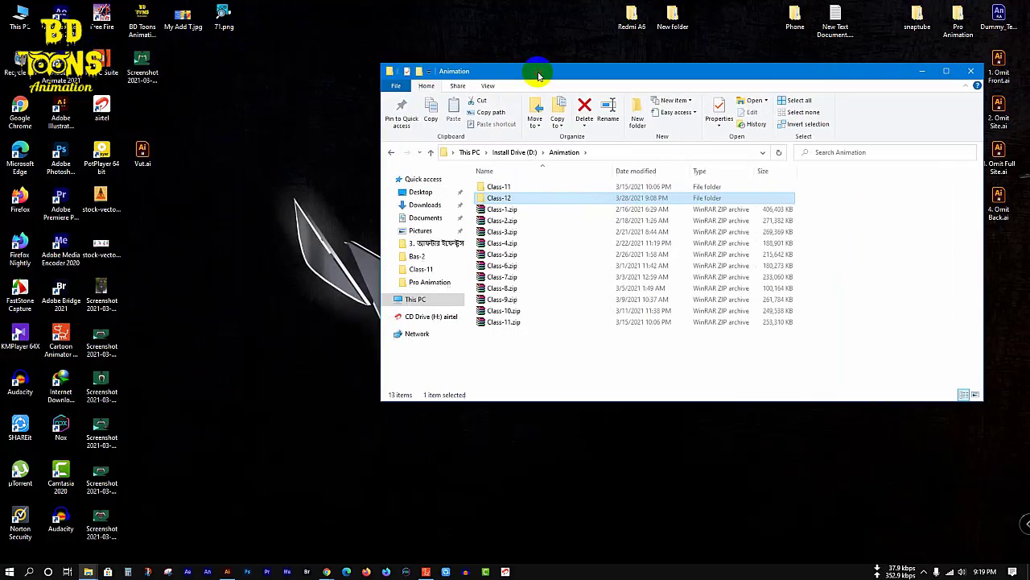
click(33, 11)
double_click(32, 10)
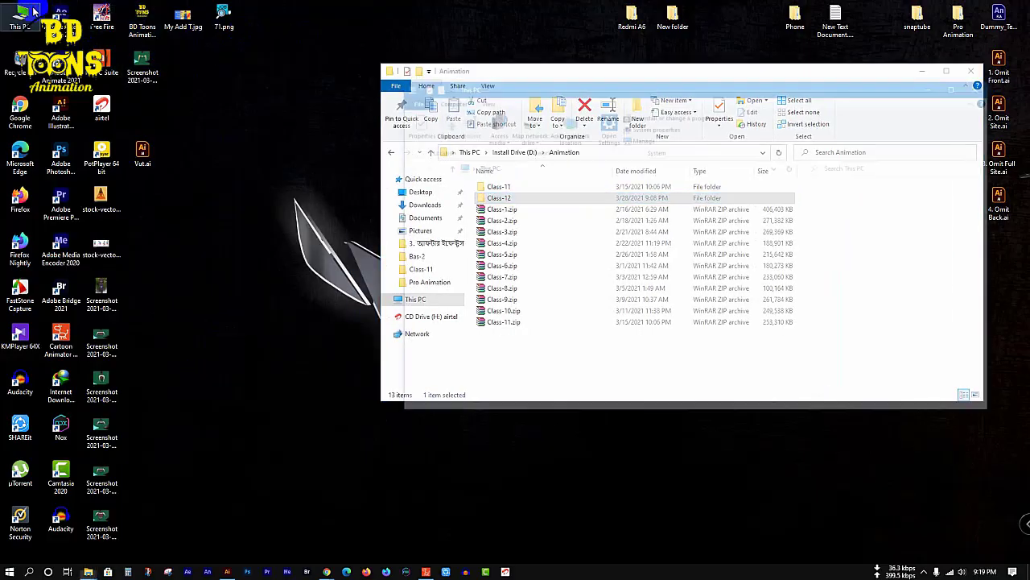
drag(714, 92, 615, 290)
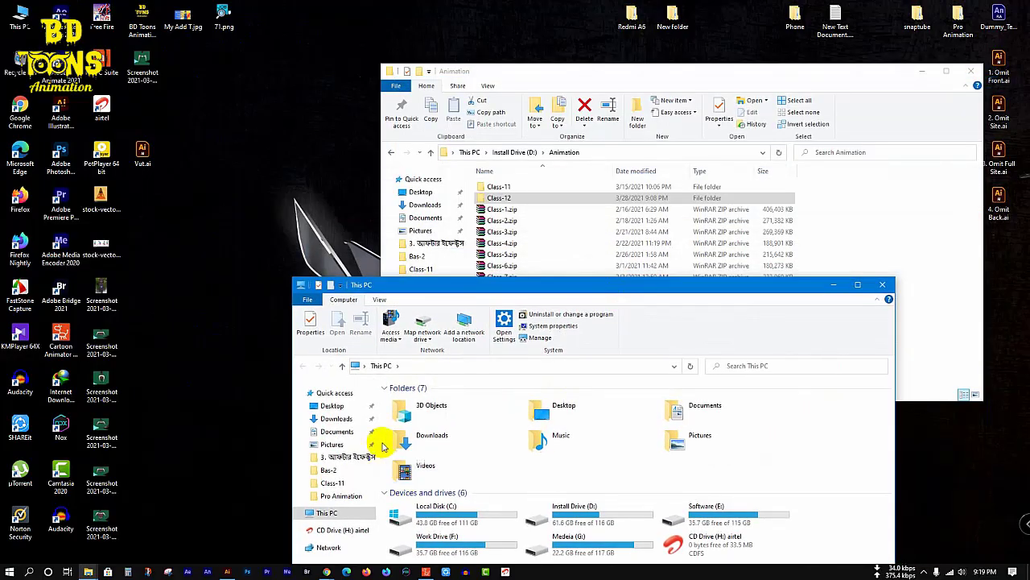
click(336, 419)
Copy 21115140.jpg from Downloads into the Class-12 folder, then close the Downloads window.
click(418, 414)
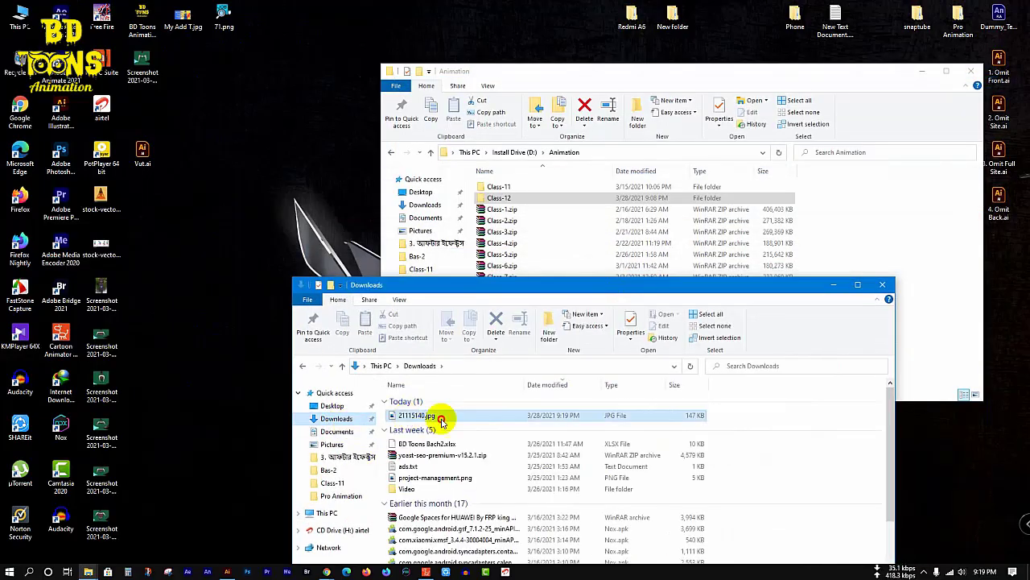
click(534, 201)
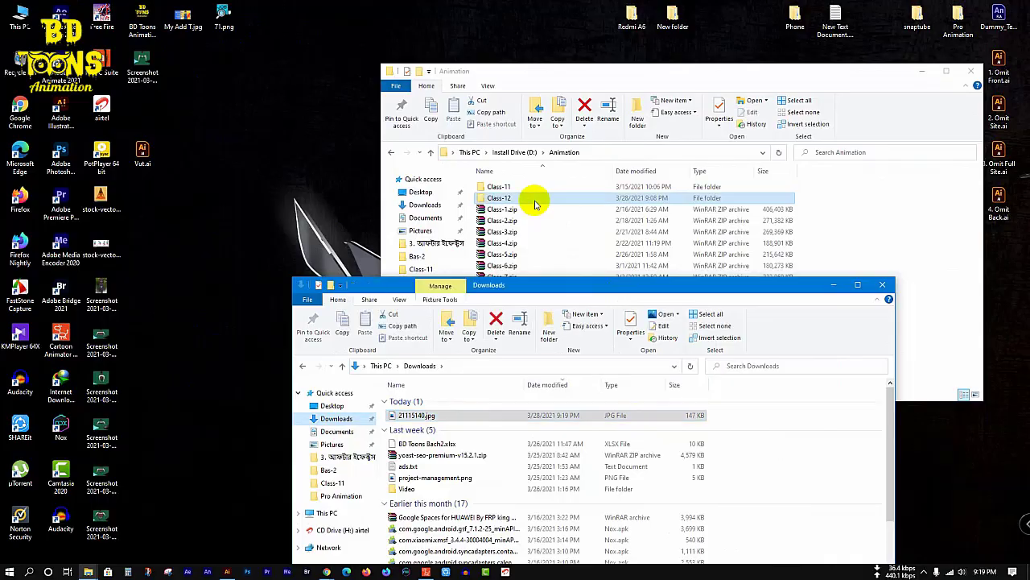
drag(408, 412, 495, 200)
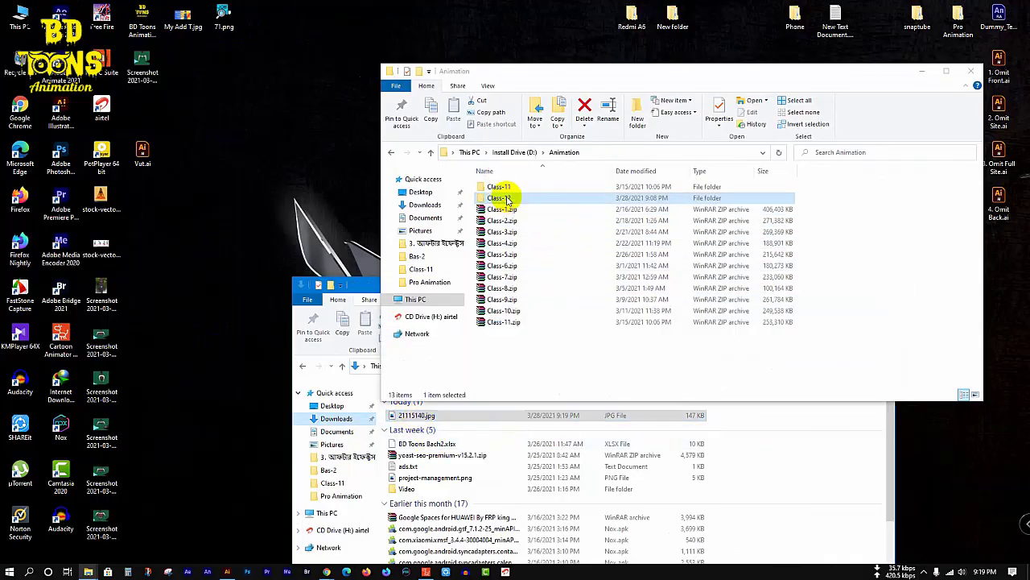
click(862, 456)
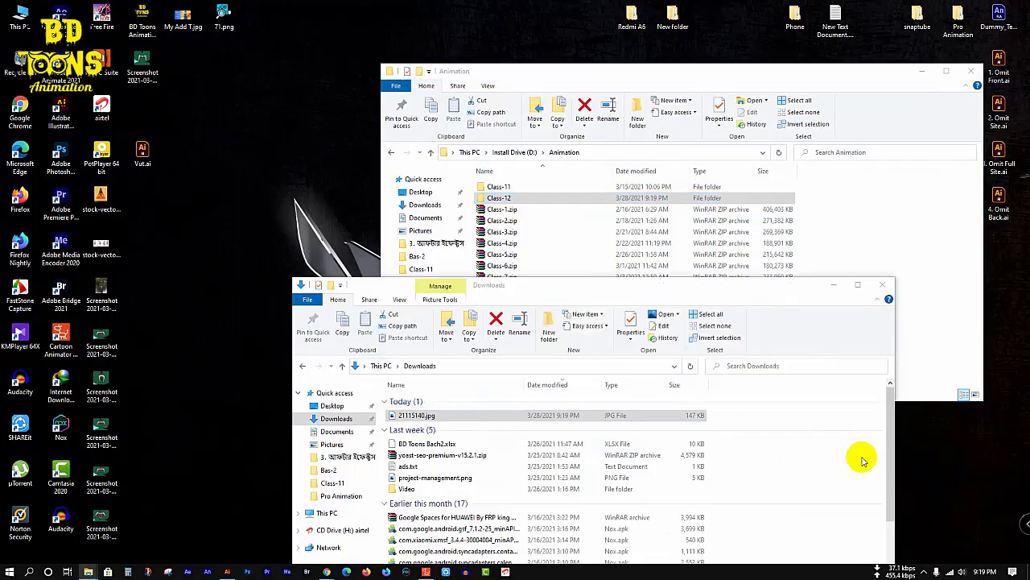
click(885, 285)
Open the Class-12 folder and select the image 21115140.jpg in it.
drag(766, 69, 702, 32)
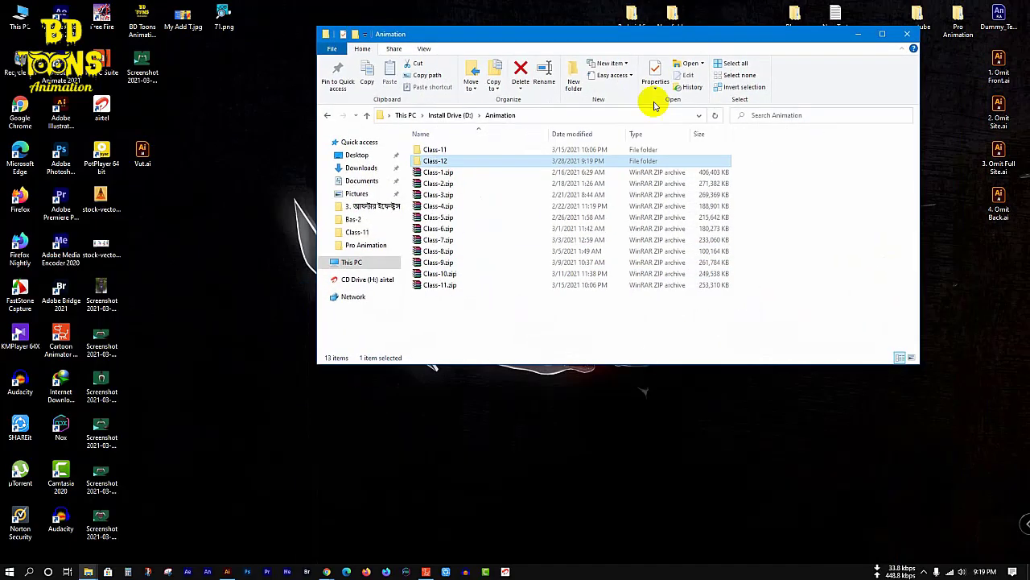
double_click(502, 158)
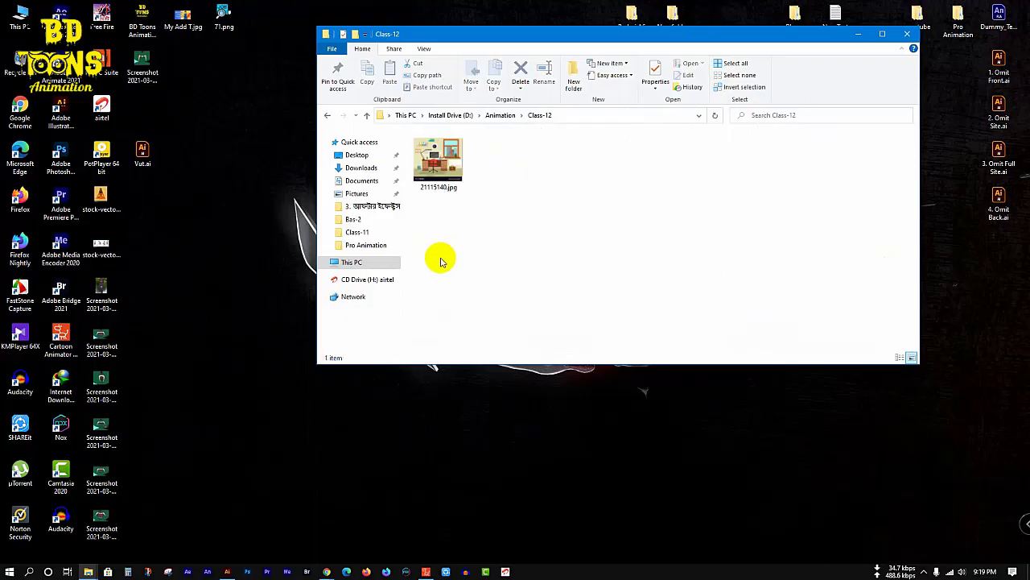
click(435, 179)
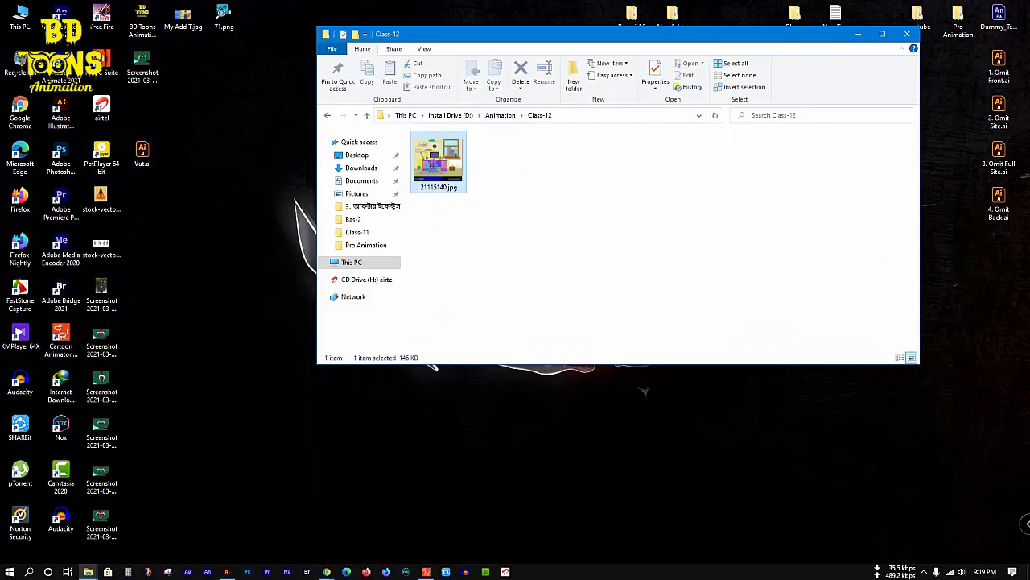
View the room image 21115140.jpg, then minimize it and switch to the cabin document in Illustrator.
double_click(433, 169)
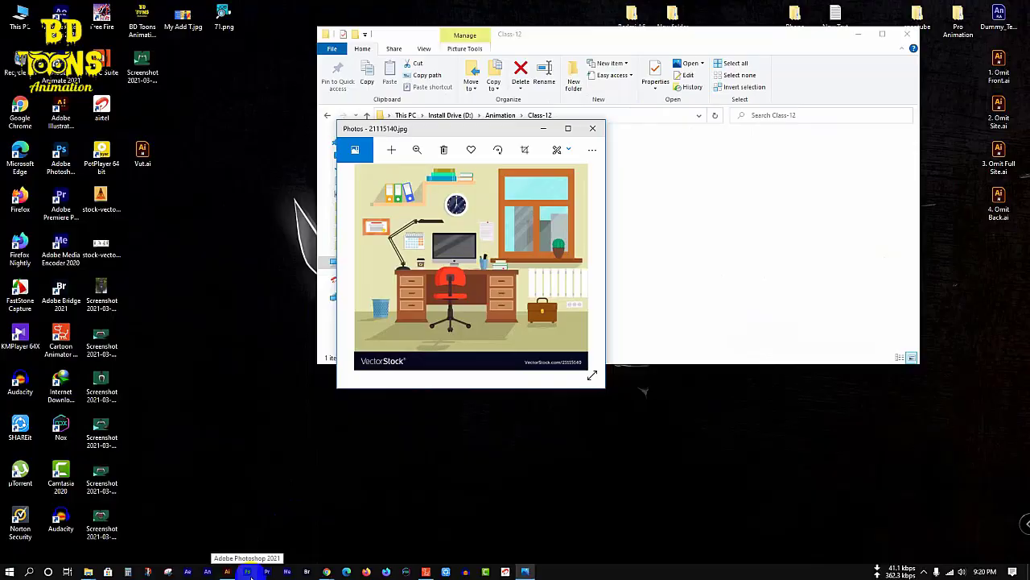
click(248, 572)
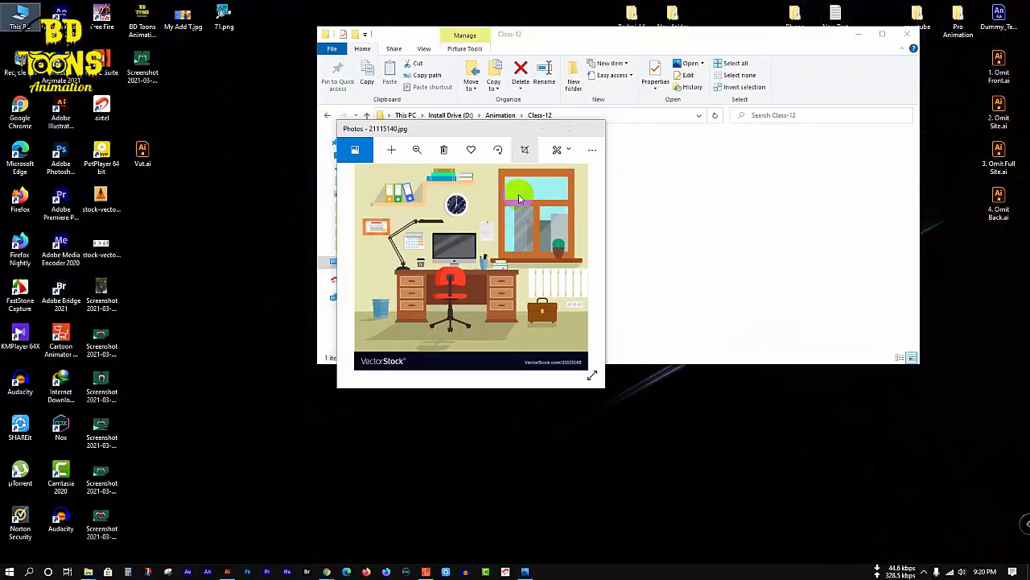
click(545, 129)
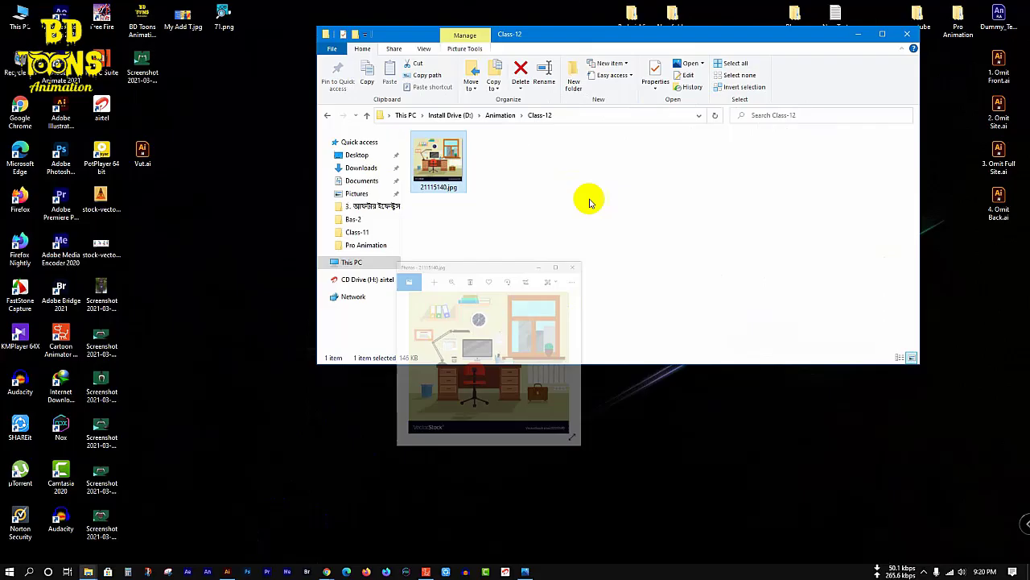
click(228, 571)
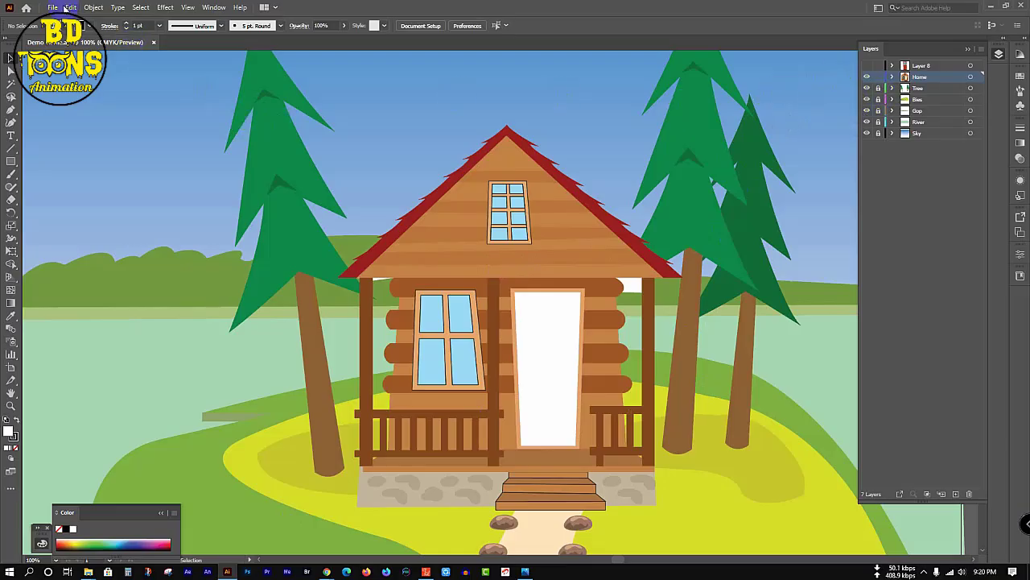
click(55, 7)
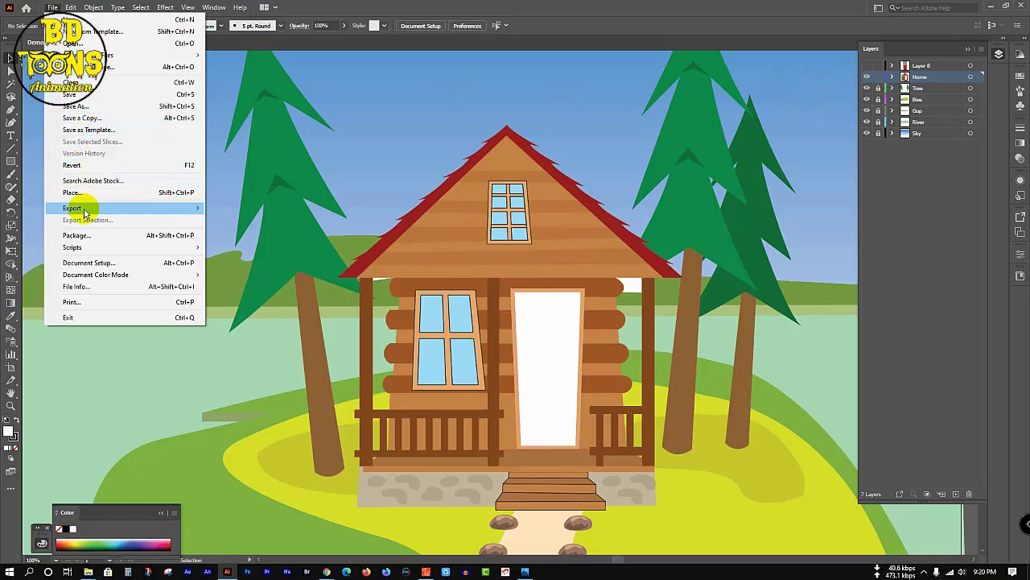
mouse_move(119, 213)
click(240, 220)
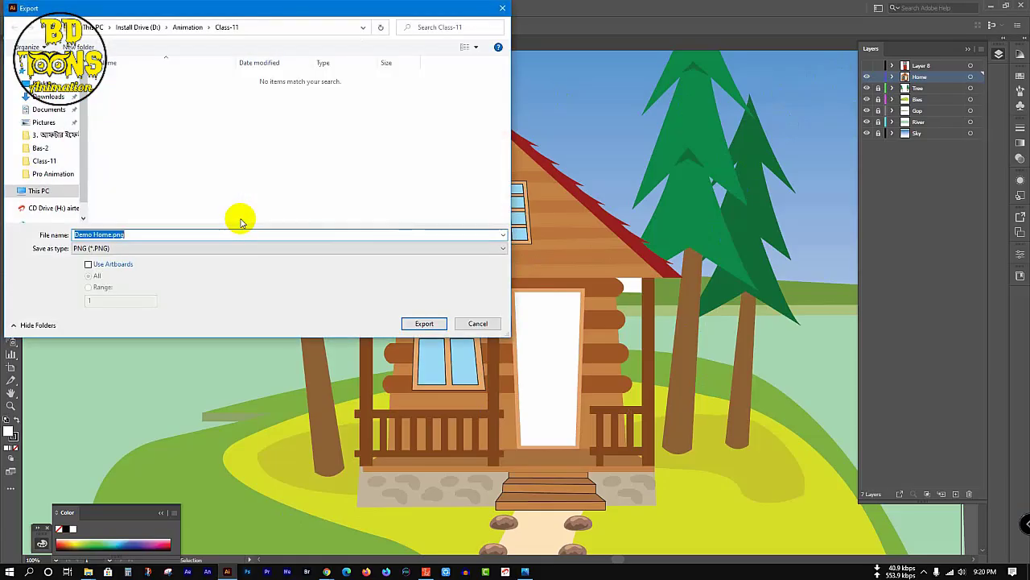
click(187, 29)
click(135, 90)
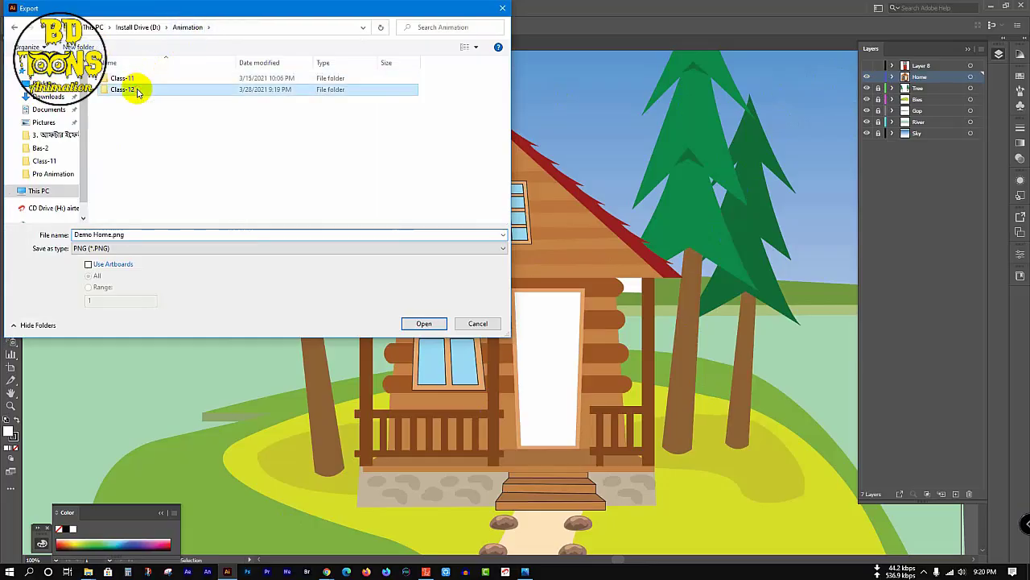
click(137, 91)
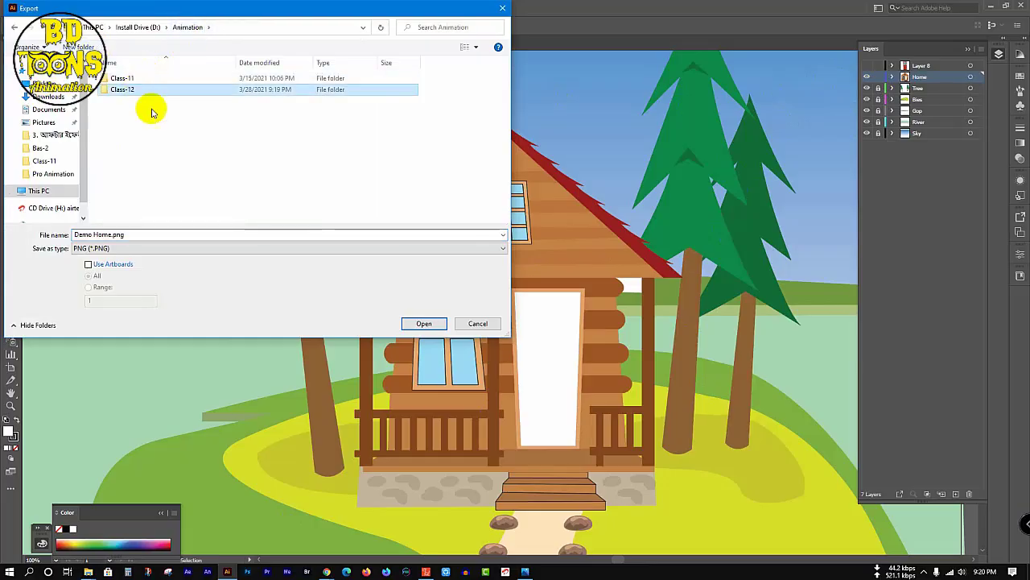
click(420, 326)
click(426, 325)
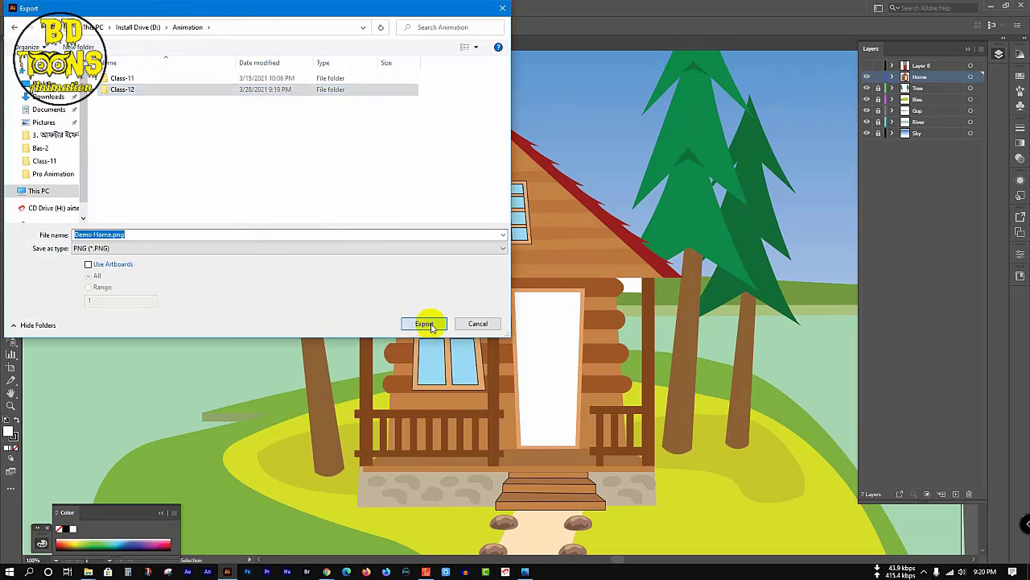
click(426, 325)
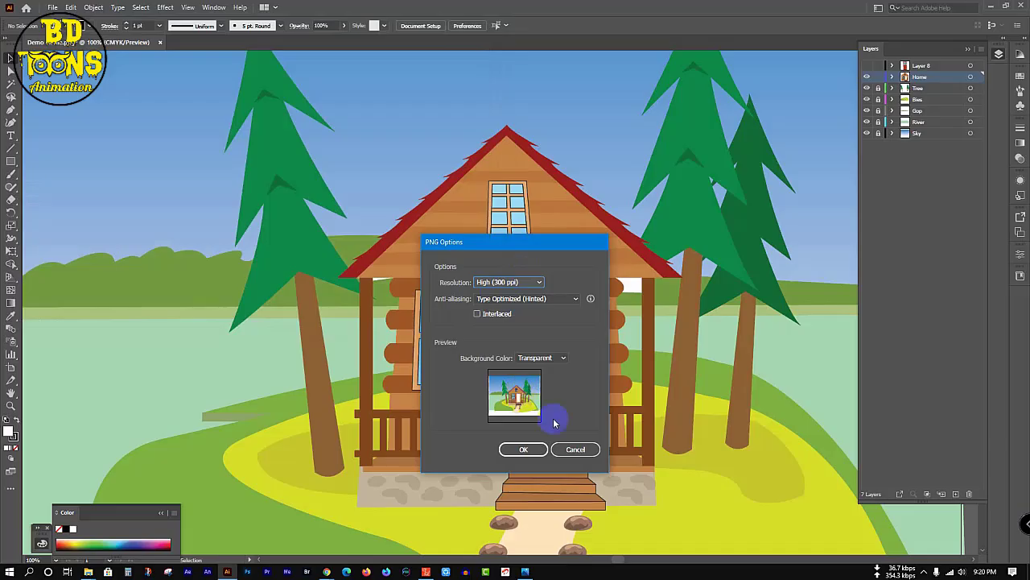
click(575, 449)
Save the cabin document as Demo Home.ai in the Animation\Class-12 folder, using the Illustrator CC (Legacy) version.
click(59, 14)
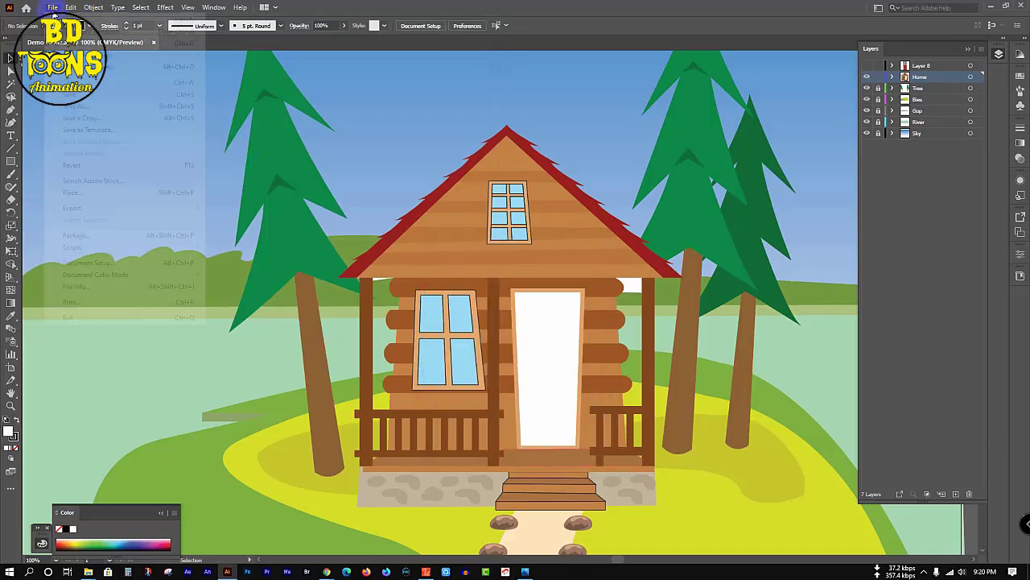
click(86, 109)
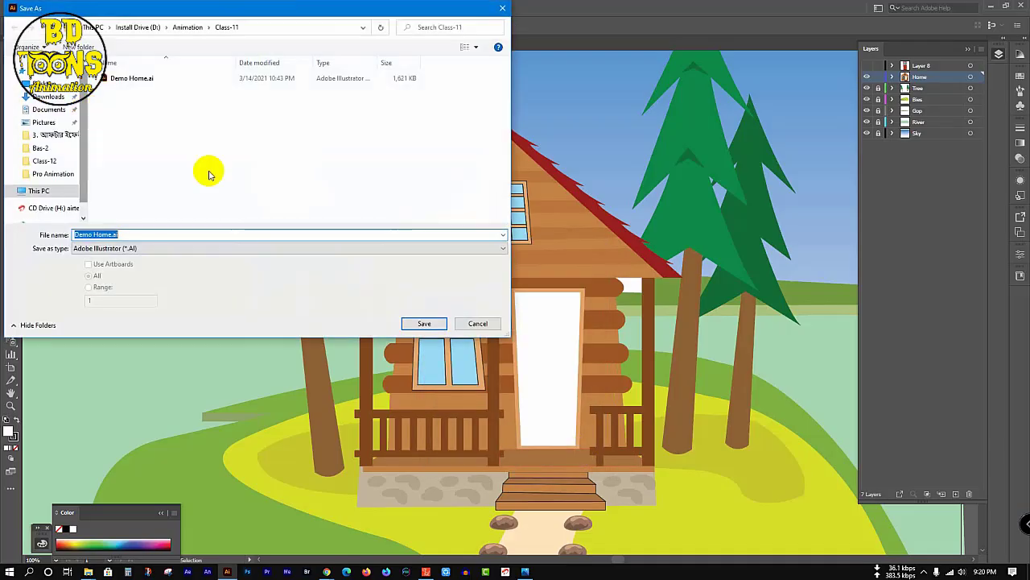
click(180, 29)
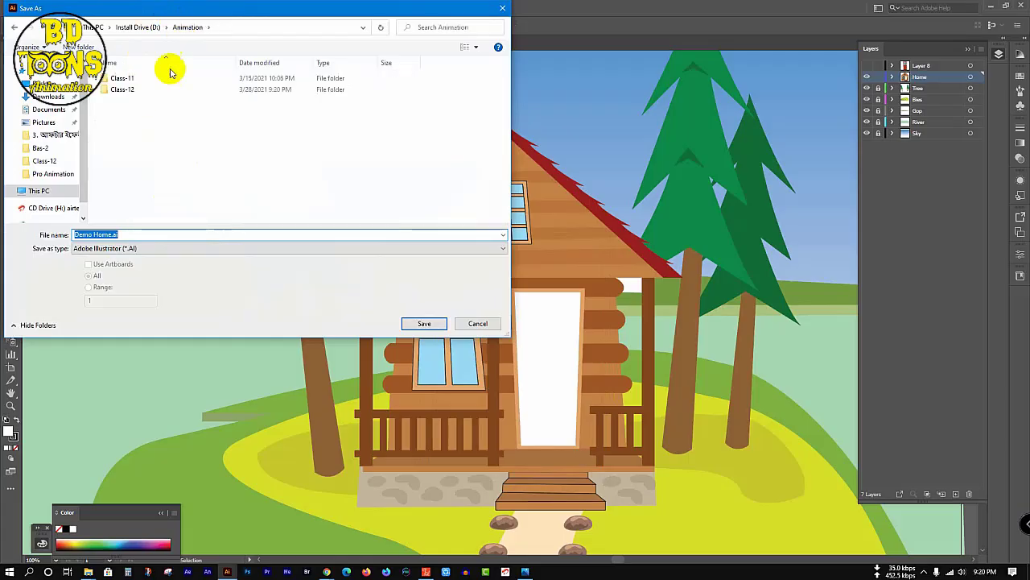
click(153, 90)
double_click(153, 89)
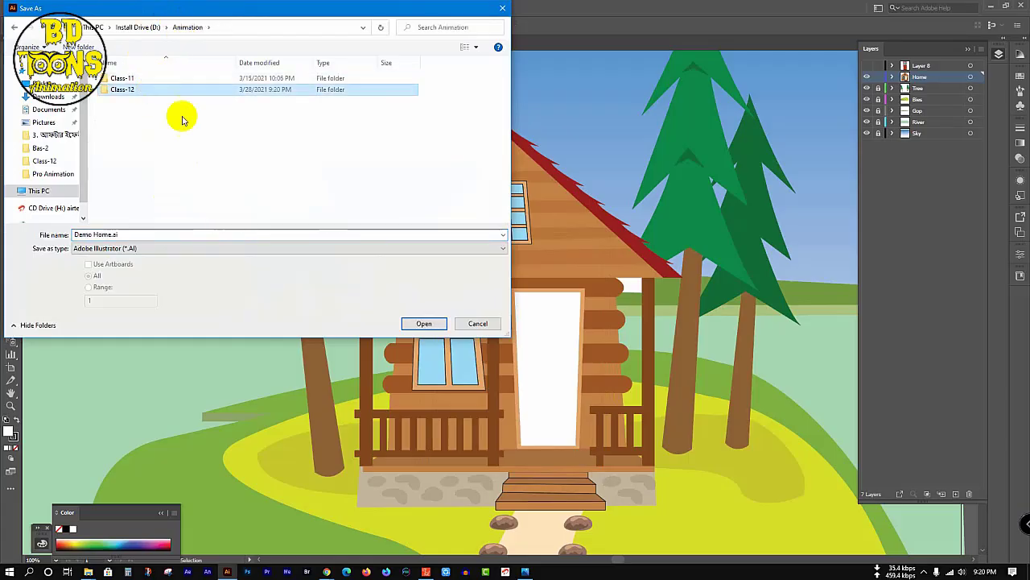
click(424, 322)
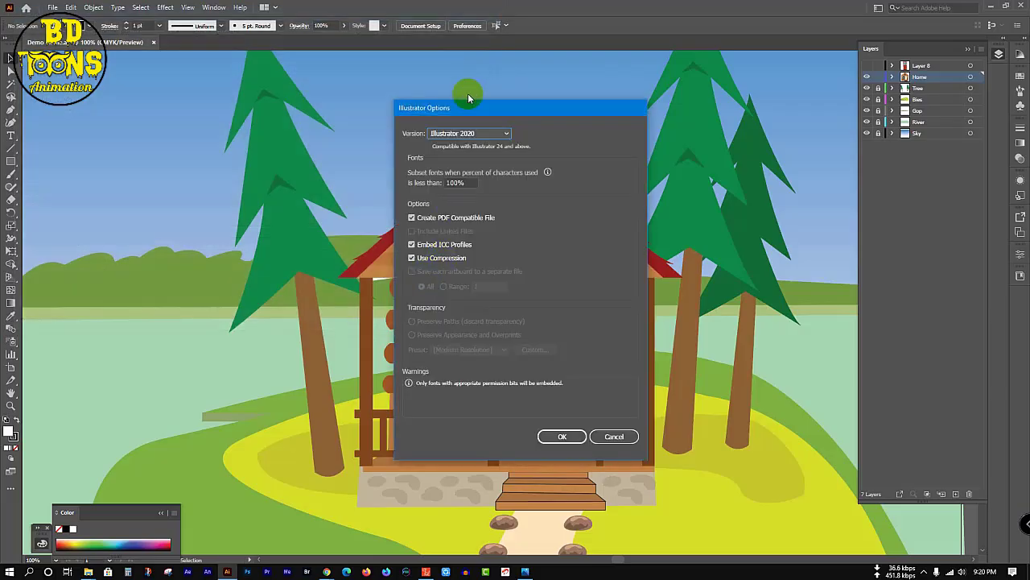
click(483, 133)
click(479, 171)
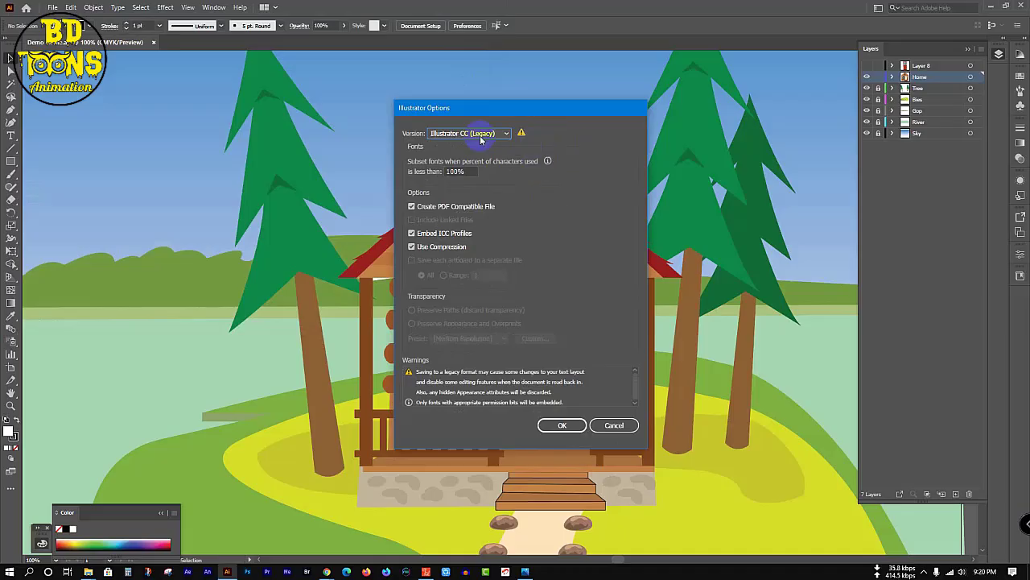
click(564, 425)
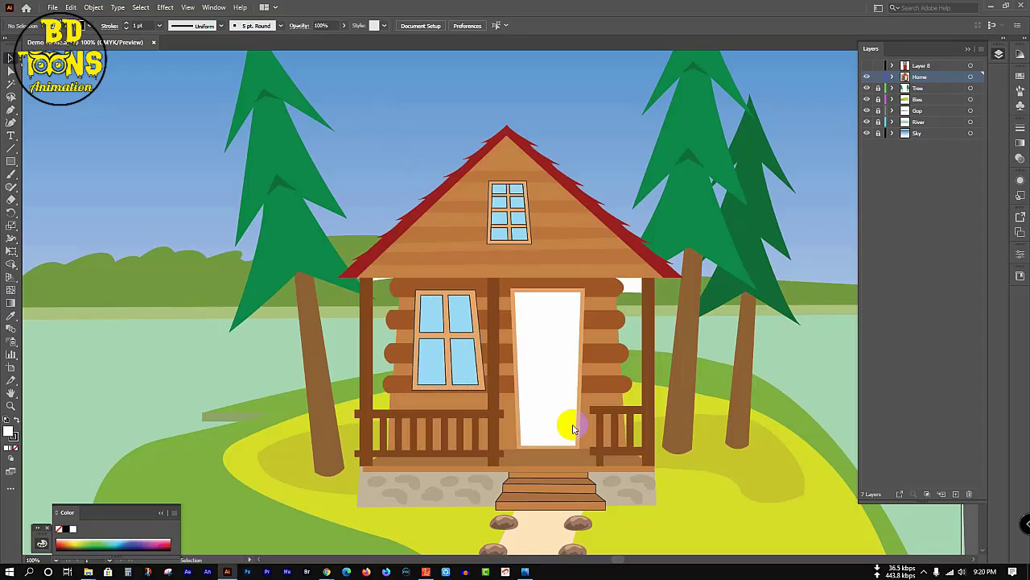
Close the Color panel and minimize Illustrator to return to the Class-12 folder.
click(161, 512)
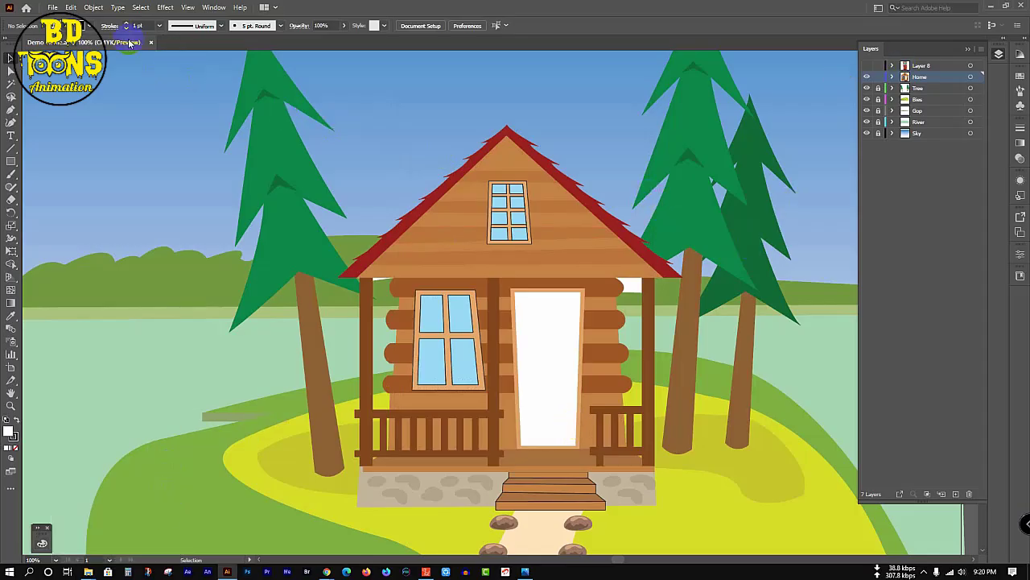
click(989, 7)
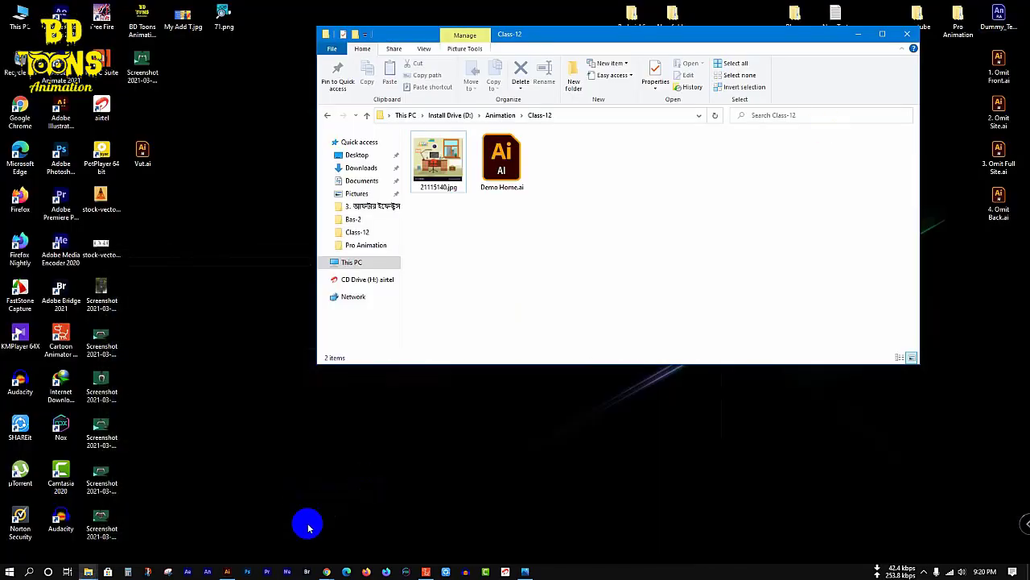
Try to launch Photoshop 2021, quit its Creative Cloud dialog, and refresh the desktop.
click(248, 572)
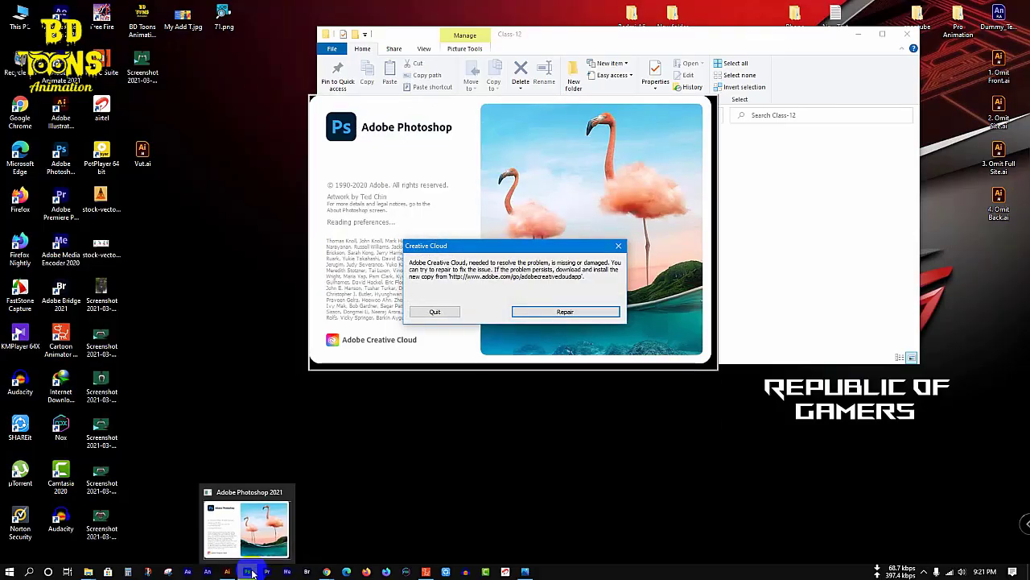
click(439, 310)
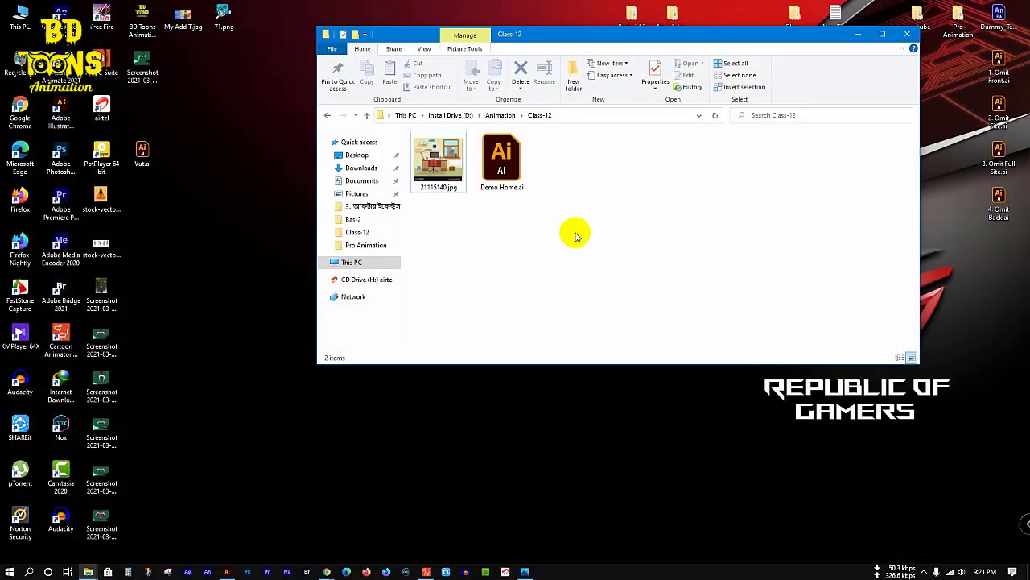
click(246, 572)
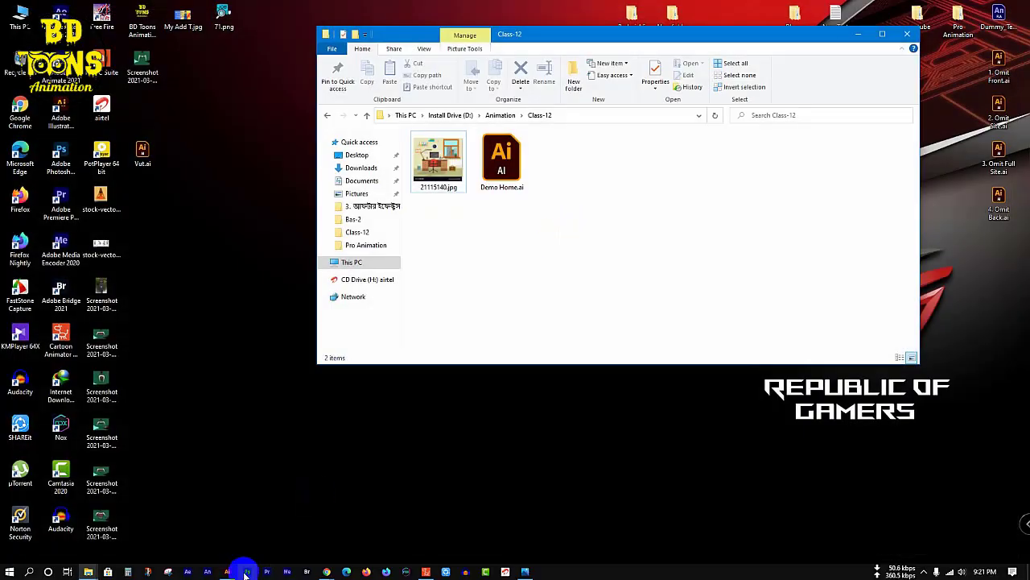
right_click(246, 293)
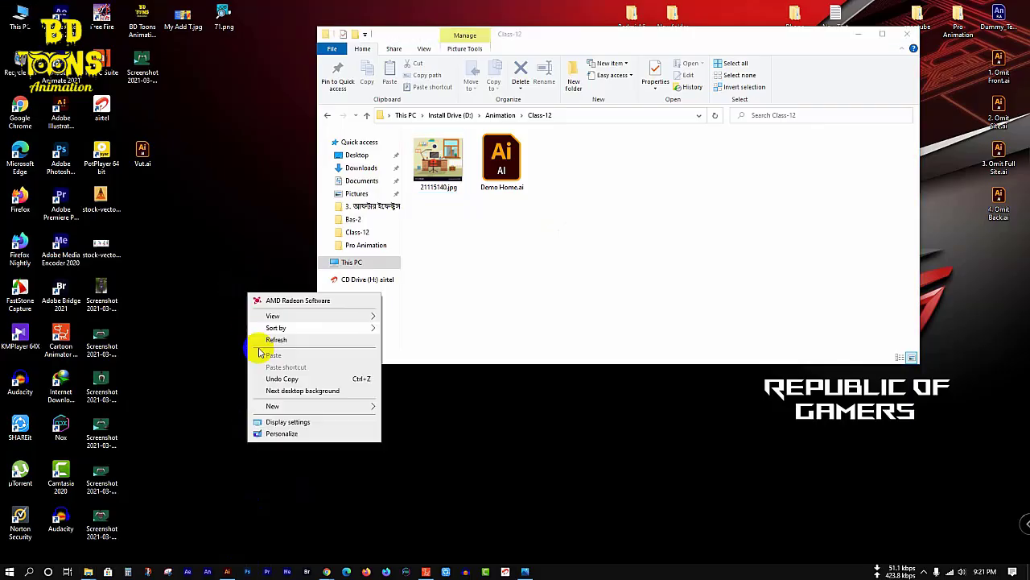
click(272, 339)
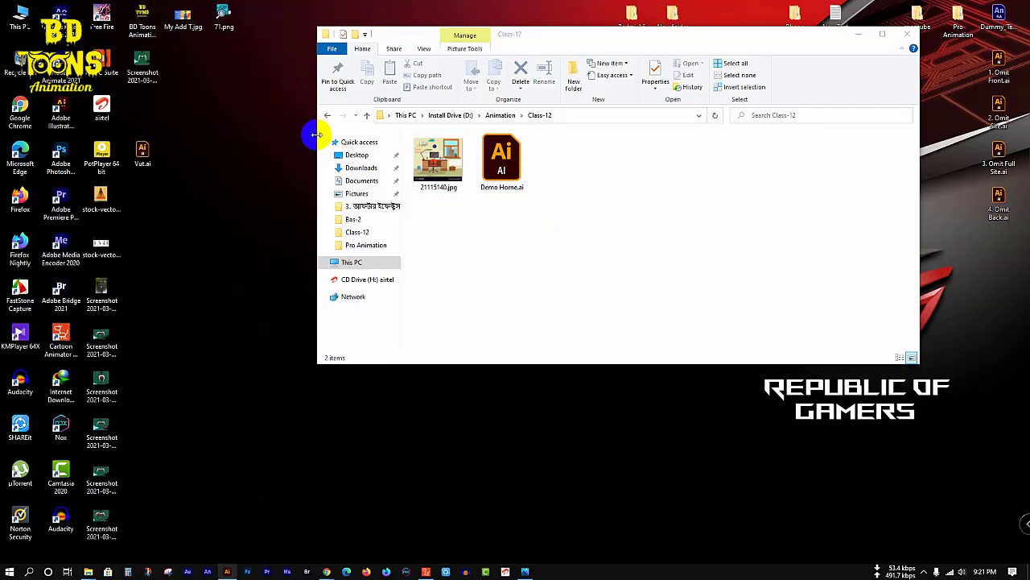
Lock Layer 8 in the Illustrator document, then go back to the Class-12 folder and select 21115140.jpg.
click(226, 572)
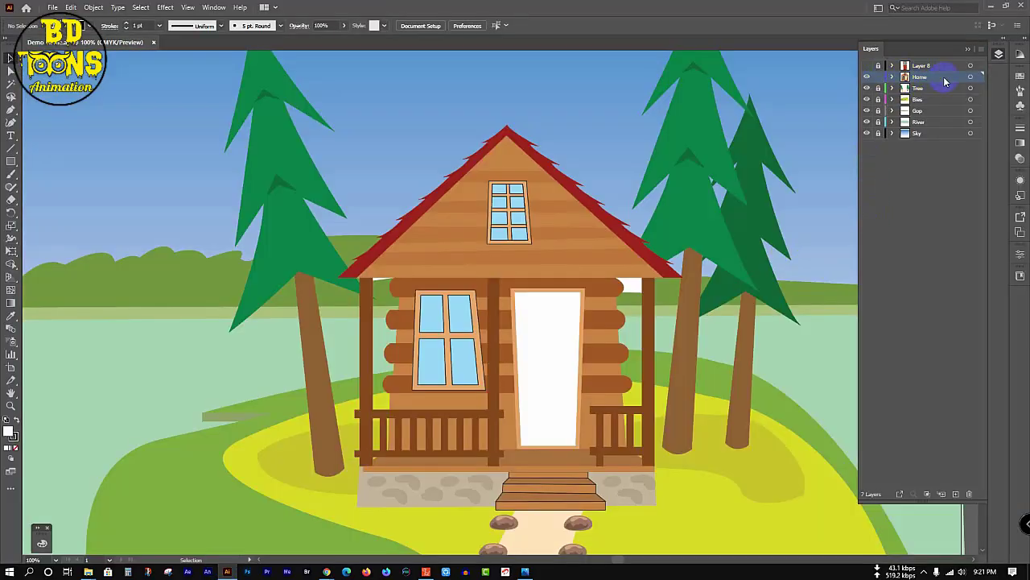
click(989, 5)
double_click(434, 161)
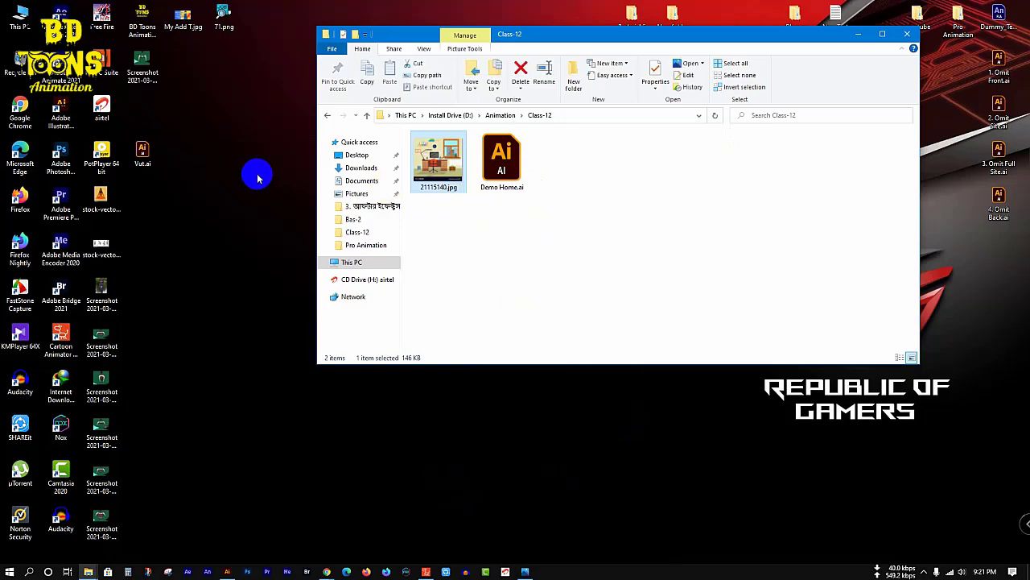
right_click(237, 156)
click(260, 203)
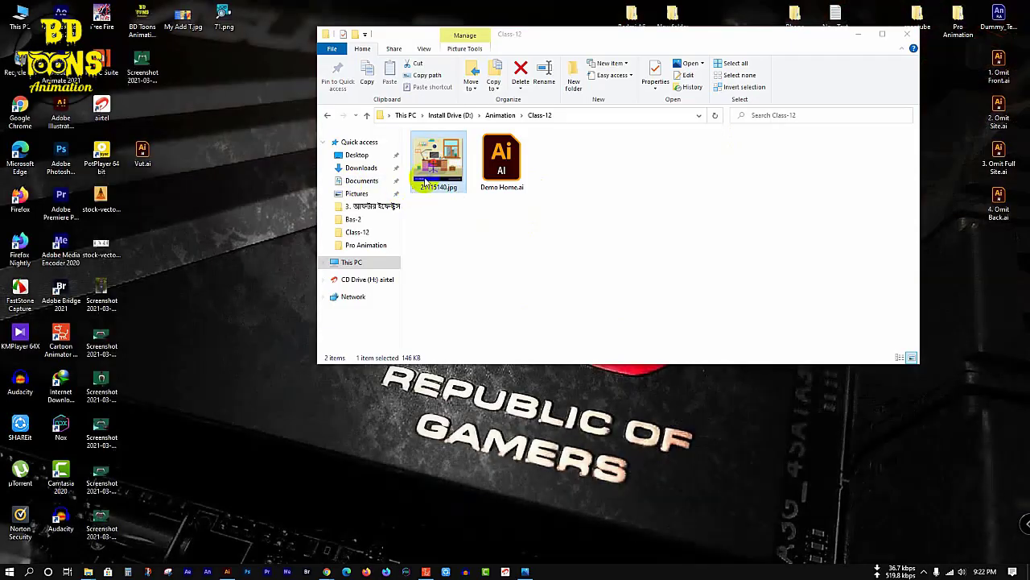
Place 21115140.jpg from the Class-12 folder into the Illustrator cabin document and scale it down to about 282 × 249 px.
drag(439, 167, 541, 347)
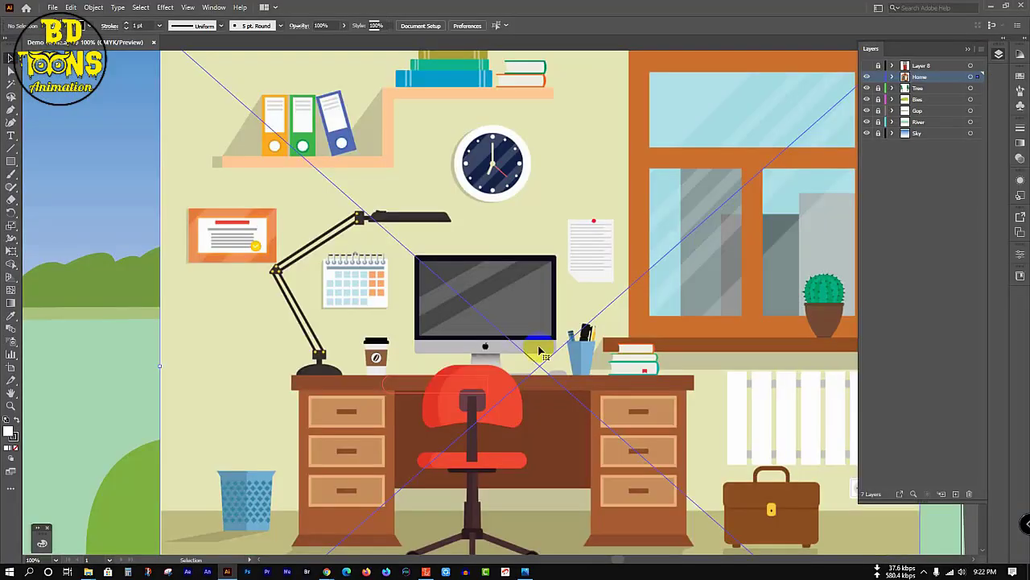
scroll(373, 317, down, 2)
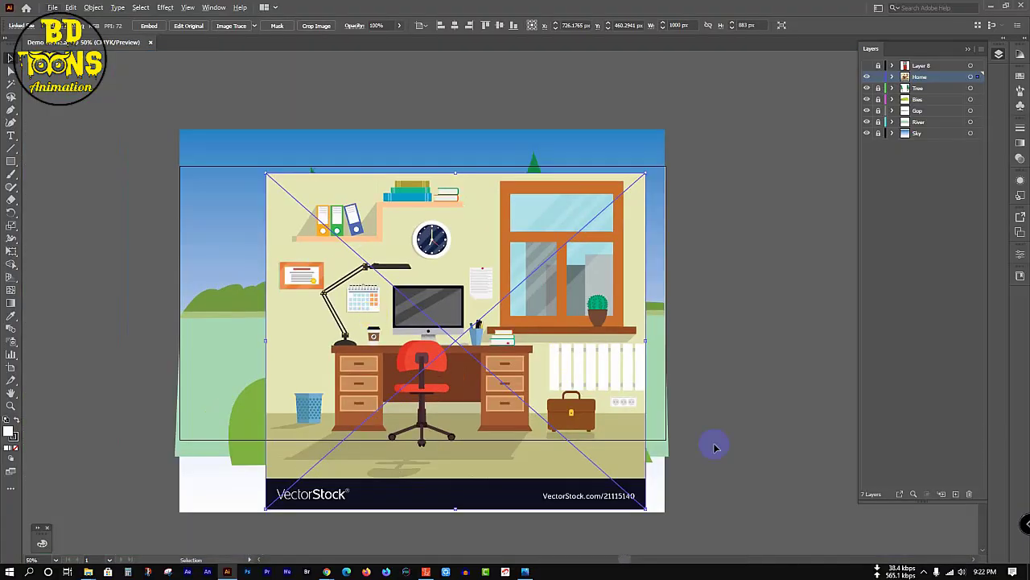
drag(648, 506, 466, 273)
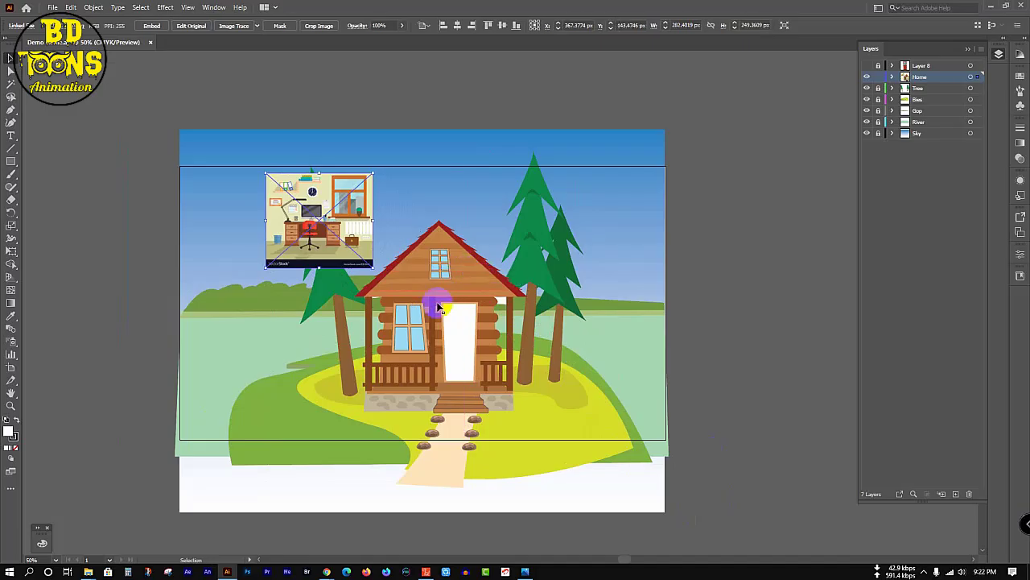
Move the room image over the cabin's window and doorway, centred at about X 680, Y 454 px, and deselect it.
scroll(428, 298, up, 1)
drag(341, 193, 475, 342)
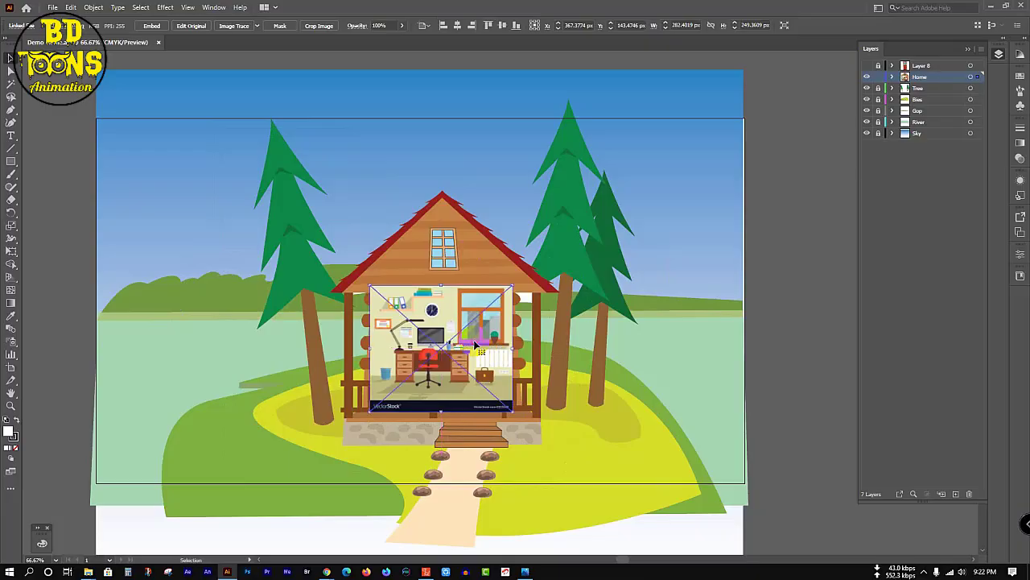
click(831, 305)
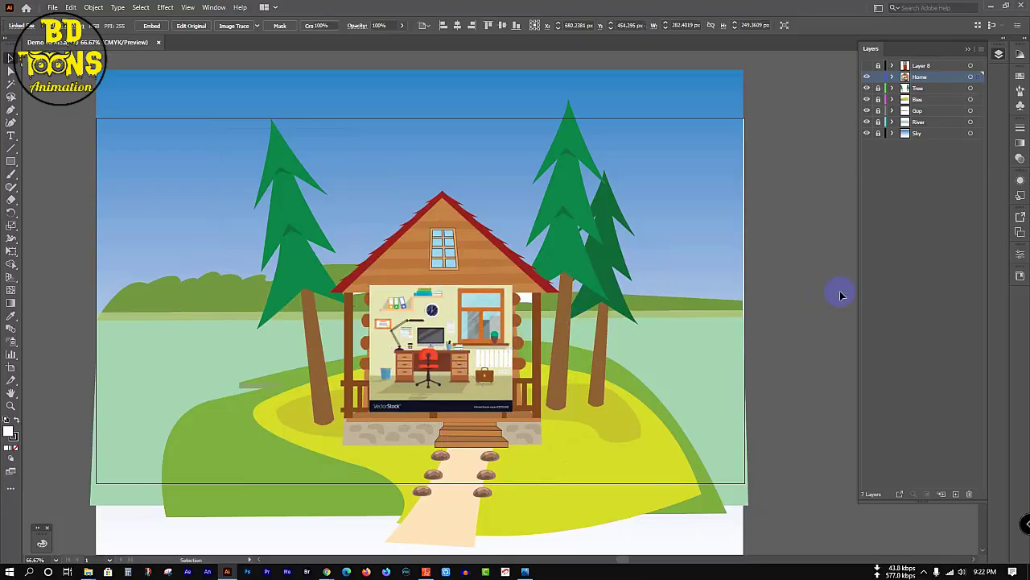
Reorder the linked room image below the Home sublayer inside the Home layer, and expand that sublayer.
click(891, 77)
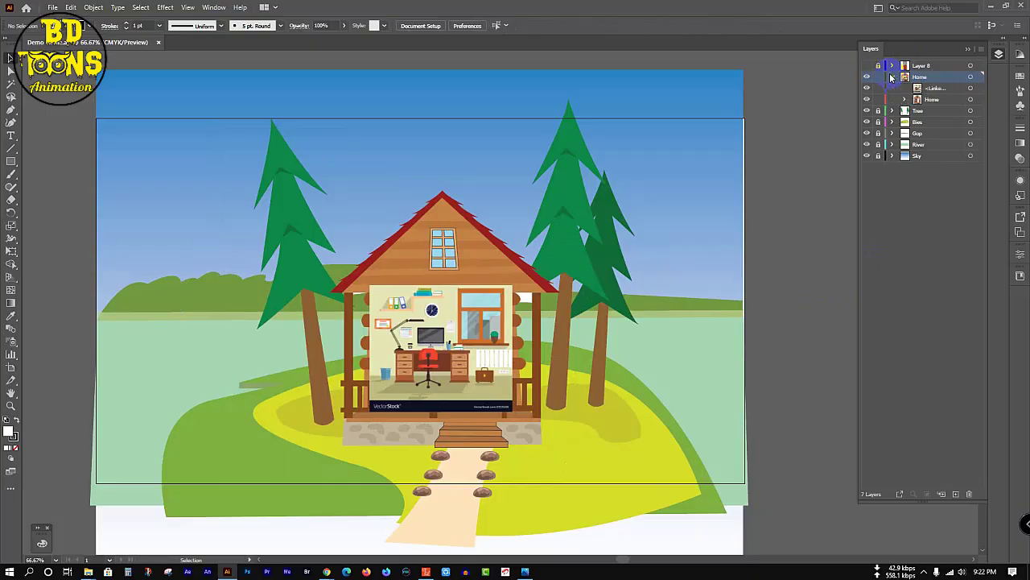
drag(951, 89, 953, 107)
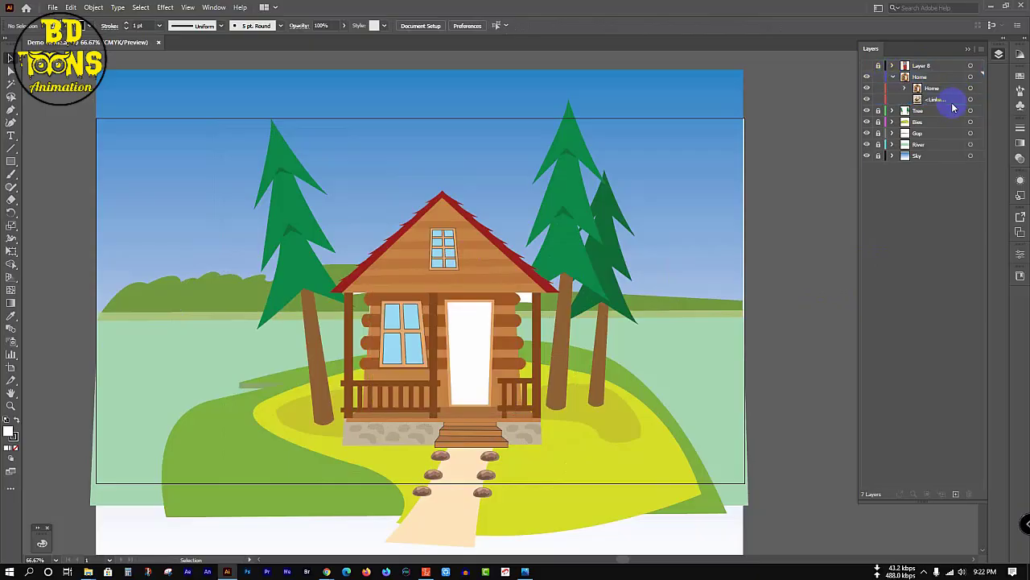
click(904, 89)
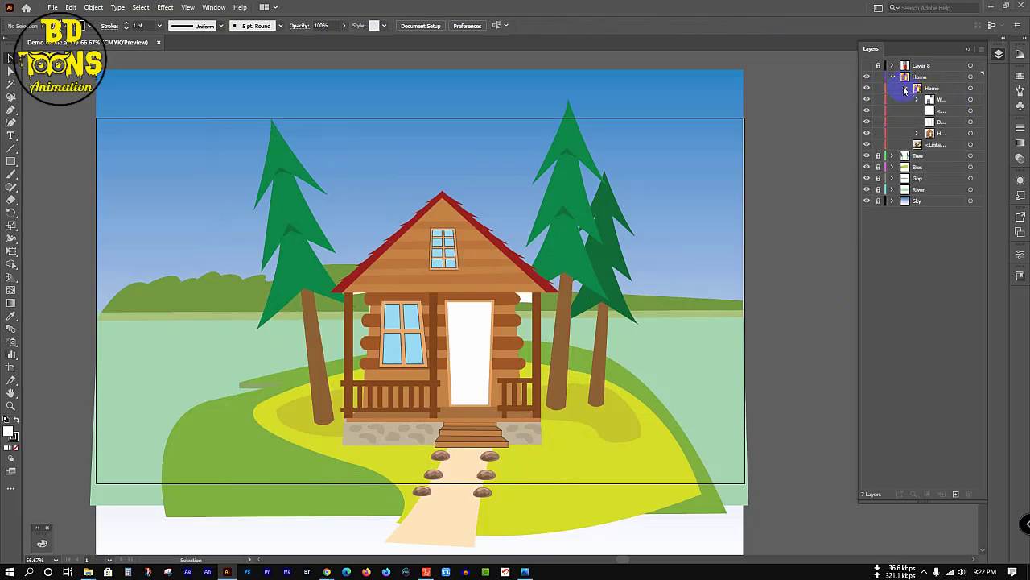
Move the linked room image into the Home sublayer, directly beneath the house group, and lock it.
click(942, 145)
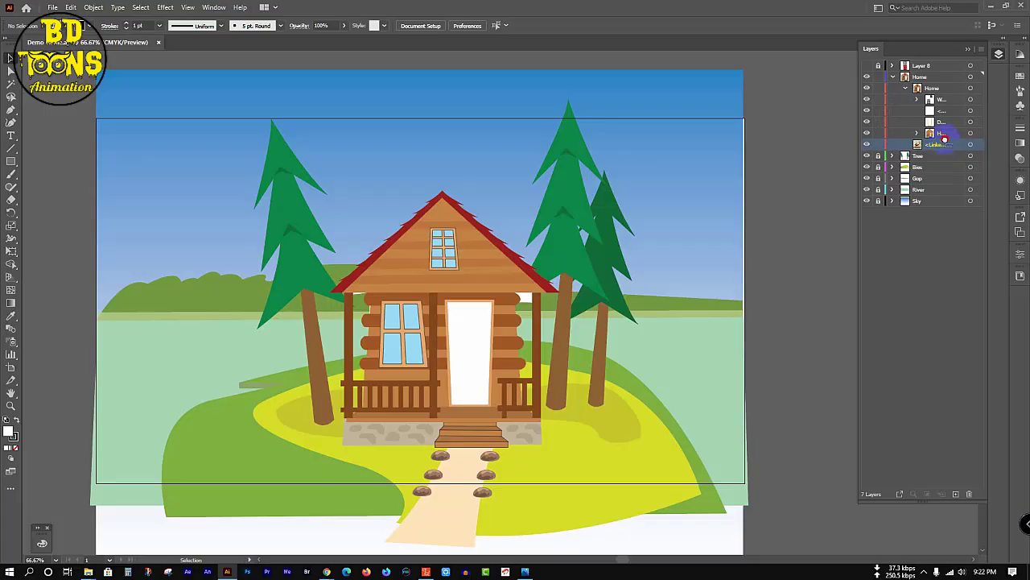
drag(944, 140, 949, 134)
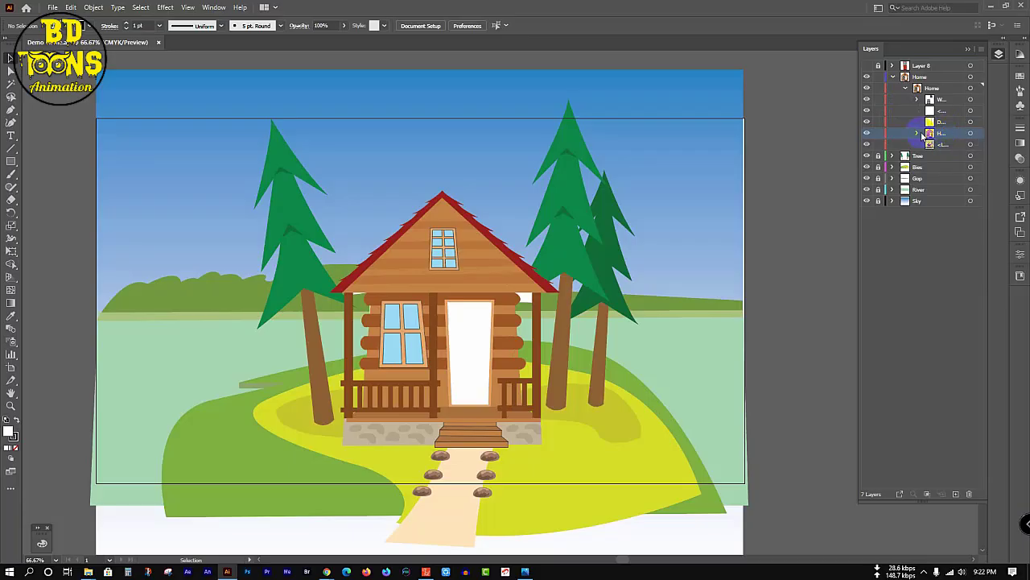
click(918, 134)
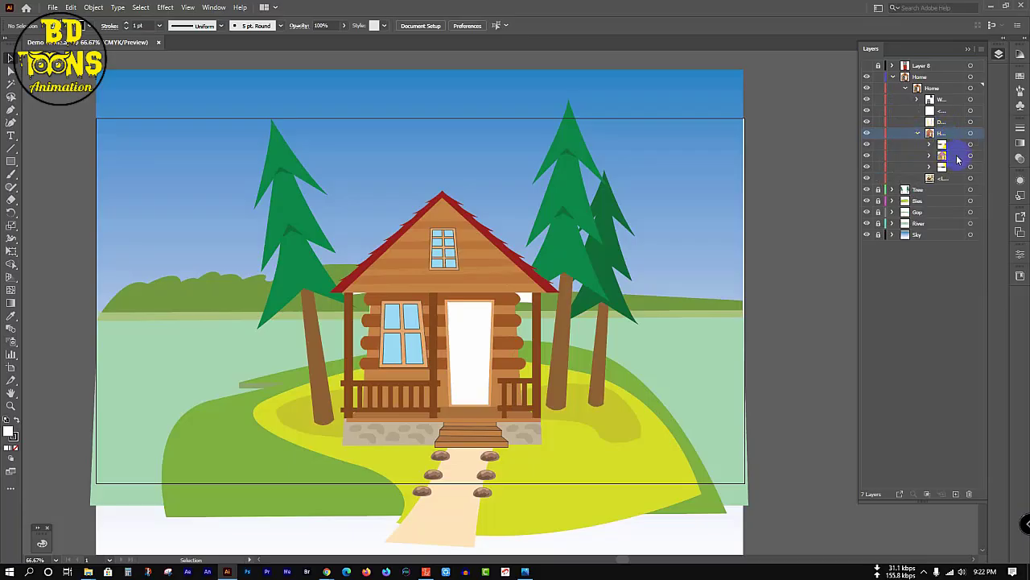
click(956, 158)
click(931, 157)
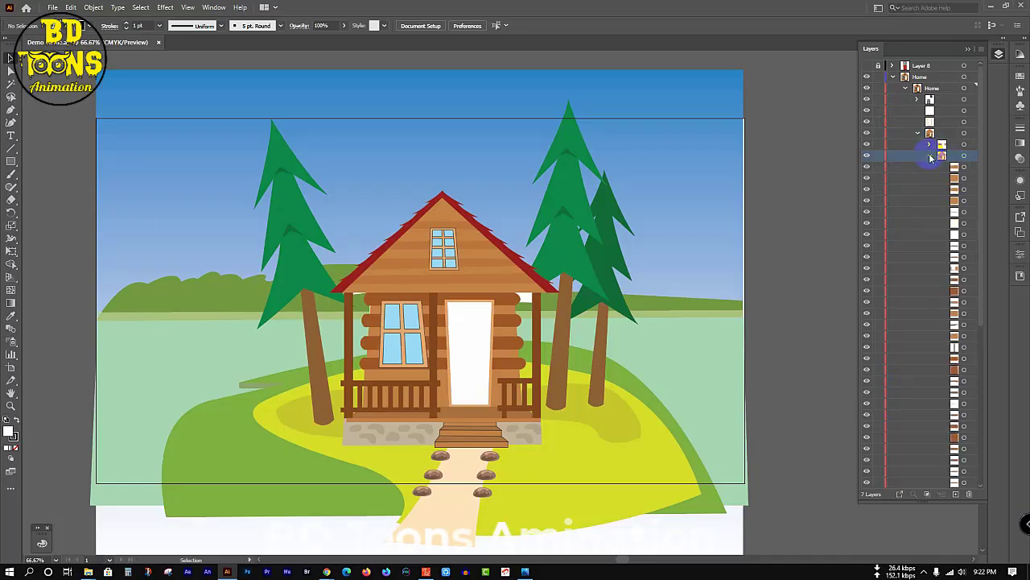
click(931, 157)
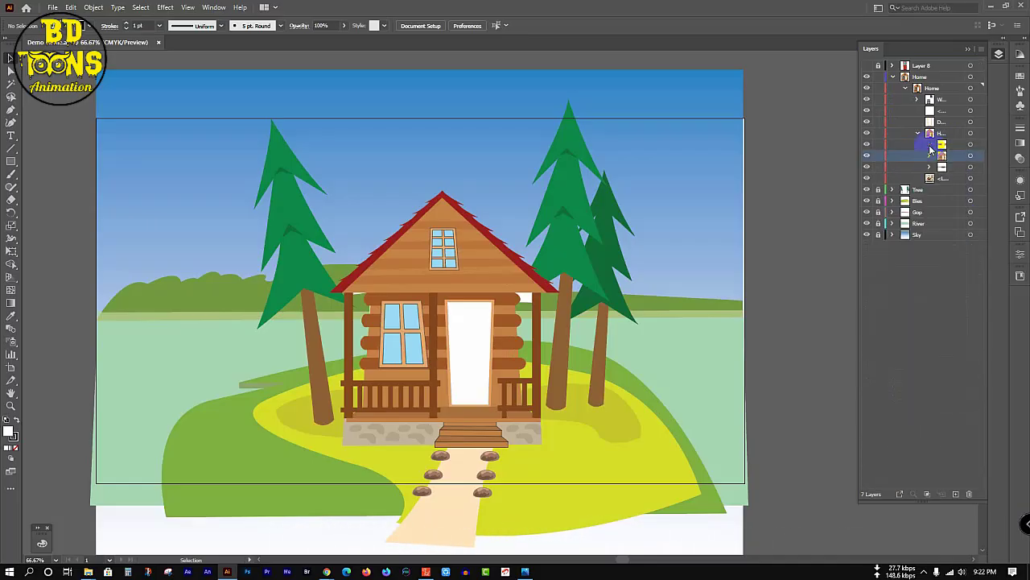
click(918, 133)
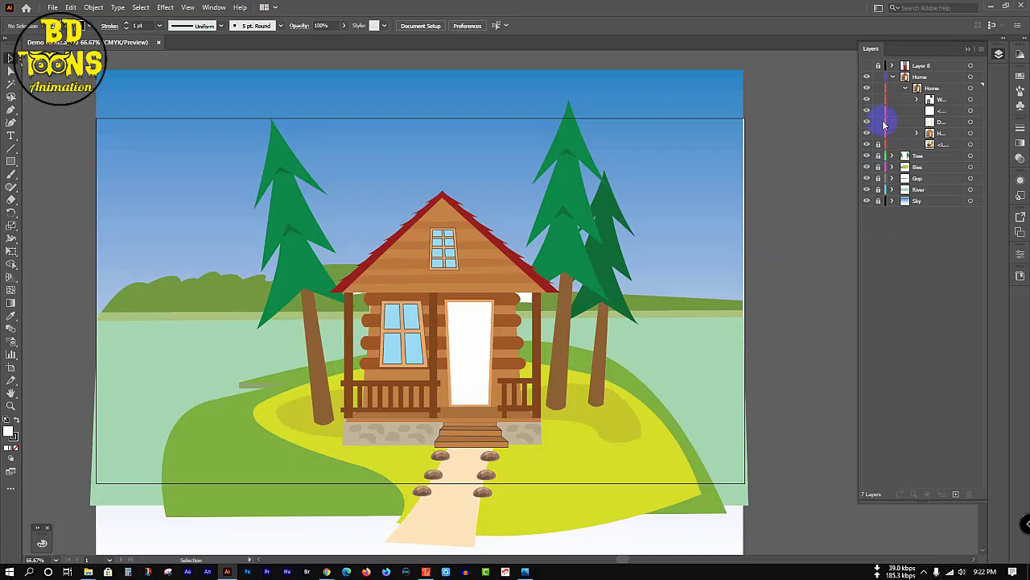
Select all unlocked cabin artwork, remove the white doorway area with Shape Builder, deselect, and collapse the Home sublayer.
key(ctrl+a)
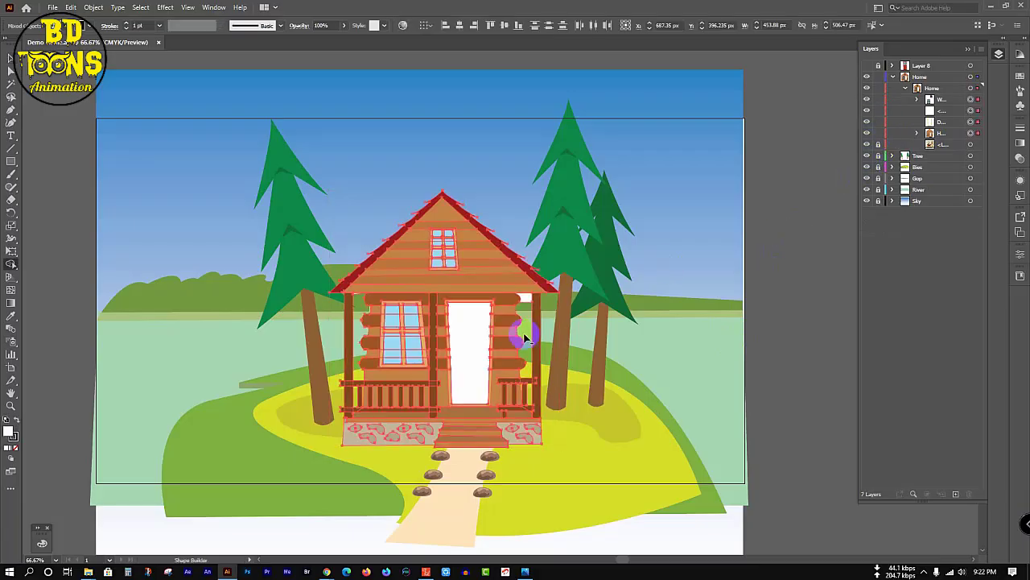
key(shift+m)
mouse_move(465, 332)
mouse_down()
mouse_move(473, 388)
mouse_move(467, 379)
mouse_up()
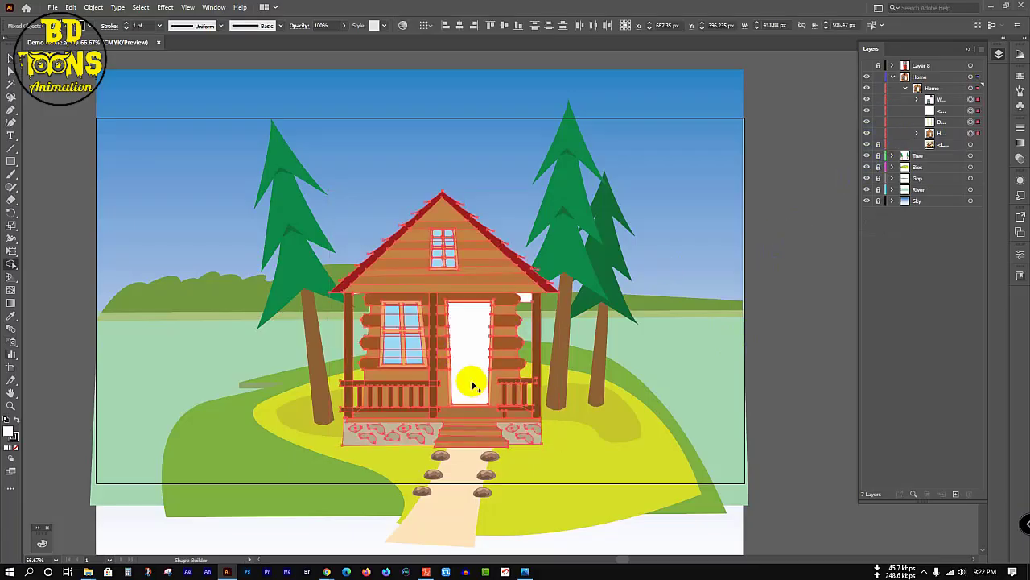
alt+click(471, 375)
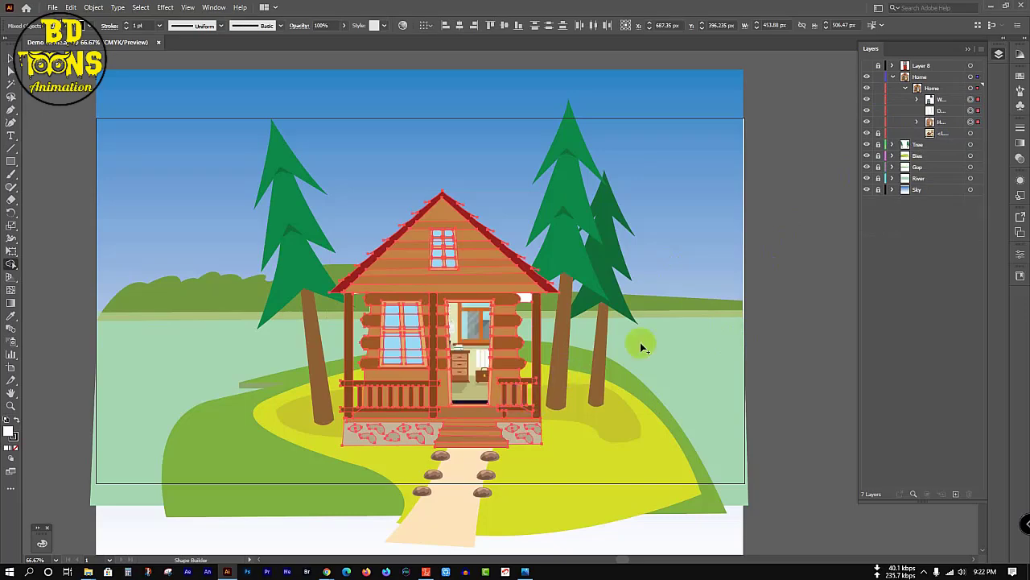
key(v)
click(750, 283)
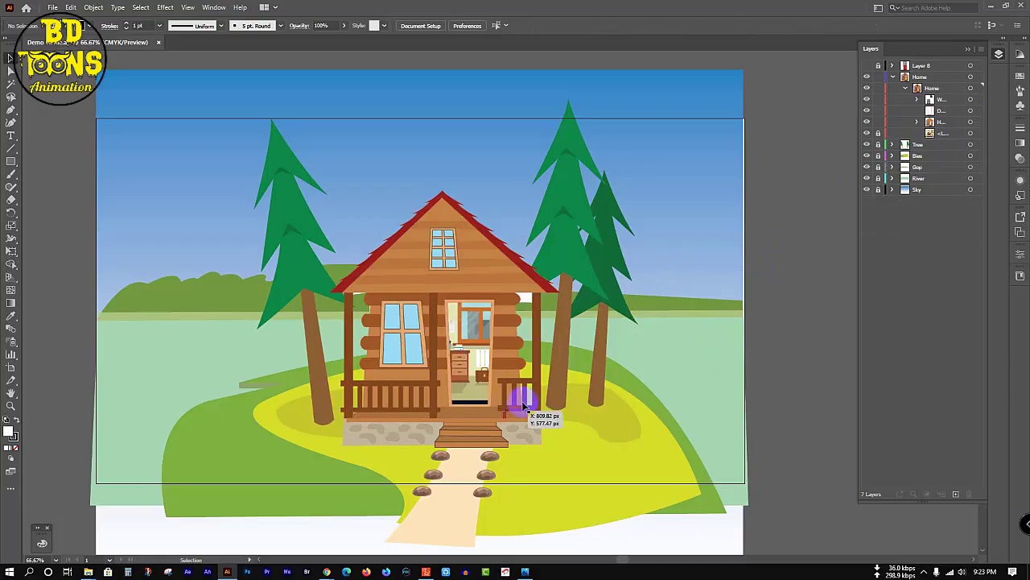
click(906, 88)
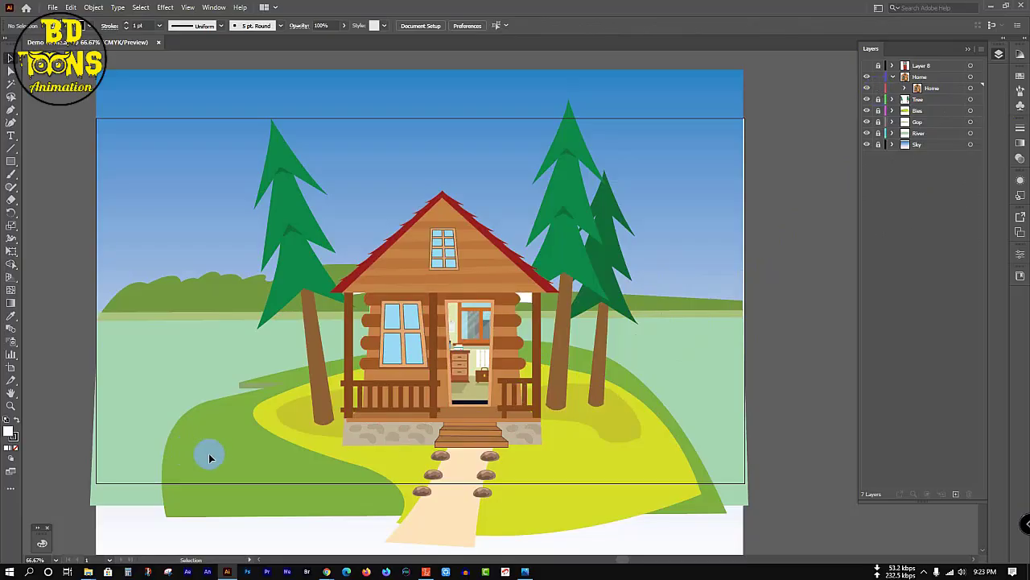
Undo the doorway removal and expand the Home sublayer to check the locked room image.
click(465, 323)
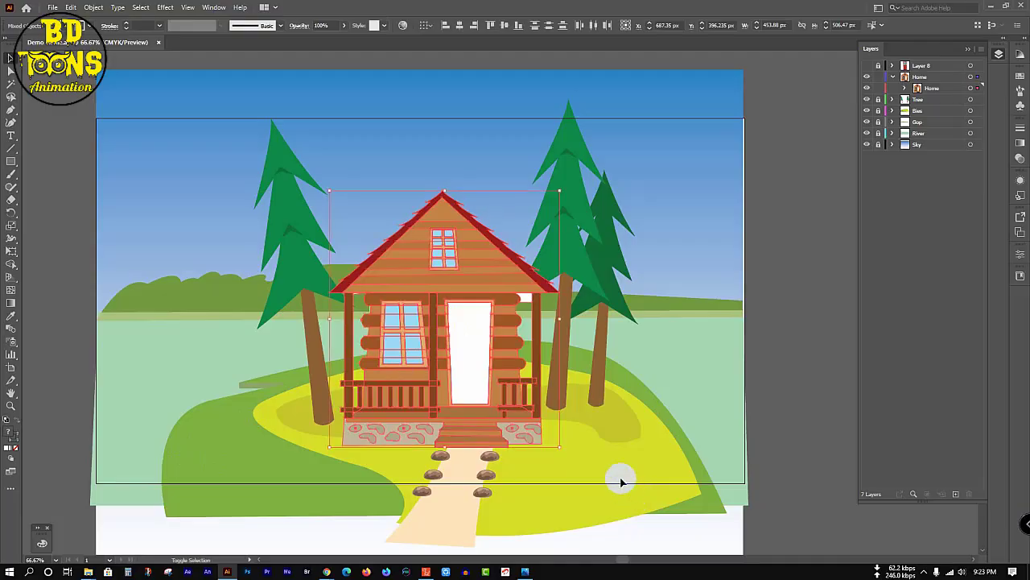
key(shift+m)
click(905, 88)
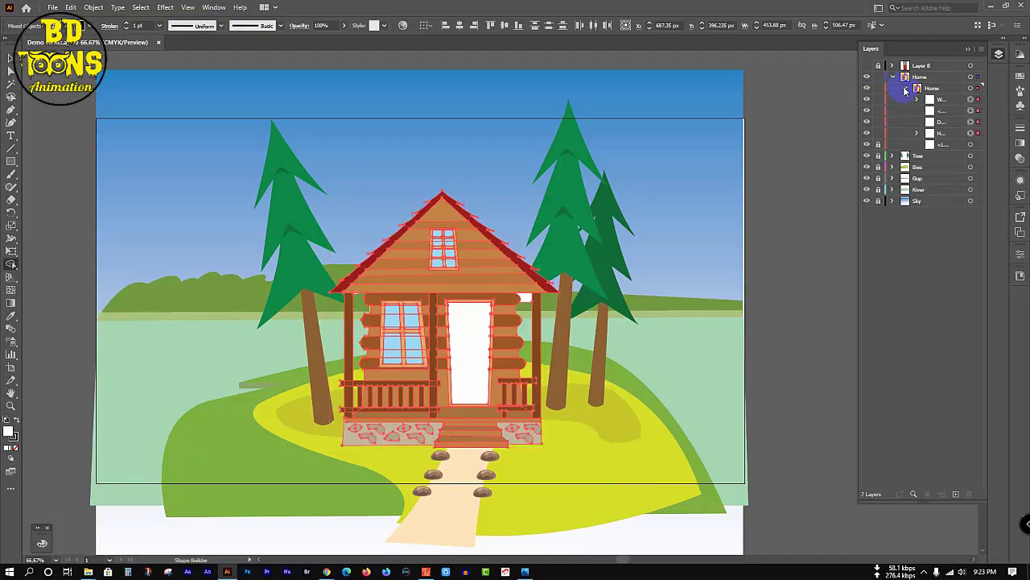
click(879, 144)
click(940, 150)
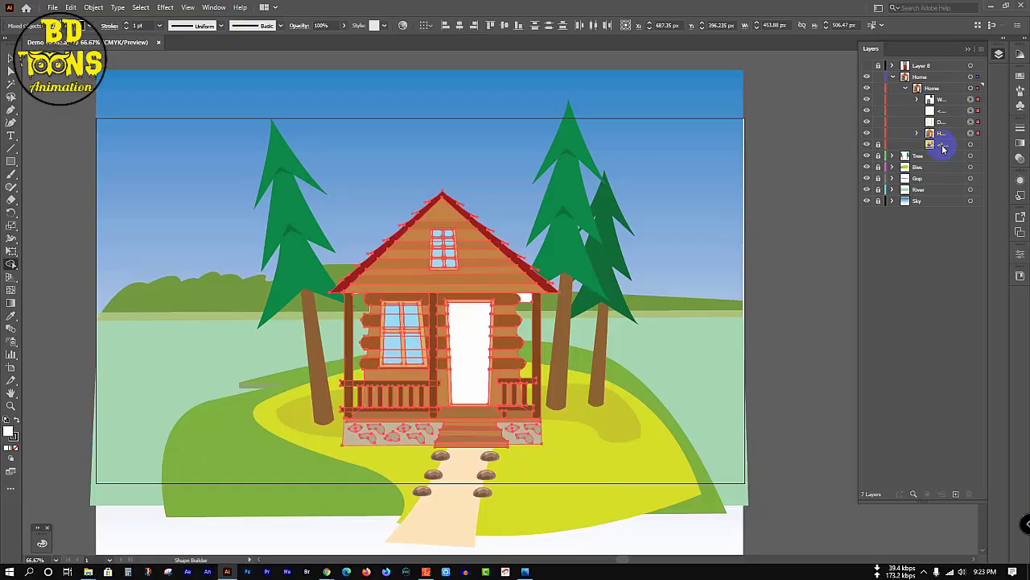
drag(472, 318, 460, 376)
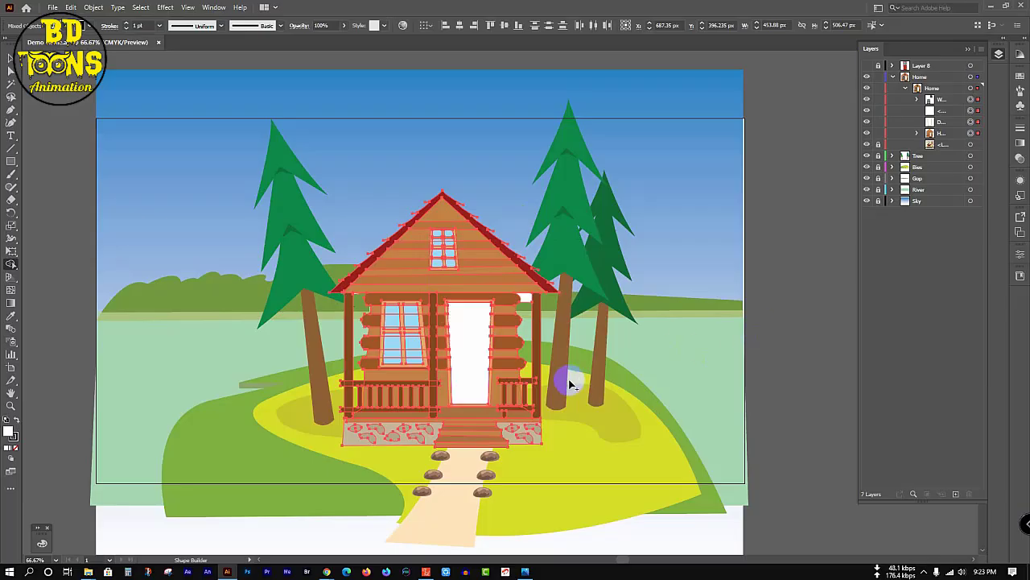
Select only the white doorway shape, try deleting it, and undo the deletion.
key(v)
click(781, 295)
click(479, 351)
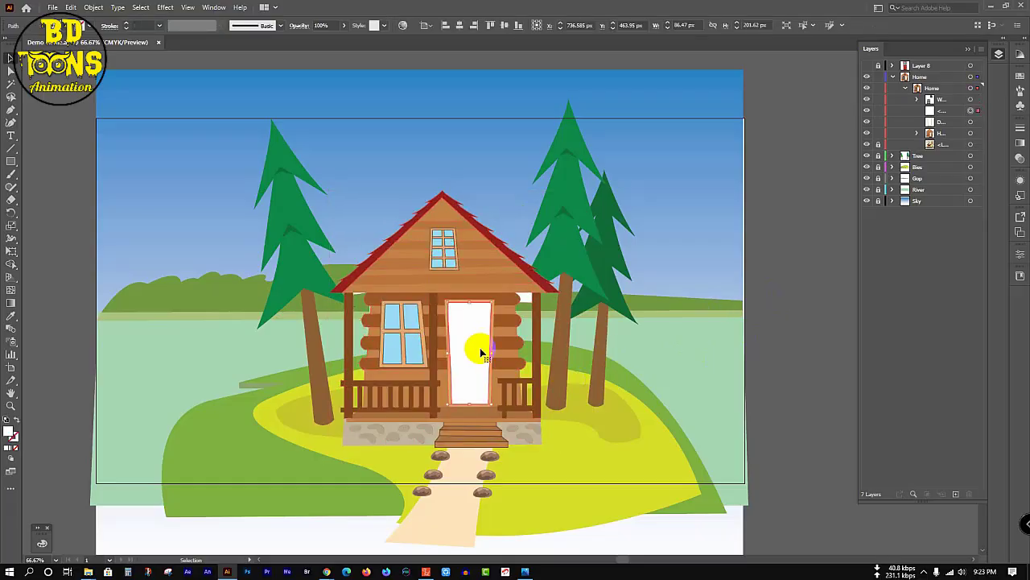
key(Delete)
key(ctrl+z)
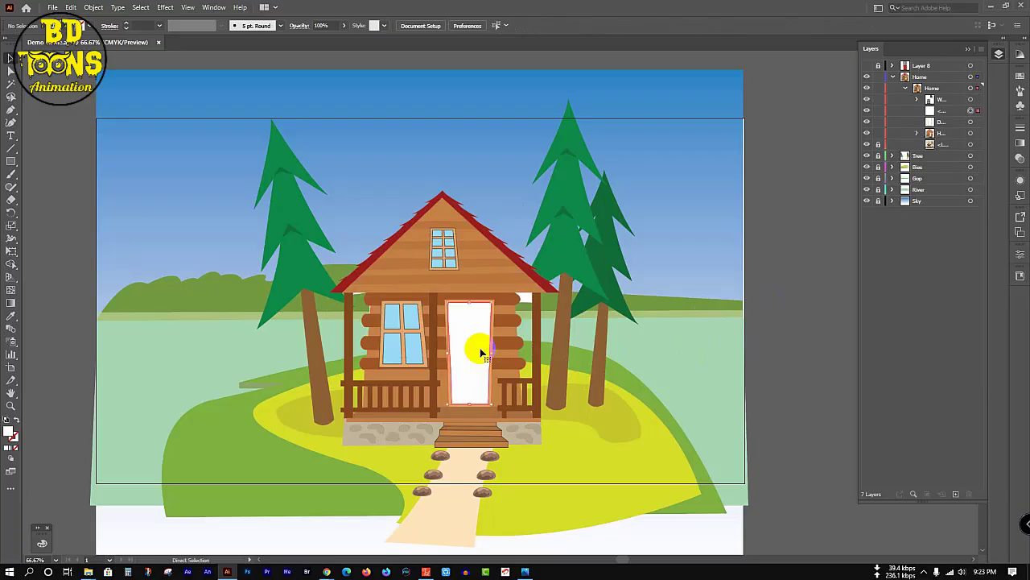
Select all unlocked cabin artwork, cut out the doorway region with Shape Builder, and undo the cut.
key(ctrl+a)
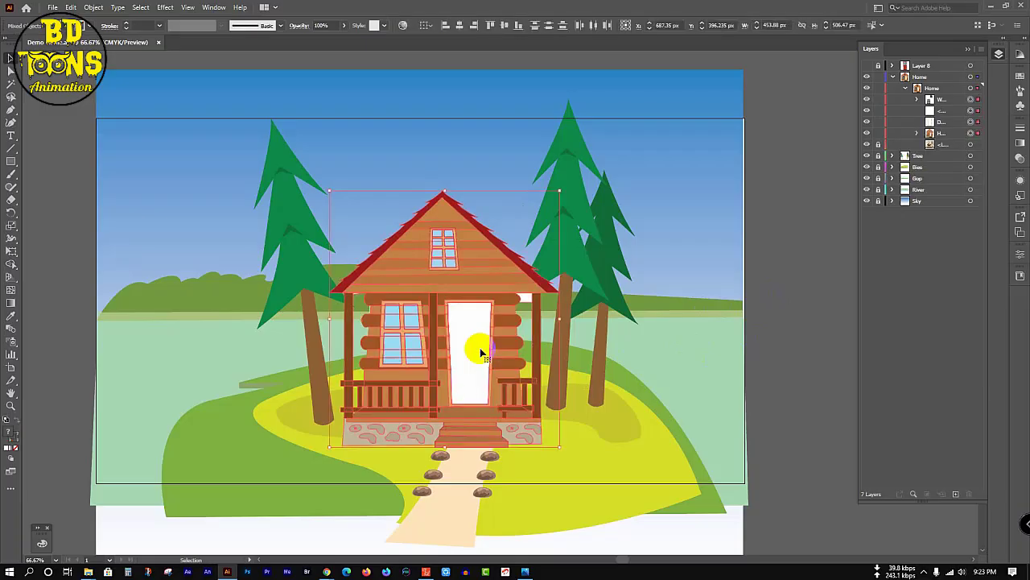
key(shift+m)
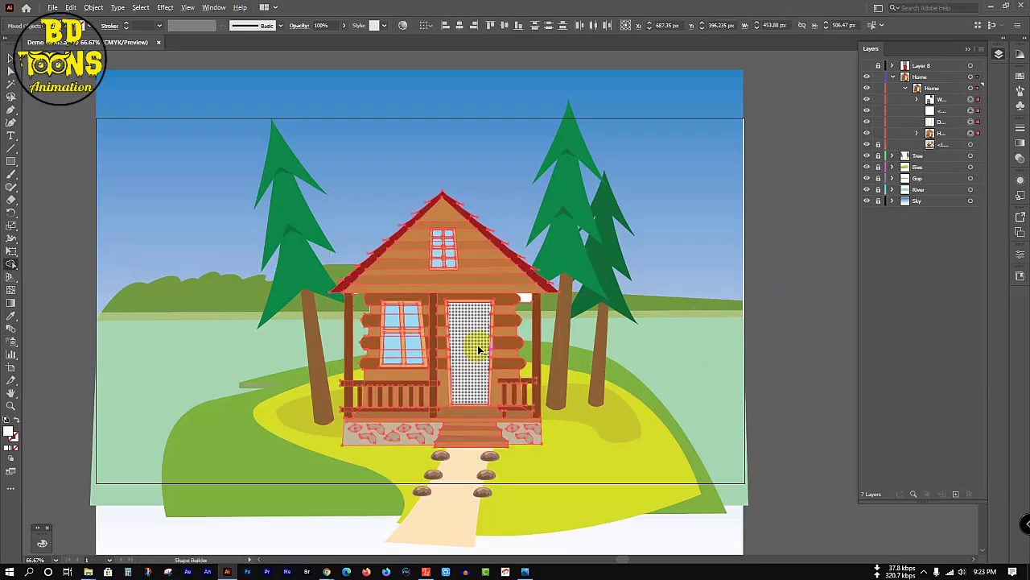
alt+click(474, 341)
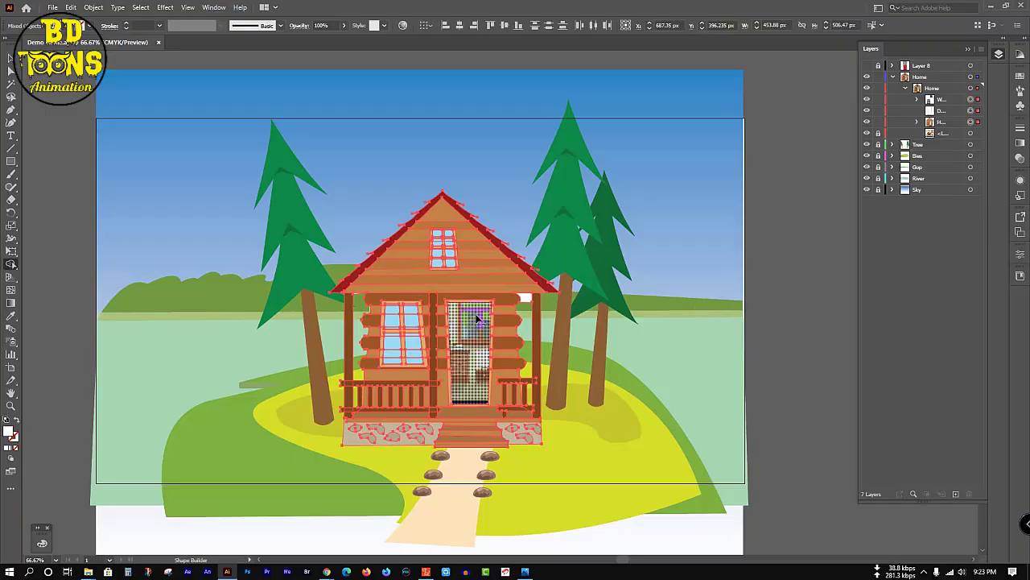
key(v)
click(807, 217)
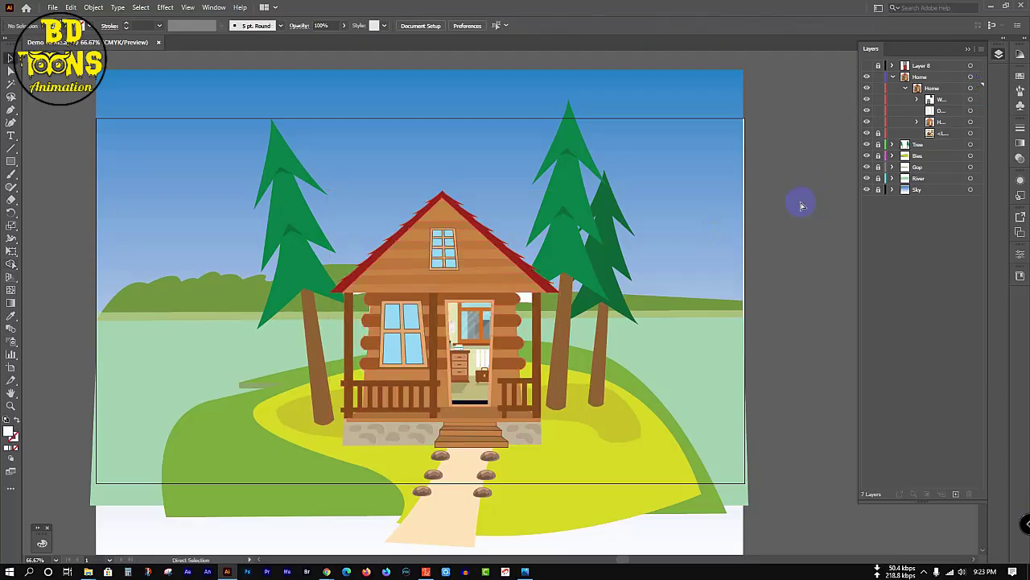
key(ctrl+z)
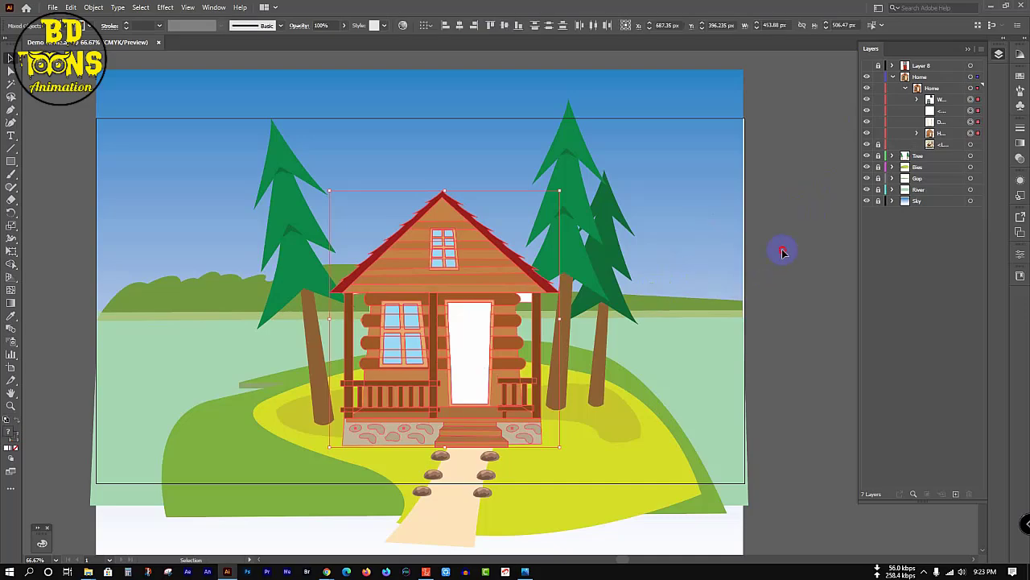
Delete the selected white doorway shape by itself and restore it in its original place.
click(787, 242)
click(467, 360)
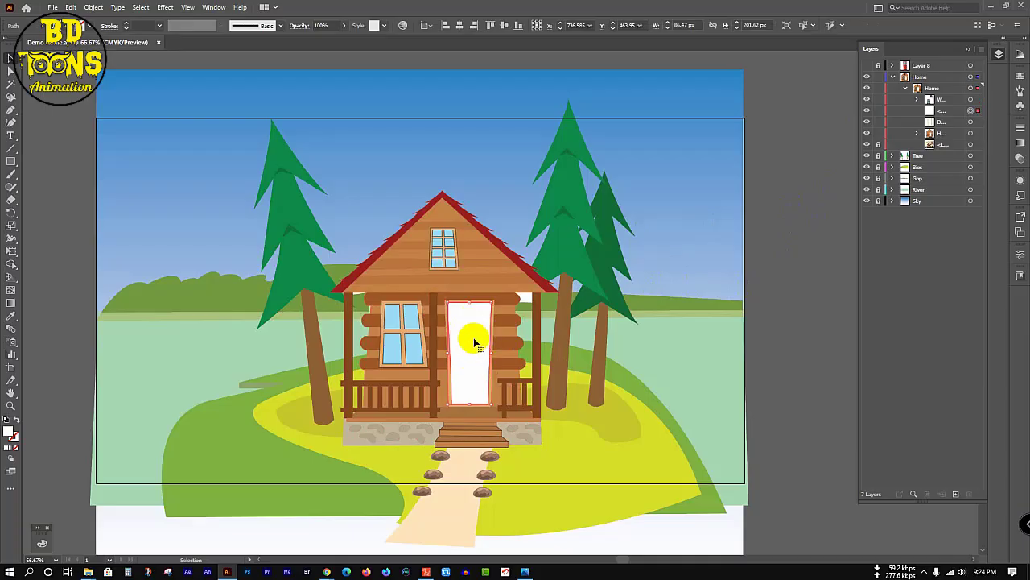
scroll(473, 348, up, 2)
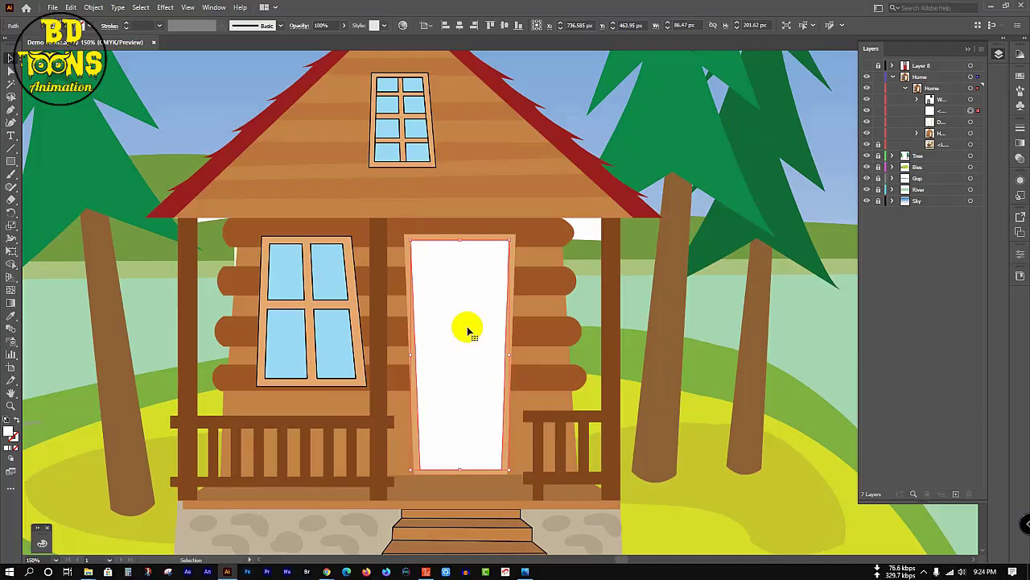
key(Delete)
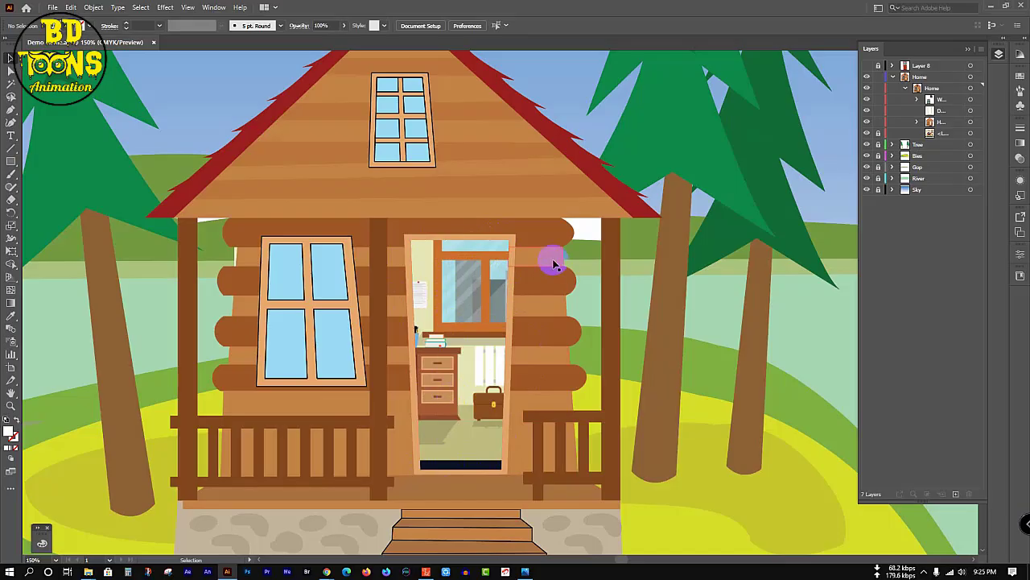
key(ctrl+f)
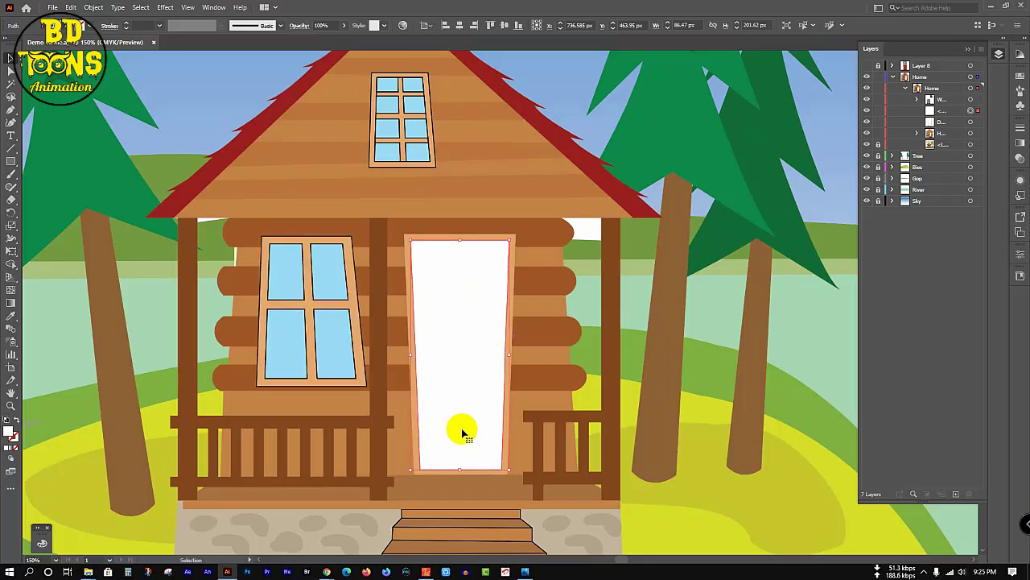
Toggle the door frame's visibility off and on to compare it with the white doorway shape, and try deleting that shape.
click(950, 121)
click(866, 122)
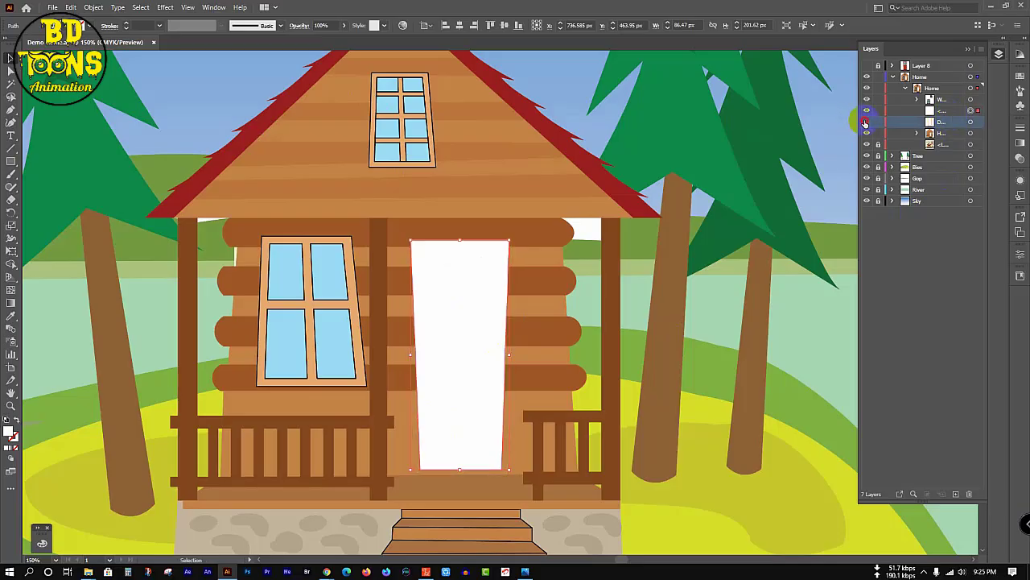
click(866, 121)
click(866, 122)
click(866, 122)
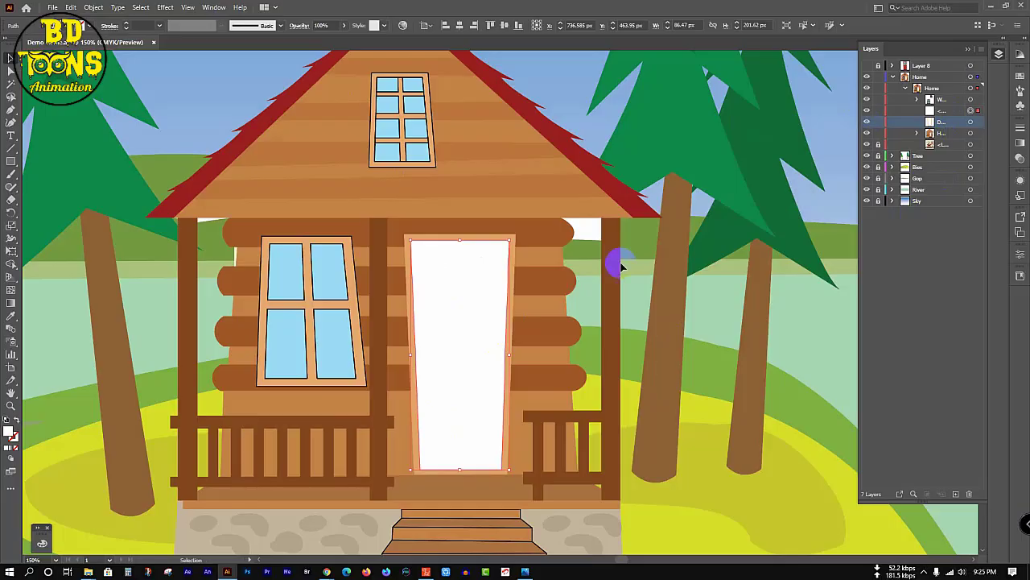
click(867, 121)
click(866, 122)
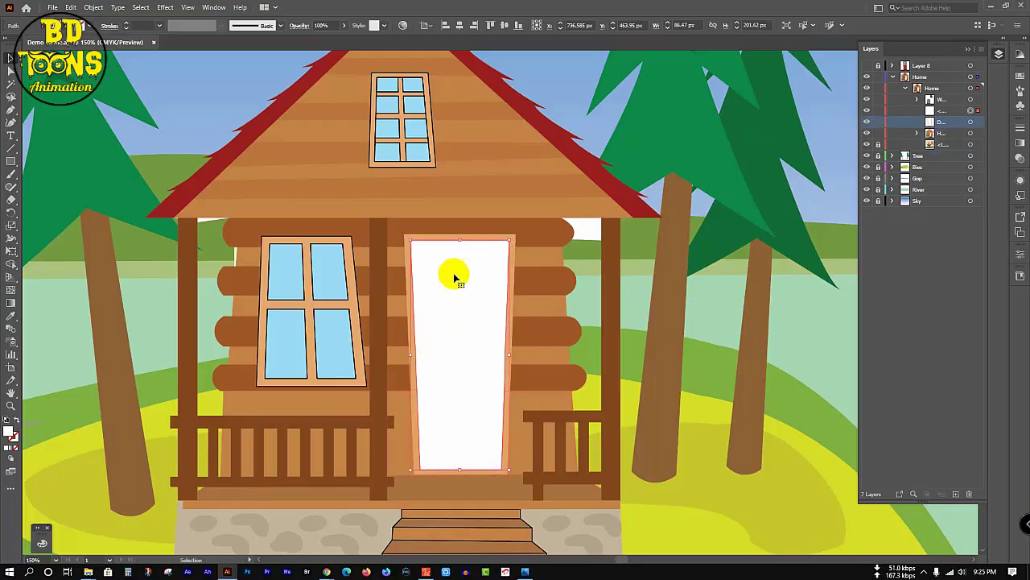
key(Delete)
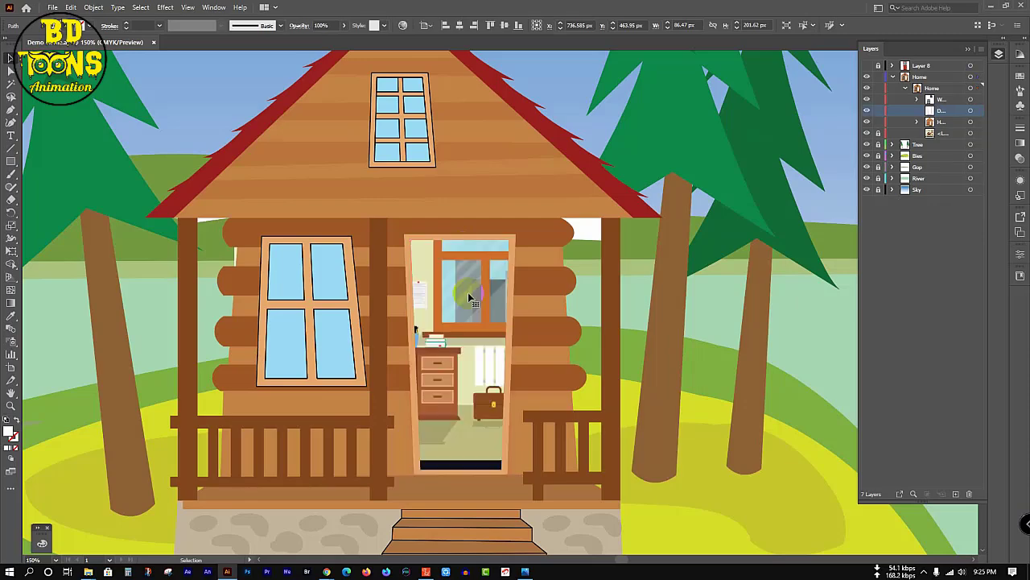
key(ctrl+z)
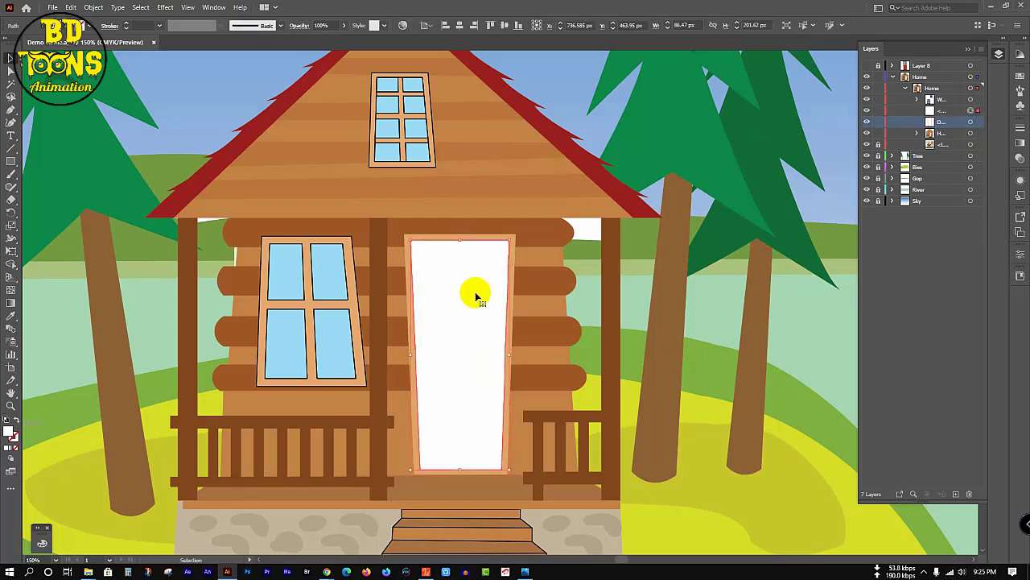
Select all unlocked cabin artwork and remove the white doorway region with Shape Builder.
key(ctrl+a)
key(v)
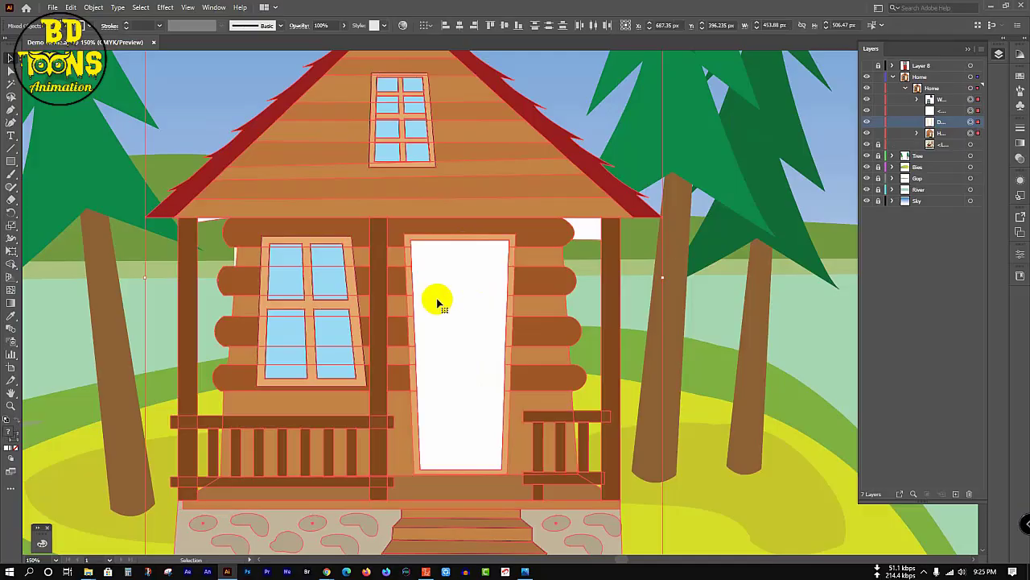
key(shift+m)
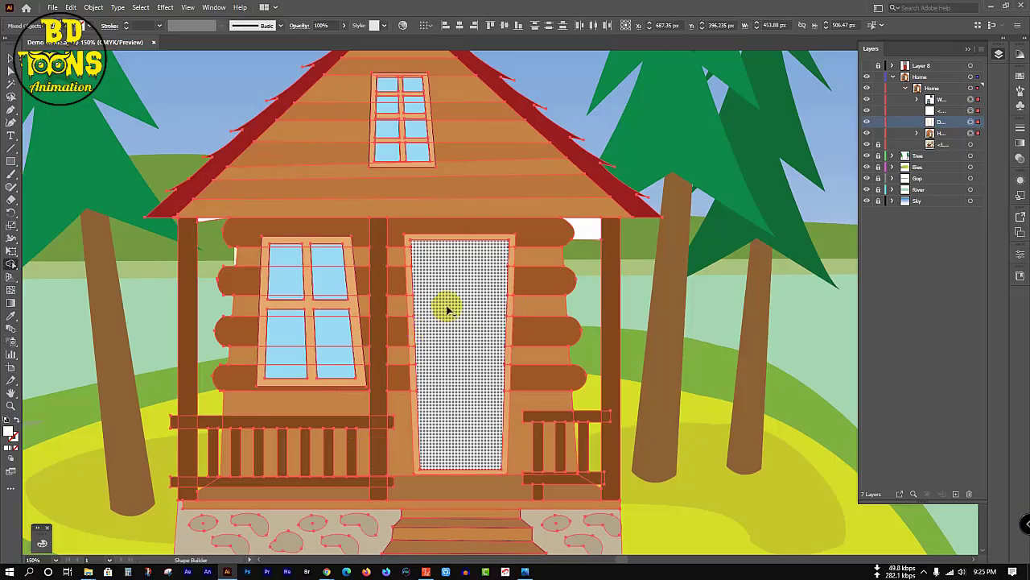
click(461, 262)
click(451, 395)
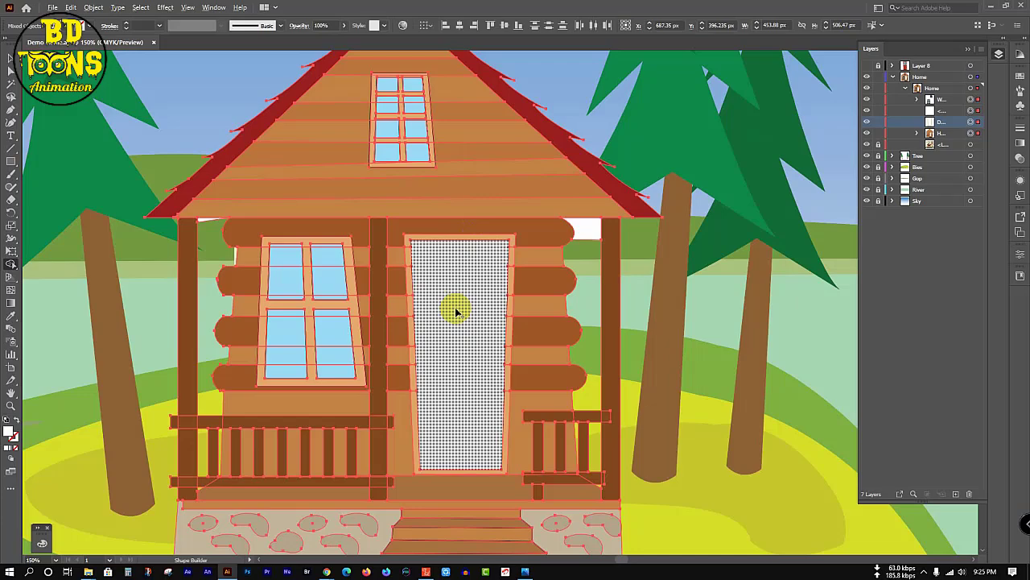
click(456, 313)
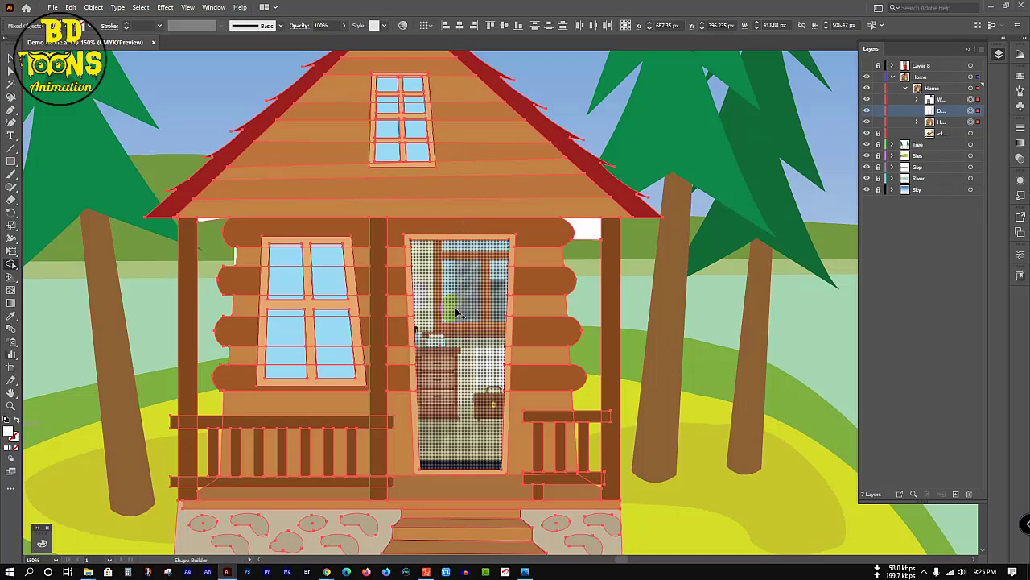
Deselect the cabin artwork, unlock the room image behind the doorway, and collapse the Home sublayer.
key(v)
click(795, 309)
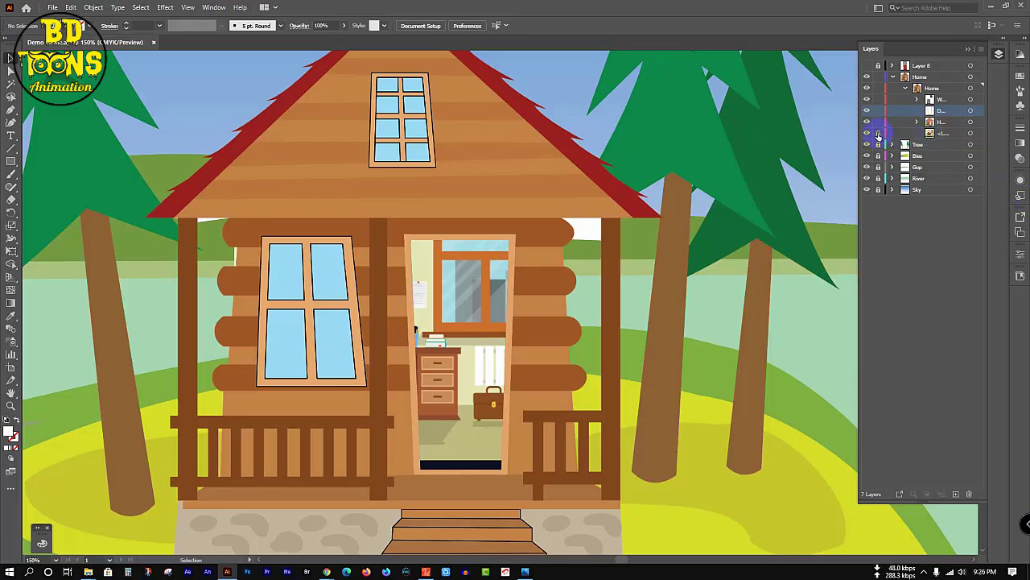
click(907, 89)
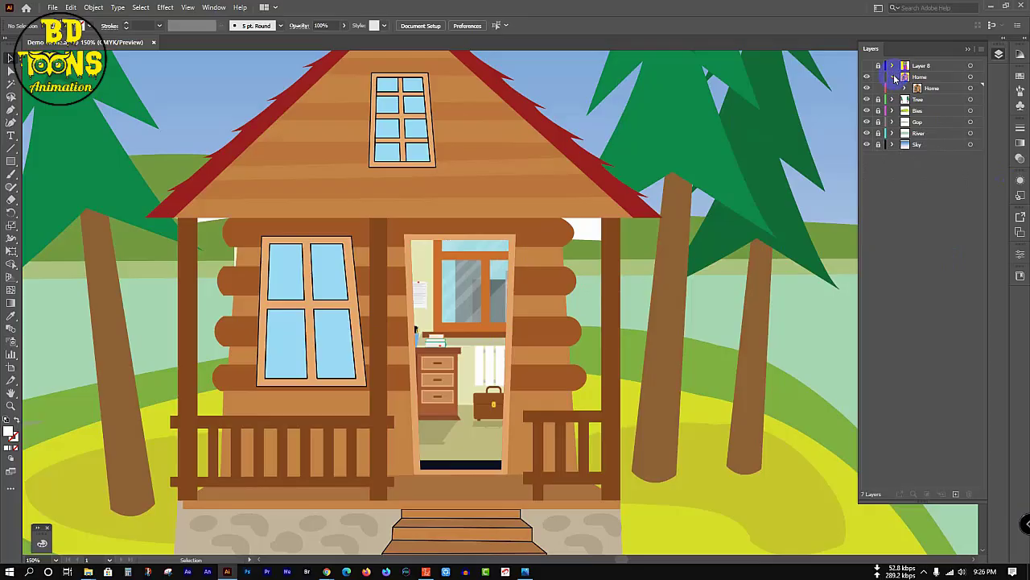
Select the whole cabin to check it together with the room image, deselect it, and review the Home layer's contents.
click(536, 211)
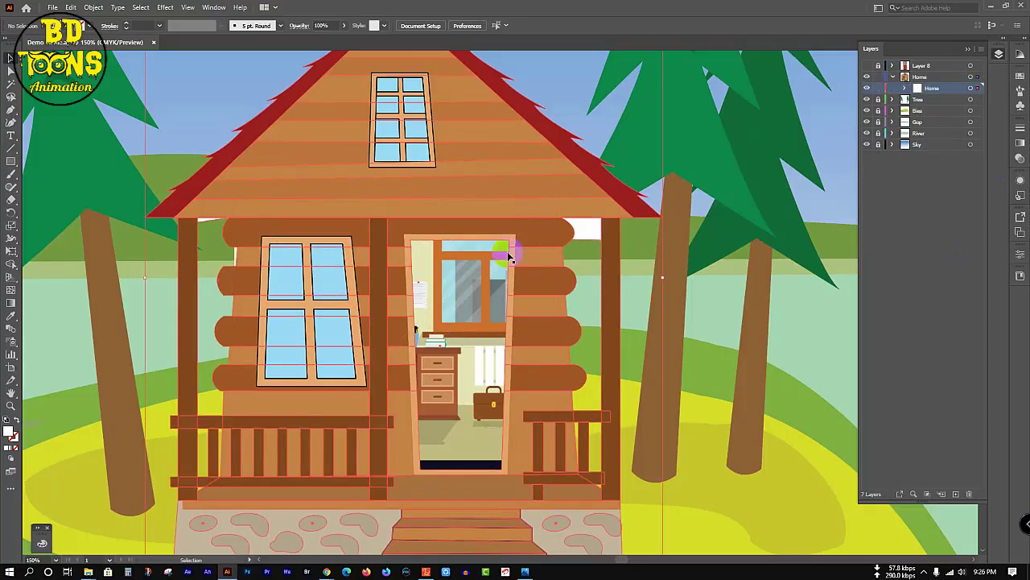
scroll(524, 329, down, 2)
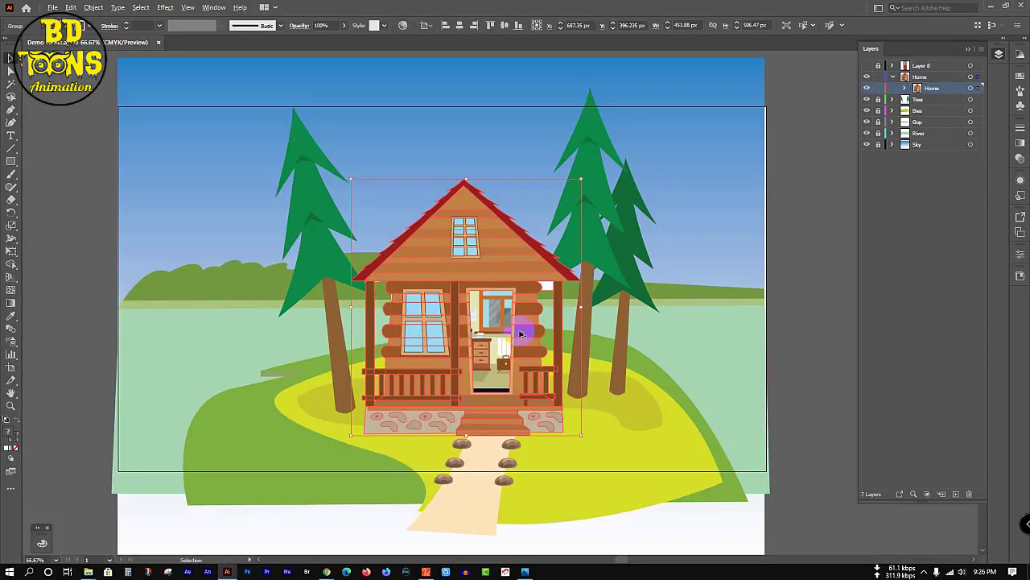
click(795, 294)
click(892, 86)
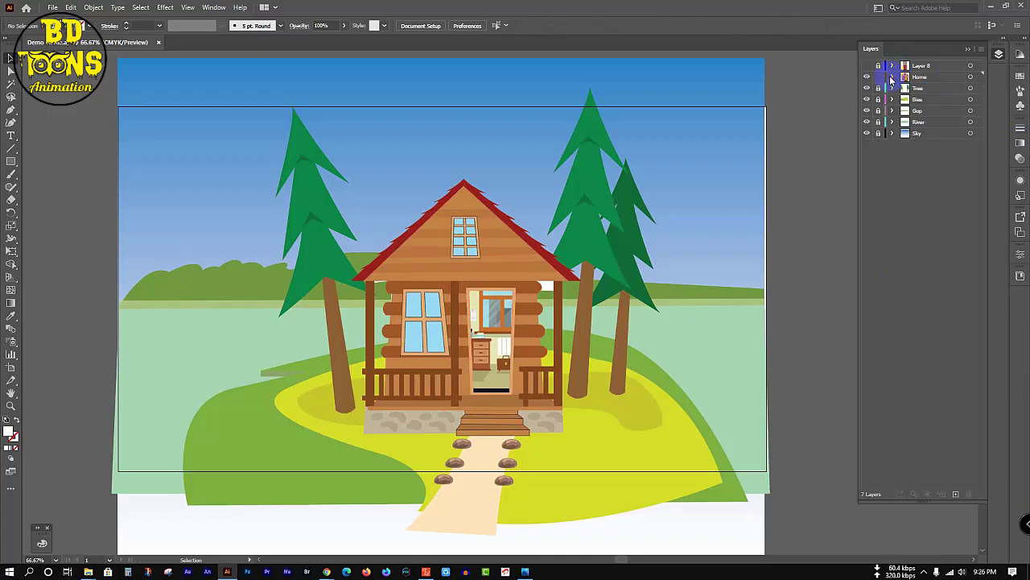
click(905, 88)
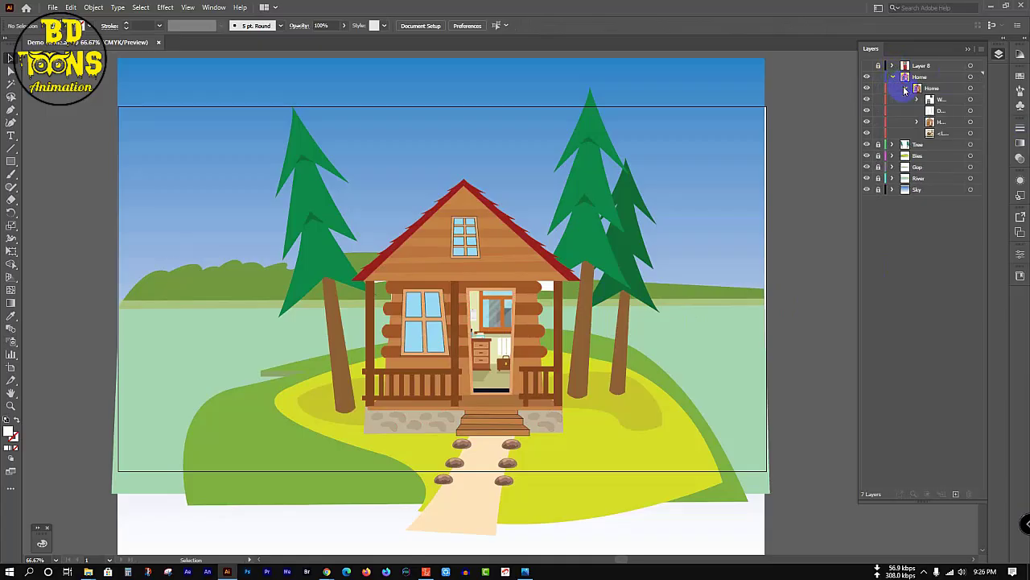
click(904, 89)
click(892, 76)
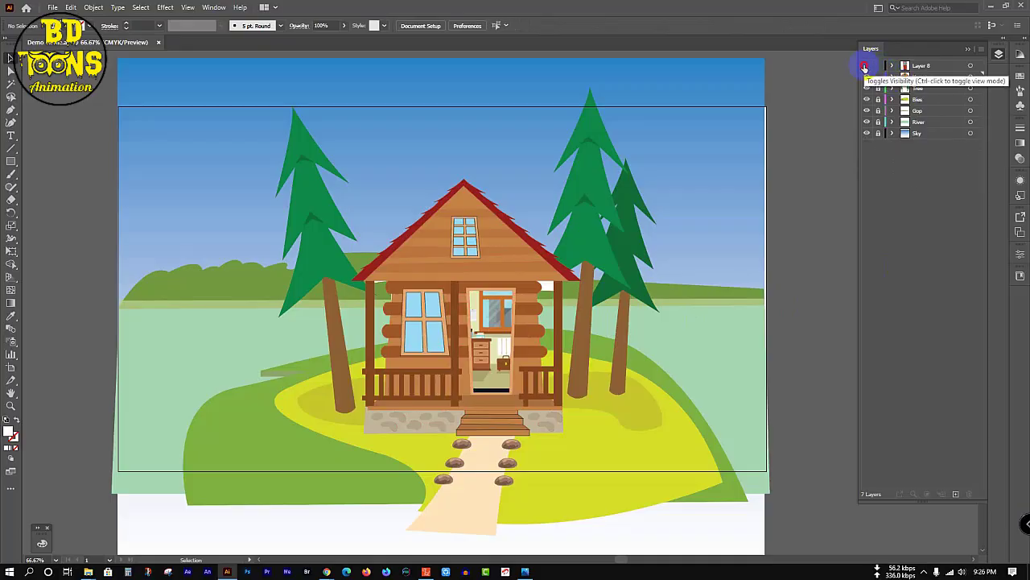
Make Layer 8 with the red door visible again and lock the Home layer.
click(866, 66)
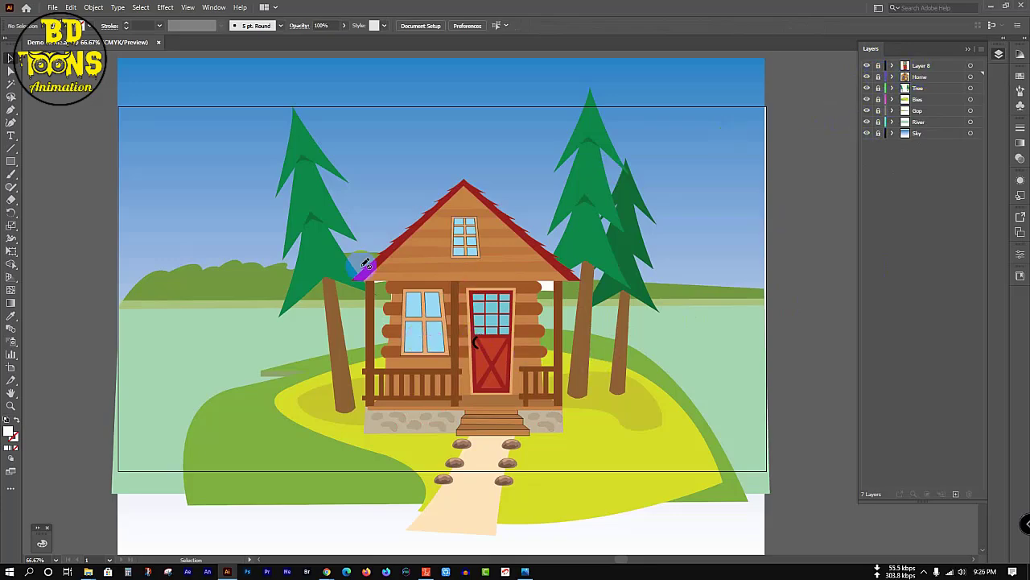
scroll(414, 333, up, 2)
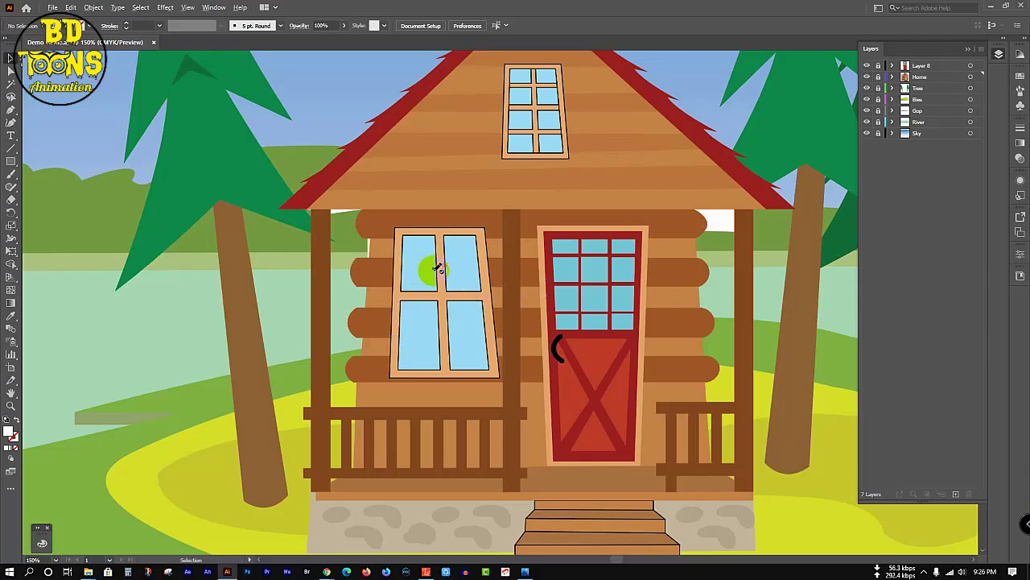
scroll(437, 268, up, 1)
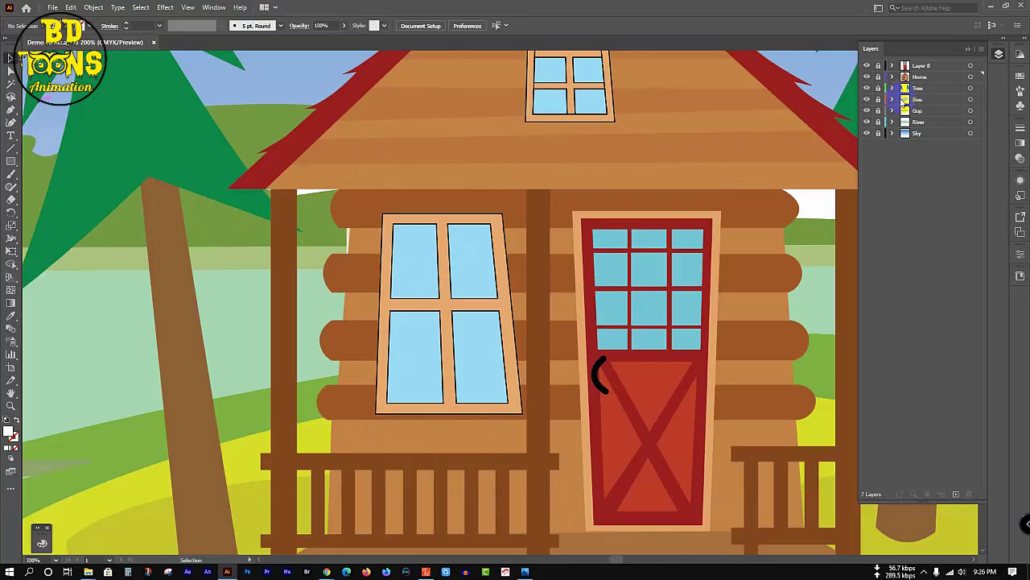
Rename Layer 8 as Door and add a new layer named Window above it.
double_click(921, 65)
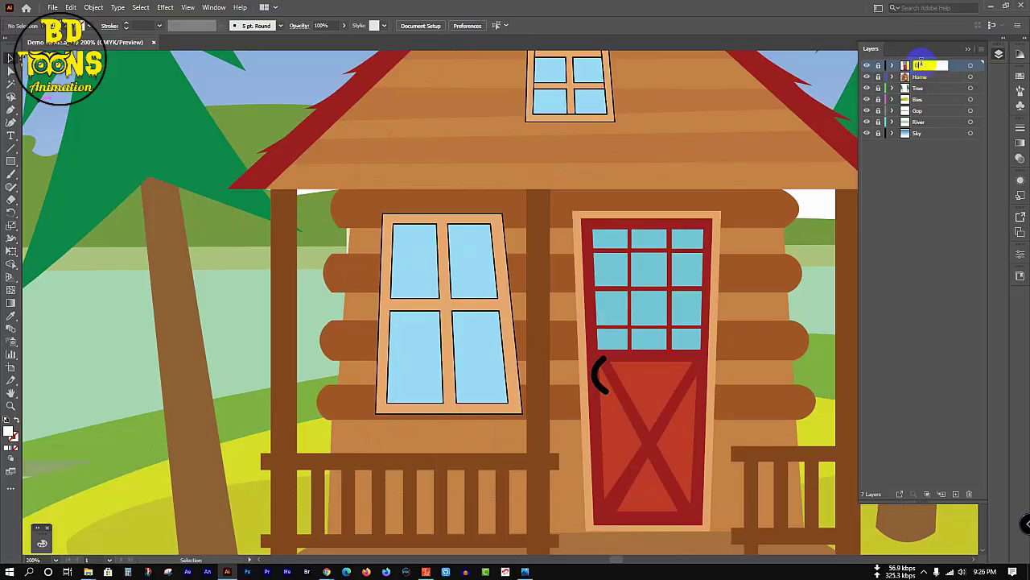
text(Door)
key(Return)
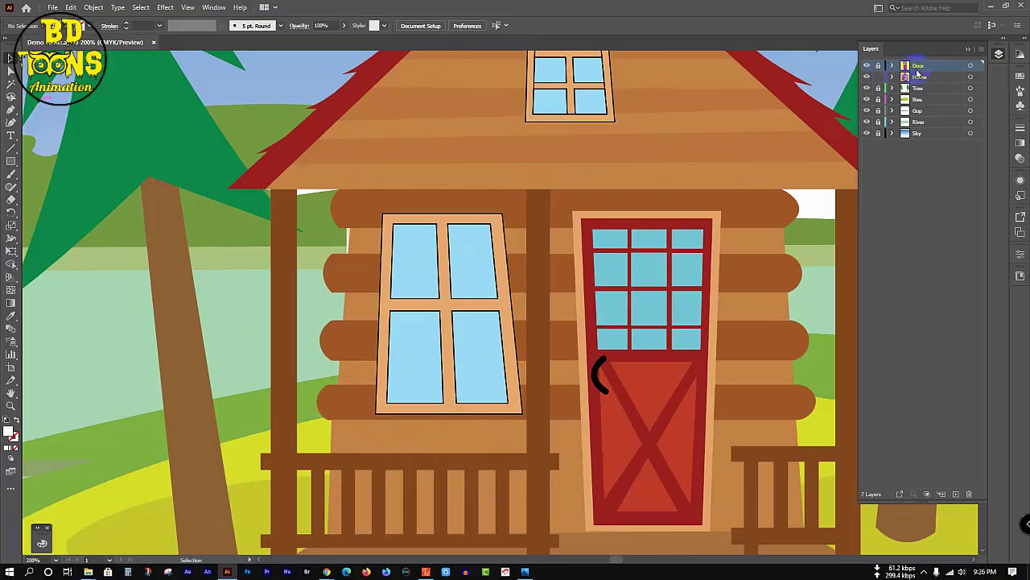
click(956, 494)
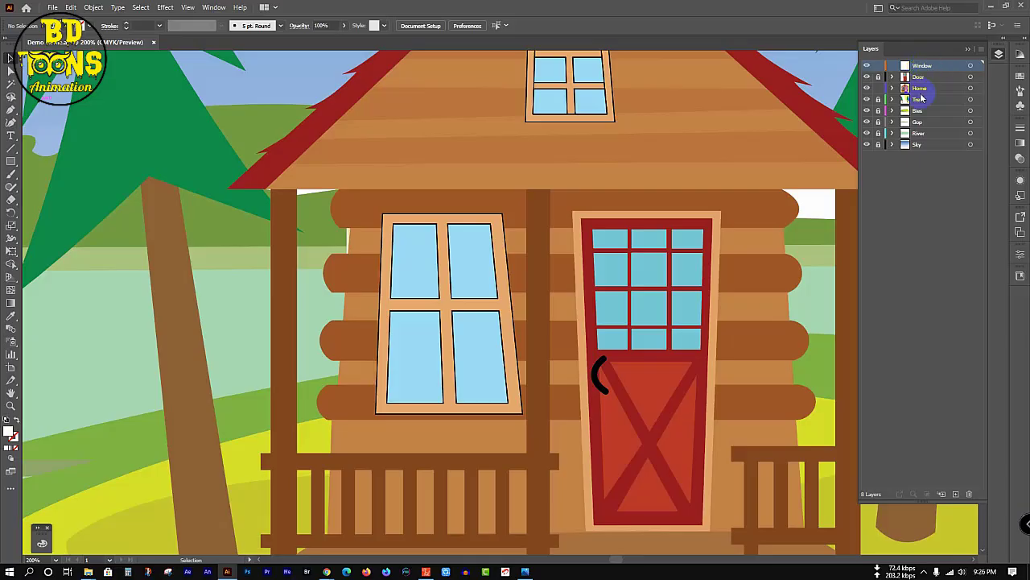
Find the large front window's group inside the Home layer and move it into the Window layer.
click(922, 91)
click(893, 87)
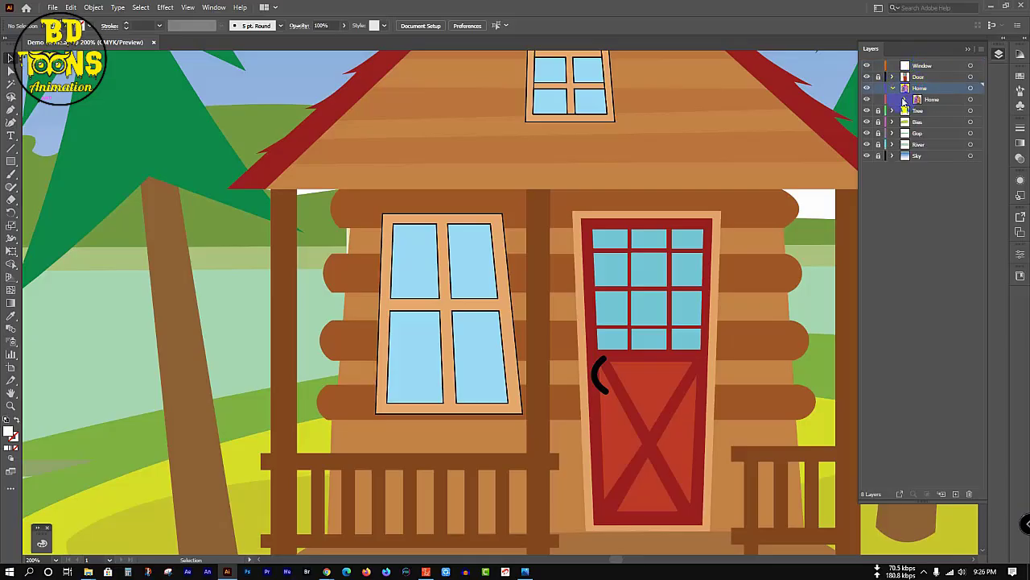
click(905, 100)
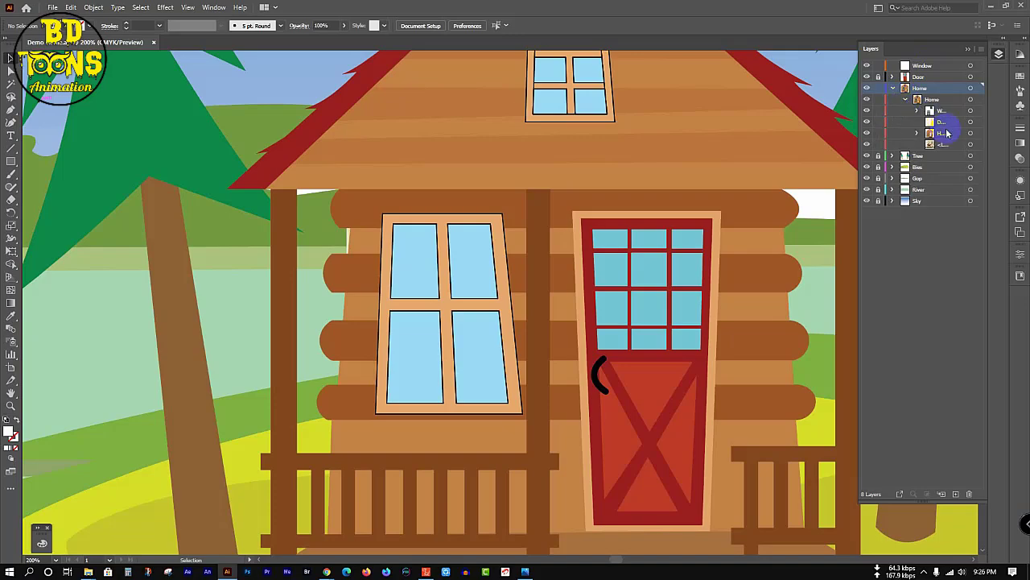
click(945, 115)
click(917, 111)
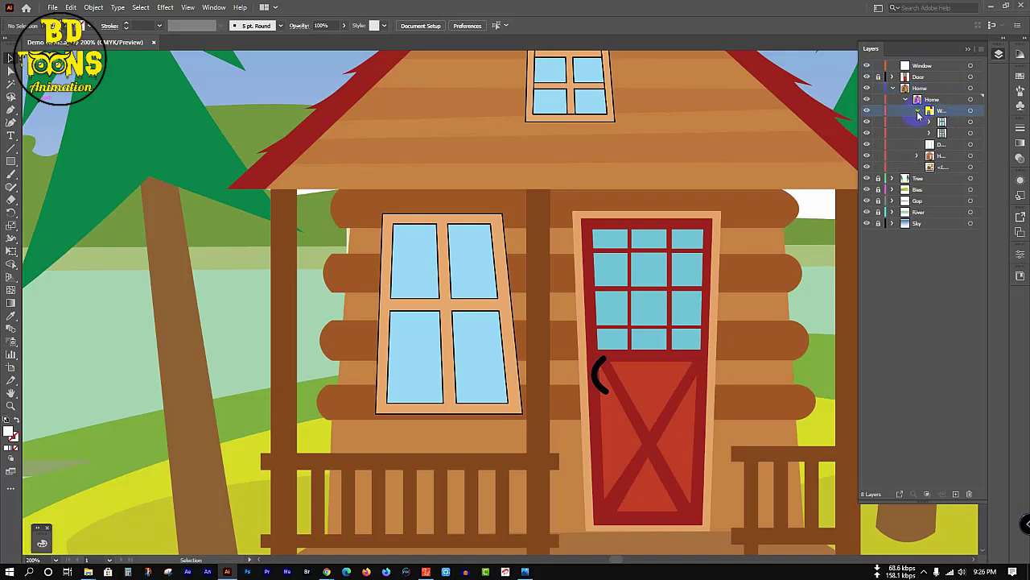
click(955, 132)
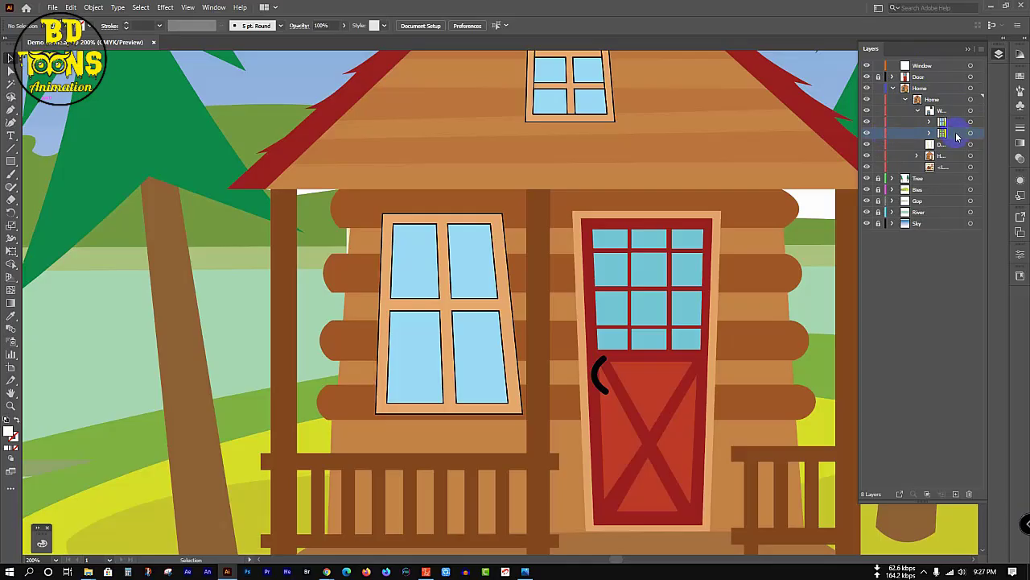
click(958, 122)
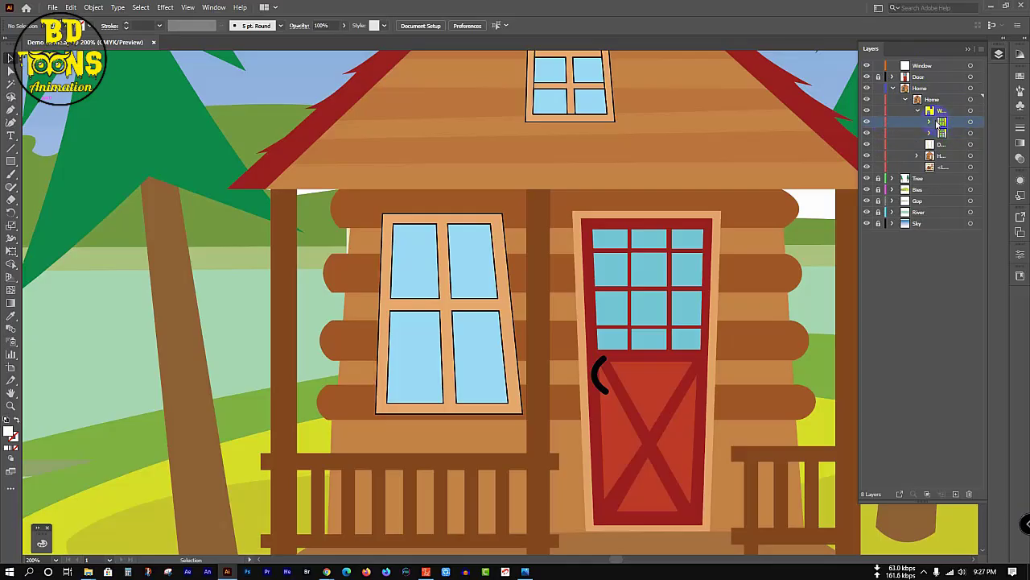
click(866, 124)
click(866, 124)
drag(958, 122, 942, 65)
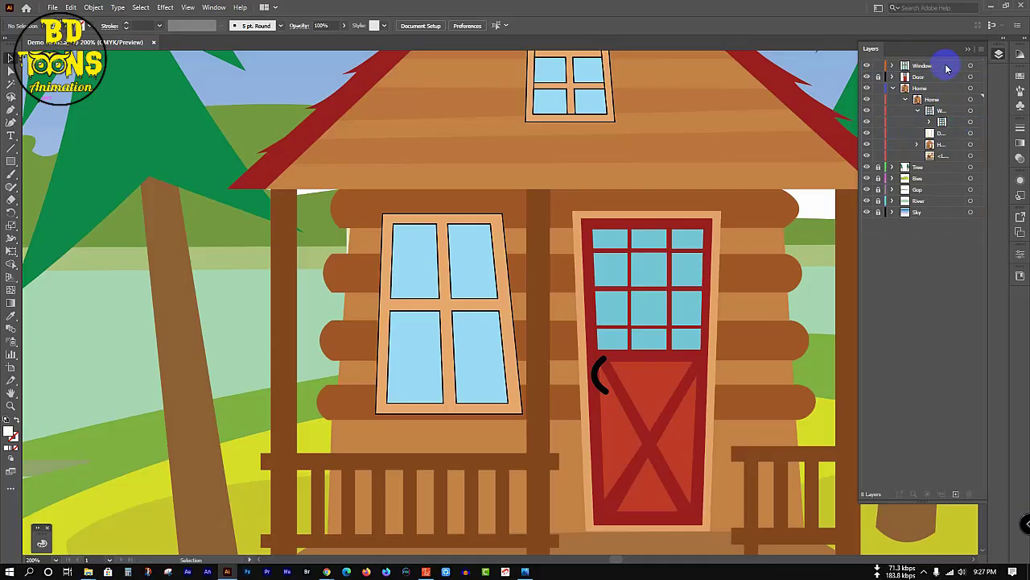
Collapse the Home layer and lock both the Home and Window layers.
click(906, 99)
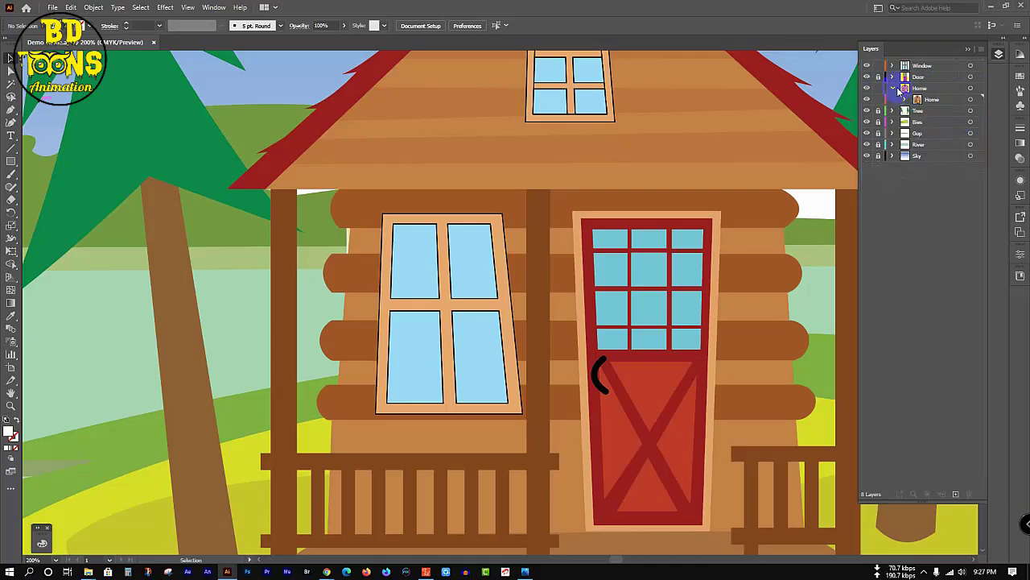
click(893, 89)
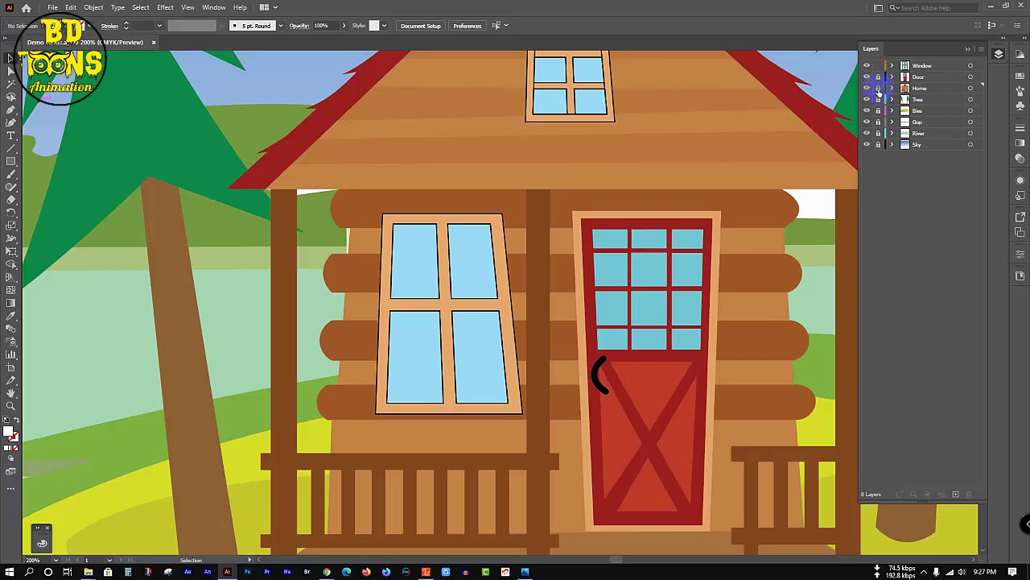
click(465, 394)
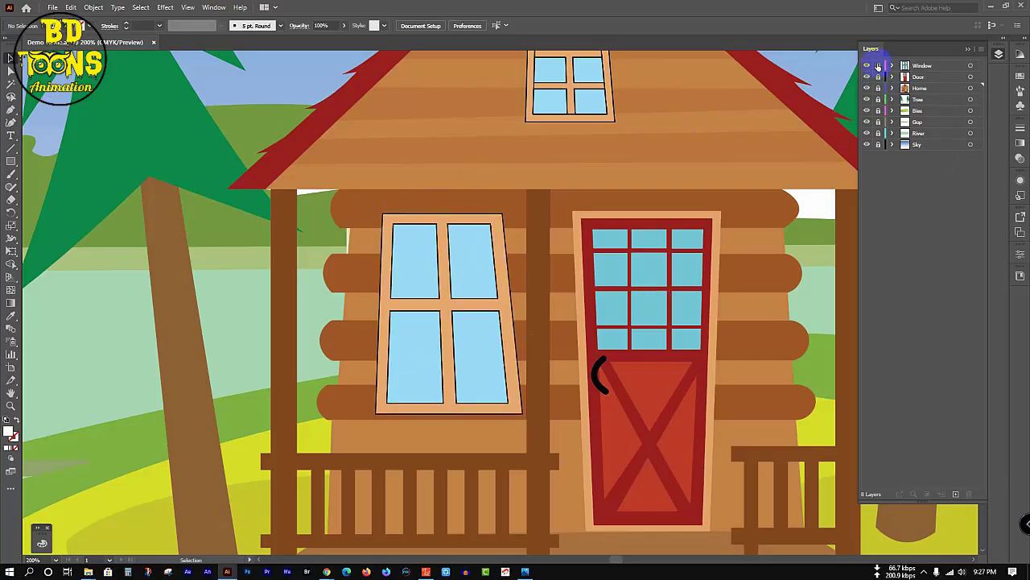
click(431, 398)
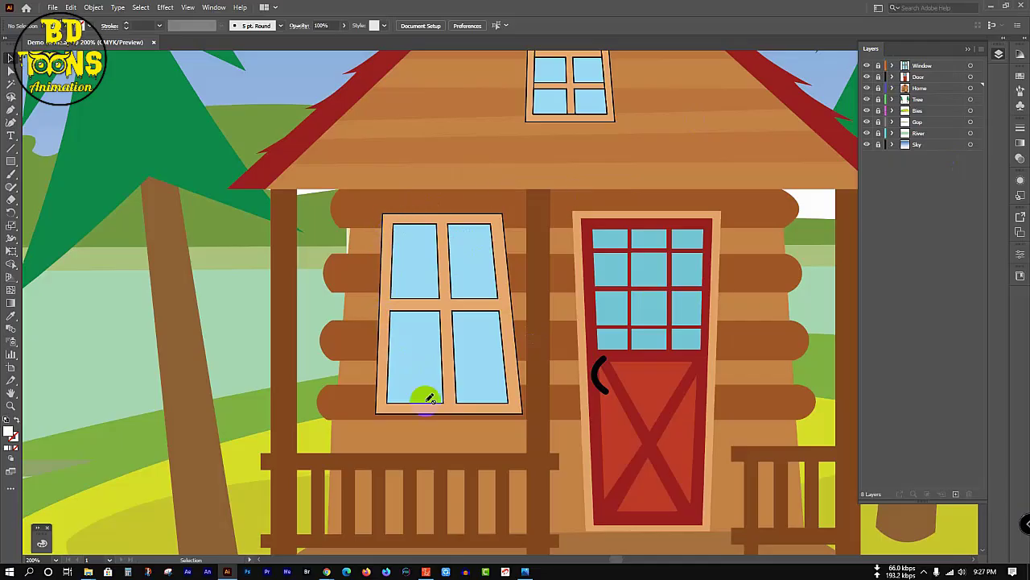
Toggle the Window layer's visibility off and on to check that it holds only the large front window.
click(867, 66)
click(867, 67)
click(867, 66)
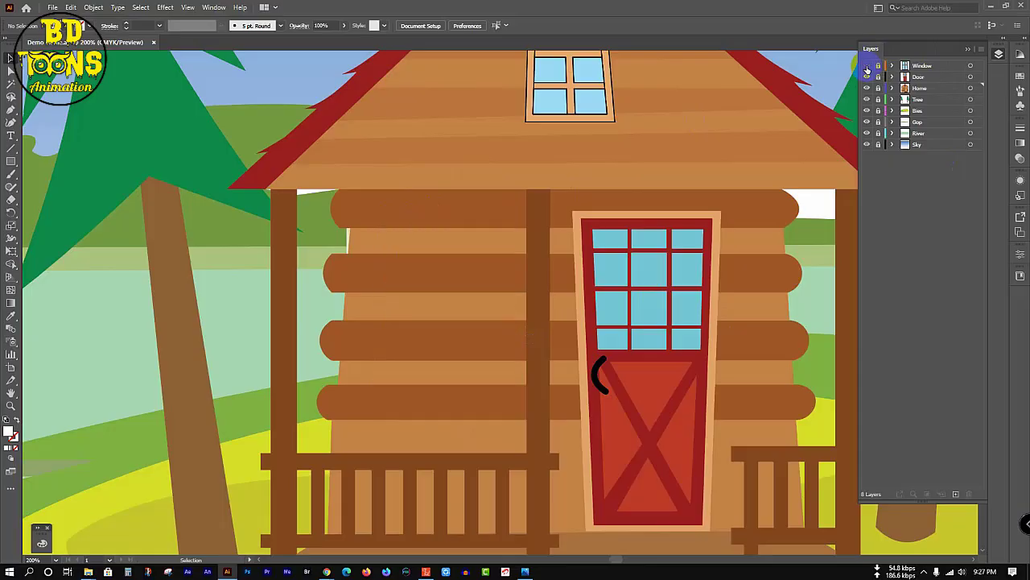
click(867, 67)
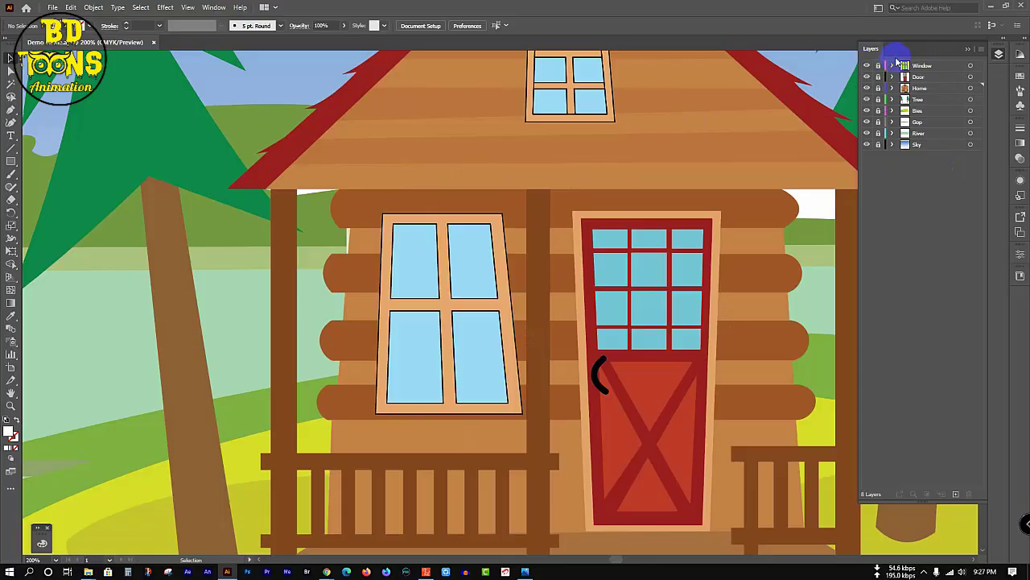
Unlock the Home layer and make its cabin sublayer the active one, leaving no artwork selected.
click(905, 90)
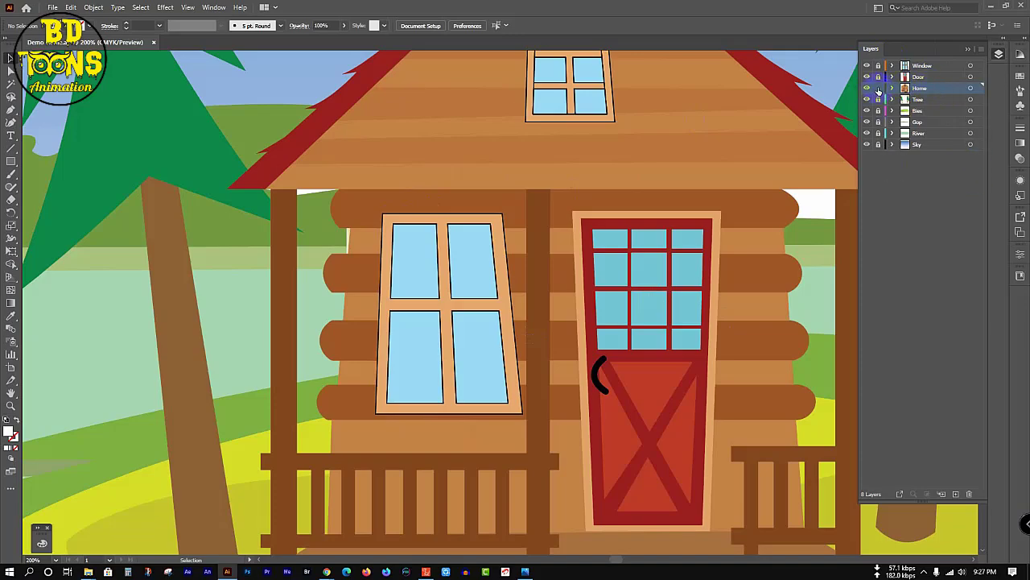
scroll(403, 277, up, 1)
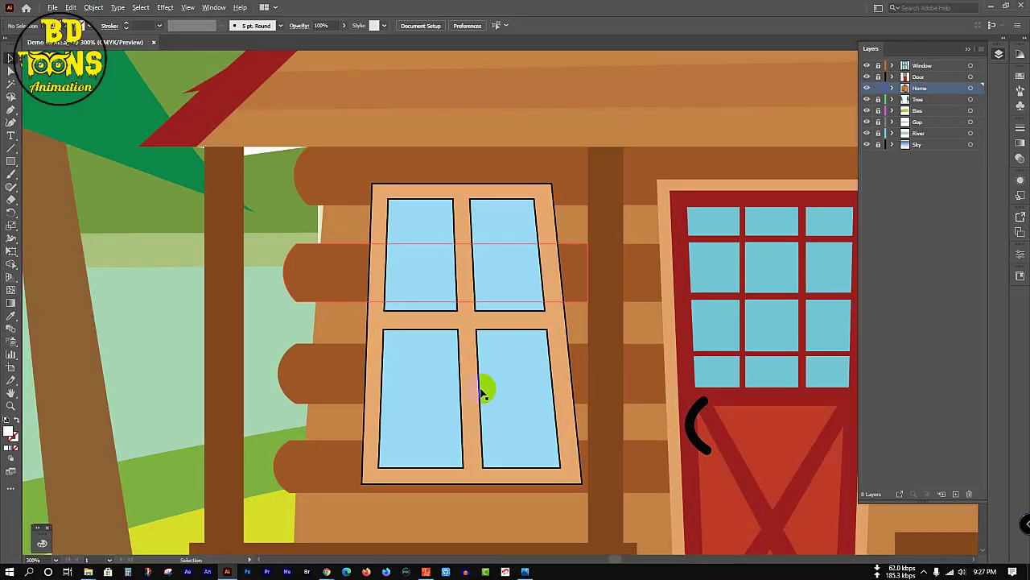
click(606, 226)
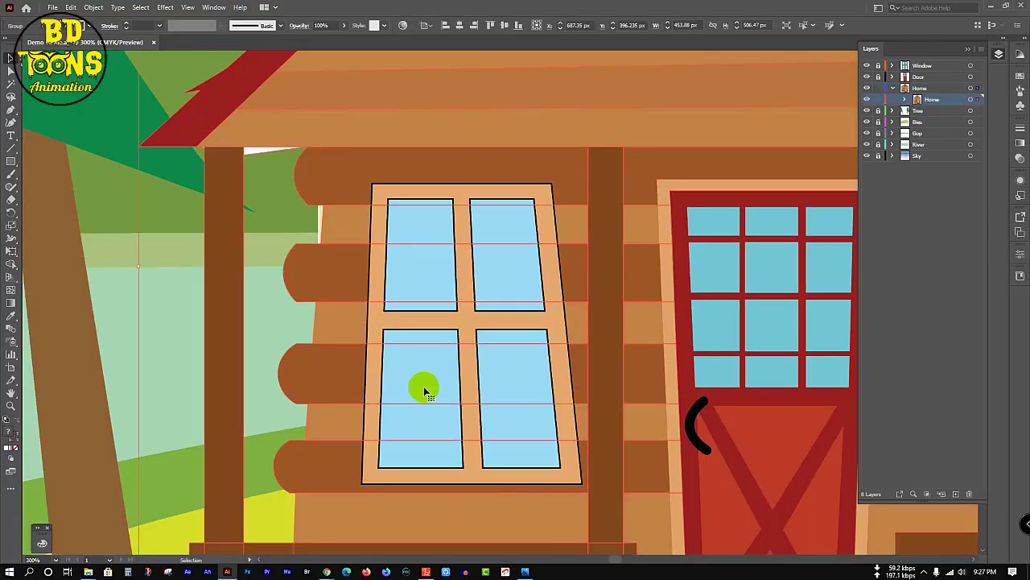
key(p)
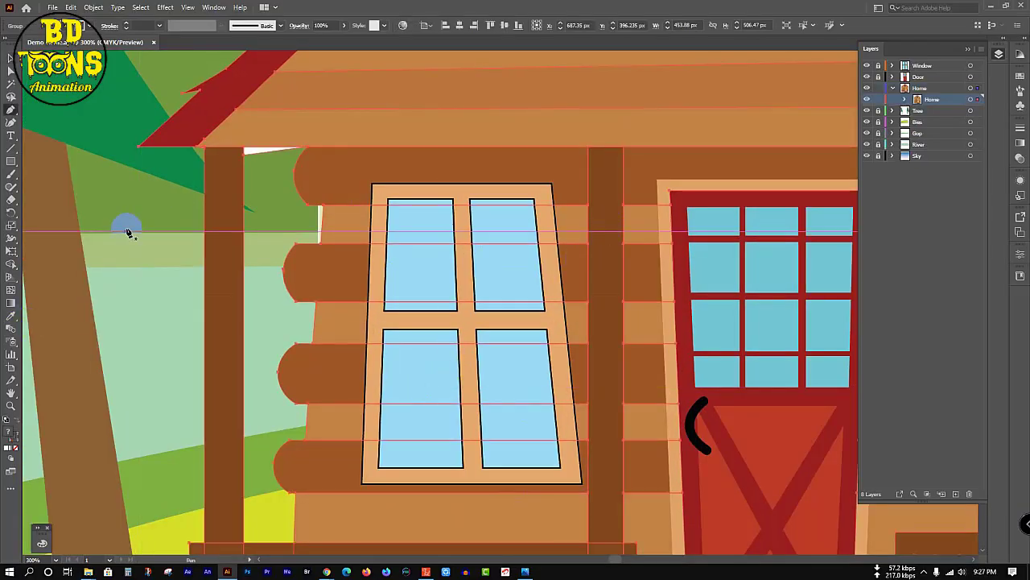
key(v)
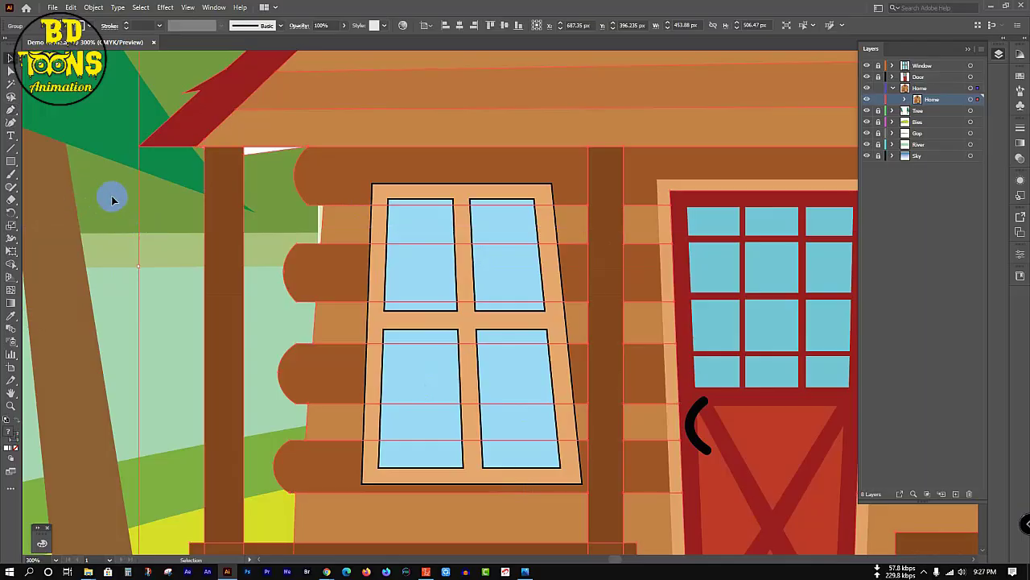
click(113, 198)
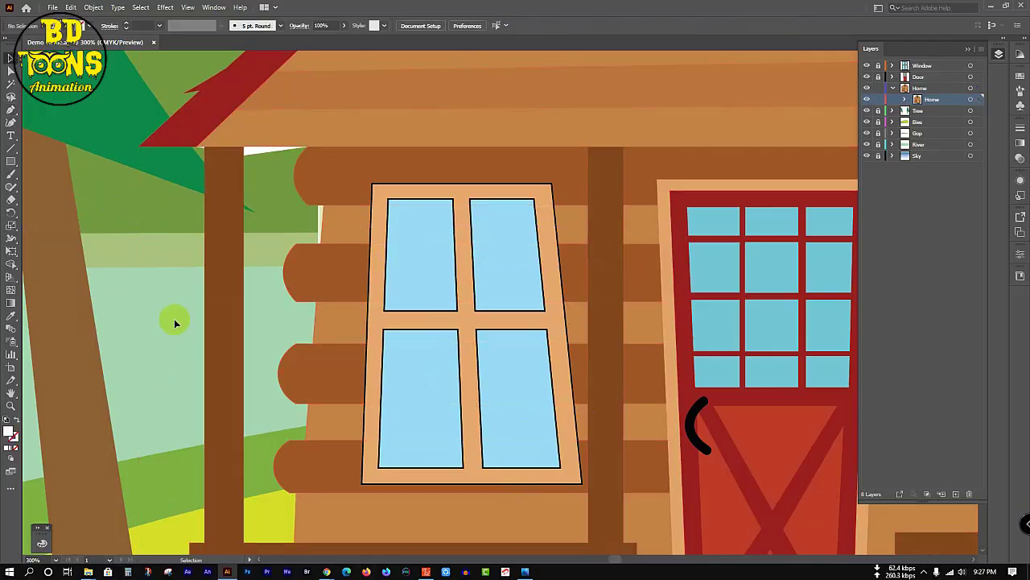
Trace the outer frame of the large front window with a closed four-corner Pen path in the cabin sublayer and deselect it.
key(p)
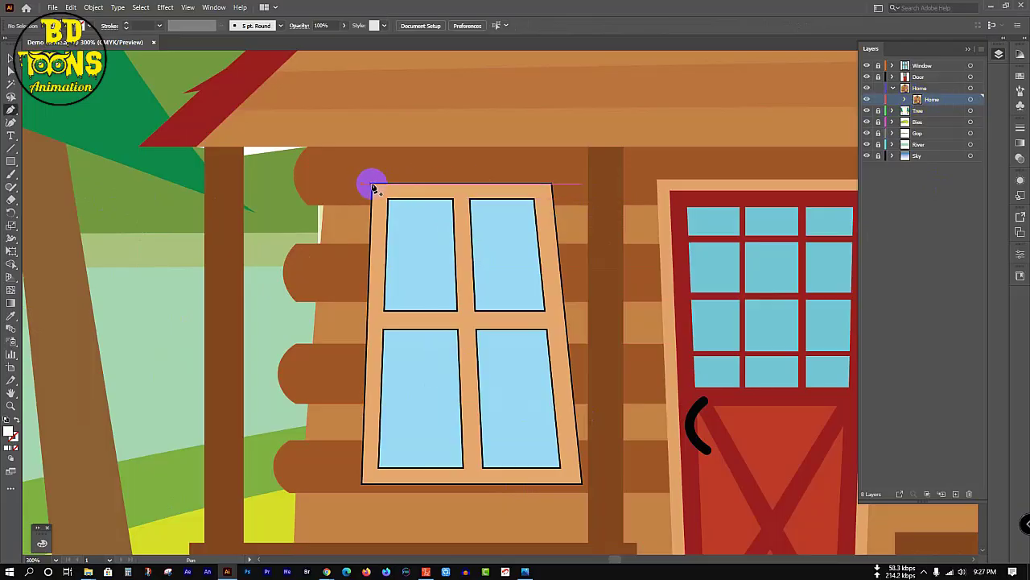
click(373, 187)
click(553, 185)
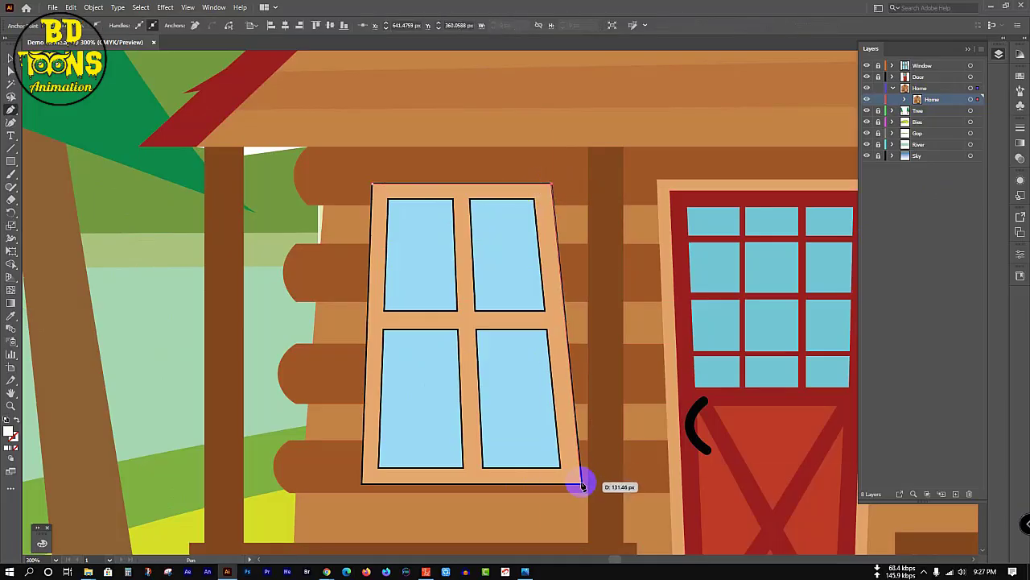
click(583, 485)
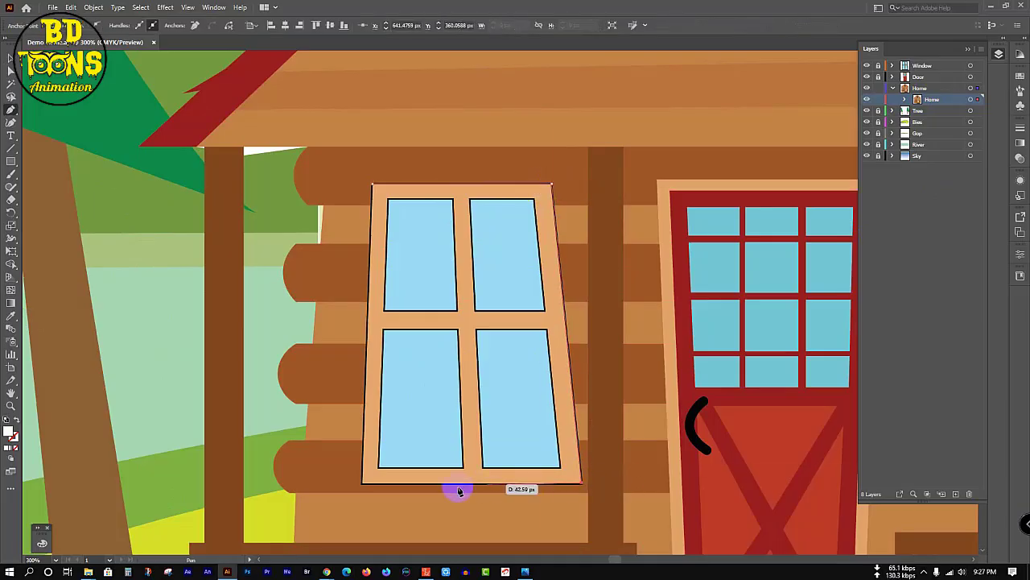
click(363, 485)
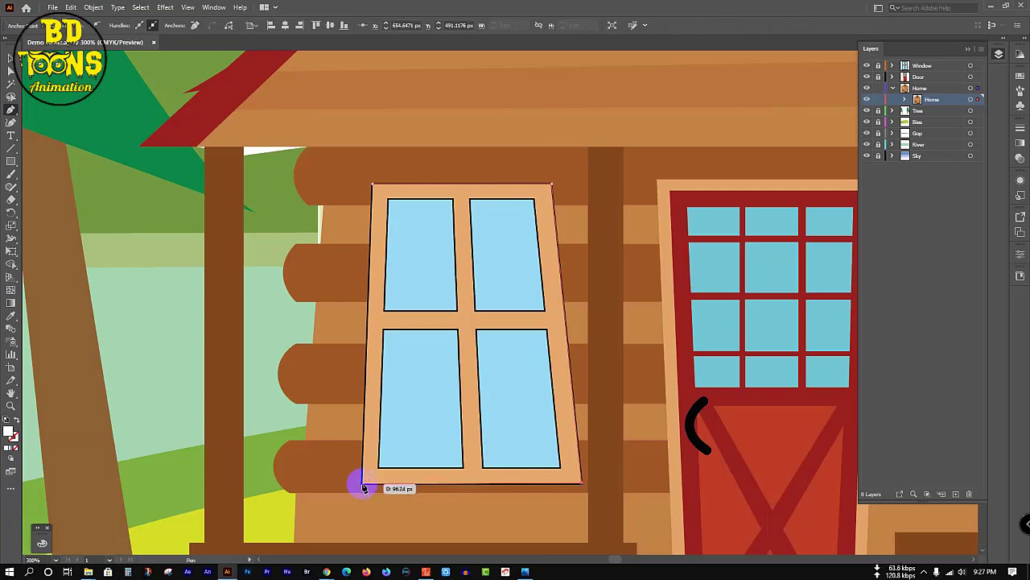
click(373, 187)
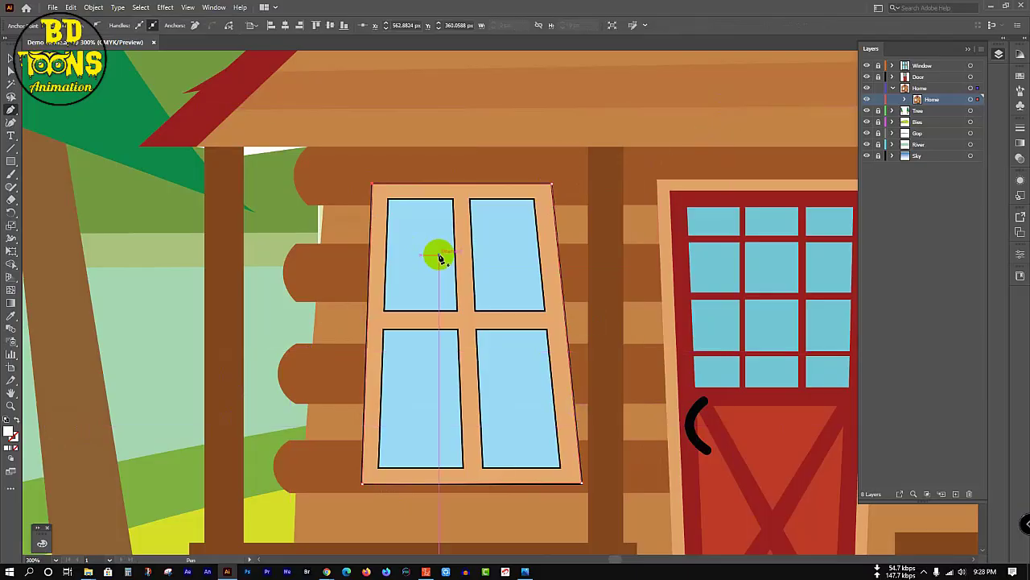
key(v)
click(154, 230)
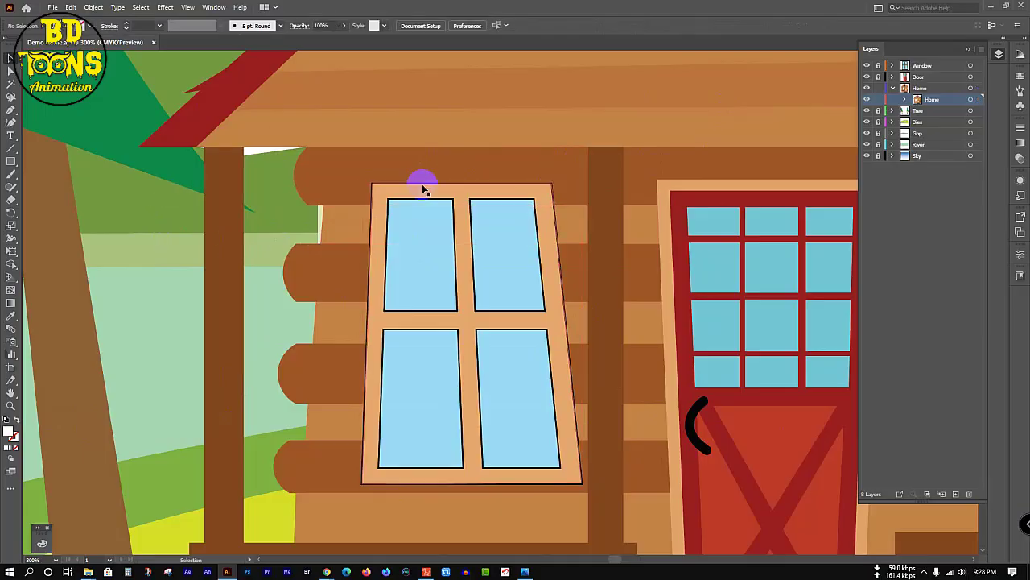
Select the traced window outline, check its place in the Home layer's sublayer, and clear the selection.
click(414, 211)
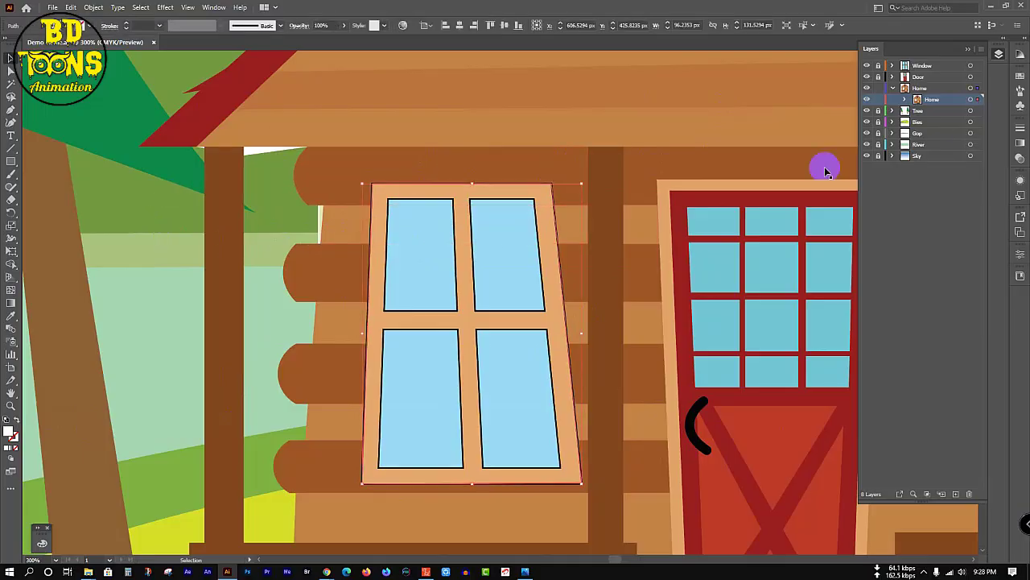
click(901, 100)
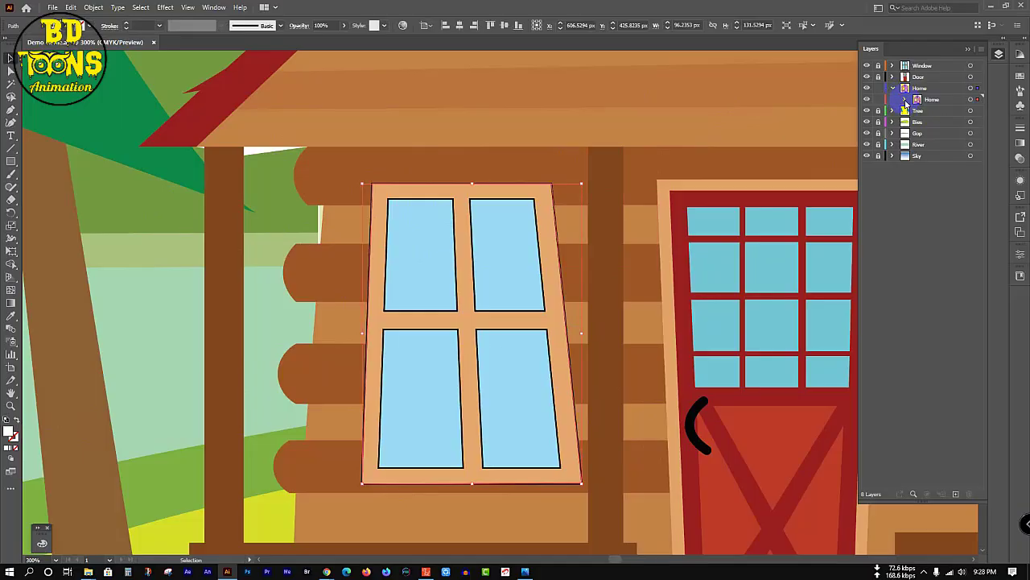
click(906, 100)
click(906, 100)
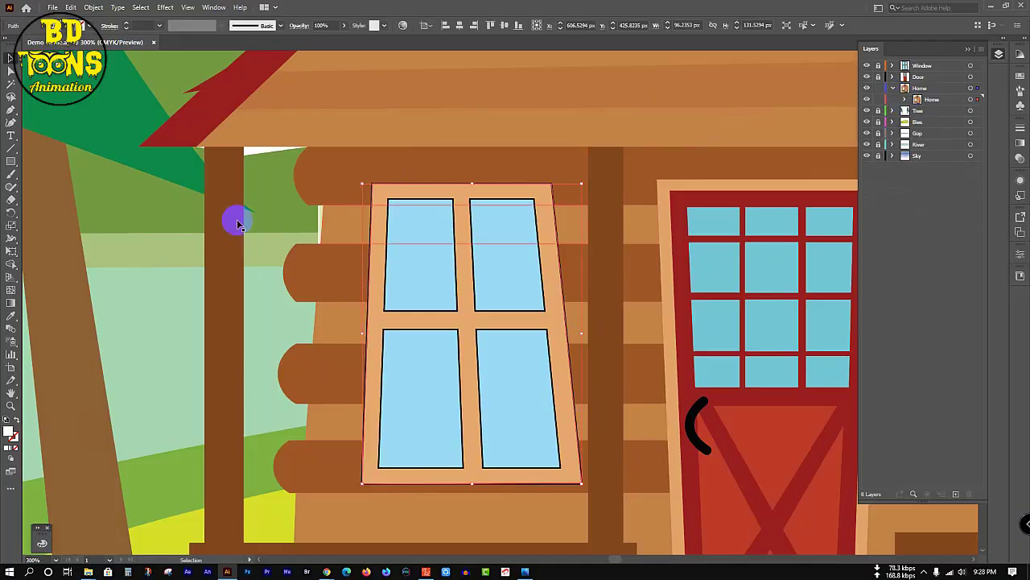
click(156, 210)
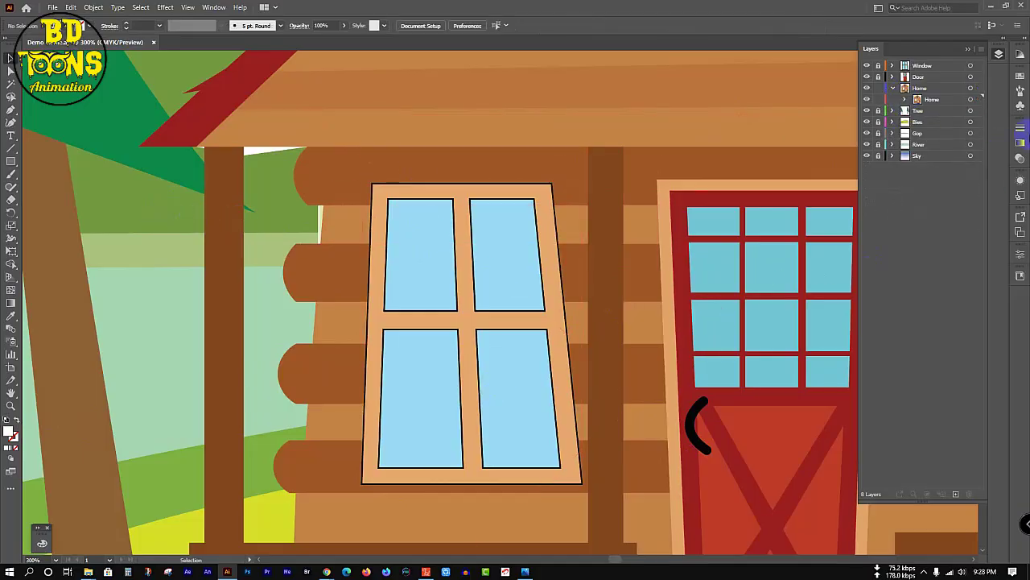
Hide the Window layer and collapse the Home layer.
click(867, 66)
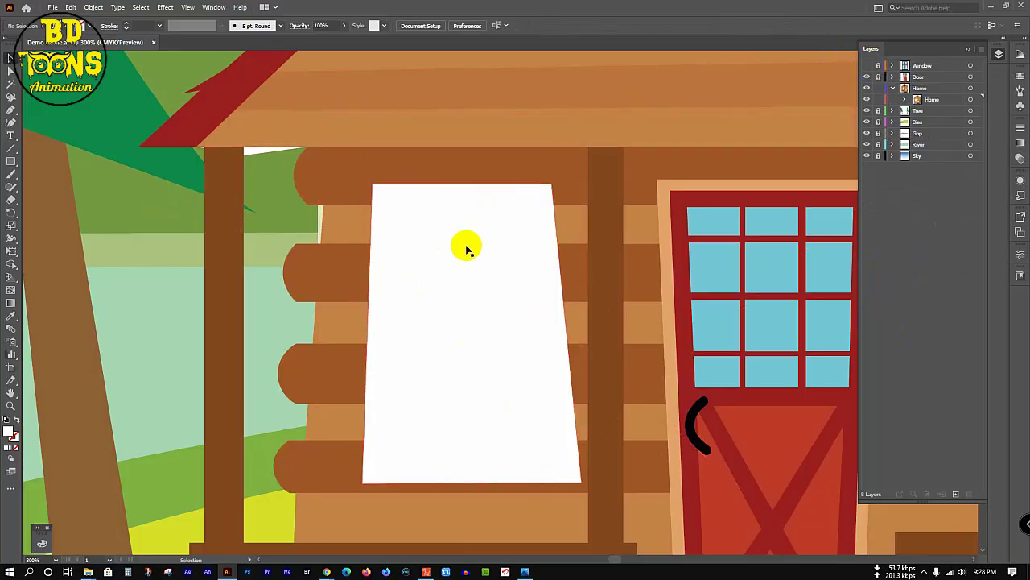
scroll(459, 240, down, 2)
click(892, 88)
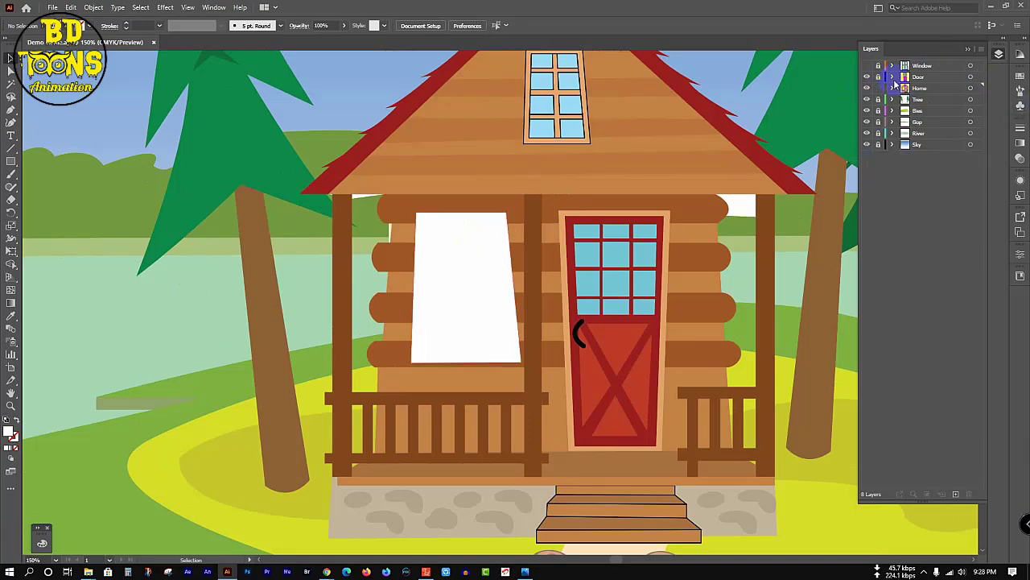
Select all the Home artwork and merge the plank-divided regions inside the window outline into one shape with Shape Builder.
click(494, 69)
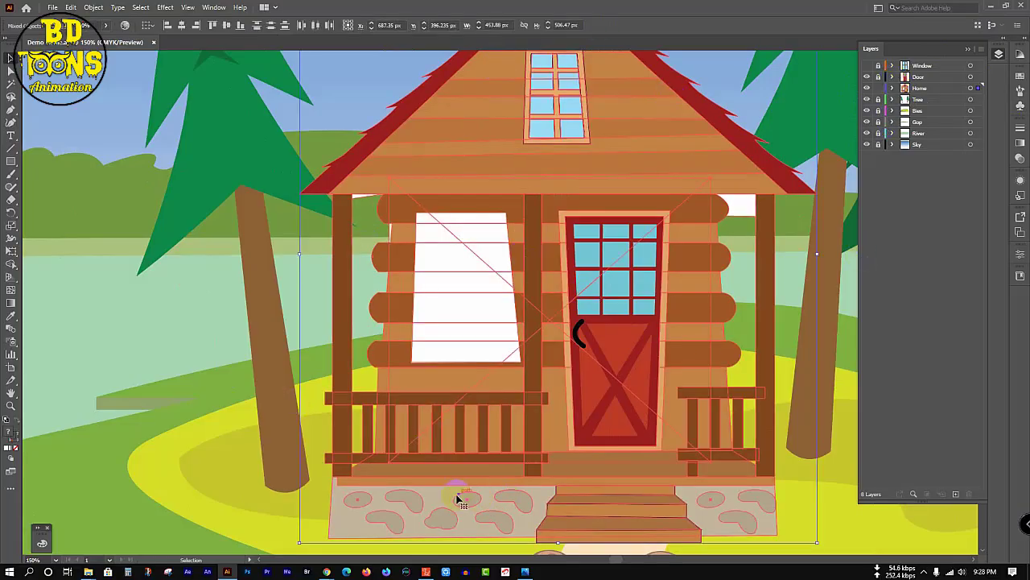
key(shift+m)
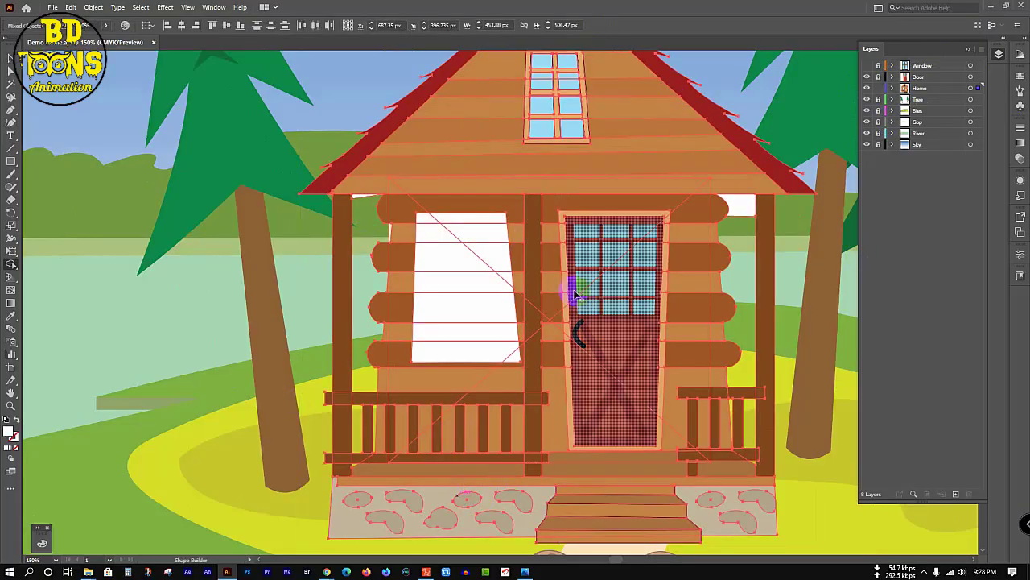
scroll(464, 326, up, 2)
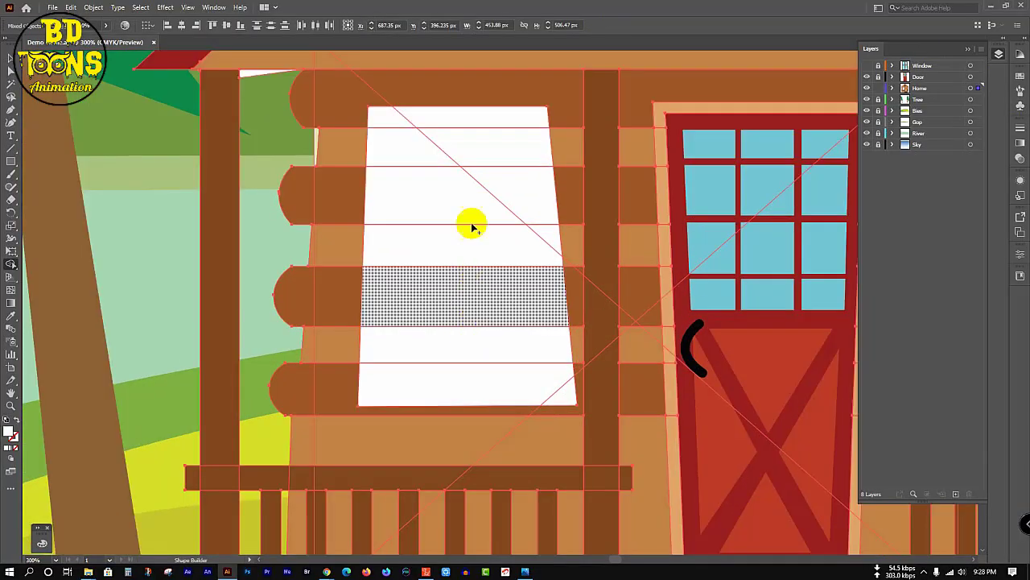
mouse_move(487, 123)
mouse_down()
mouse_move(467, 182)
mouse_move(469, 394)
mouse_move(483, 382)
mouse_up()
drag(505, 305, 559, 393)
mouse_move(513, 334)
mouse_down()
mouse_move(504, 190)
mouse_move(487, 154)
mouse_move(448, 243)
mouse_move(488, 344)
mouse_up()
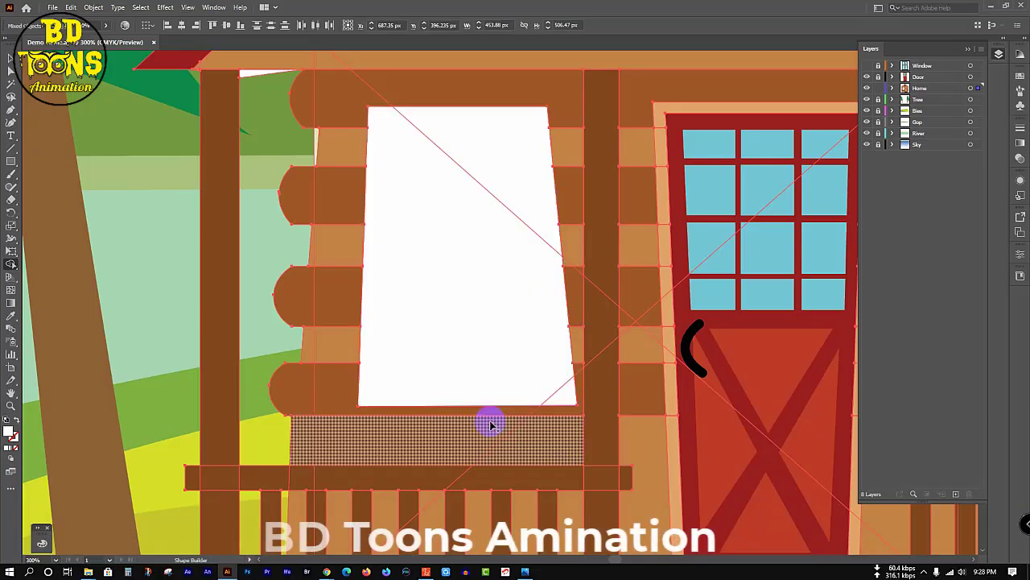
key(v)
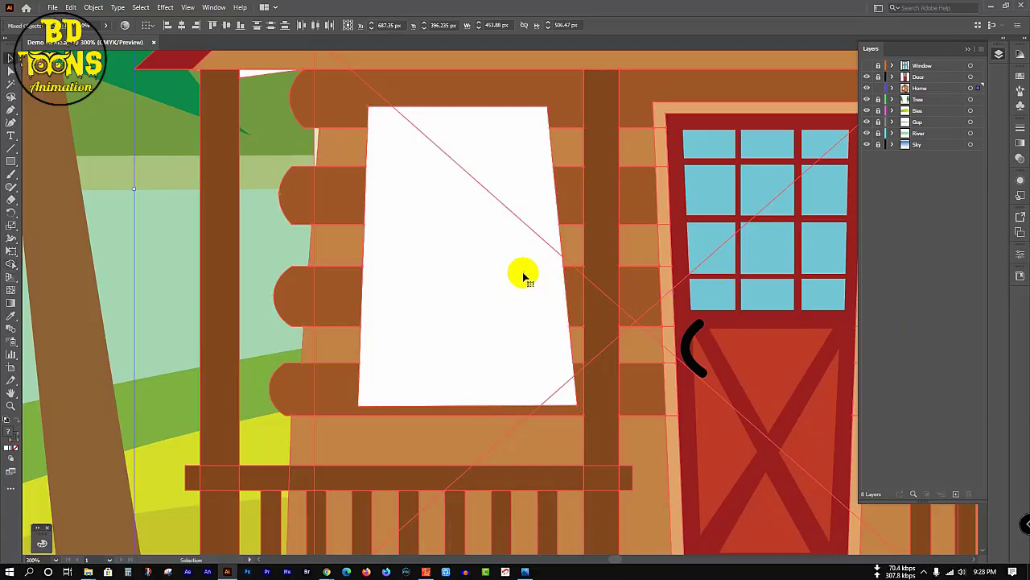
Try deleting the selected cabin artwork and then the isolated window shape, undo both deletions, and leave isolation mode.
key(ctrl+1)
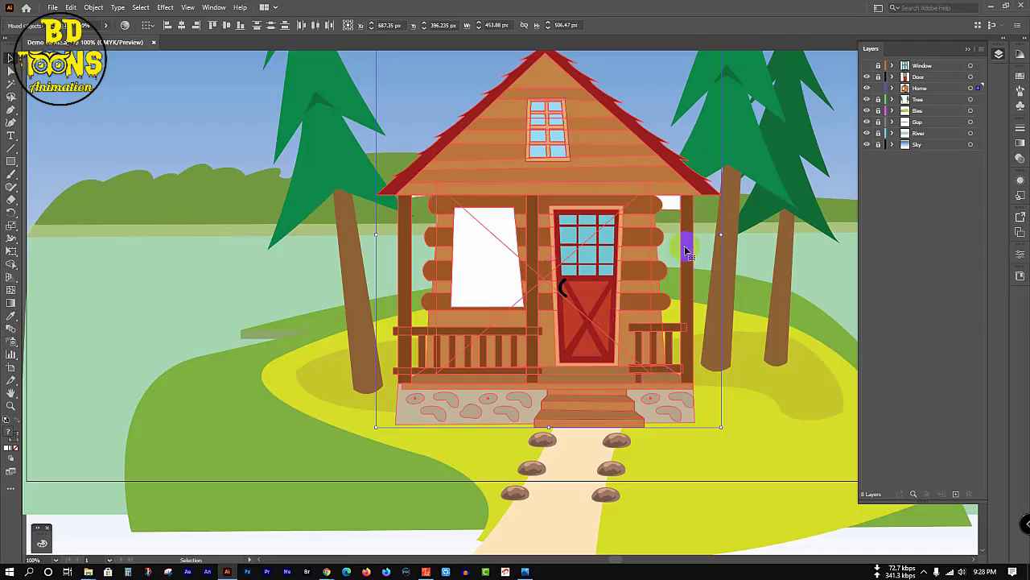
scroll(484, 273, up, 3)
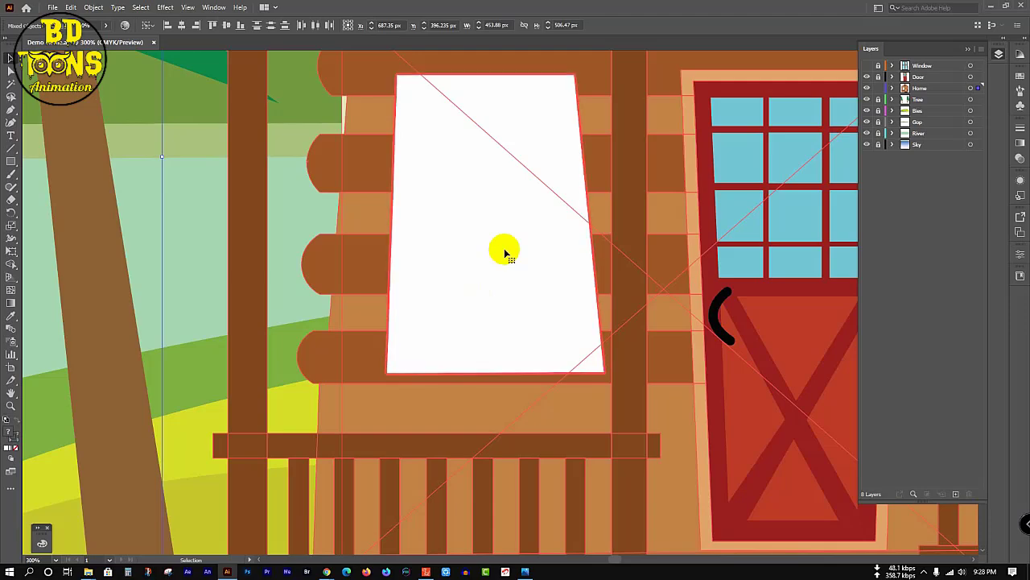
key(Delete)
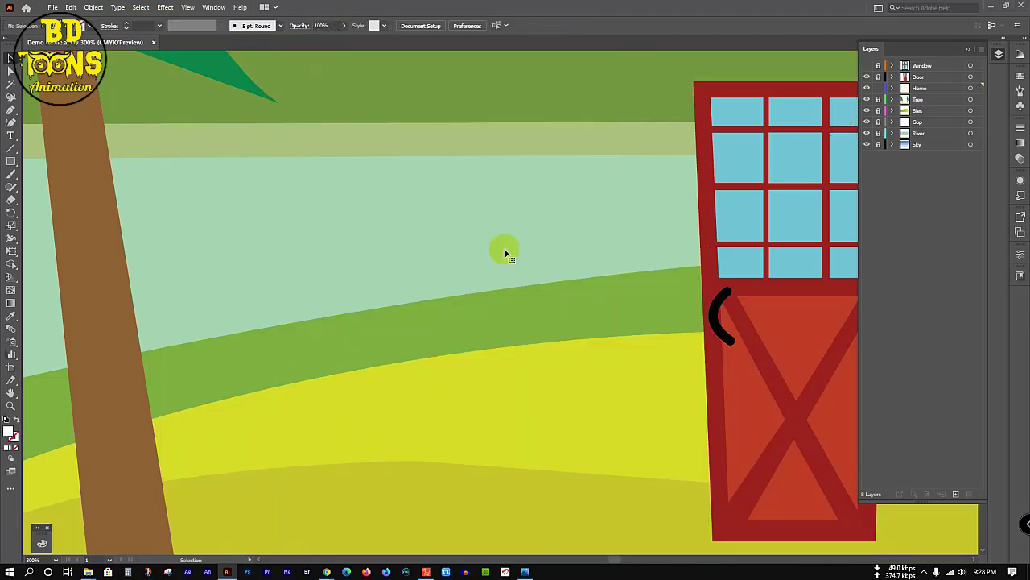
key(ctrl+z)
double_click(508, 236)
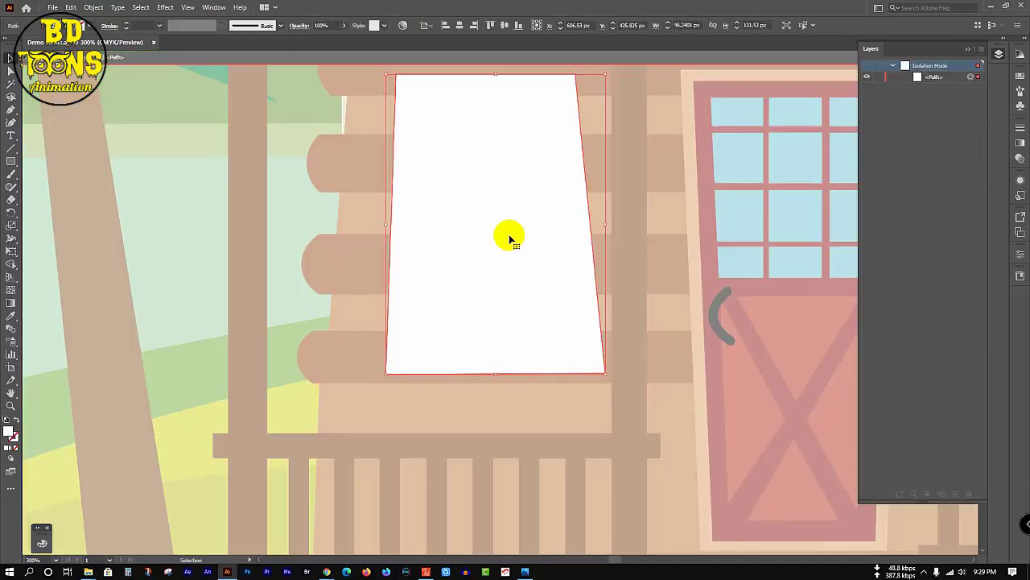
key(Delete)
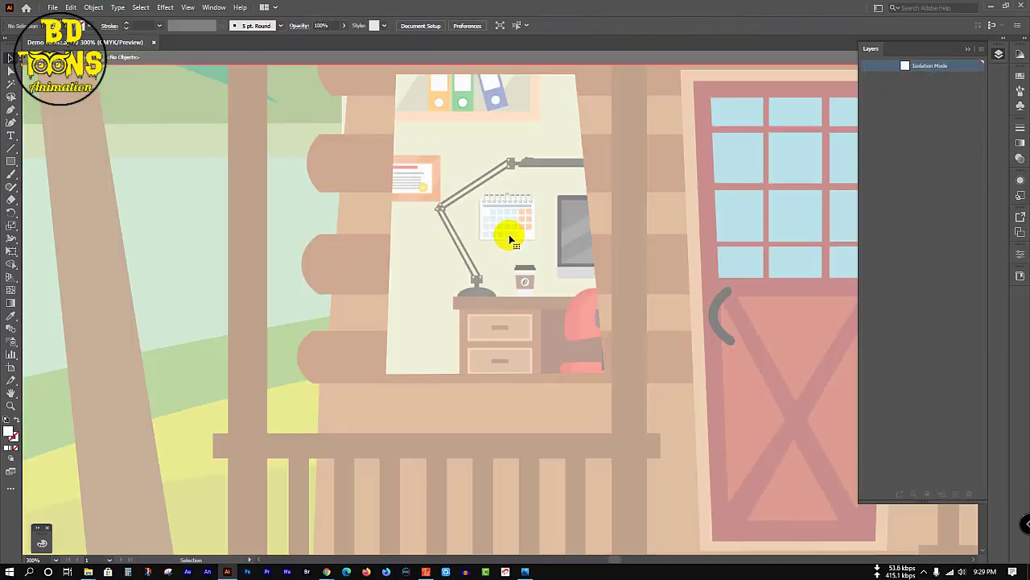
key(ctrl+z)
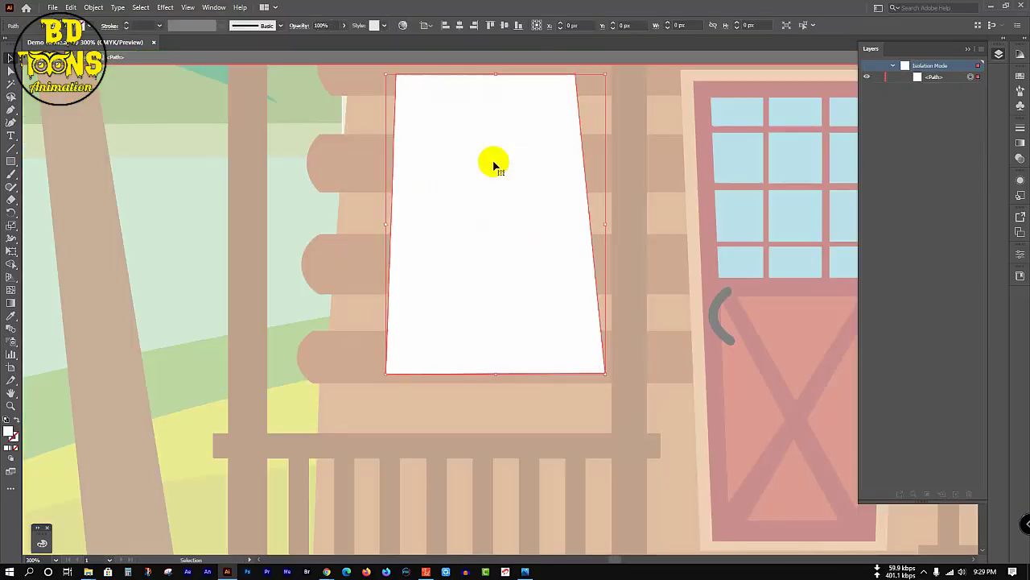
key(Escape)
Select all the Home artwork, cut the white window region out of it with Shape Builder, and deselect everything.
key(ctrl+a)
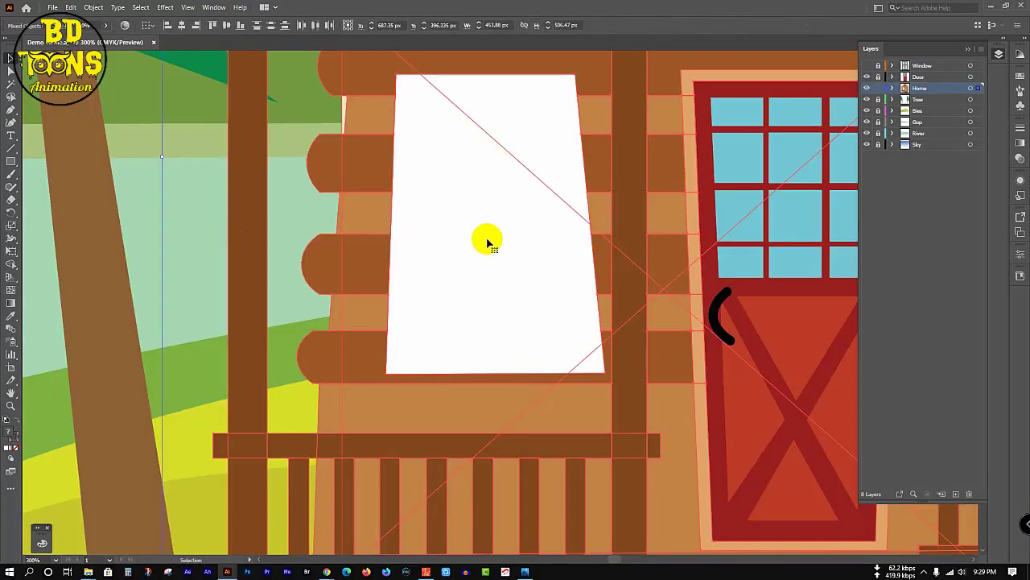
key(shift+m)
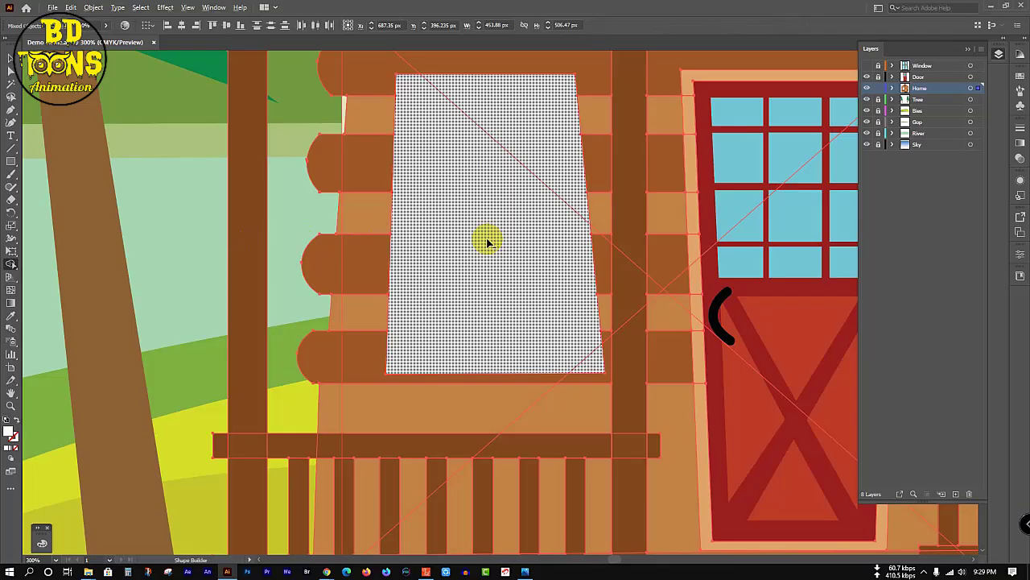
alt+click(487, 243)
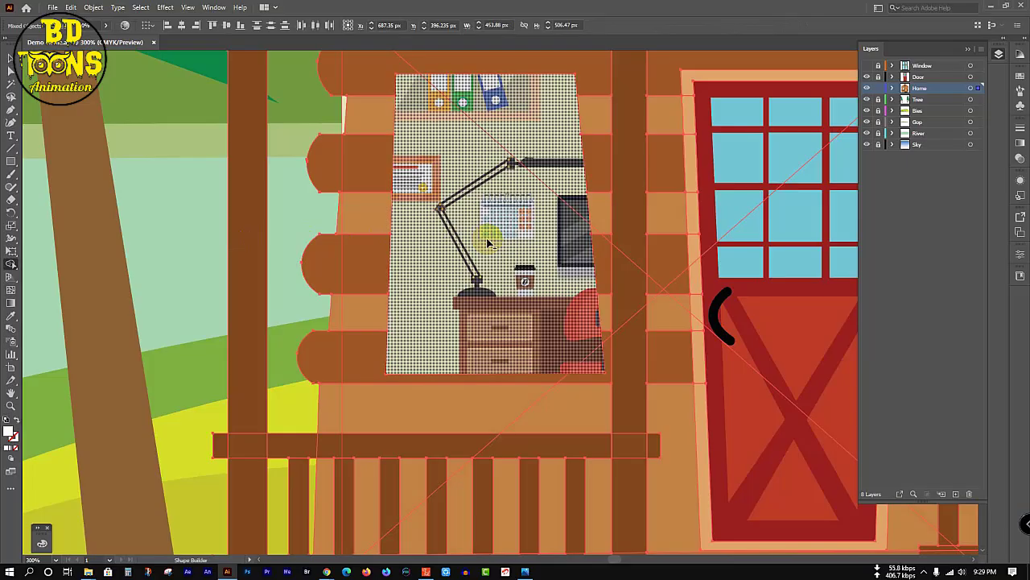
key(v)
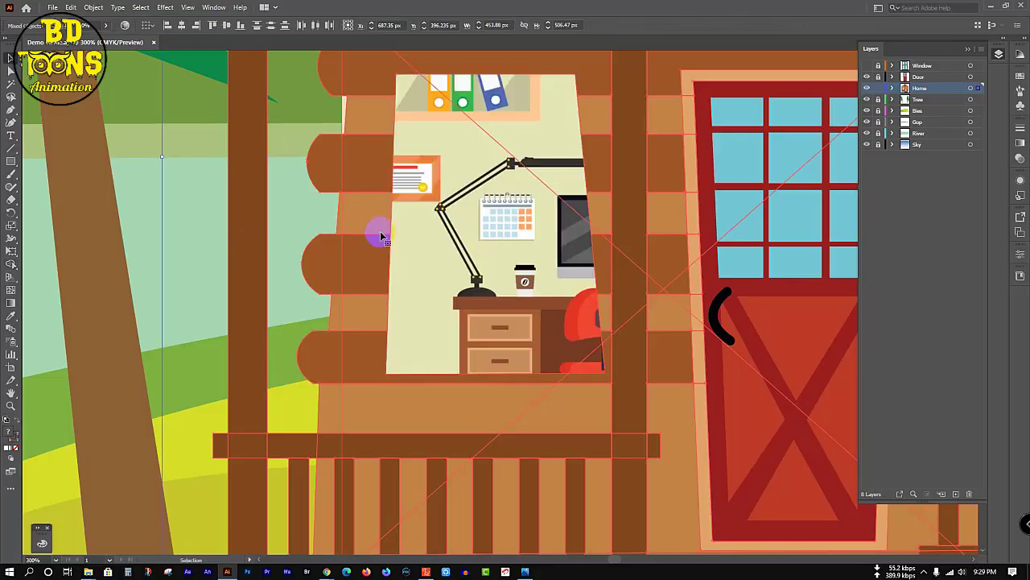
click(181, 223)
Toggle the Window layer to check the opening, leave it visible, and unlock all the layers.
scroll(190, 247, down, 1)
scroll(189, 244, down, 2)
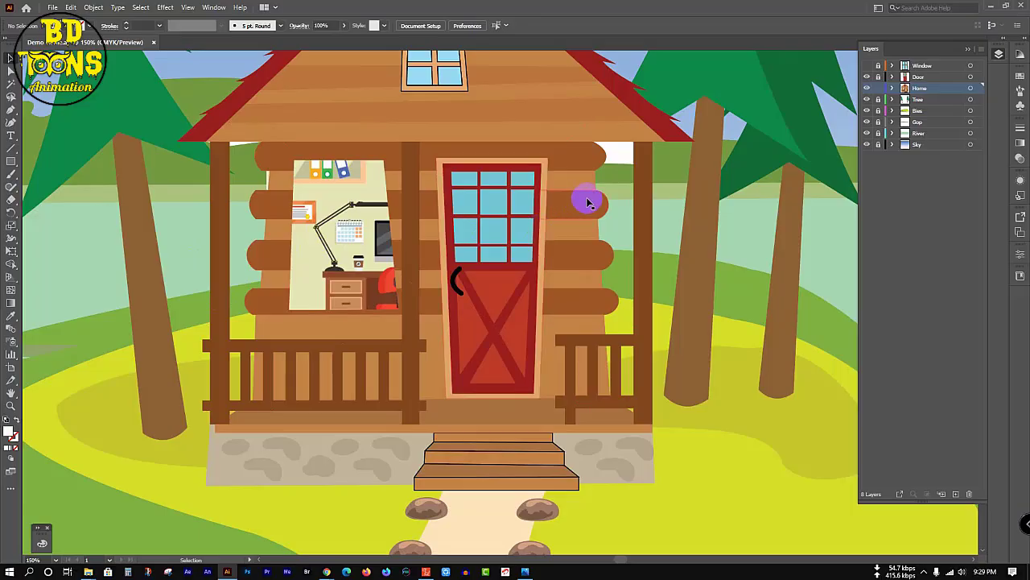
click(867, 66)
click(867, 66)
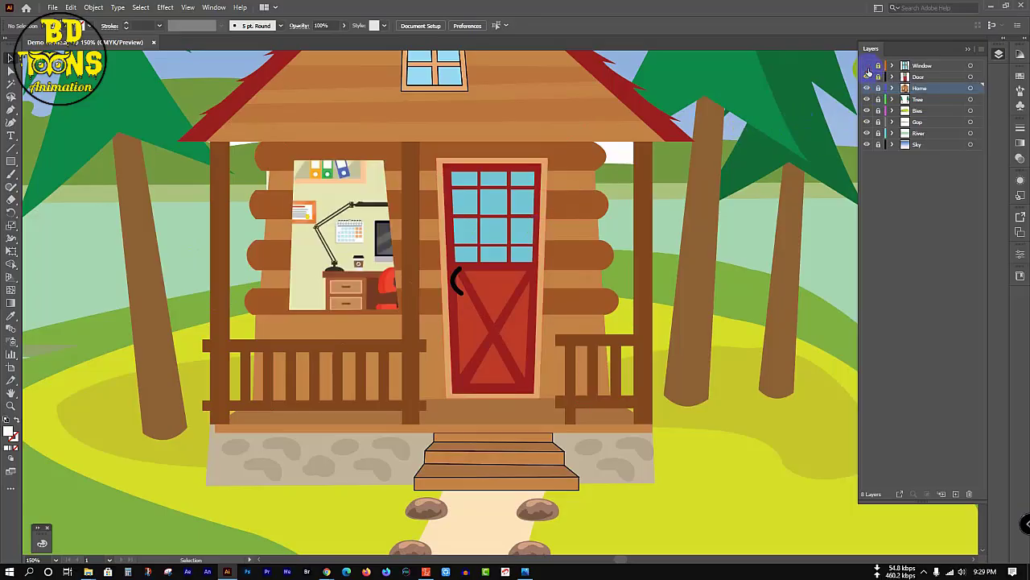
click(867, 66)
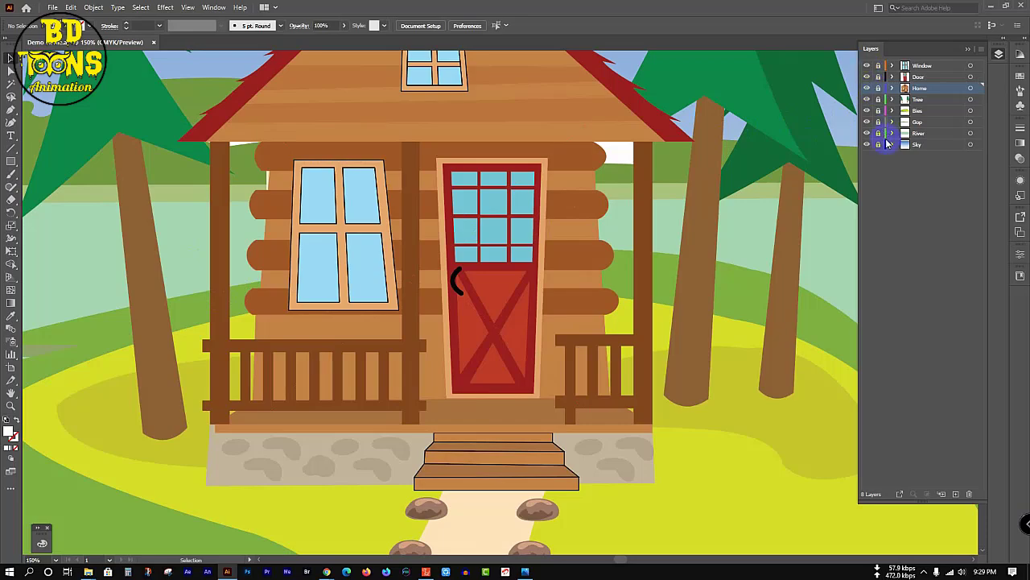
drag(878, 66, 882, 144)
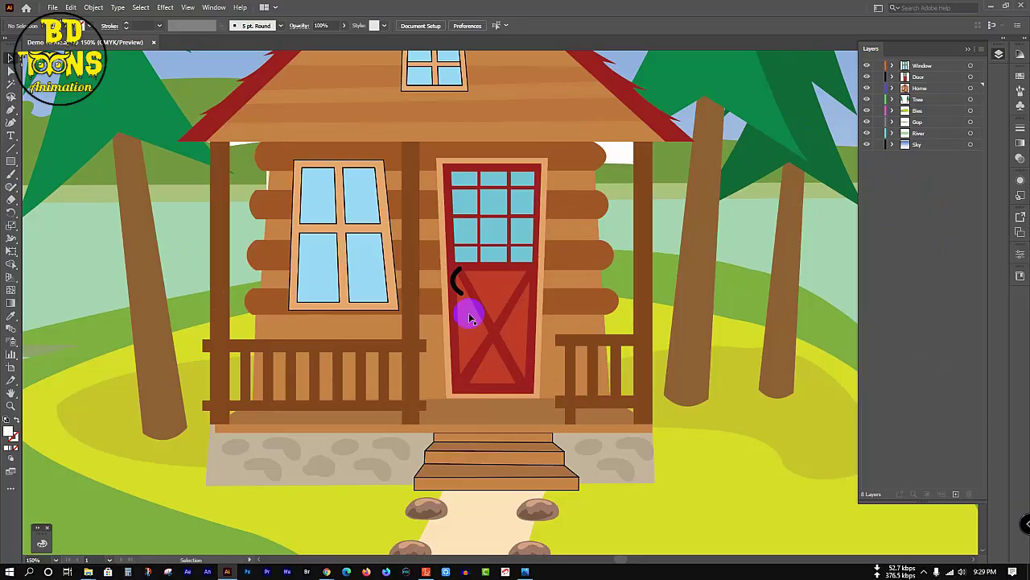
Export the scene to the Class-12 folder as Demo Home.psd in Photoshop format, using CMYK, High (300 ppi), Write Layers and Maximum Editability.
scroll(418, 317, down, 3)
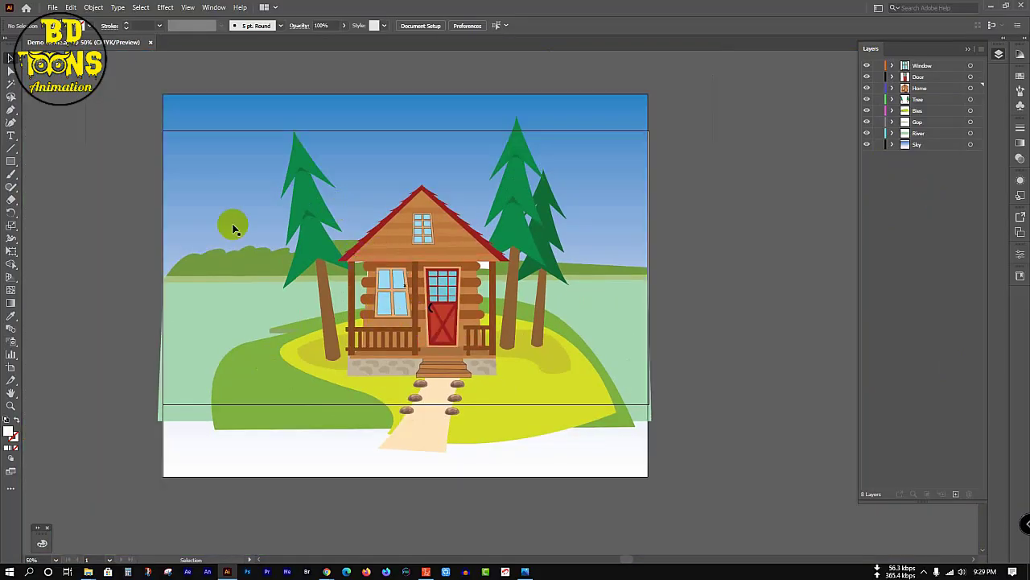
click(53, 8)
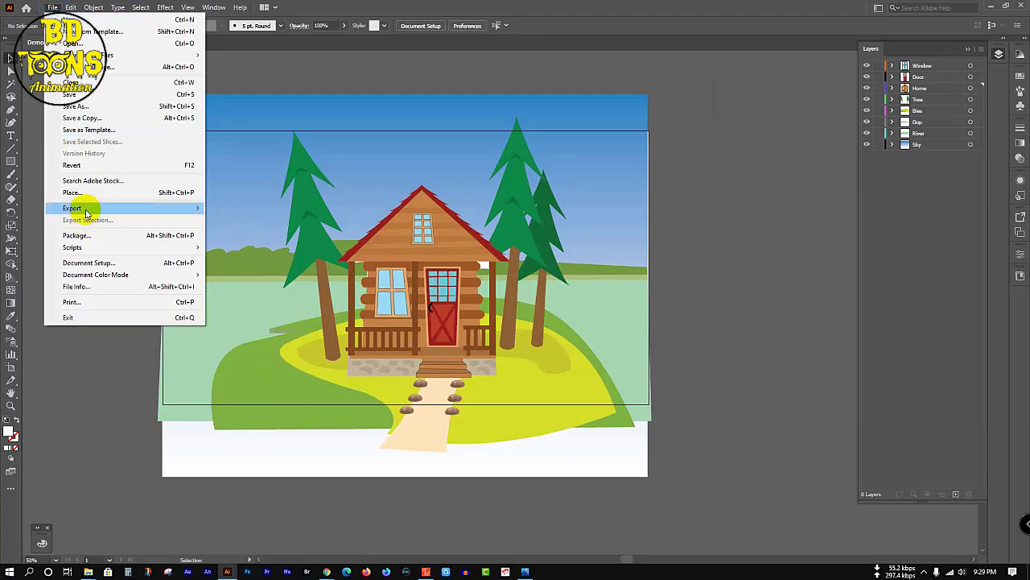
mouse_move(184, 207)
click(249, 221)
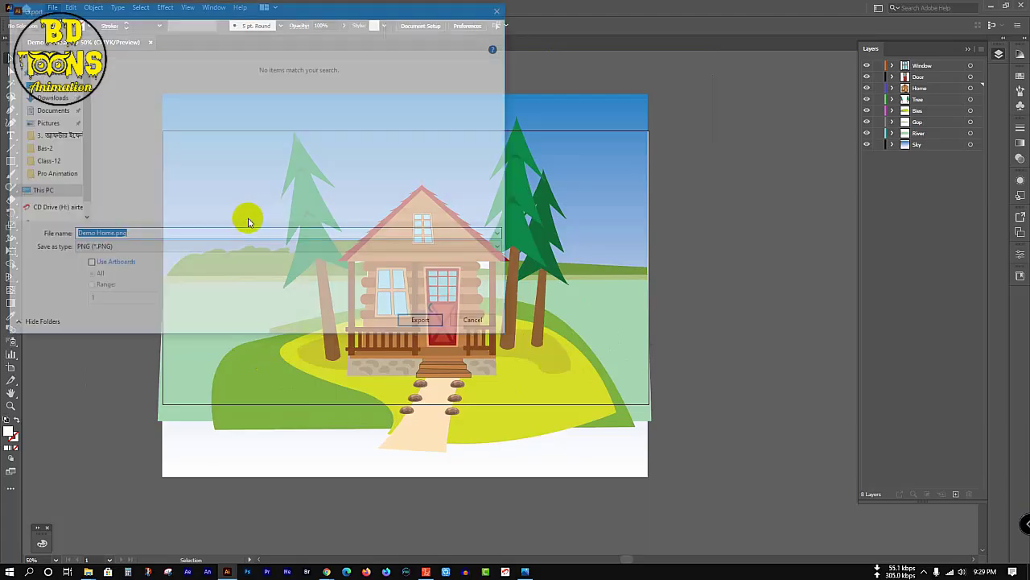
click(180, 248)
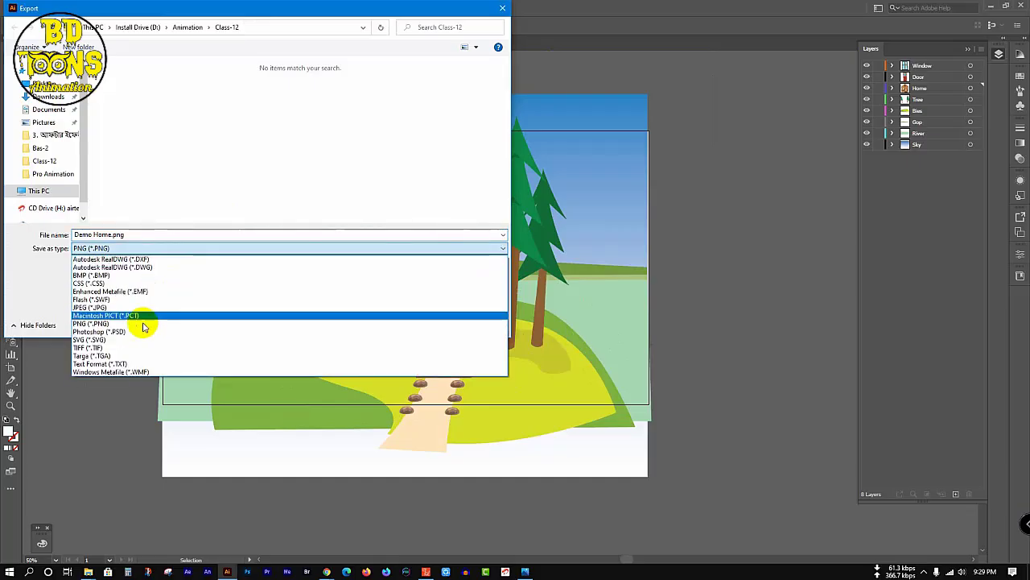
click(142, 327)
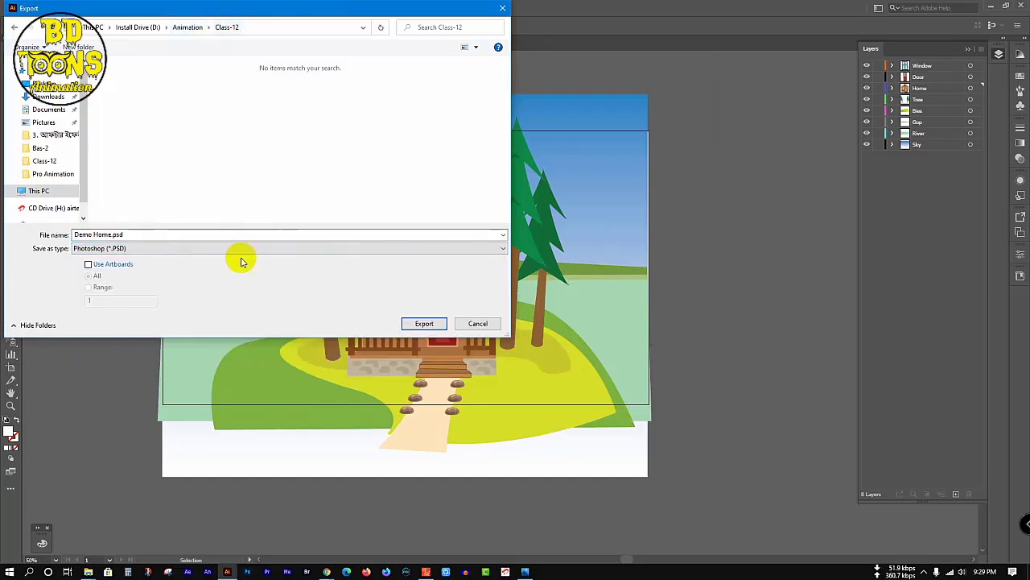
click(424, 323)
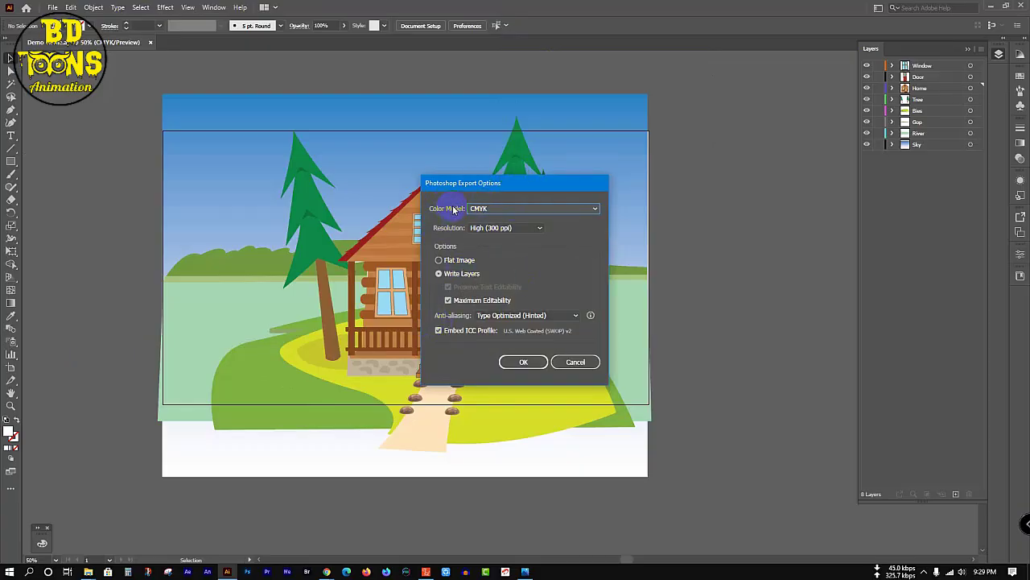
click(524, 362)
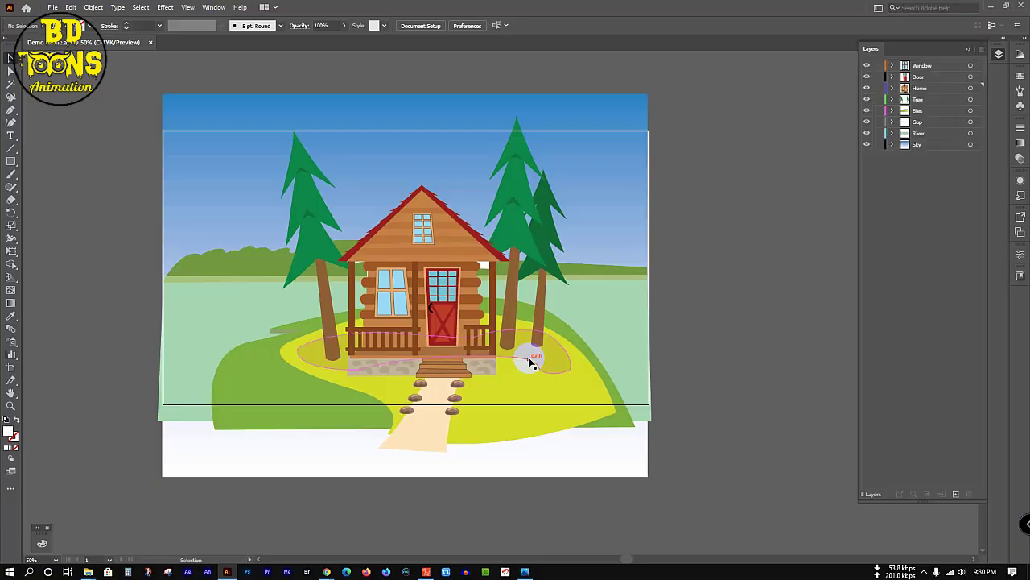
Check the Class-12 folder for the exported Demo Home.psd, then return to Illustrator.
click(991, 7)
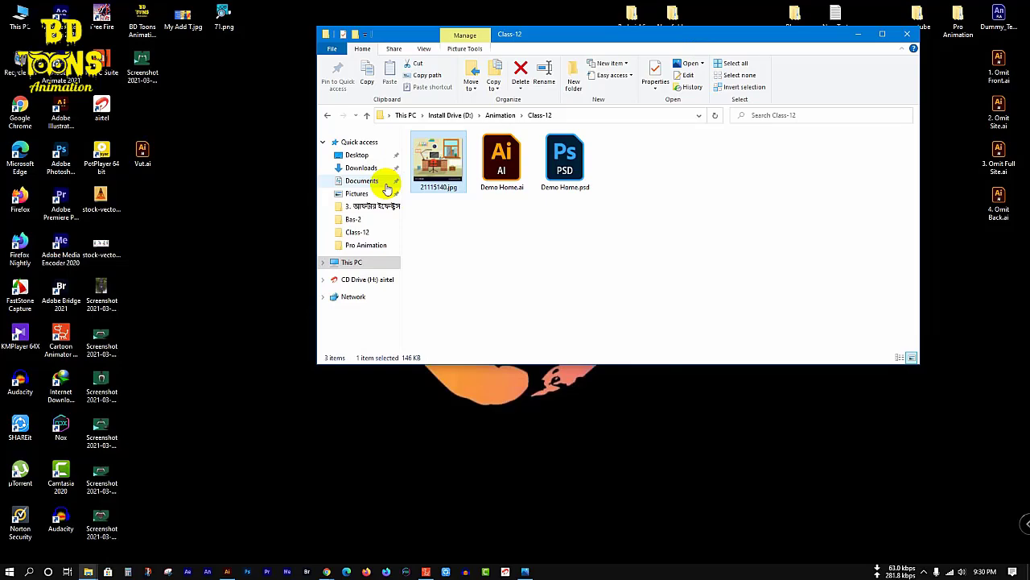
click(605, 302)
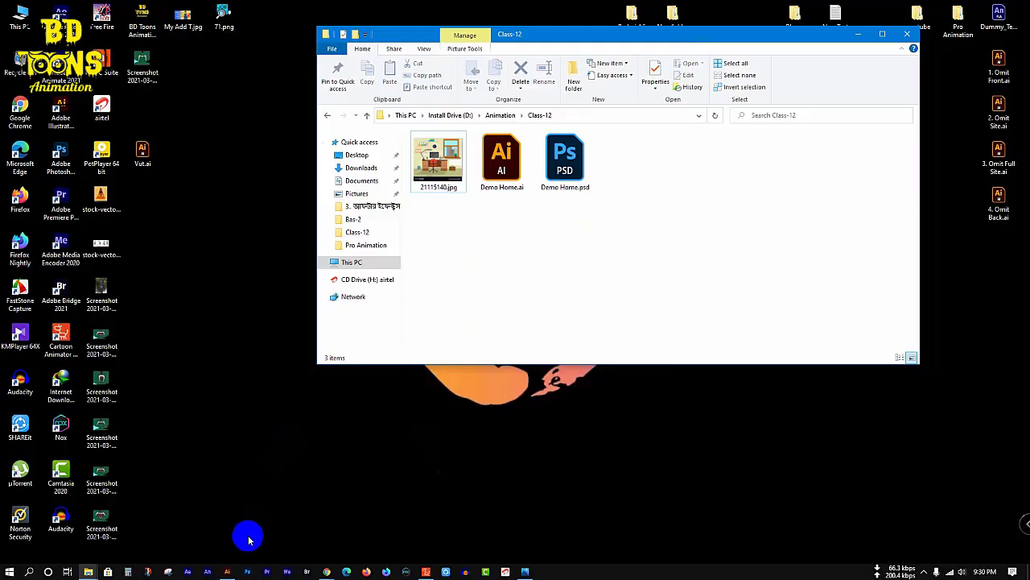
click(226, 571)
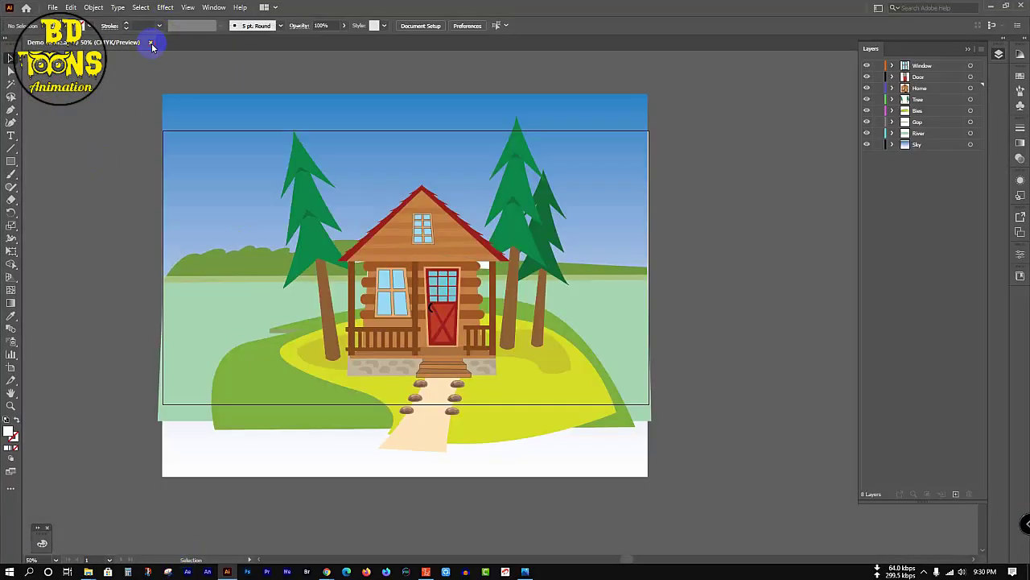
Close the cabin scene document and quit Illustrator.
click(150, 42)
click(569, 303)
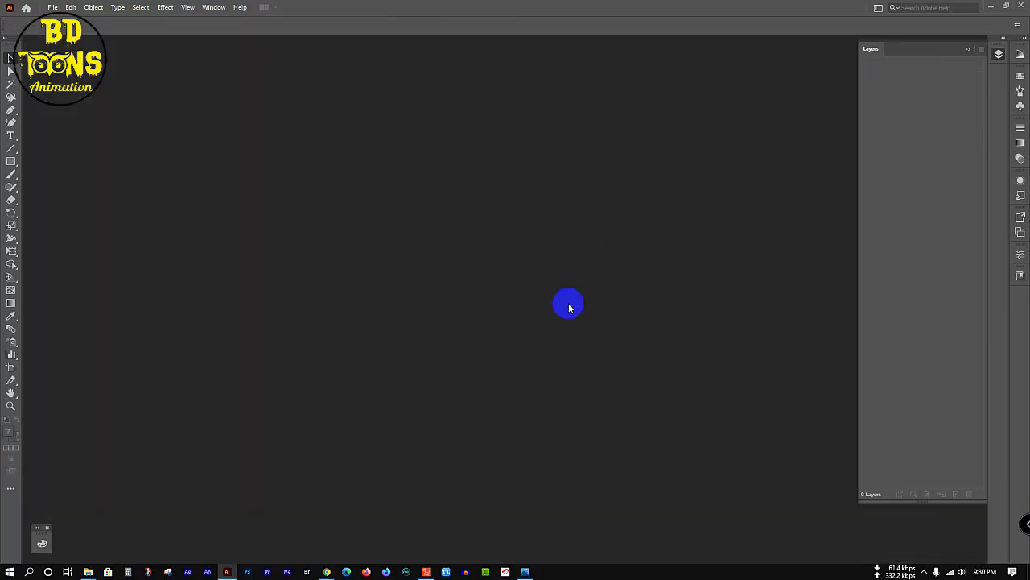
click(1024, 6)
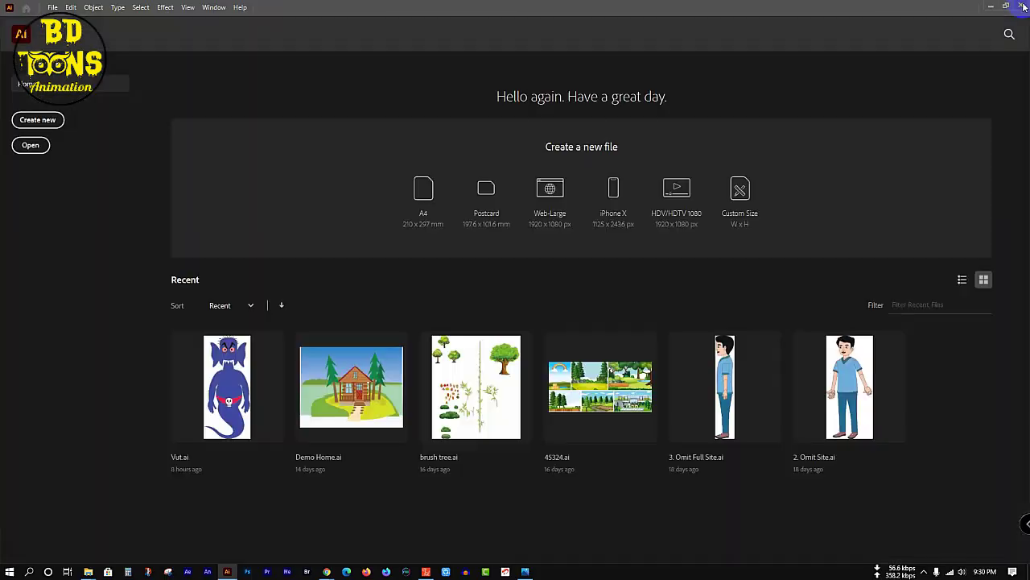
click(1023, 7)
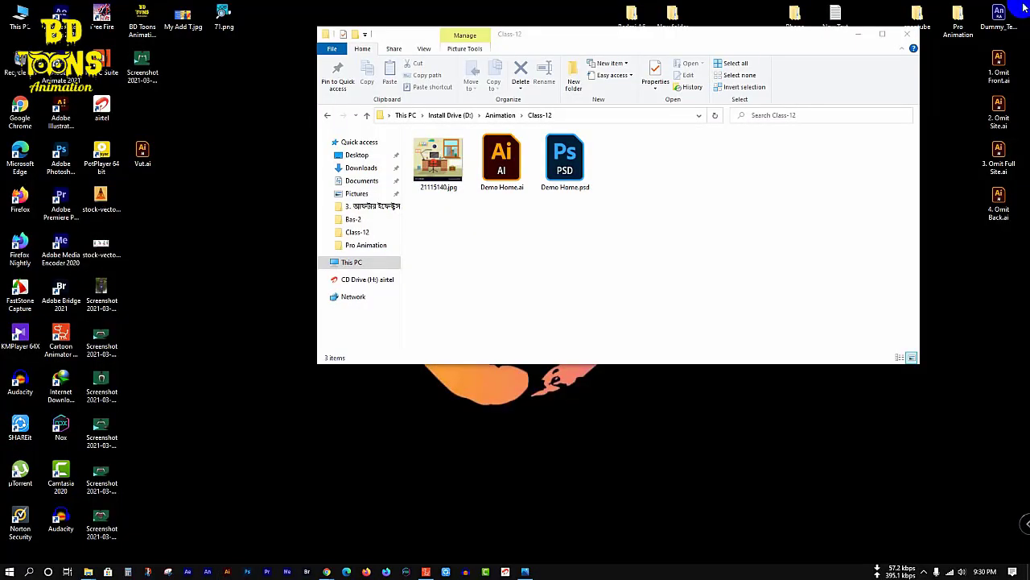
Refresh the Class-12 folder and open Demo Home.psd in Photoshop, dismissing the Creative Cloud repair dialogs.
right_click(551, 264)
click(597, 322)
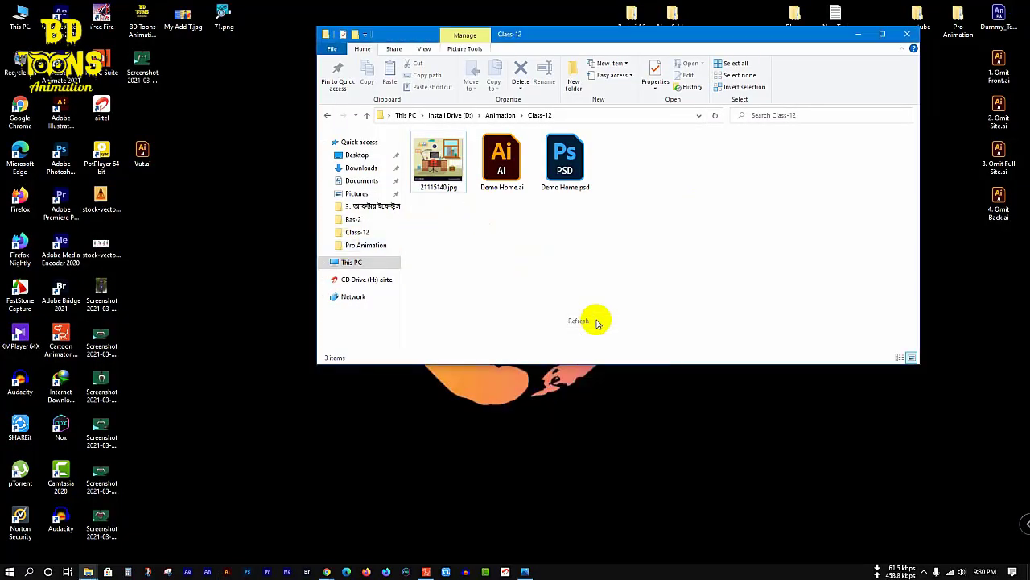
click(575, 162)
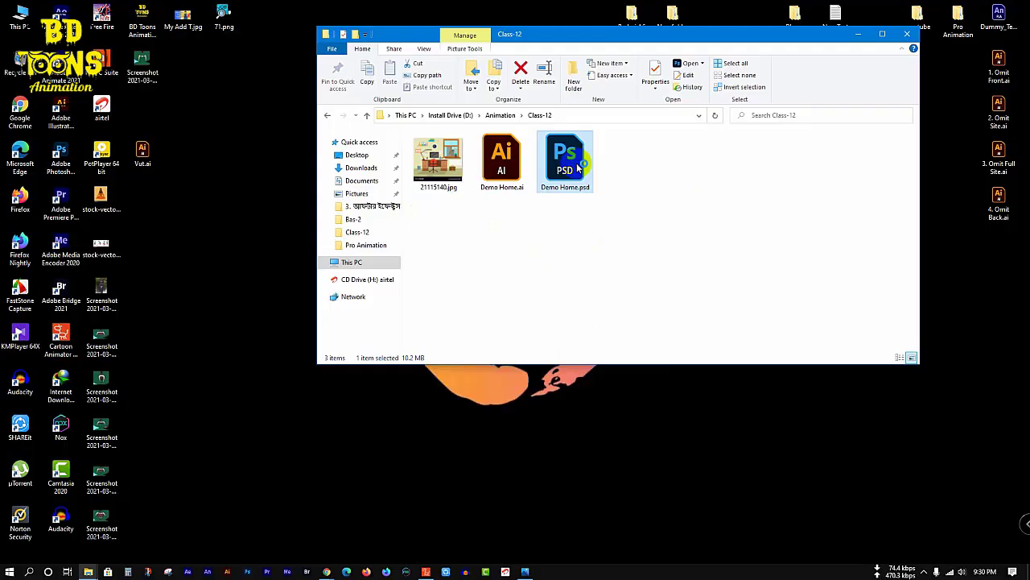
double_click(576, 163)
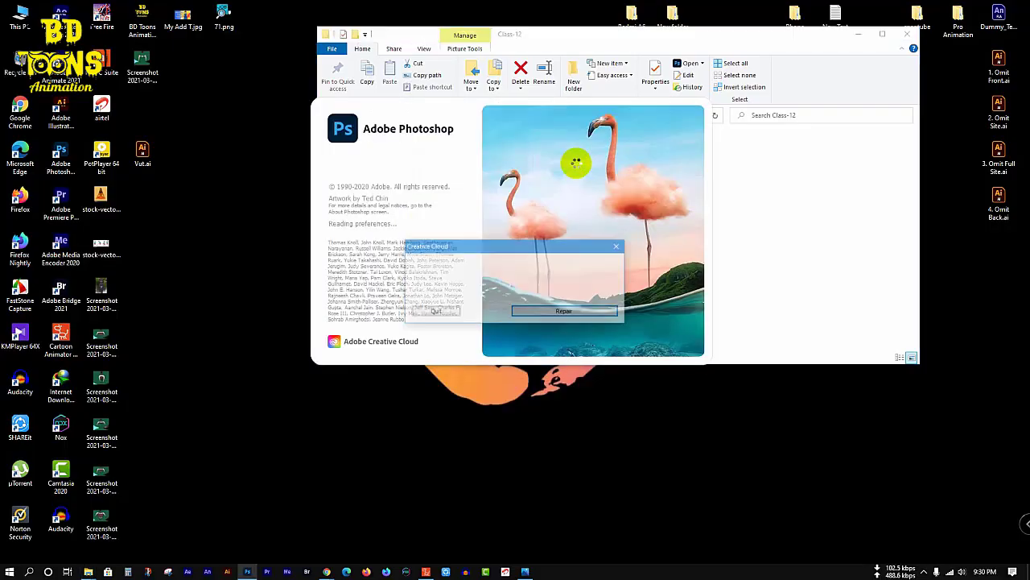
key(Return)
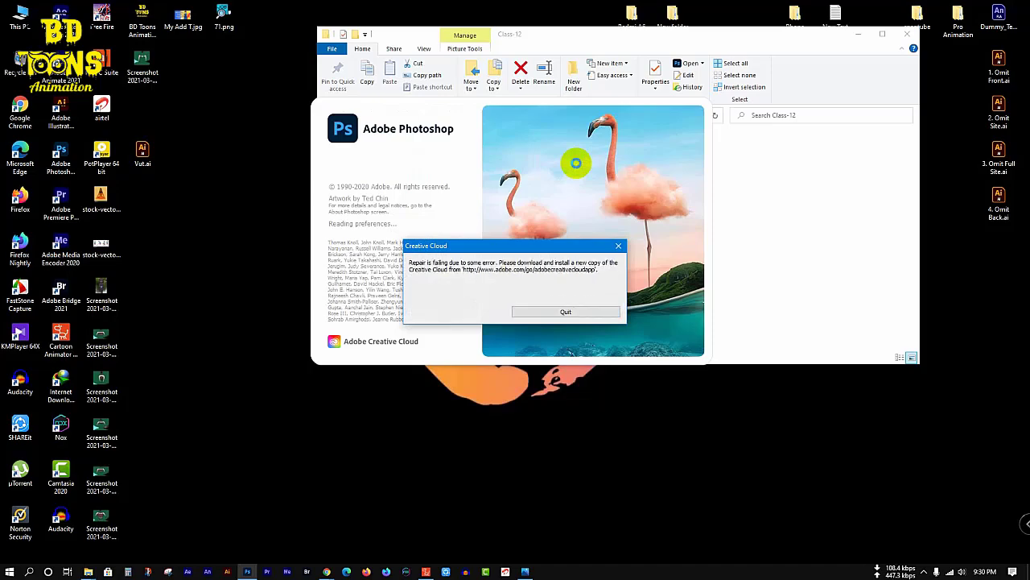
click(594, 311)
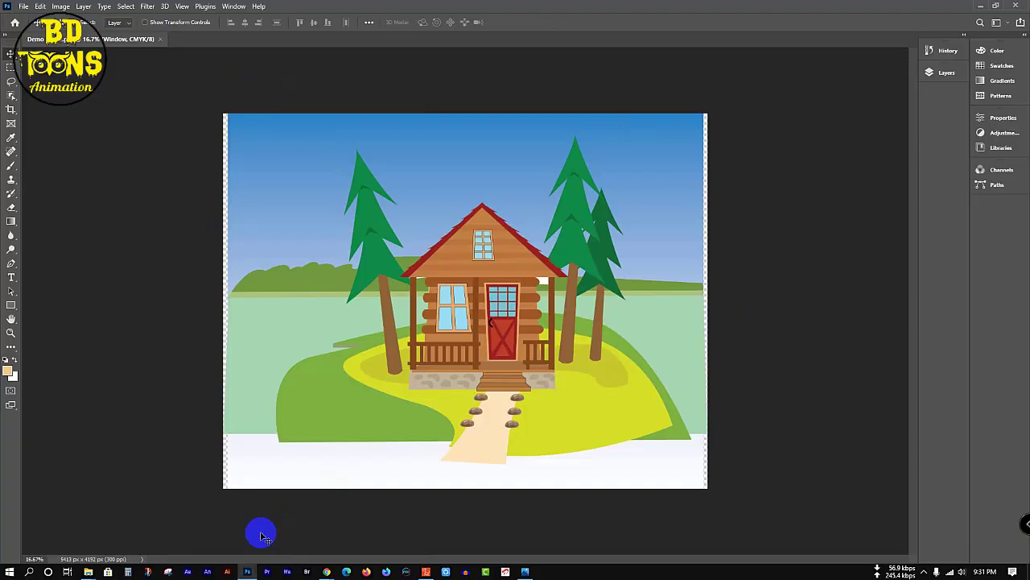
Crop off the white strip below the scene and the transparent side edges, to about 5185 x 3579 px, and save the file.
key(c)
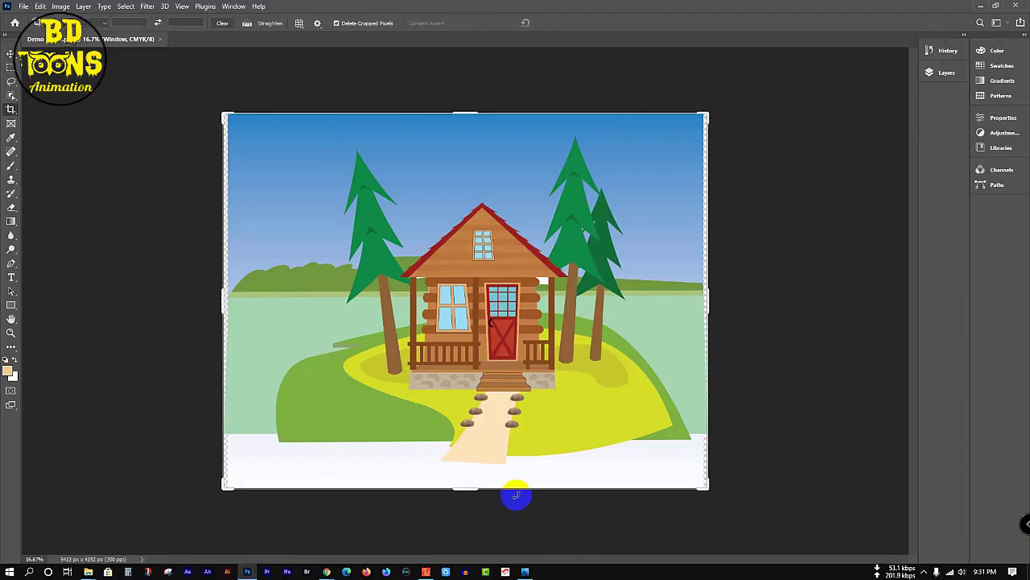
drag(464, 495, 472, 466)
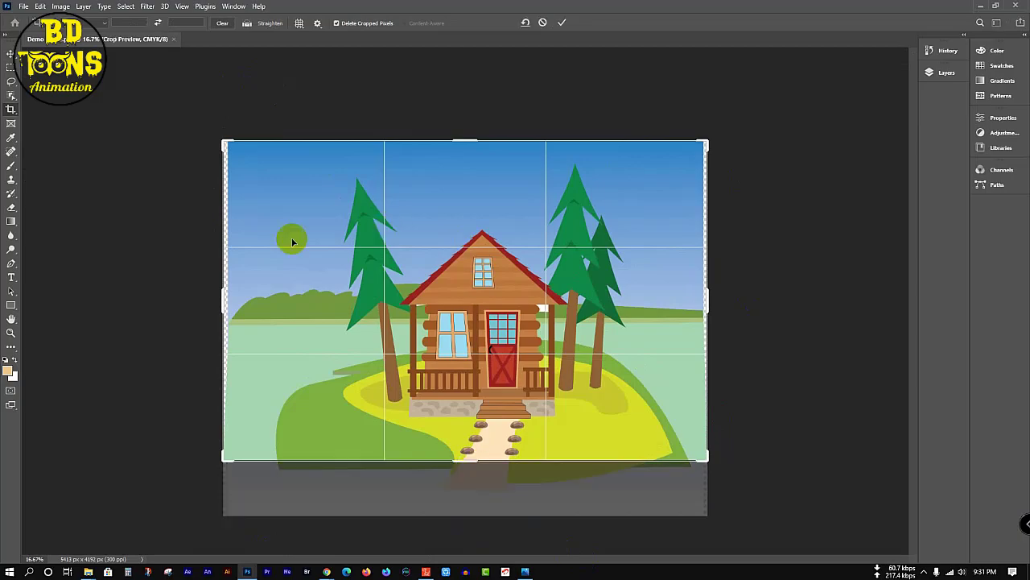
drag(223, 298, 234, 292)
mouse_move(701, 302)
mouse_down()
mouse_move(707, 294)
mouse_move(705, 306)
mouse_up()
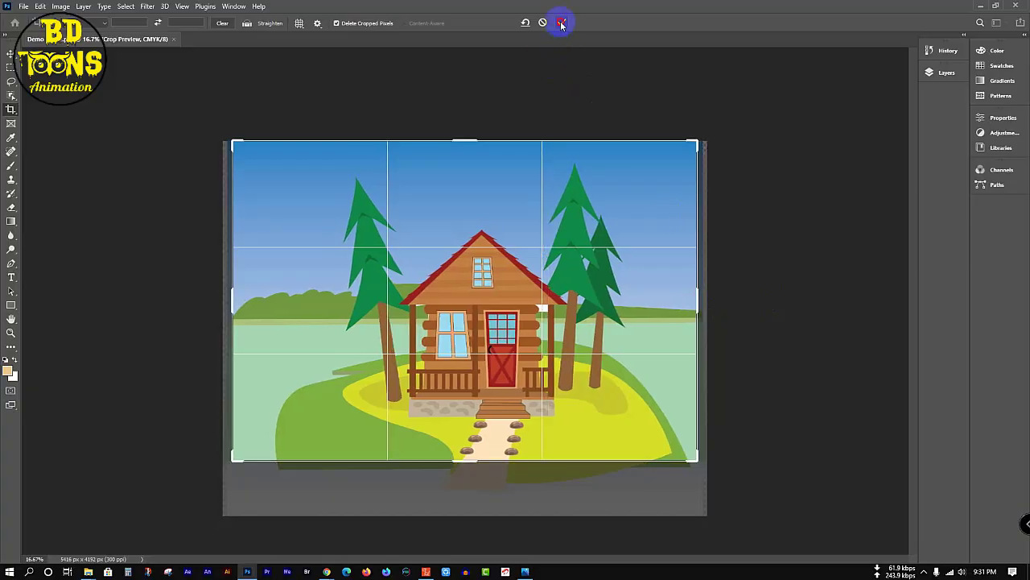
click(560, 22)
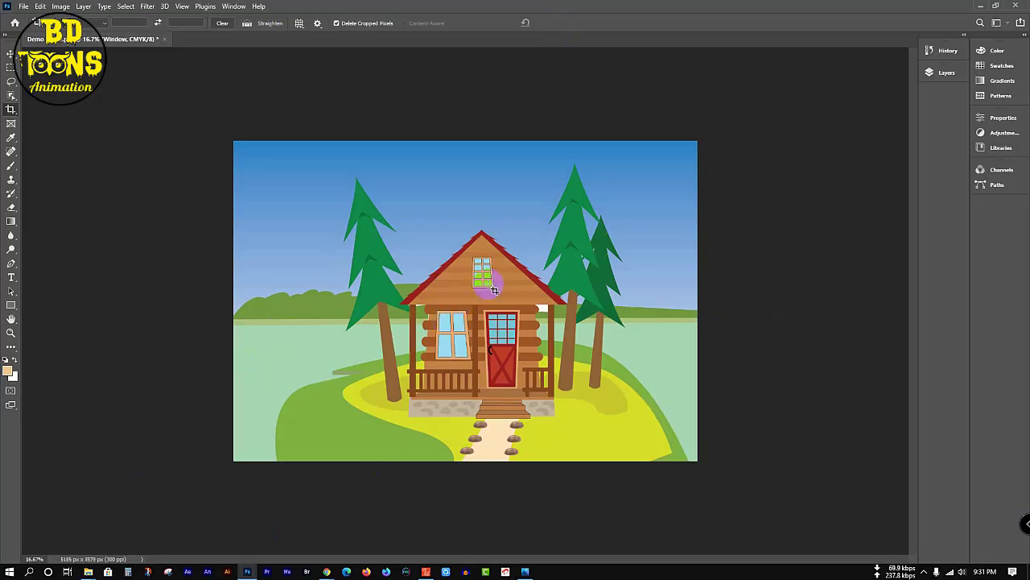
key(ctrl+s)
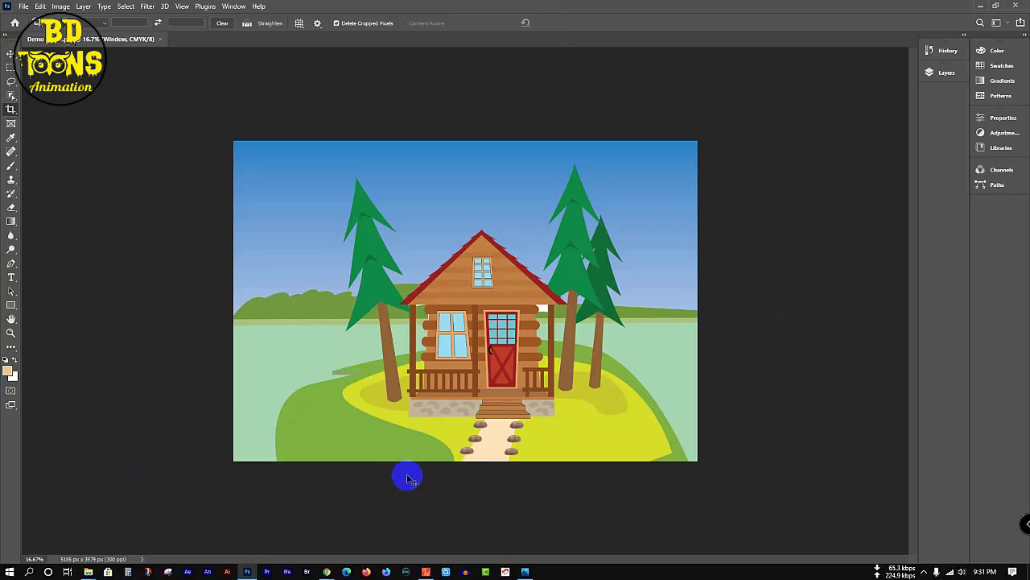
key(v)
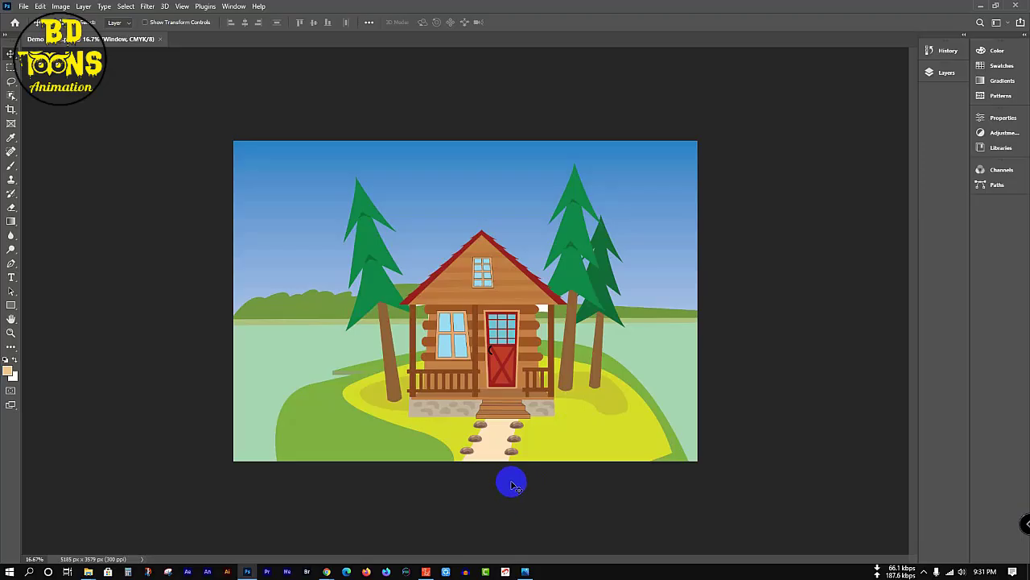
Create a new 1080 x 720 px RGB document at 300 ppi with a white background.
click(26, 8)
click(32, 17)
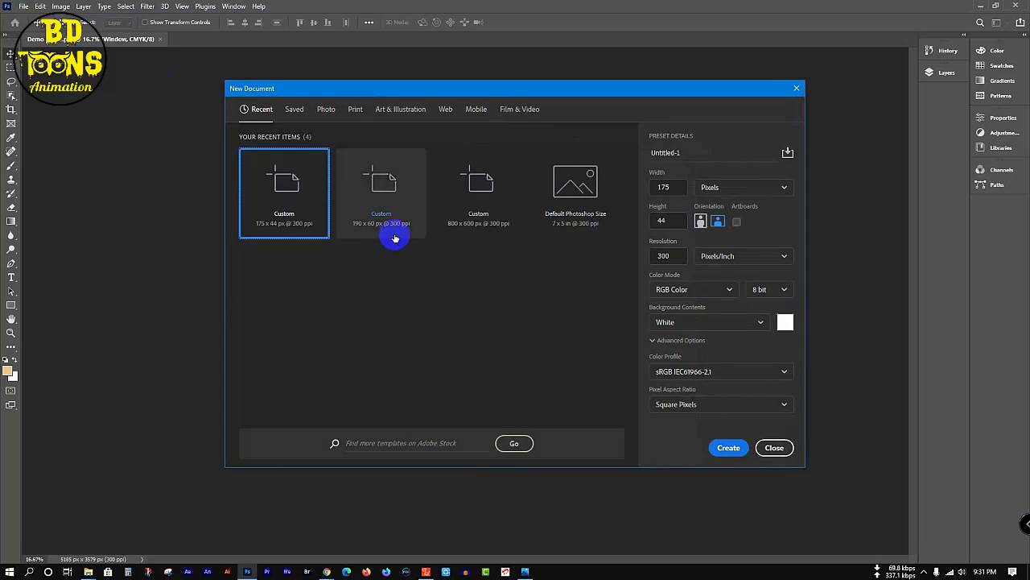
double_click(680, 185)
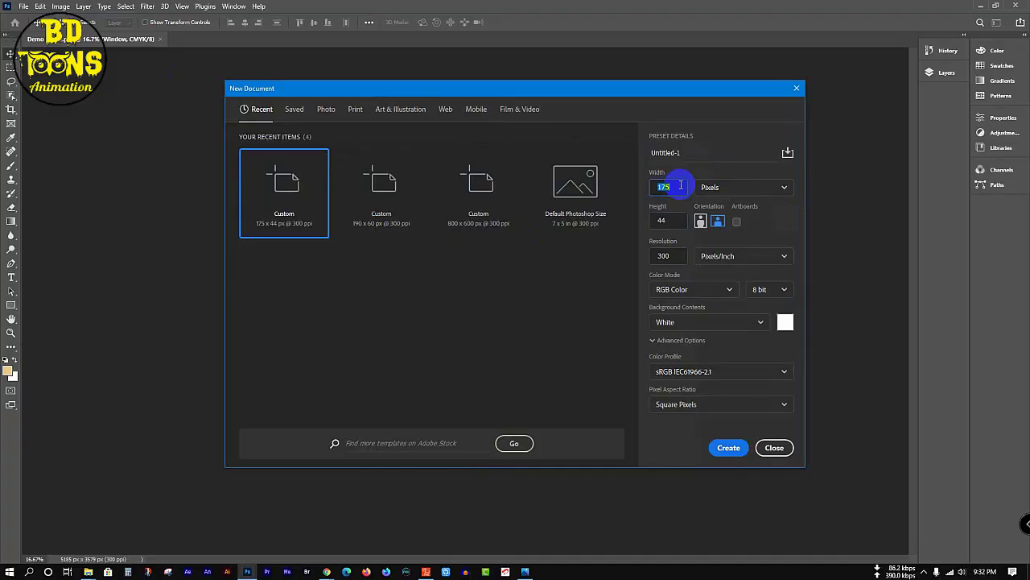
text(1080)
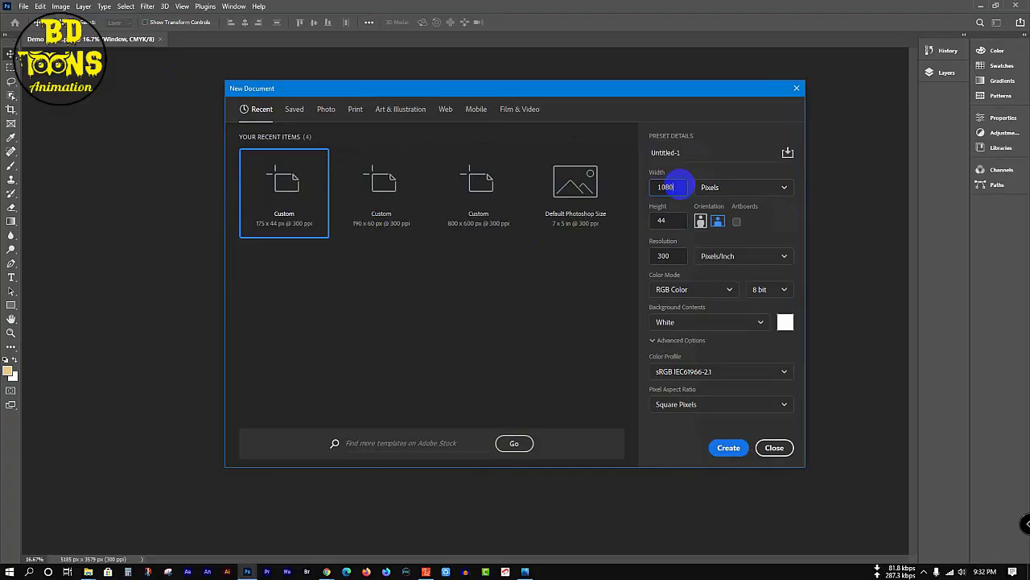
double_click(676, 222)
click(729, 448)
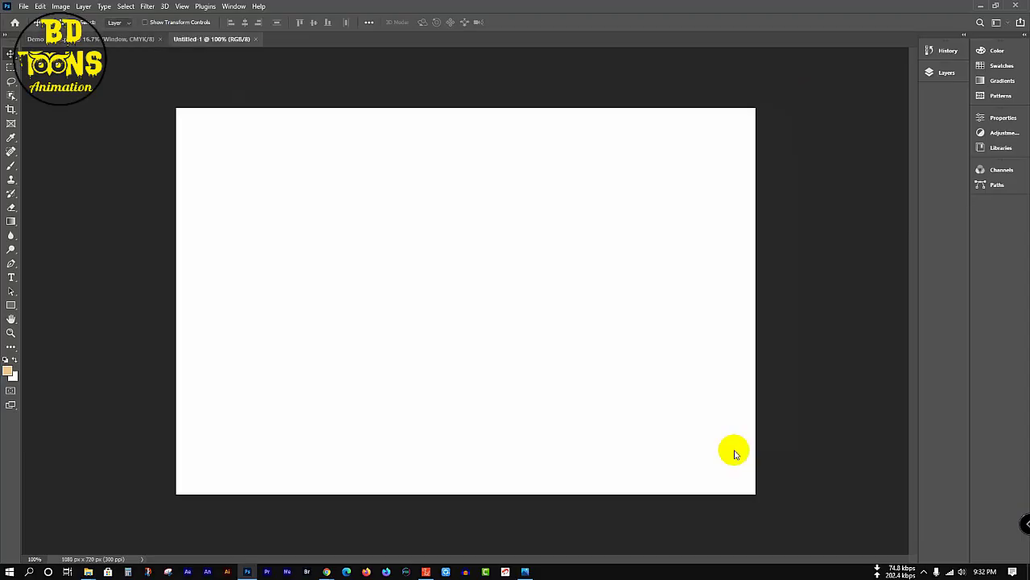
Unlock the new document's background, converting it to a regular layer.
click(952, 75)
click(900, 132)
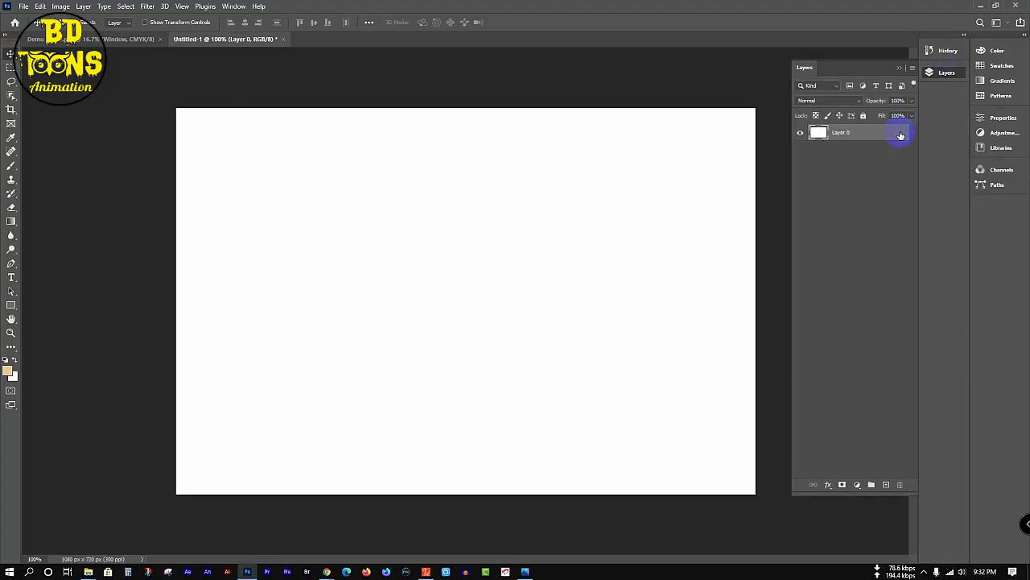
click(946, 73)
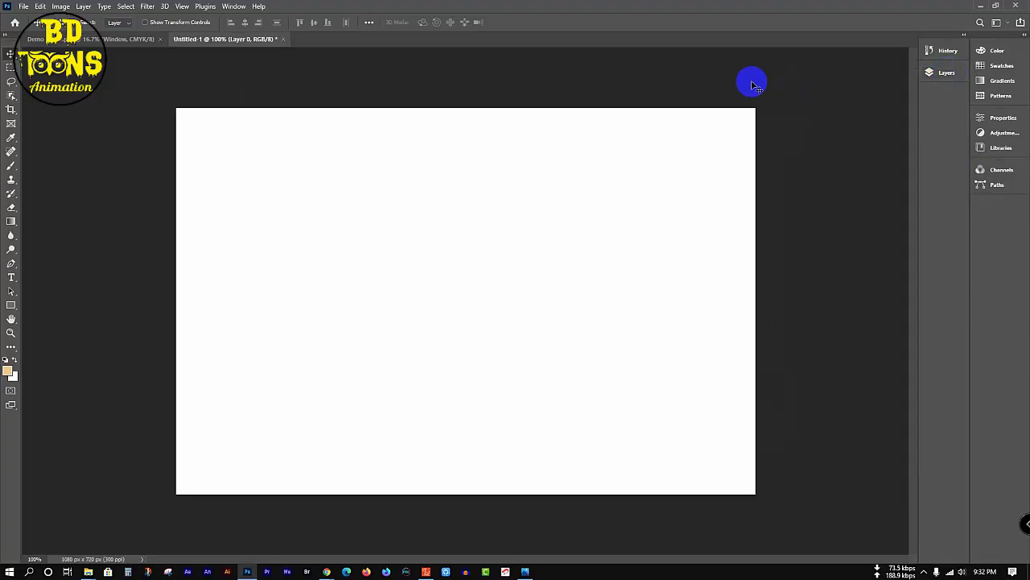
Switch to the Demo Home document and collapse all its layer groups, from Window down to Gap.
click(113, 38)
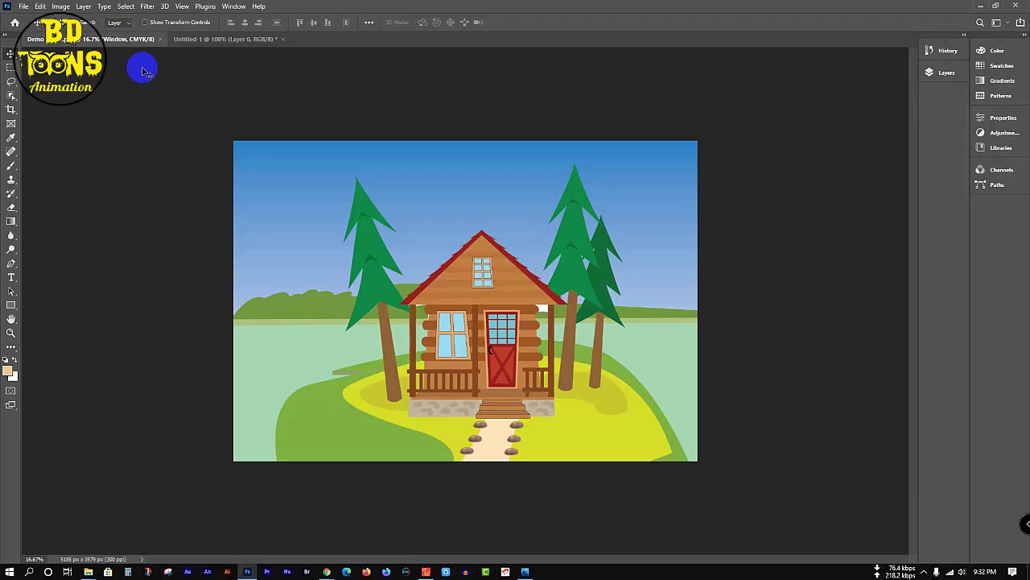
click(938, 76)
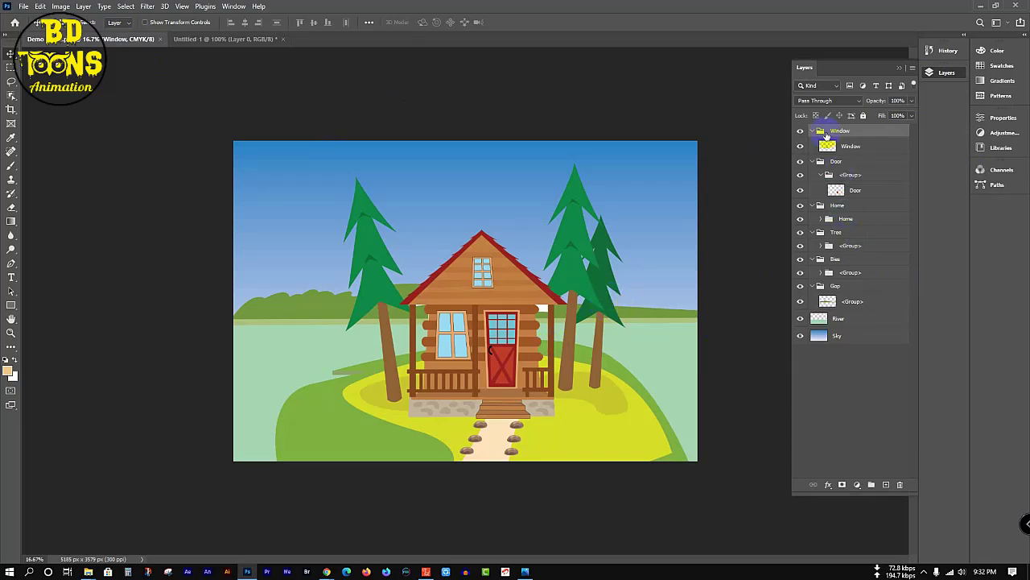
click(813, 131)
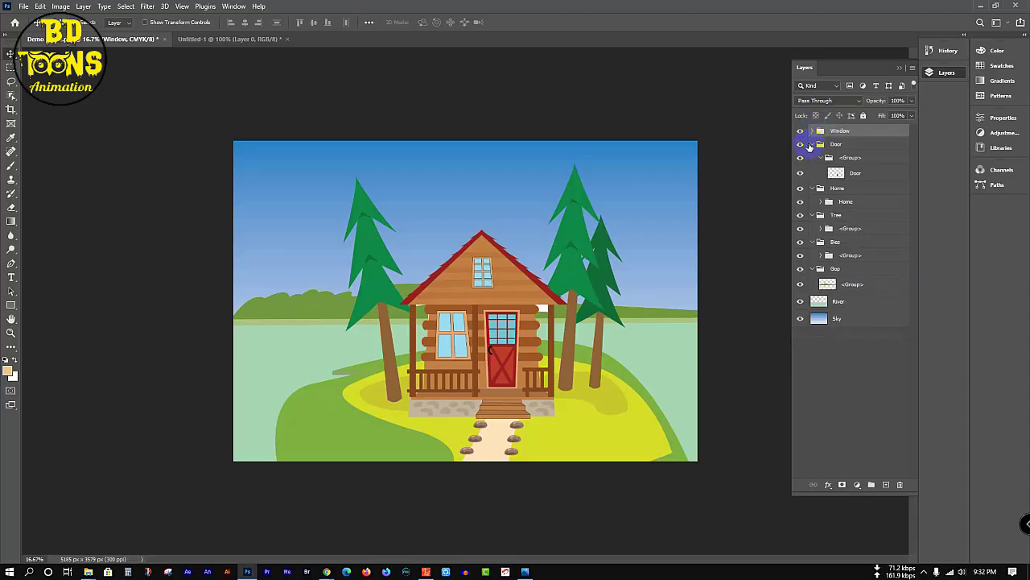
click(810, 146)
click(812, 145)
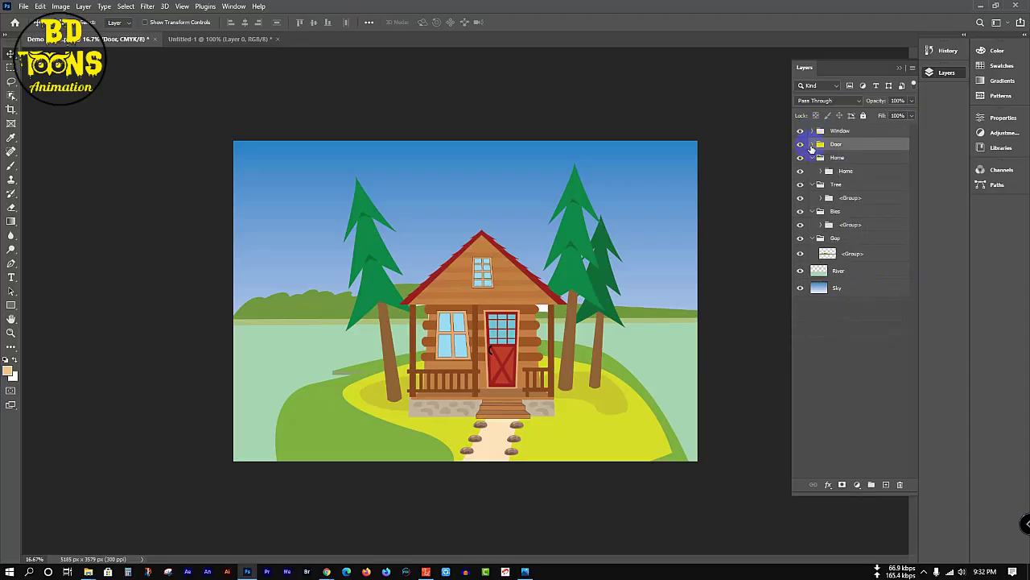
click(812, 158)
click(813, 171)
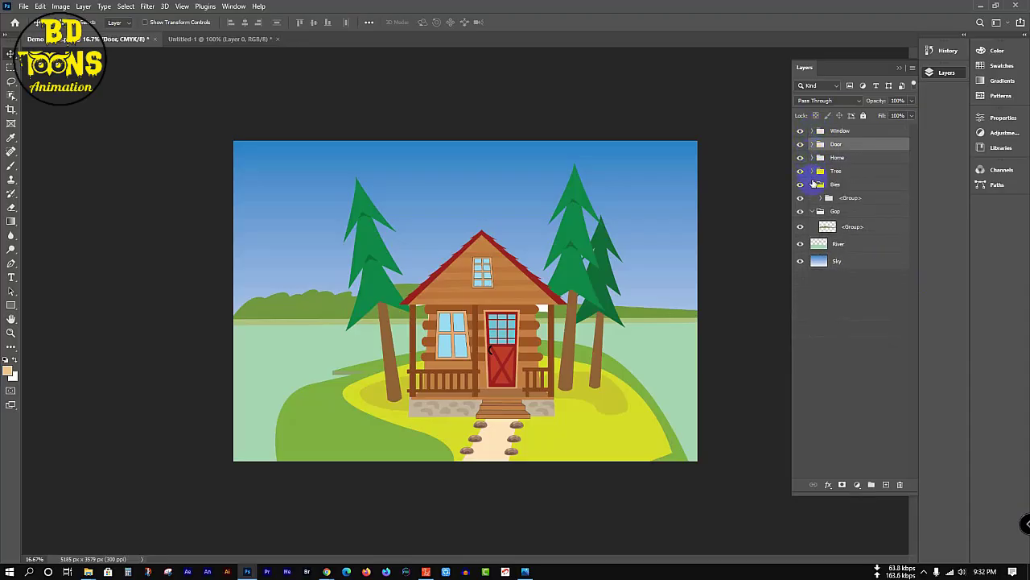
click(813, 185)
click(811, 198)
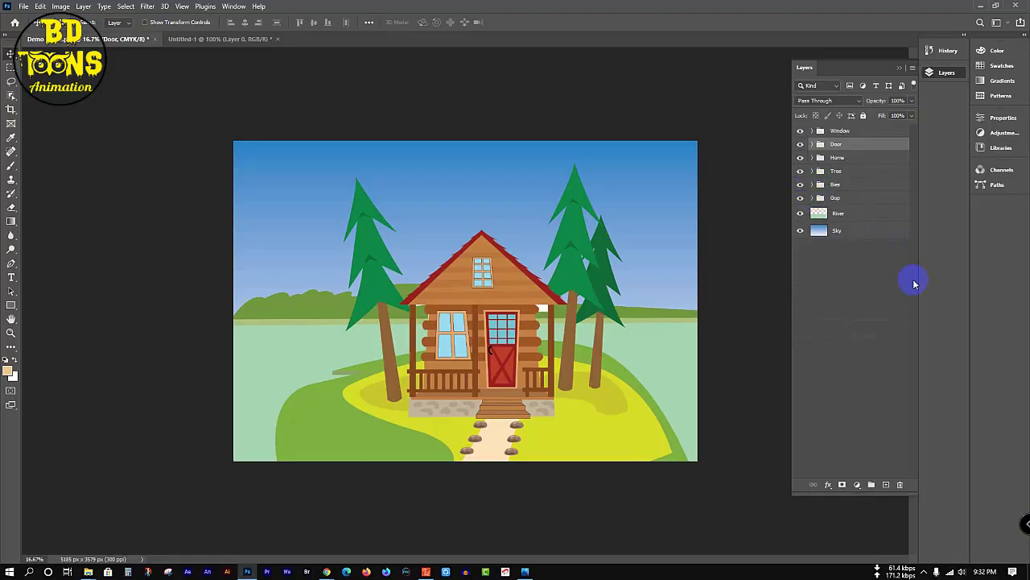
Merge each layer group from Window down to Gap into its own single layer, and clear the layer selection.
click(860, 133)
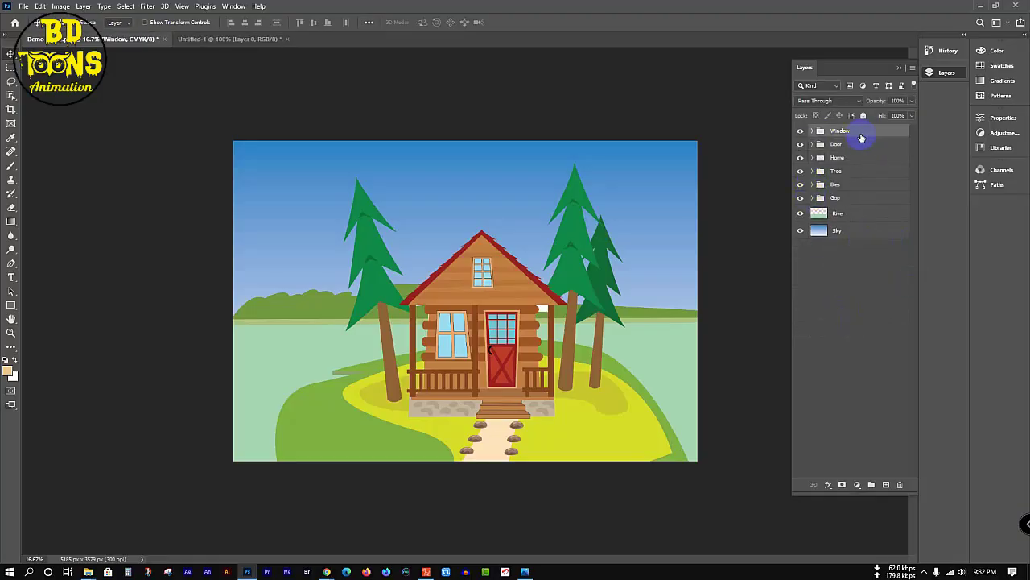
key(ctrl+e)
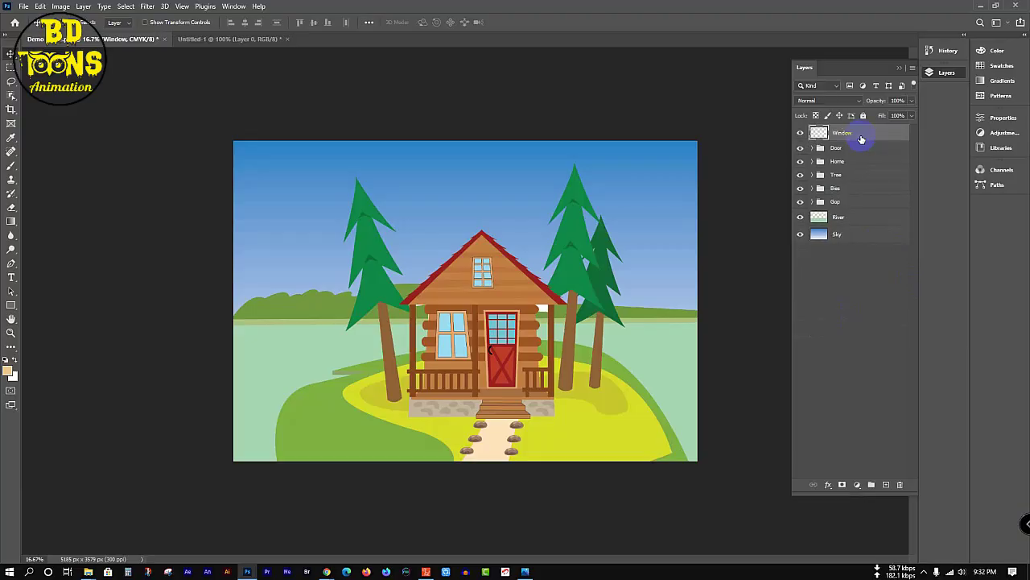
click(860, 152)
key(ctrl+e)
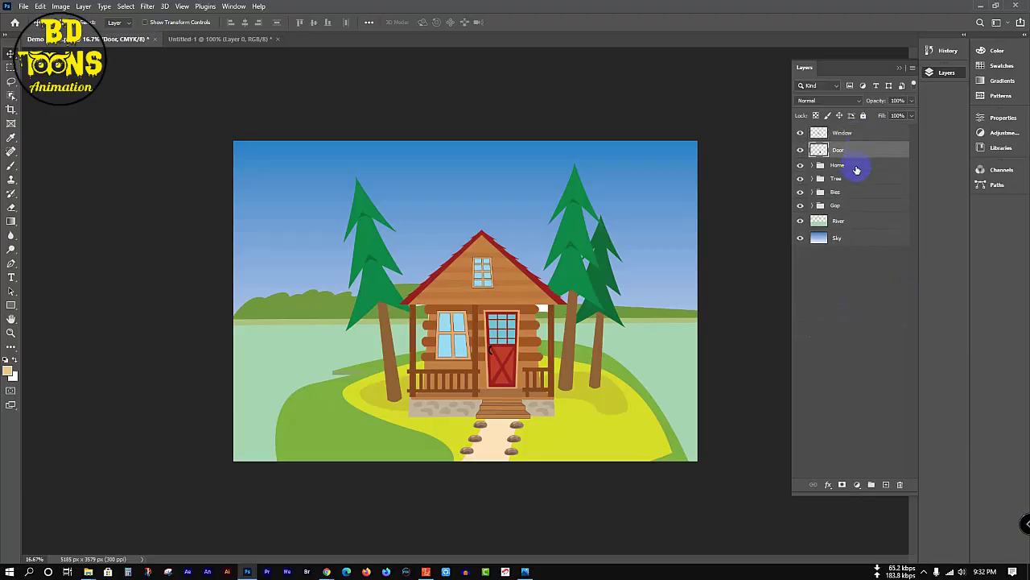
click(856, 166)
key(ctrl+e)
click(855, 185)
key(ctrl+e)
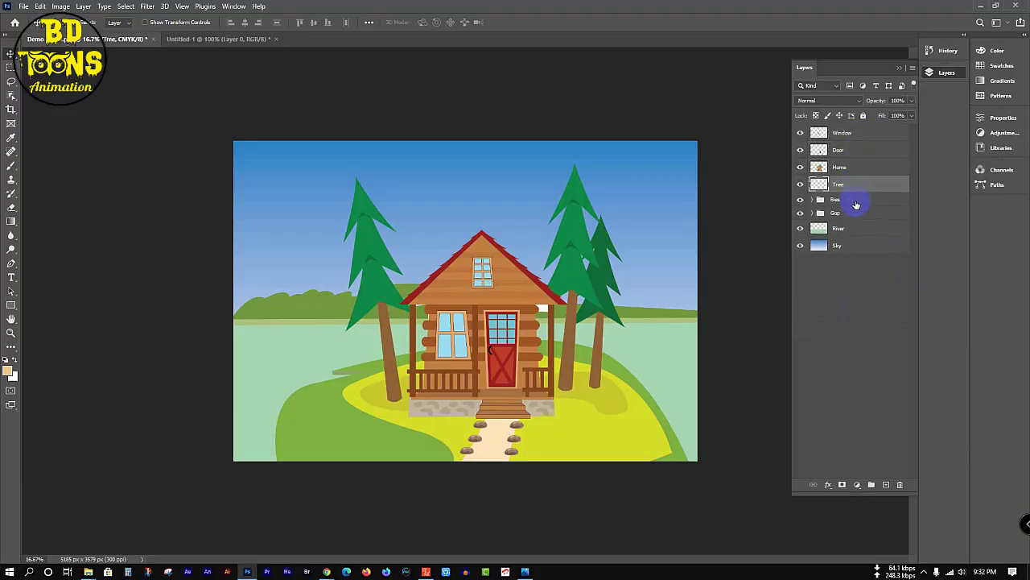
click(855, 201)
key(ctrl+e)
click(855, 218)
key(ctrl+e)
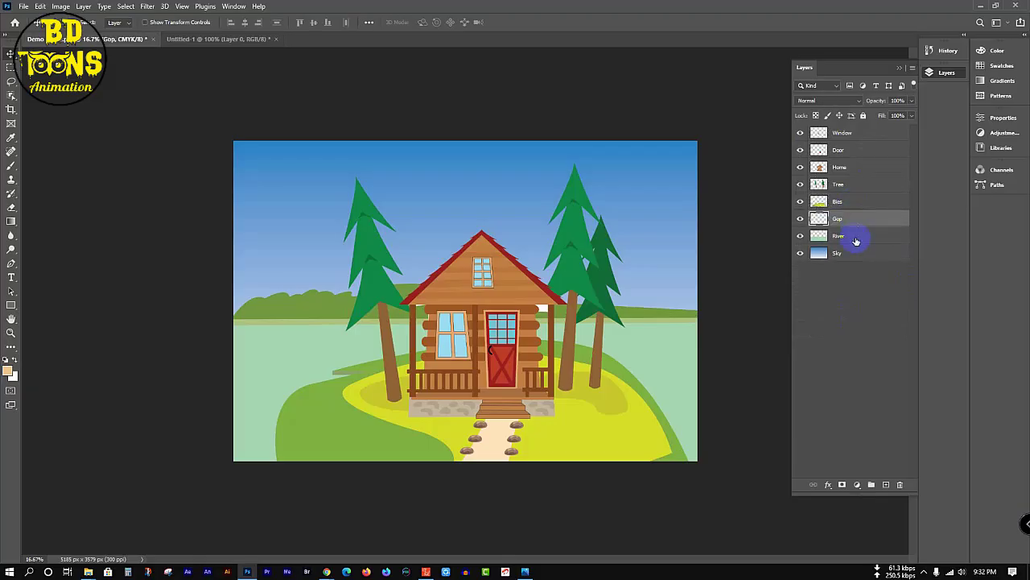
click(856, 278)
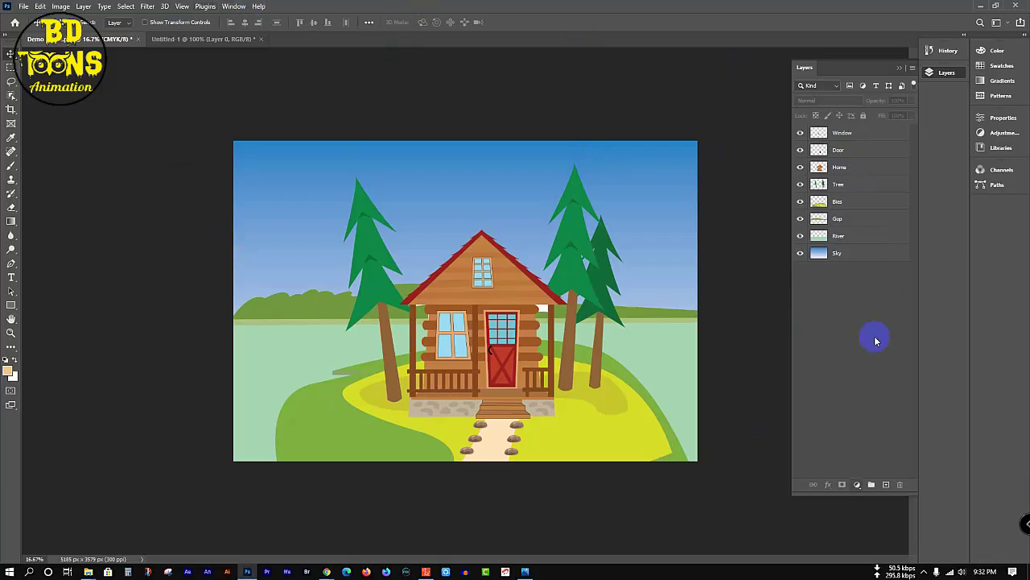
Group all the layers from Sky to Window and name the group Castom.
click(873, 253)
shift+click(881, 136)
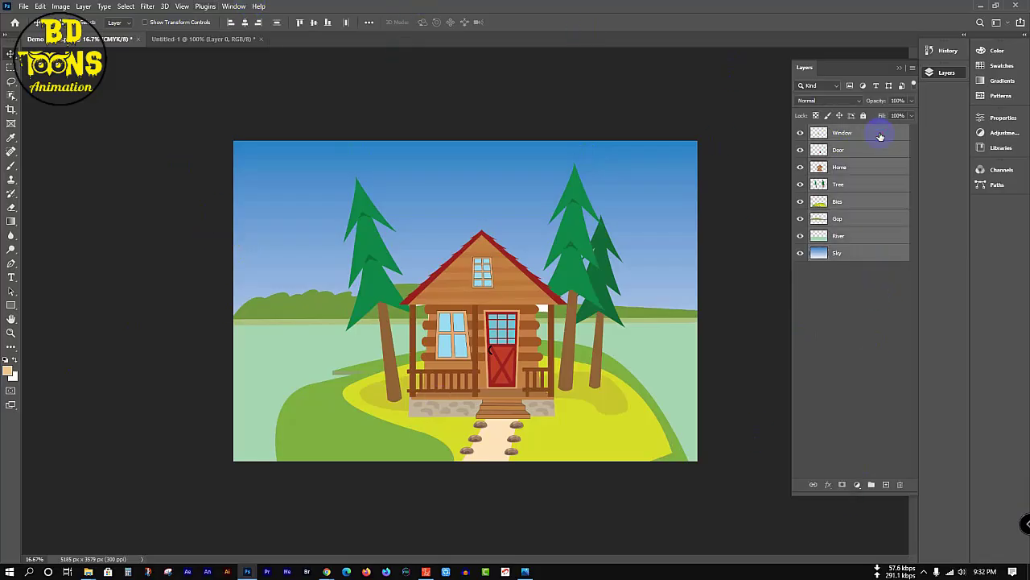
key(ctrl+g)
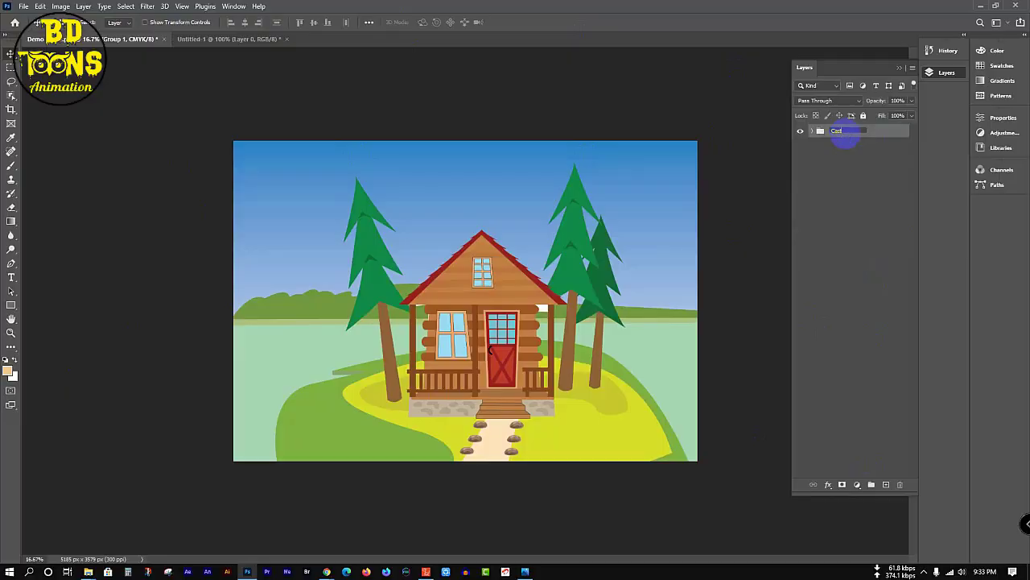
key(Return)
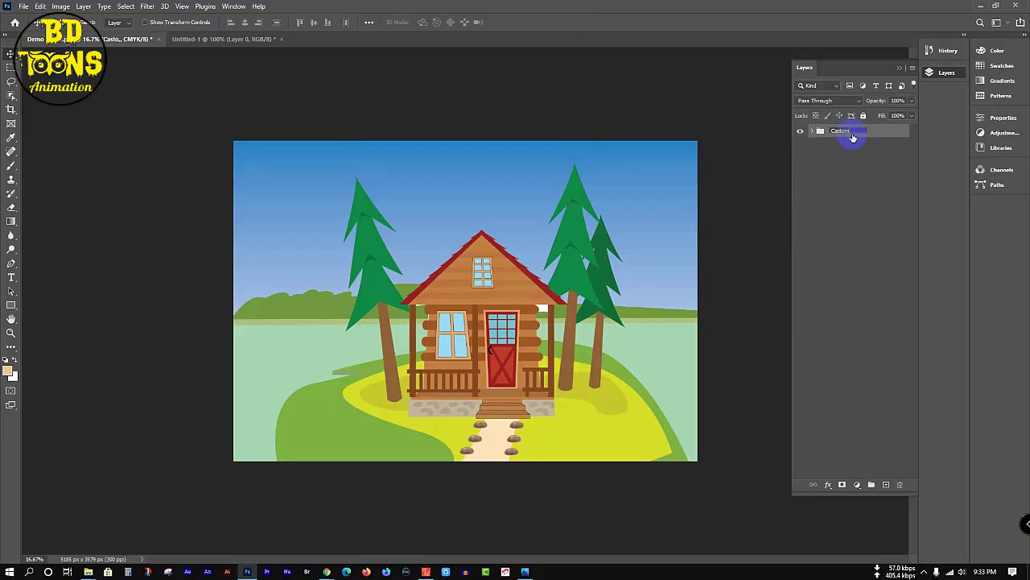
key(Return)
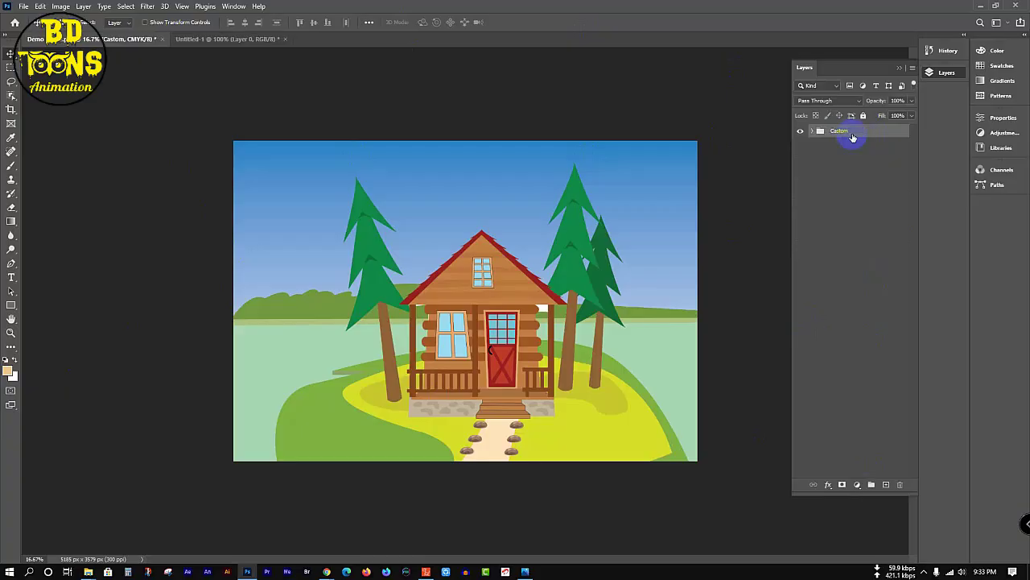
Set the Move tool's auto-select target to Group and move the Castom group into the Untitled-1 document.
click(119, 26)
click(119, 34)
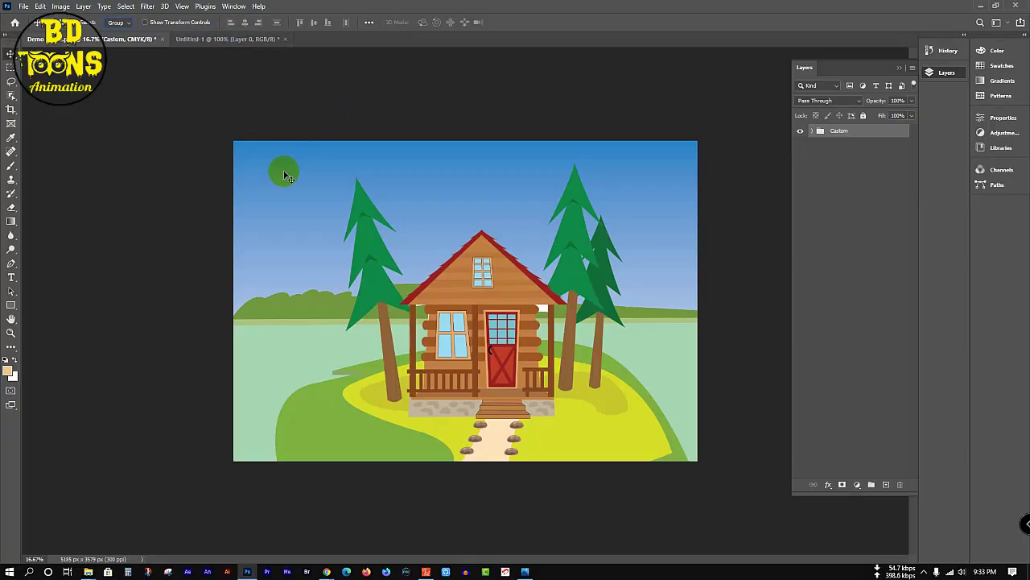
drag(274, 169, 409, 246)
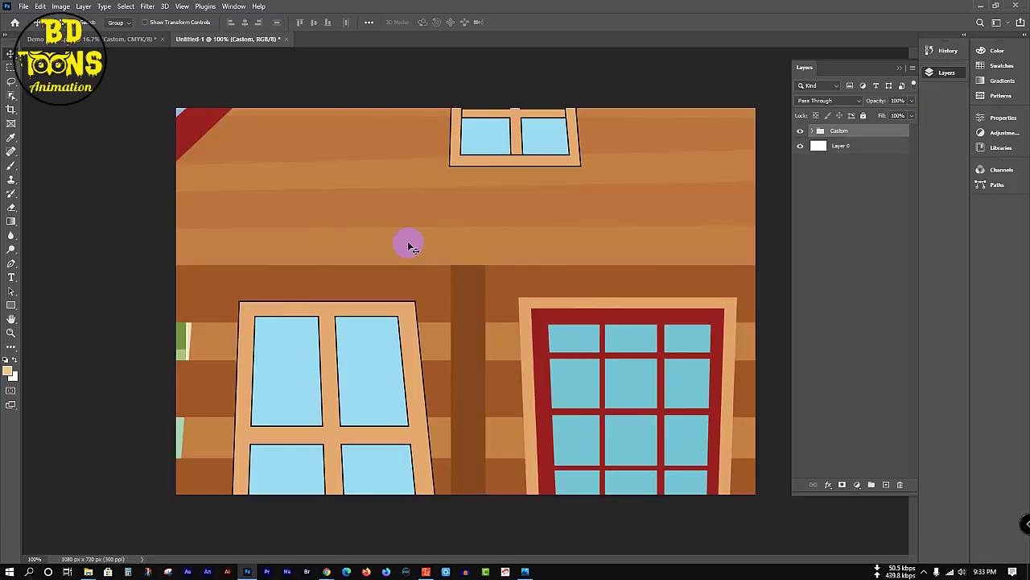
Try to free-transform the oversized Castom group in the 1080 x 720 px document.
scroll(409, 245, down, 5)
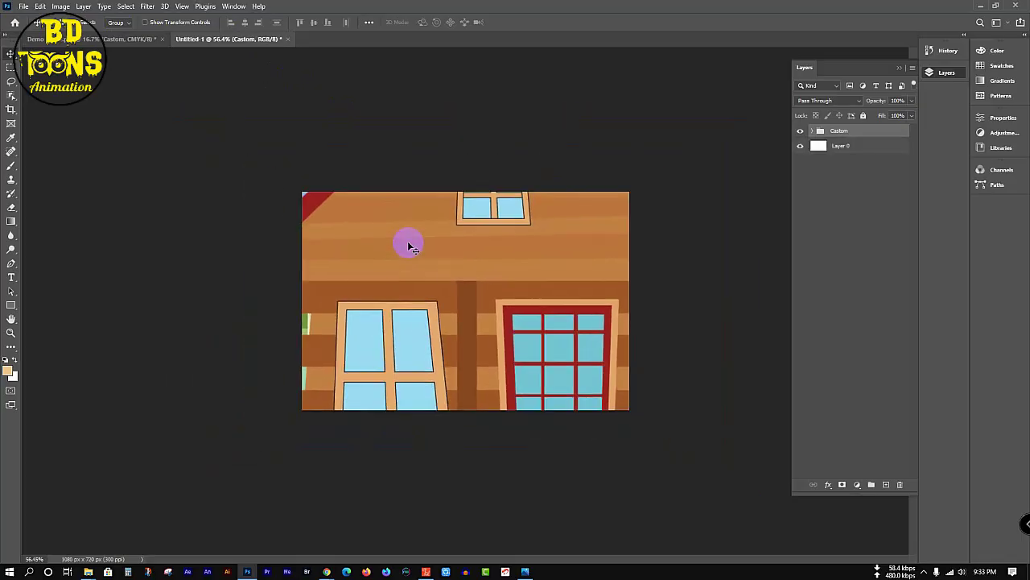
key(ctrl)
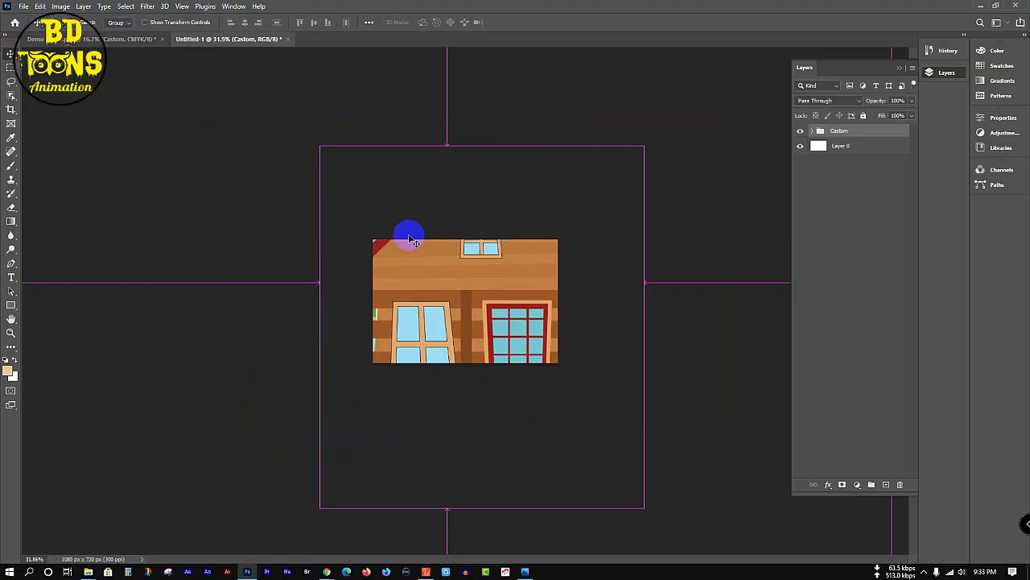
key(ctrl+t)
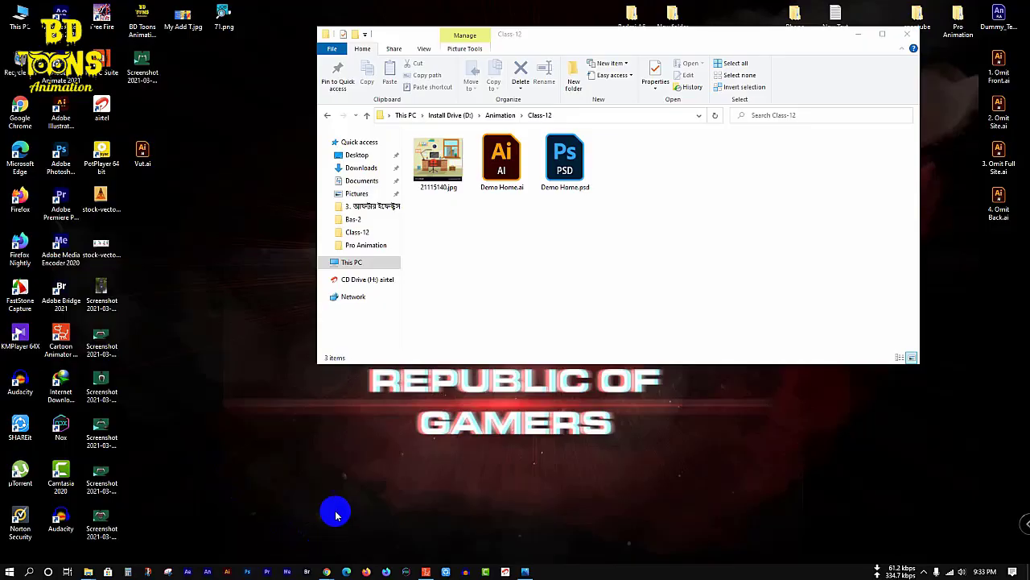
Relaunch Photoshop from the desktop and dismiss the Creative Cloud repair dialog.
click(248, 572)
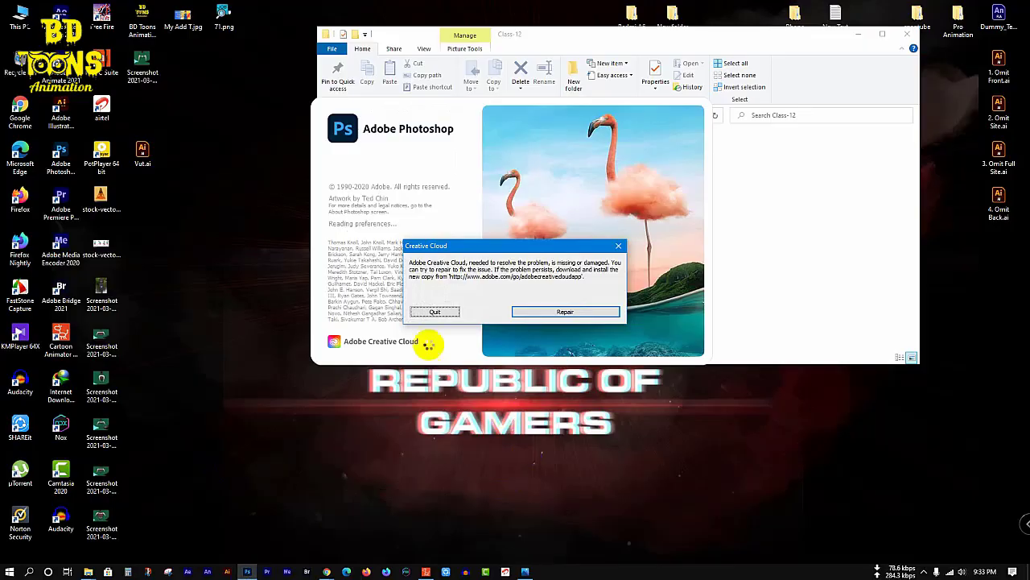
click(435, 312)
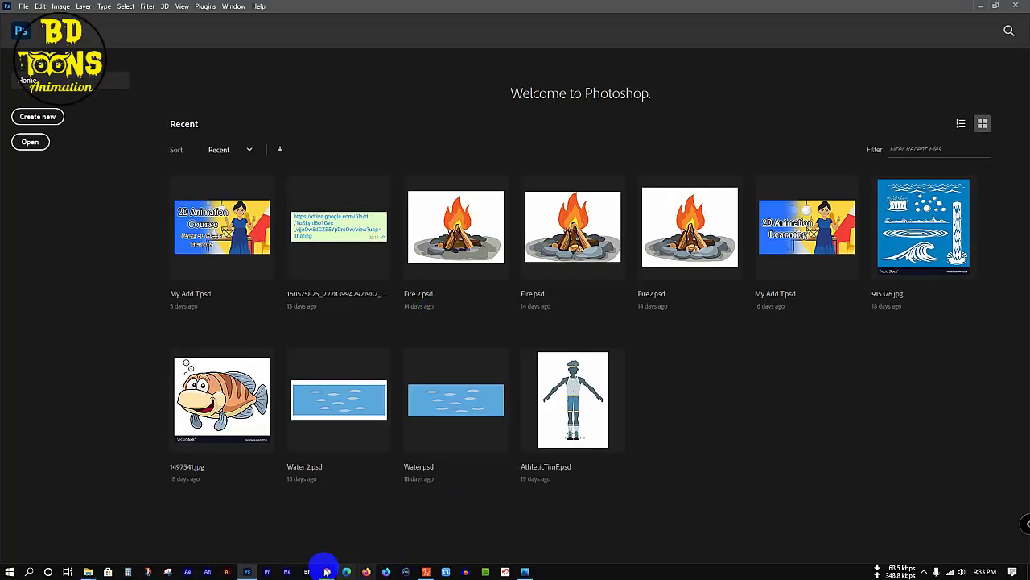
Switch to the Google Meet call in Chrome and mute the microphone.
mouse_move(319, 569)
click(285, 537)
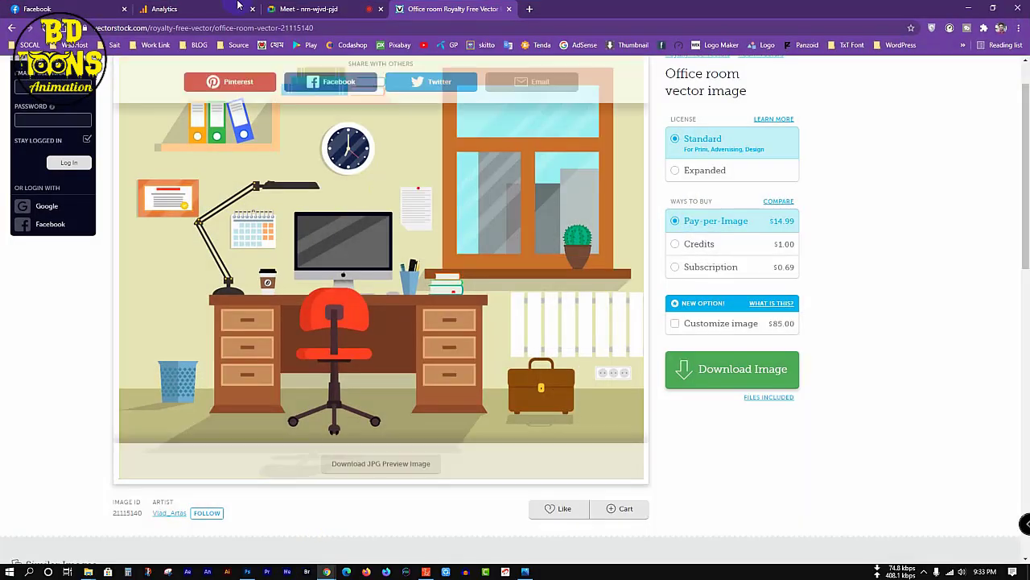
click(338, 9)
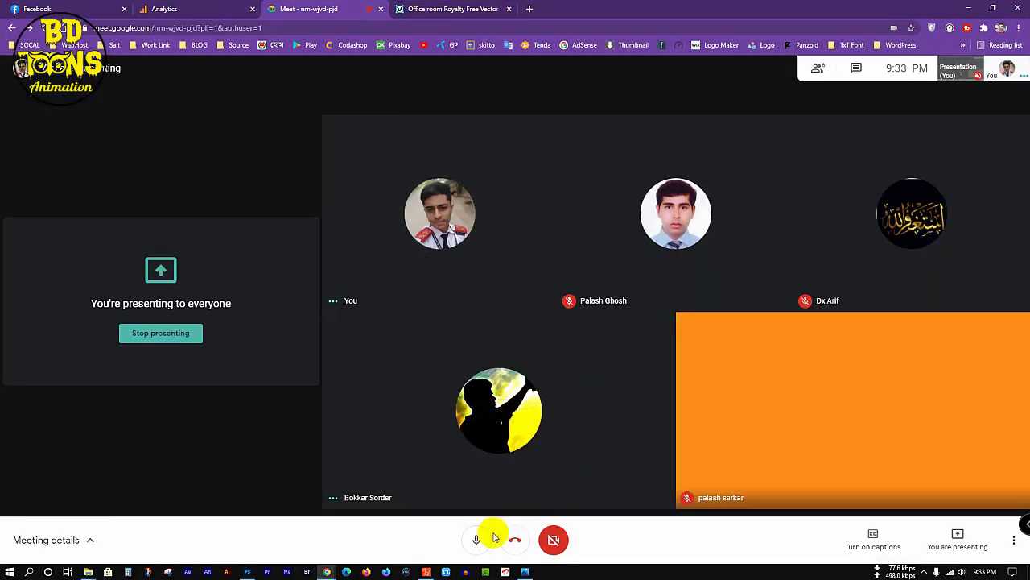
click(477, 540)
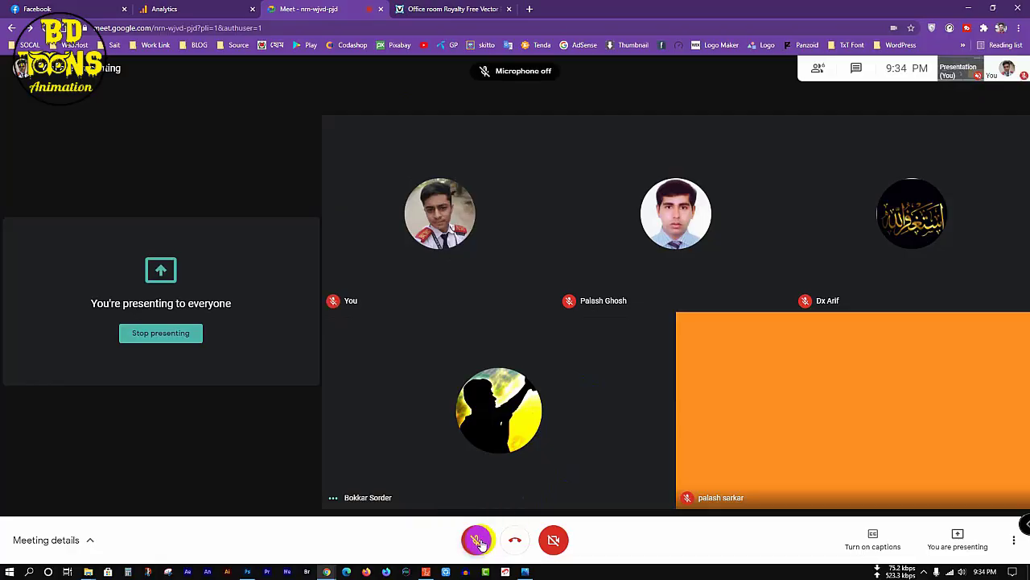
Open Demo Home.psd from the Class-12 folder in Photoshop, dismissing the Creative Cloud dialog without repairing.
click(968, 8)
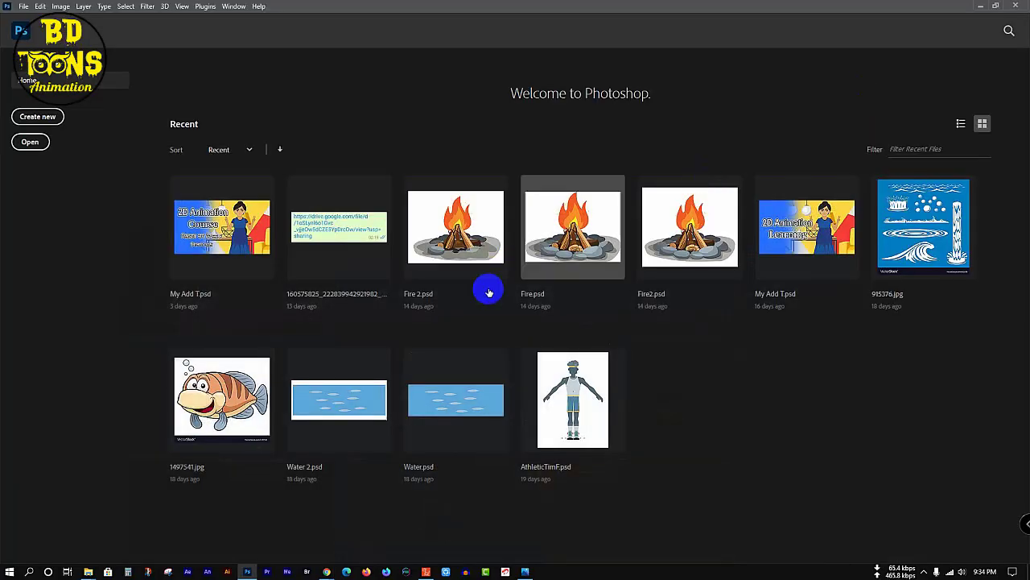
click(980, 6)
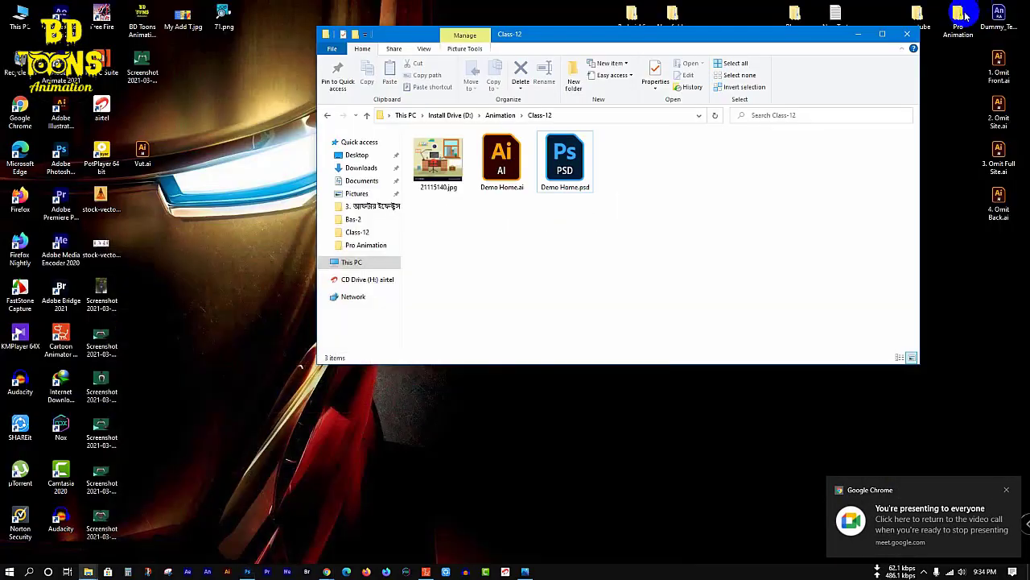
click(250, 572)
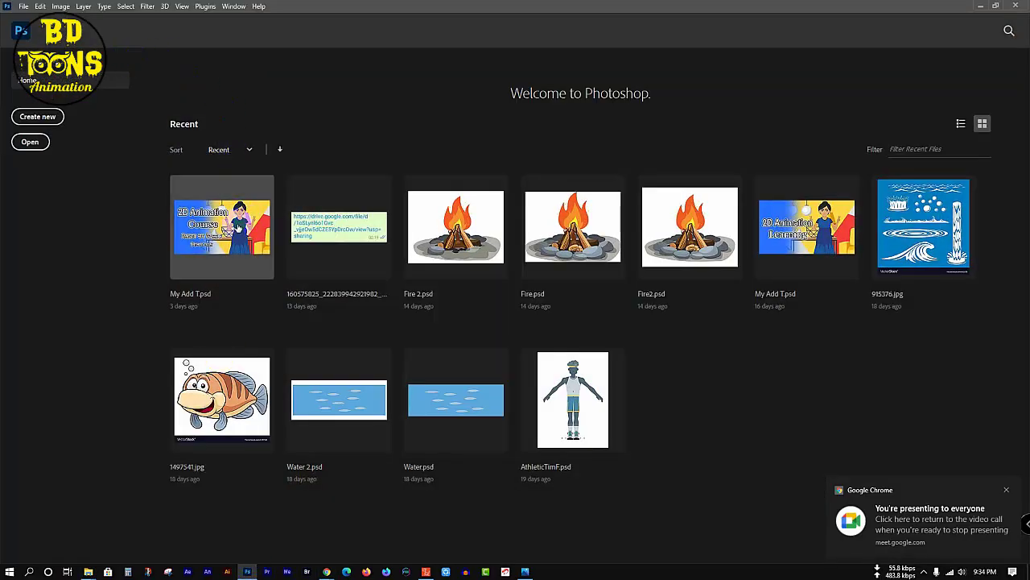
click(980, 7)
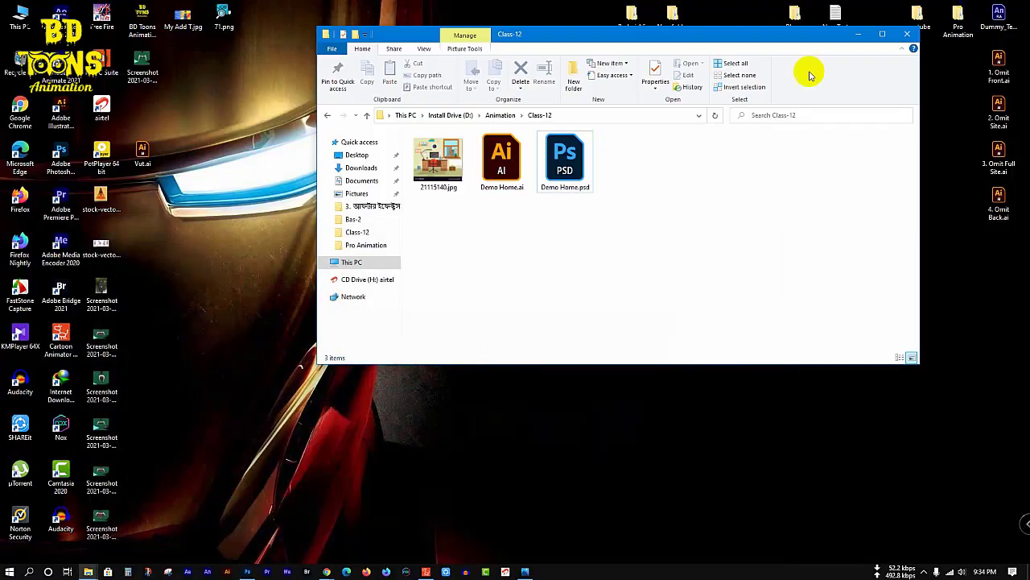
click(570, 165)
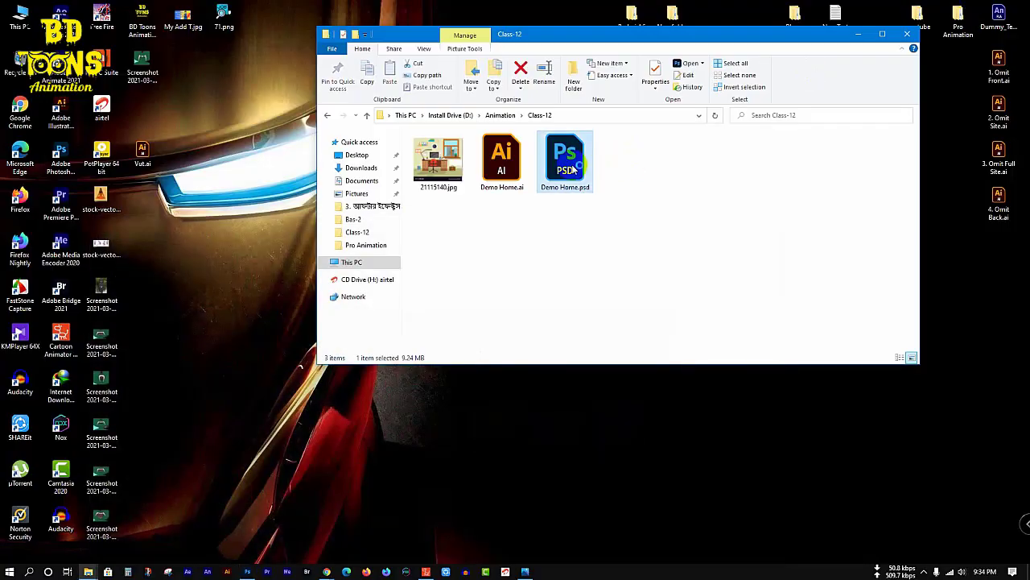
double_click(570, 165)
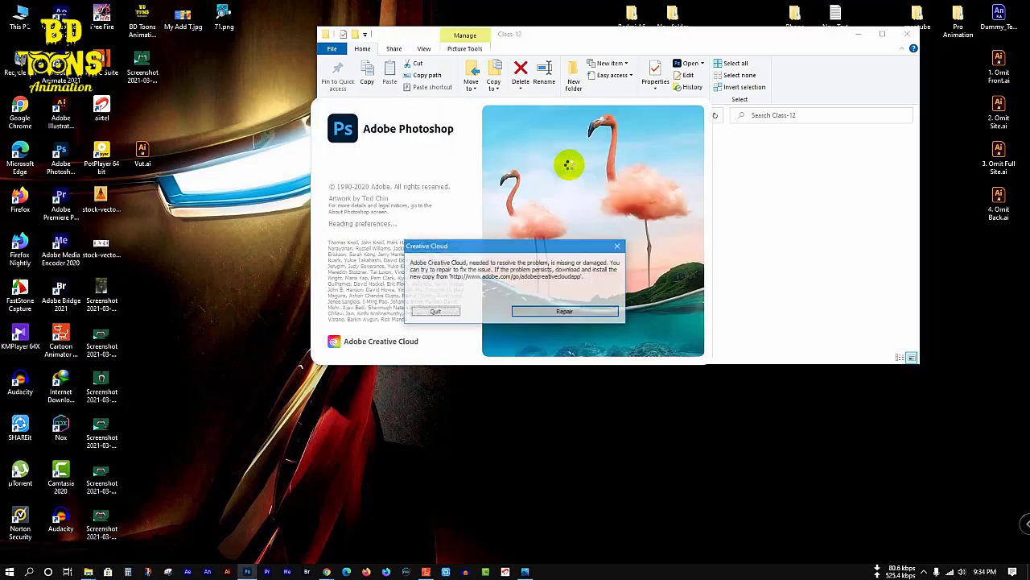
click(434, 311)
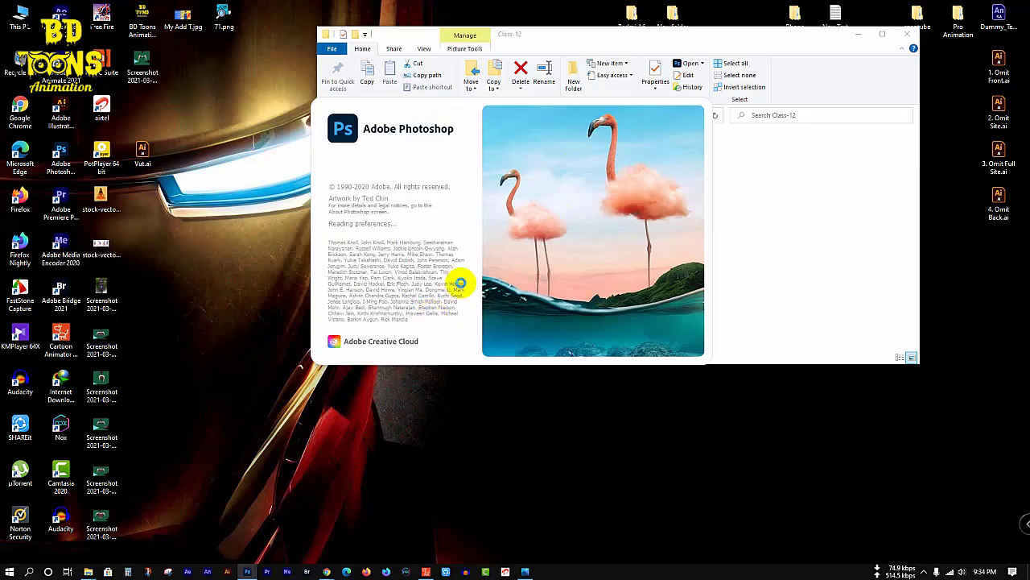
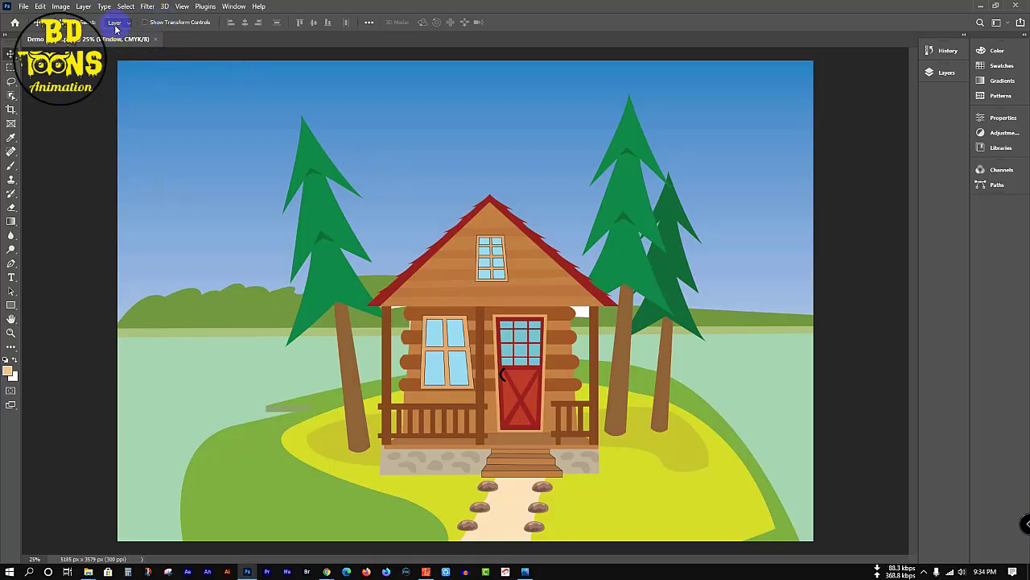
Create a new document 1080 pixels wide and 720 pixels high at 300 pixels/inch in RGB Color.
click(22, 7)
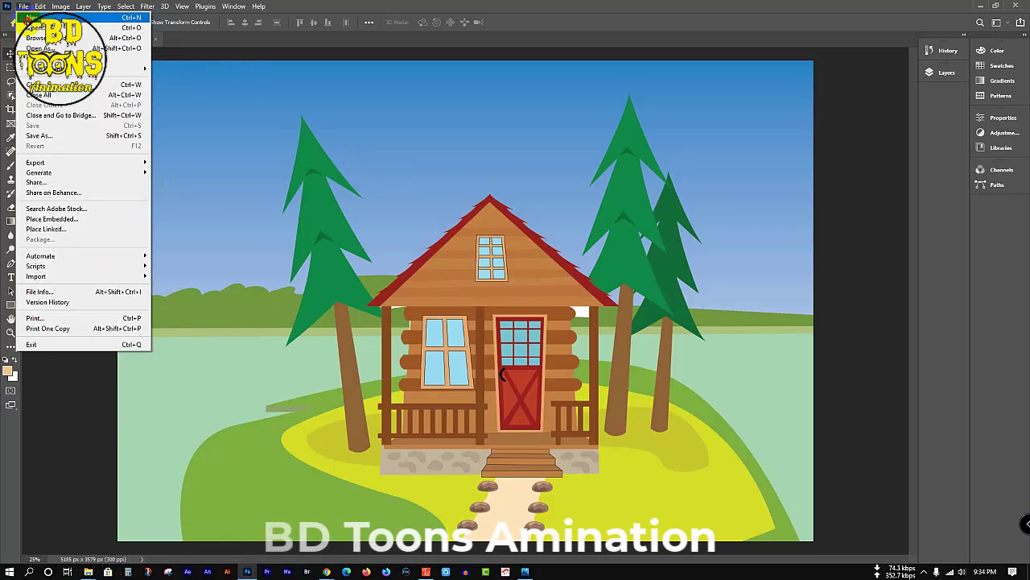
click(28, 19)
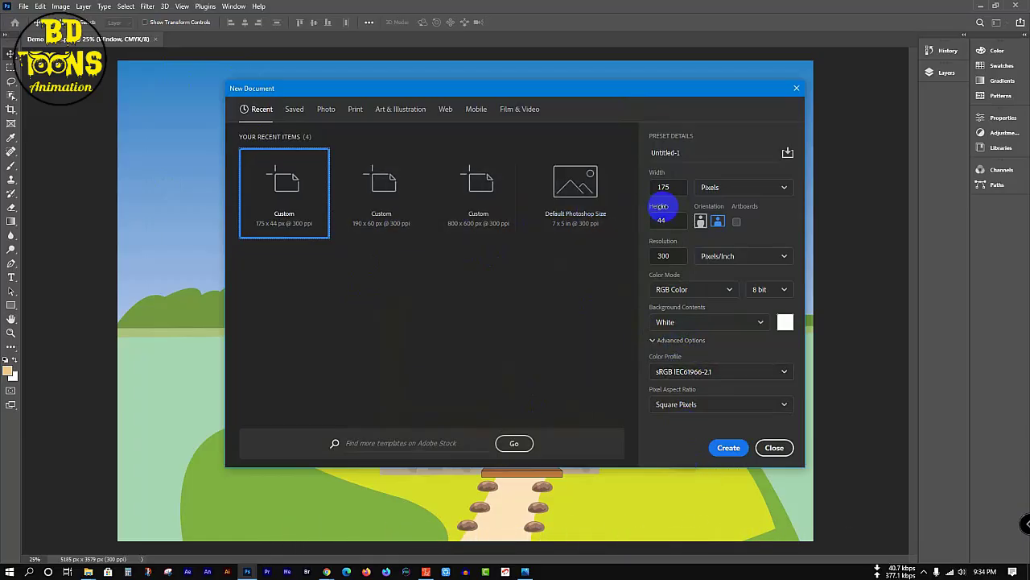
click(668, 187)
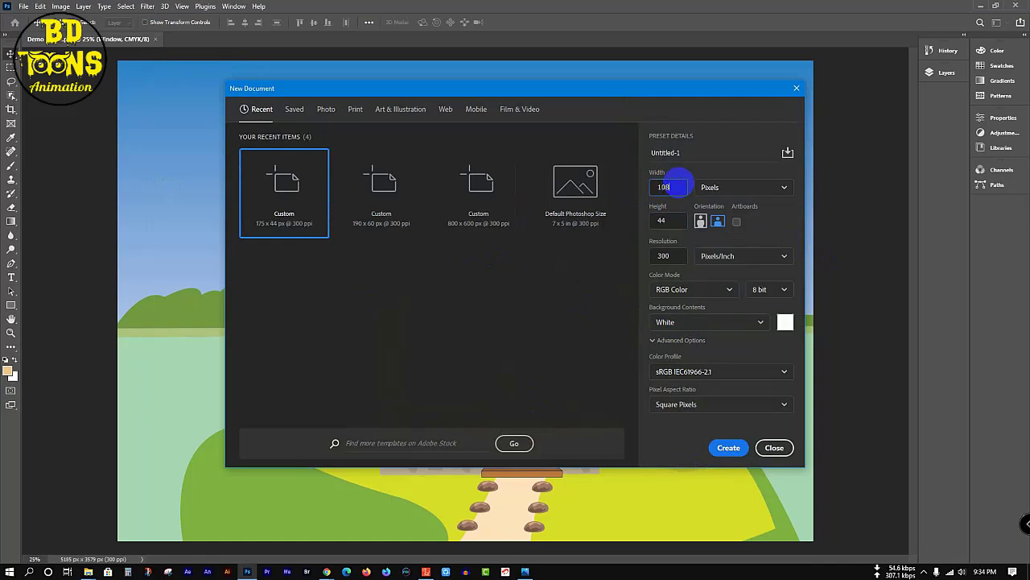
double_click(669, 221)
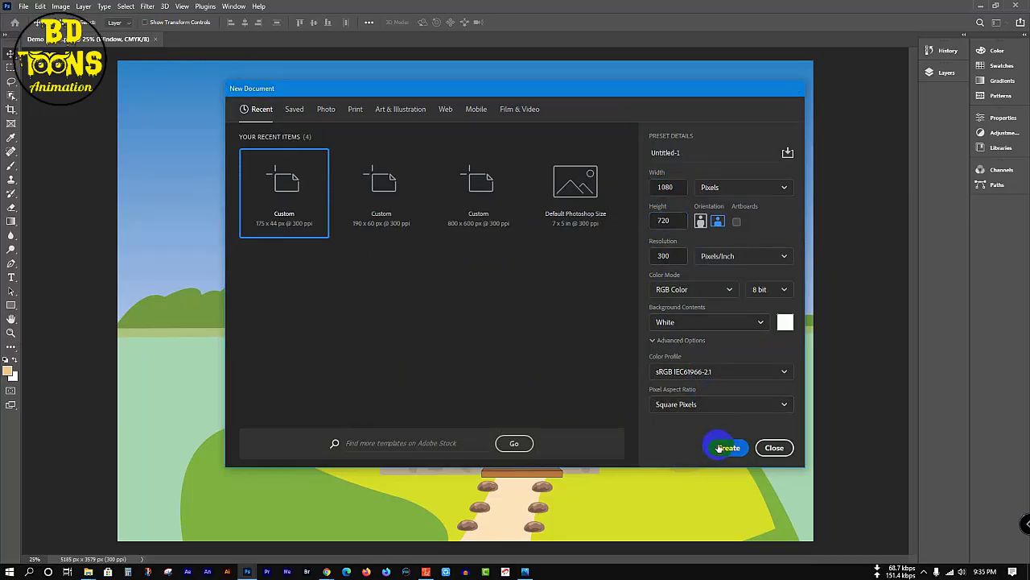
click(722, 446)
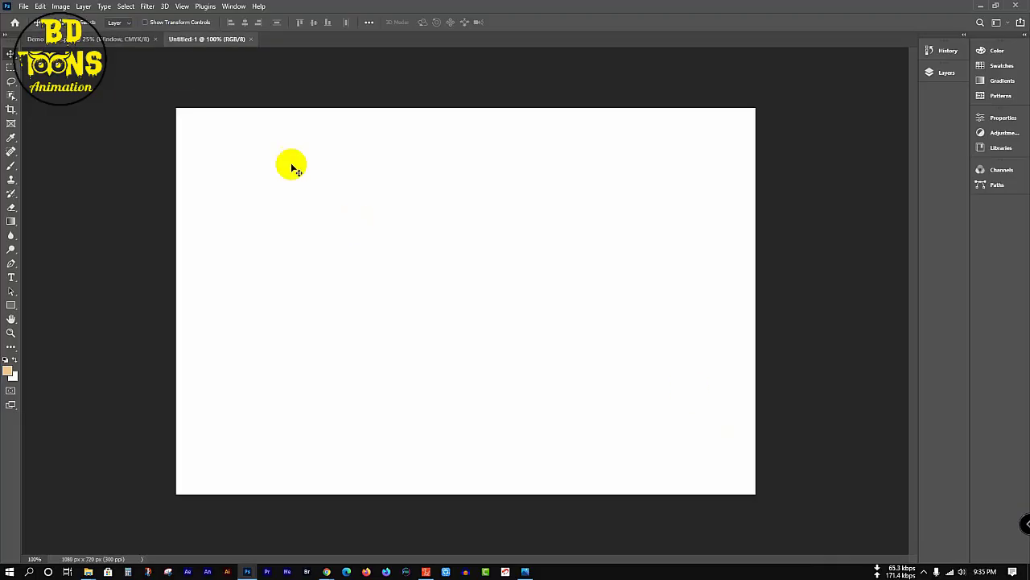
Show the layers of the Demo Home document and collapse all its layer groups from Window down to Gap.
click(126, 39)
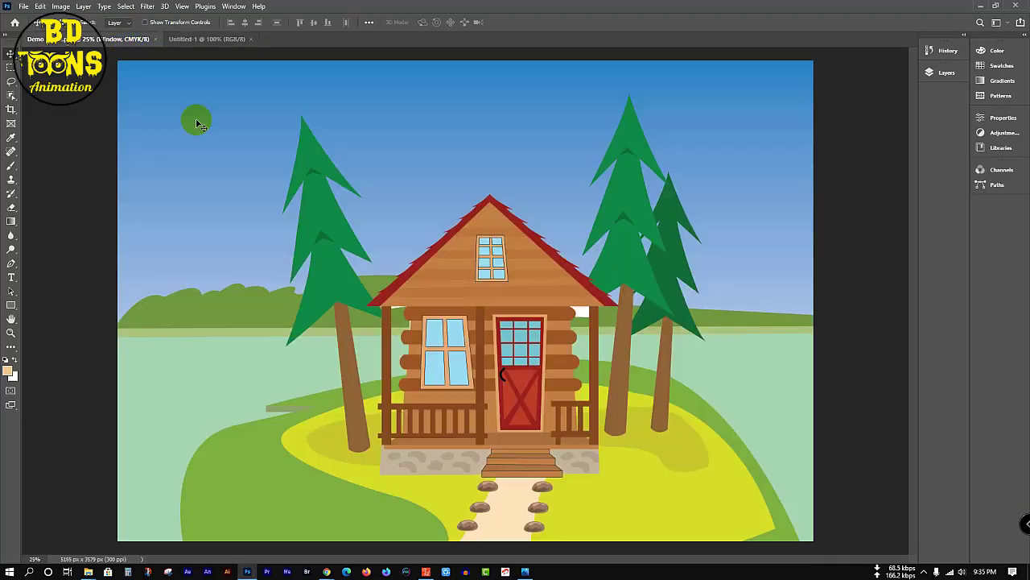
click(944, 73)
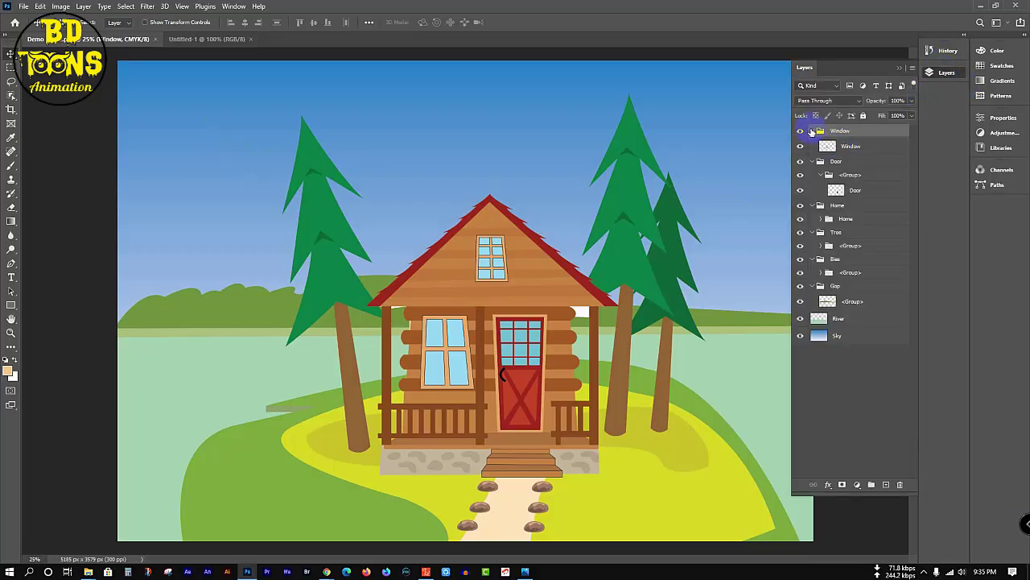
click(812, 130)
click(812, 144)
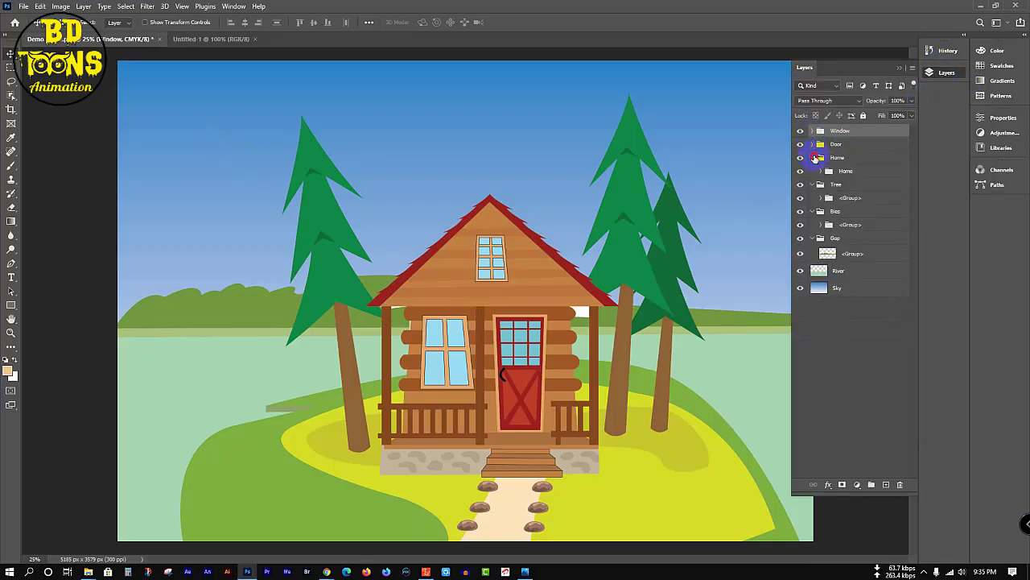
click(813, 158)
click(813, 171)
click(812, 184)
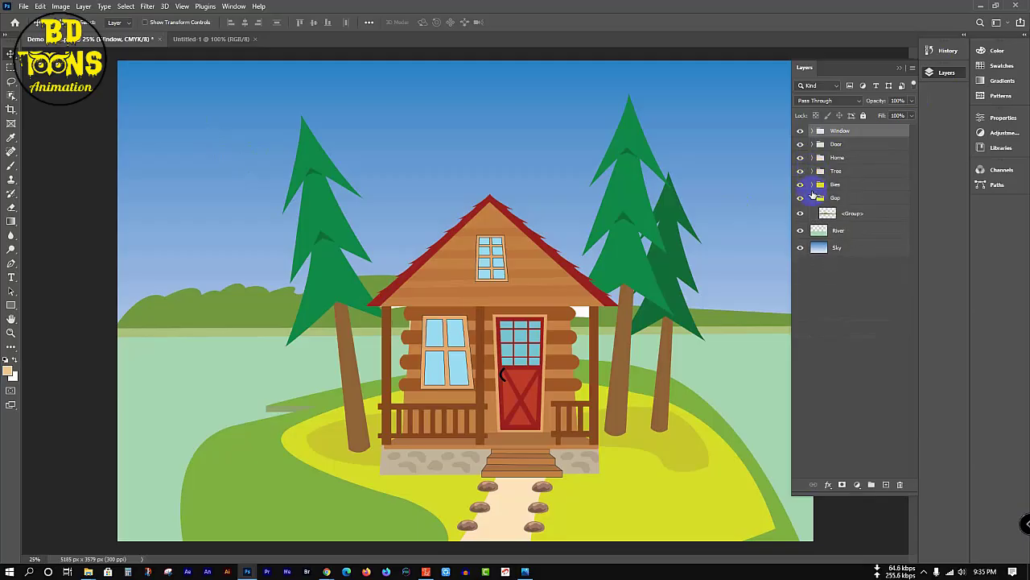
click(811, 198)
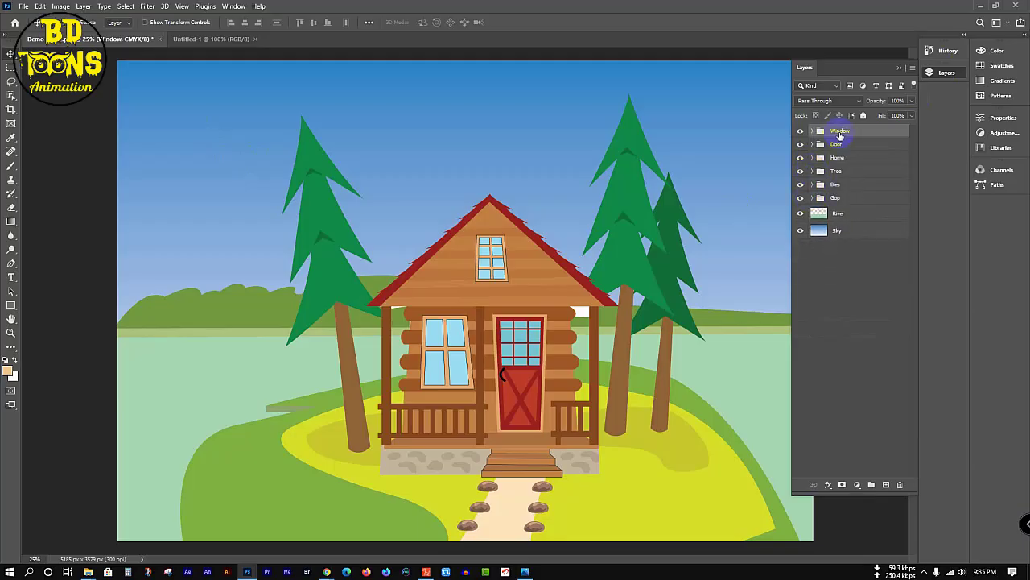
Merge each layer group in Demo Home, from Window down to Gap, into its own single layer.
key(ctrl+shift+g)
click(841, 148)
key(ctrl+shift+g)
click(841, 165)
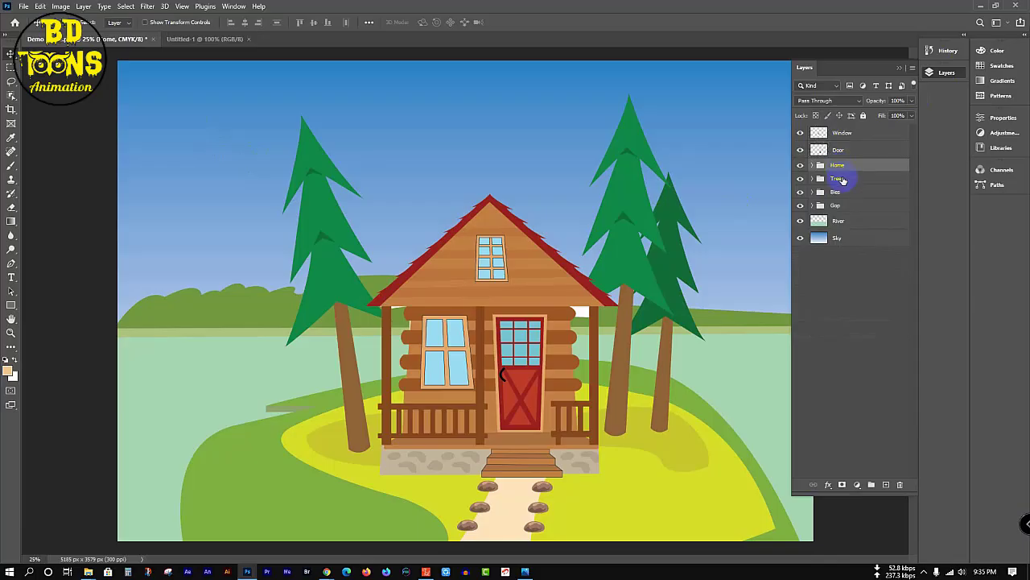
key(ctrl+shift+g)
click(841, 185)
key(ctrl+shift+g)
click(841, 201)
key(ctrl+shift+g)
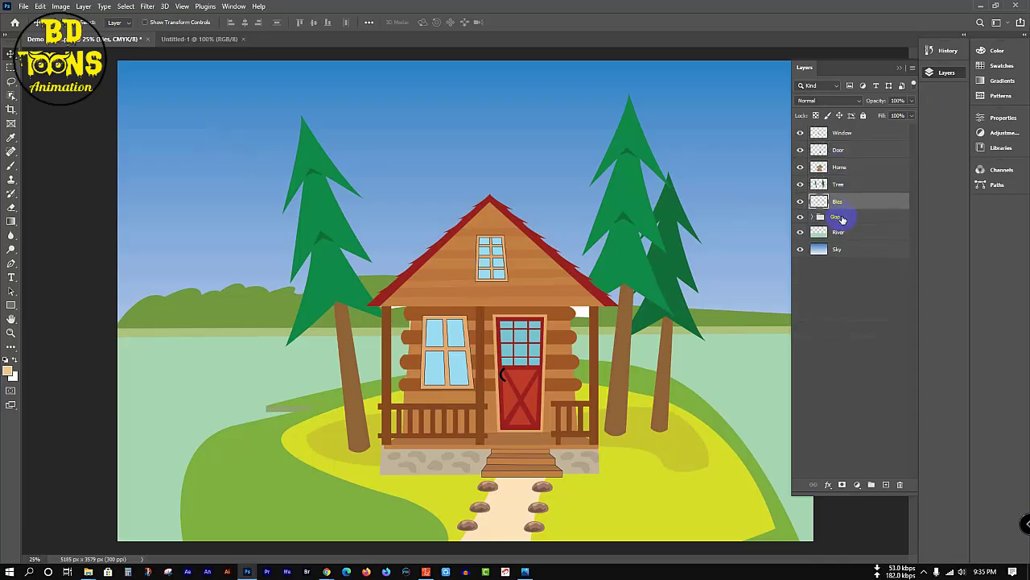
click(841, 217)
key(ctrl+shift+g)
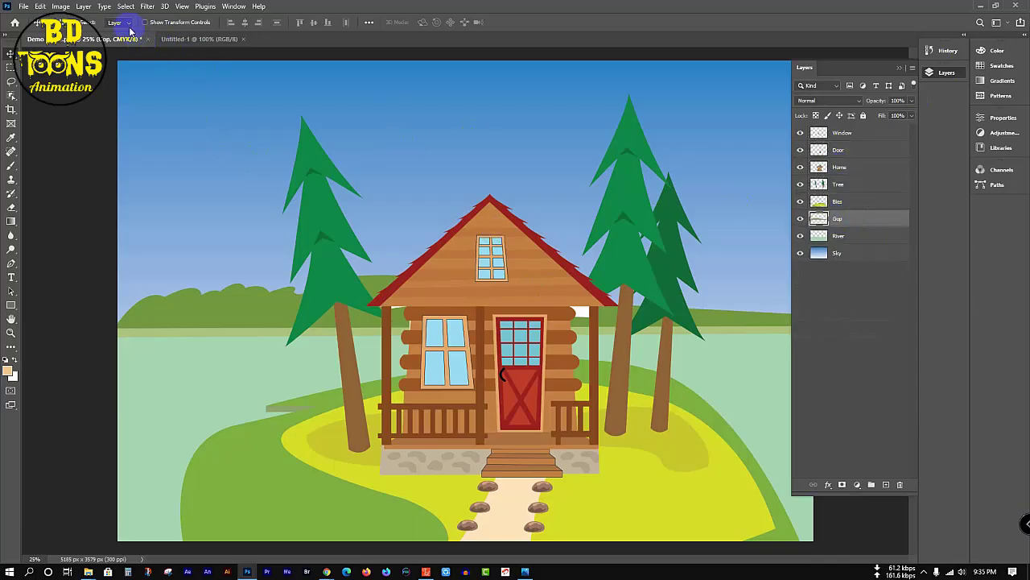
Save Demo Home.psd with all layers from Window to Sky selected, and copy them into the new 1080 x 720 document.
click(869, 255)
shift+click(860, 132)
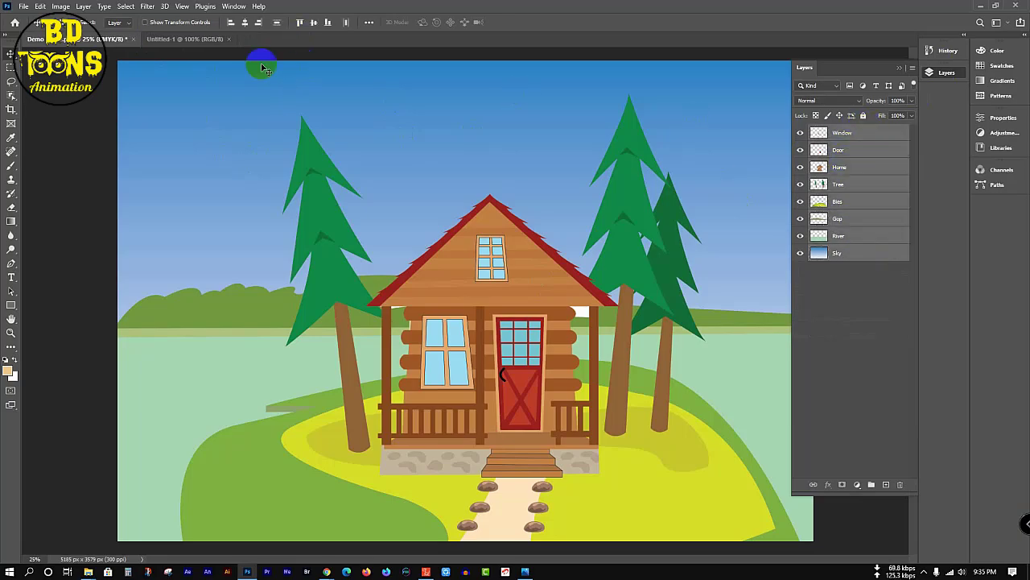
key(ctrl+s)
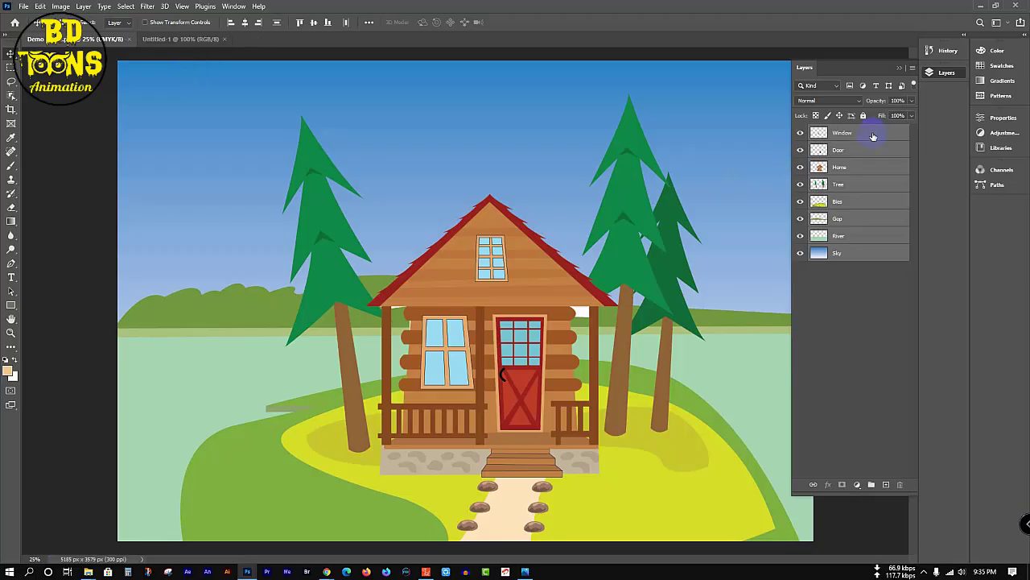
drag(143, 78, 343, 223)
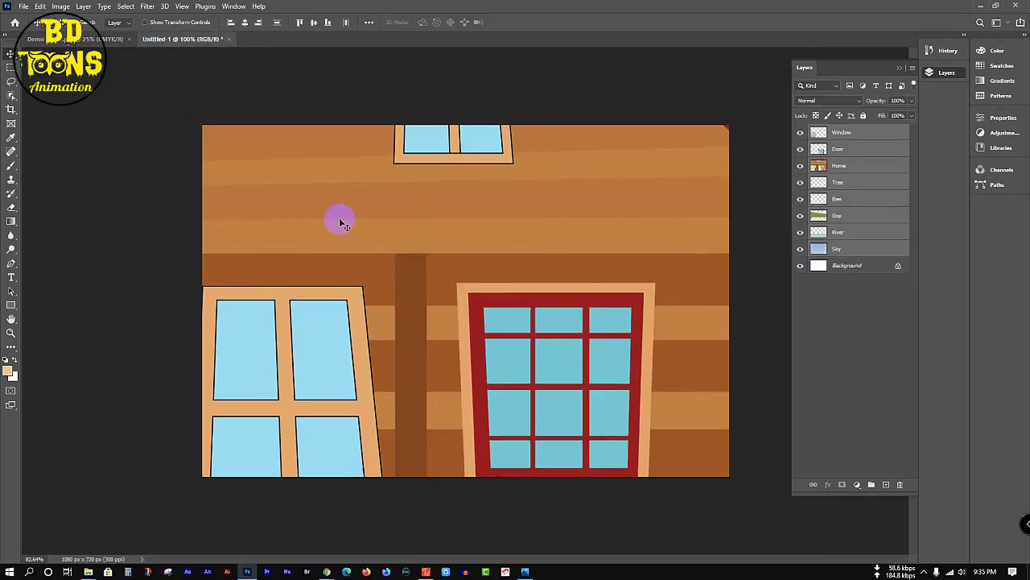
scroll(343, 223, down, 6)
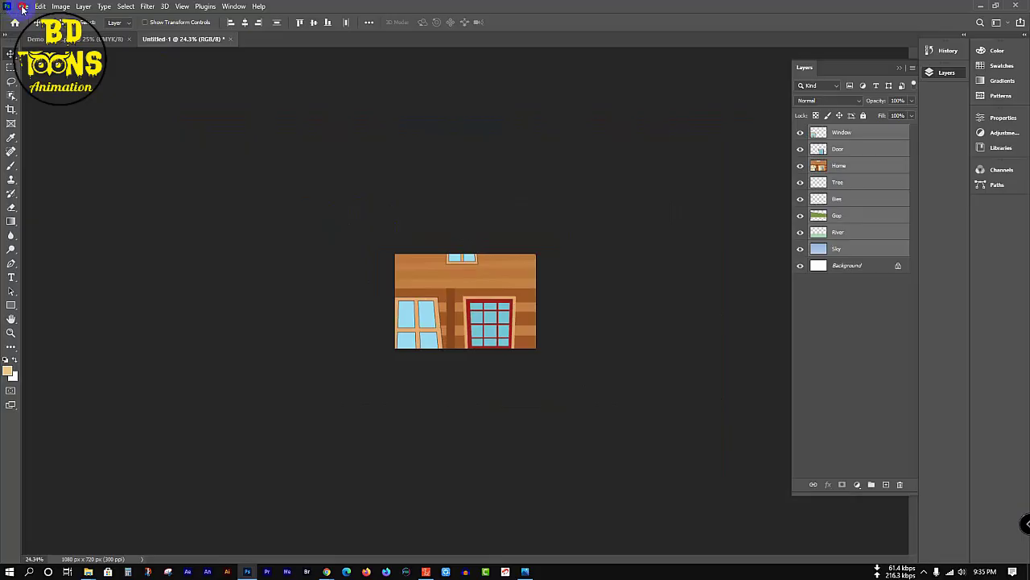
Save the new document in Photoshop format as Demo Home Rig.psd in the Class-12 folder.
click(22, 9)
click(48, 136)
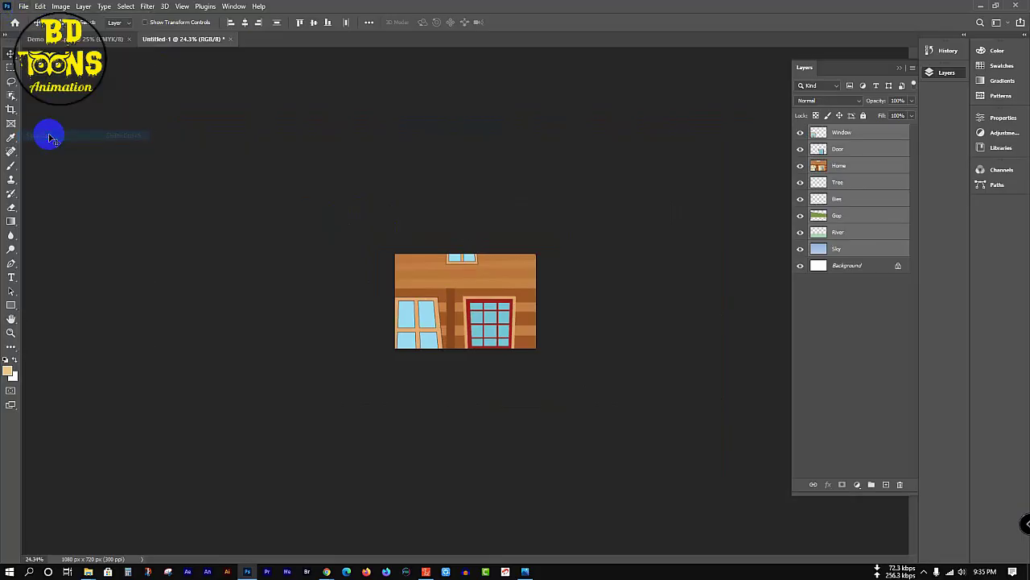
click(575, 384)
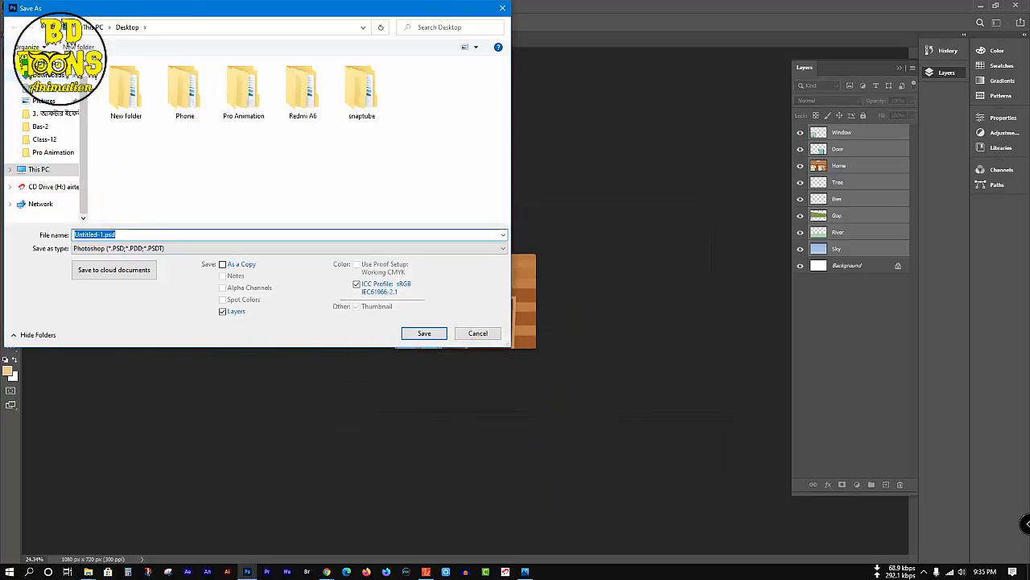
click(37, 63)
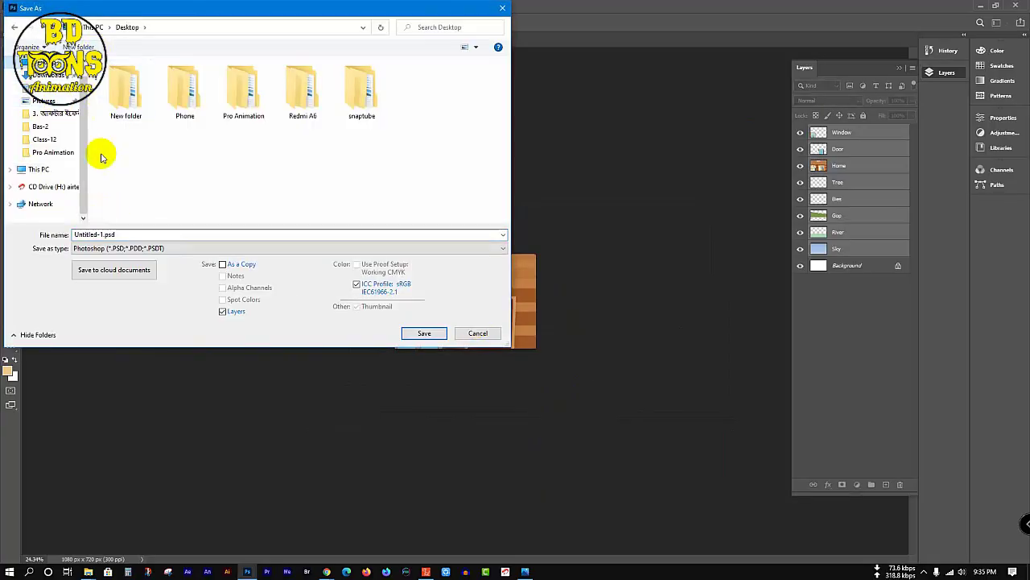
click(61, 140)
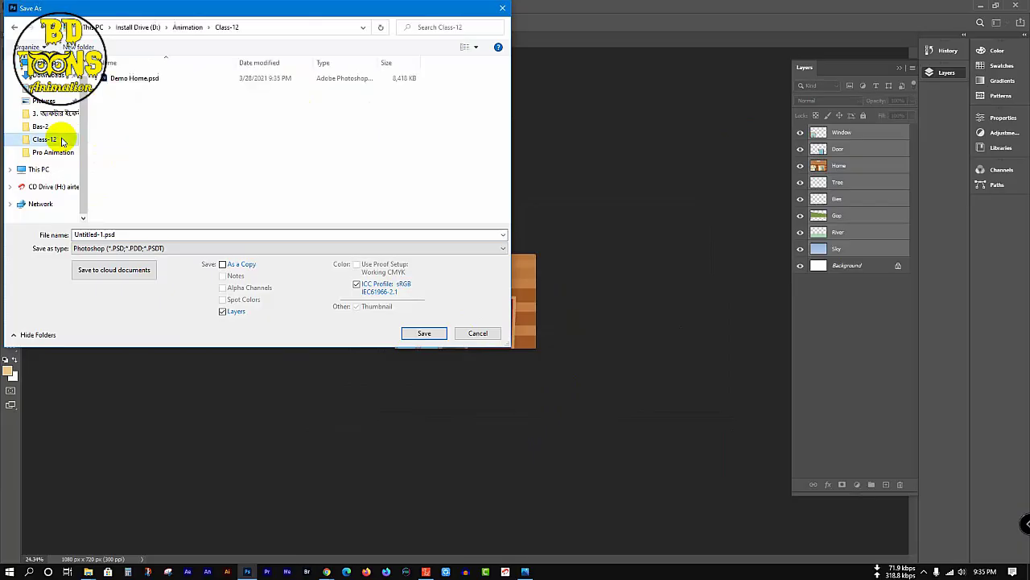
right_click(143, 119)
click(137, 77)
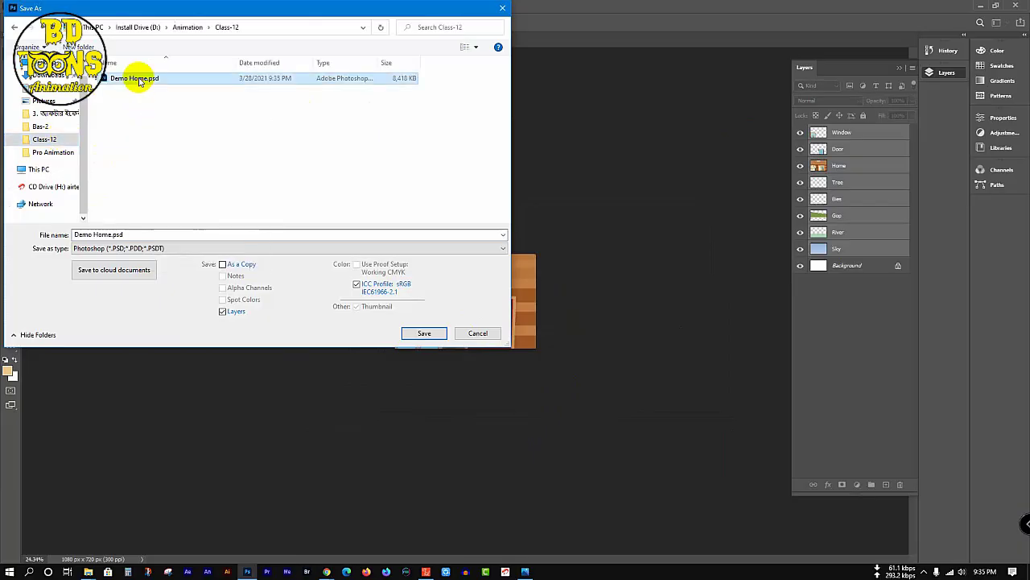
double_click(110, 233)
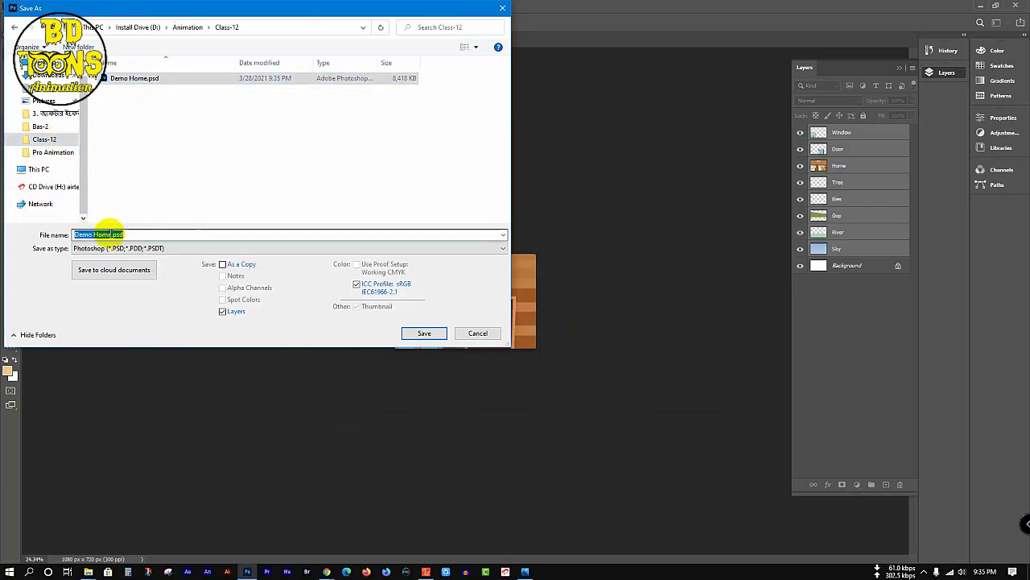
click(113, 233)
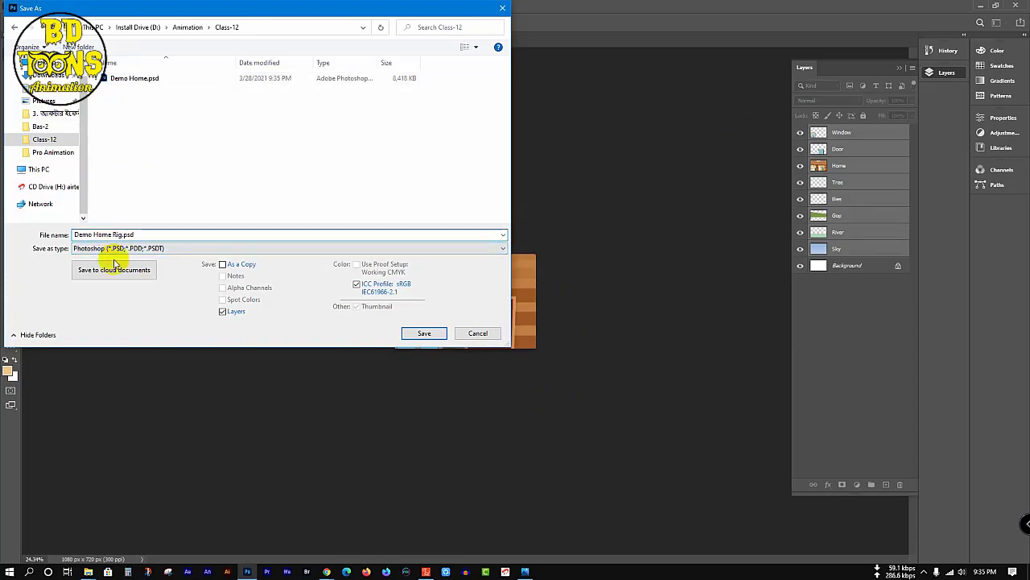
click(422, 333)
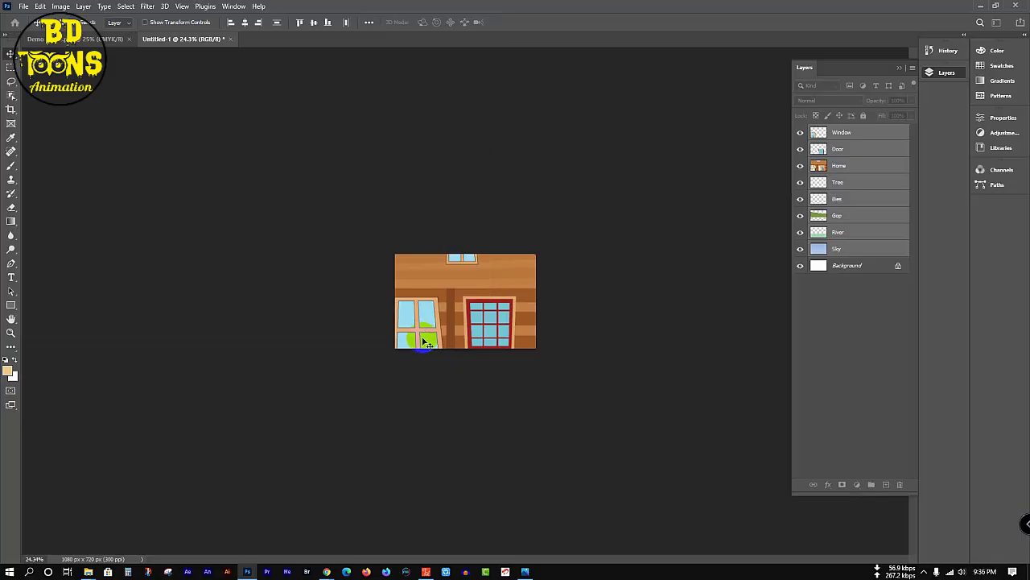
Switch to the Google Meet call in Chrome and turn the microphone on.
mouse_move(326, 569)
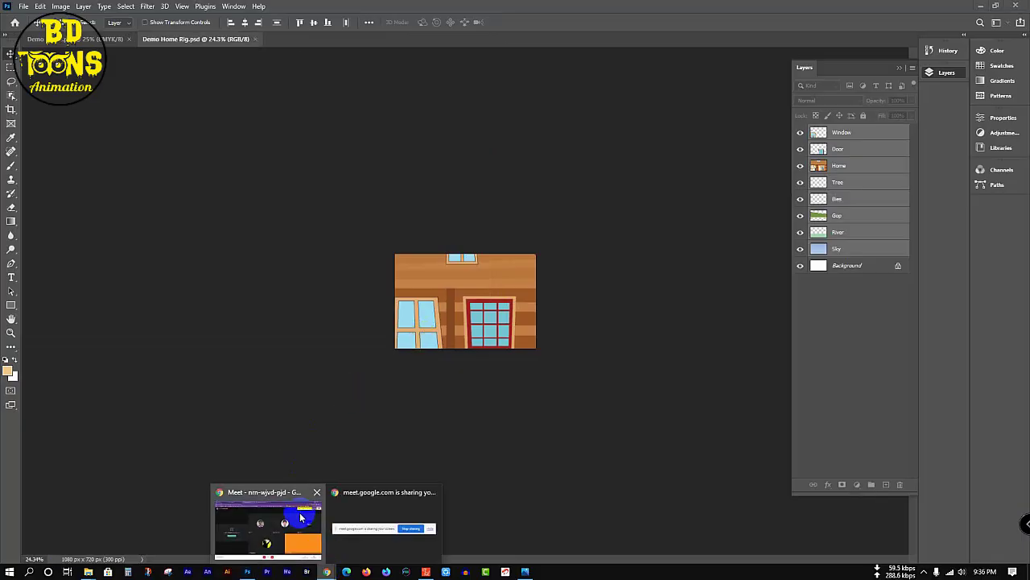
click(300, 517)
click(475, 538)
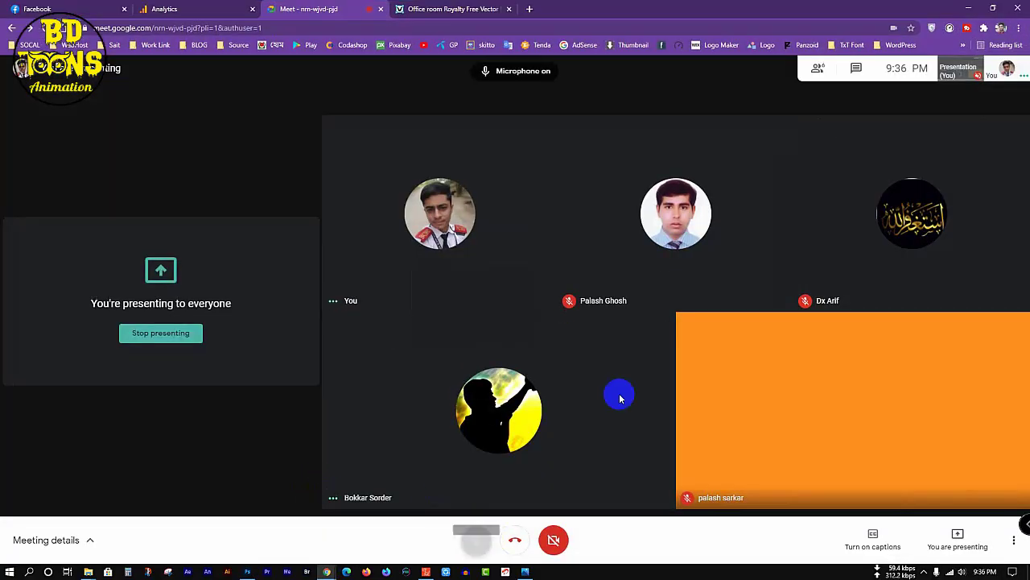
Switch back to Photoshop and scale the copied layers to about 21.31% so the whole house scene fits the Demo Home Rig canvas.
click(969, 7)
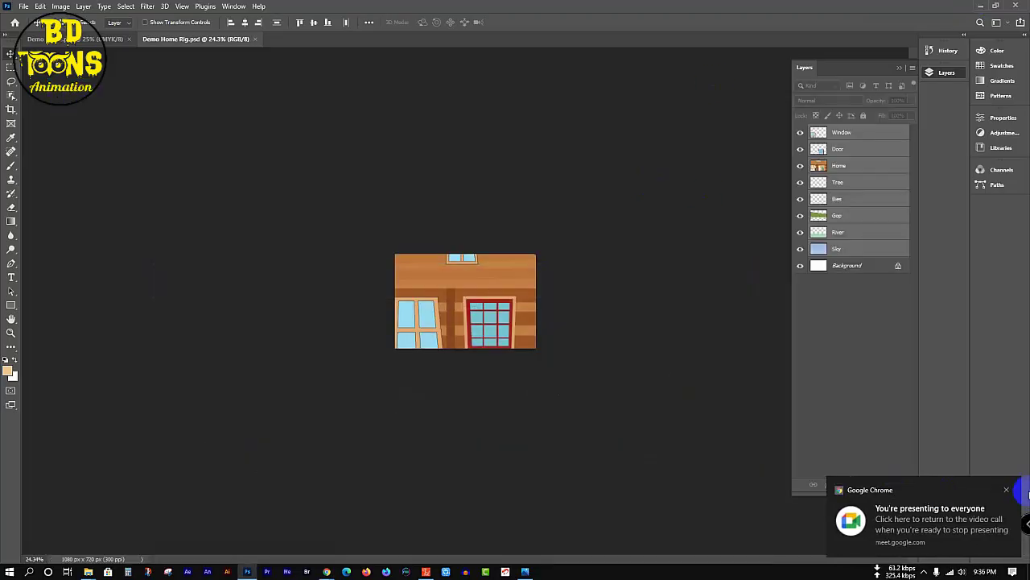
click(1006, 489)
drag(496, 363, 515, 354)
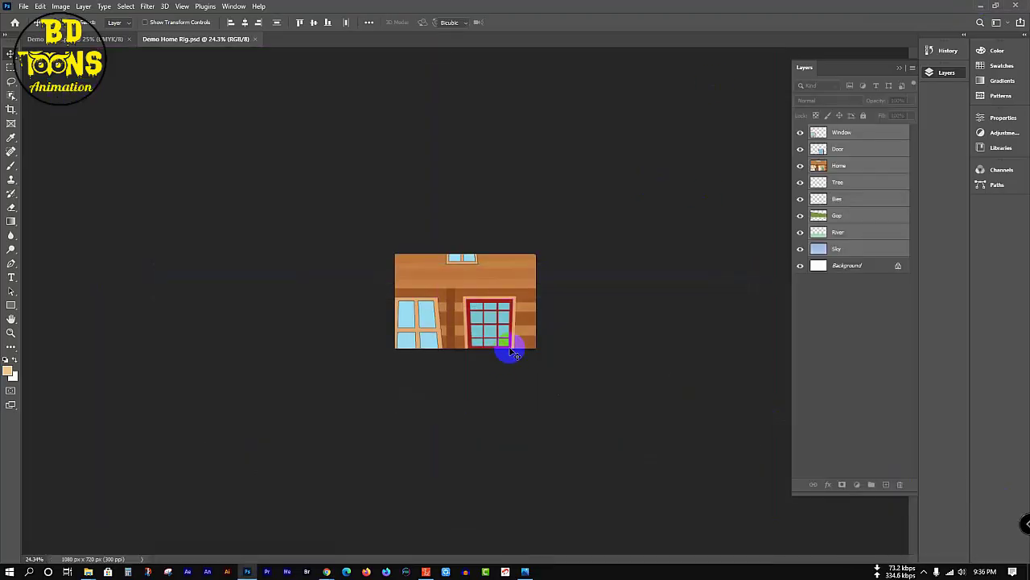
key(ctrl+t)
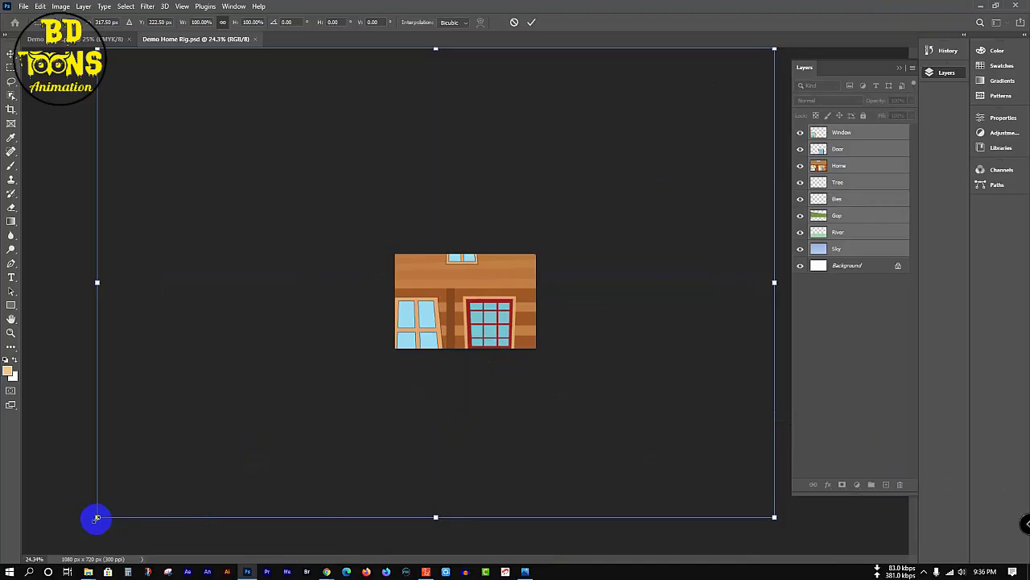
drag(95, 518, 427, 363)
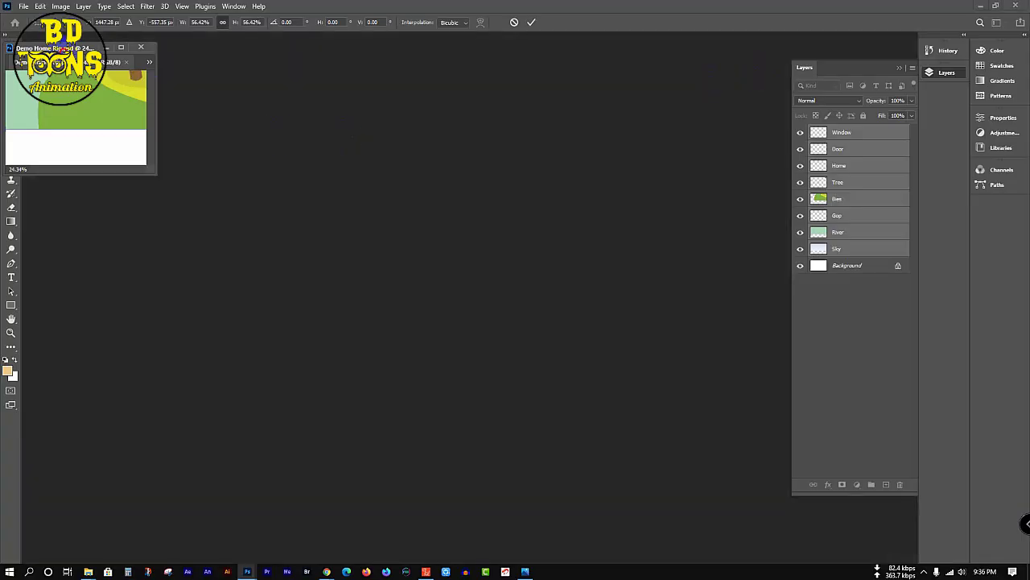
drag(53, 48, 145, 40)
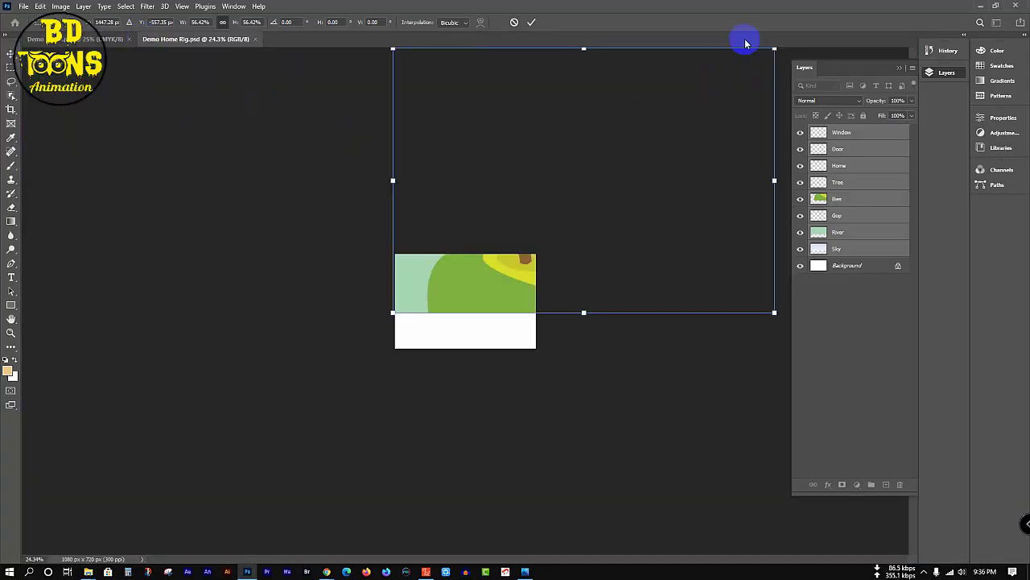
drag(773, 46, 564, 255)
drag(479, 285, 481, 317)
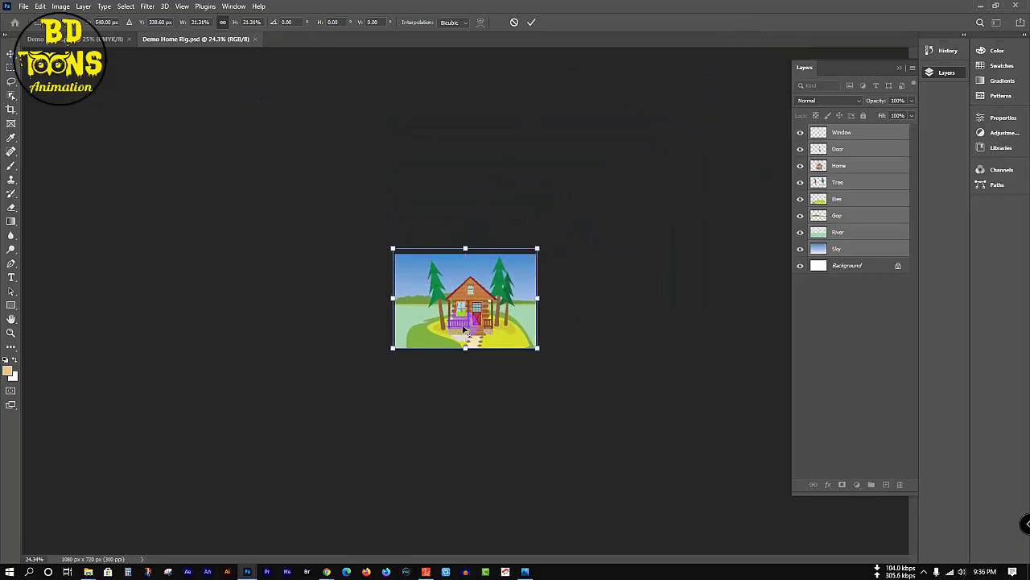
scroll(463, 328, up, 6)
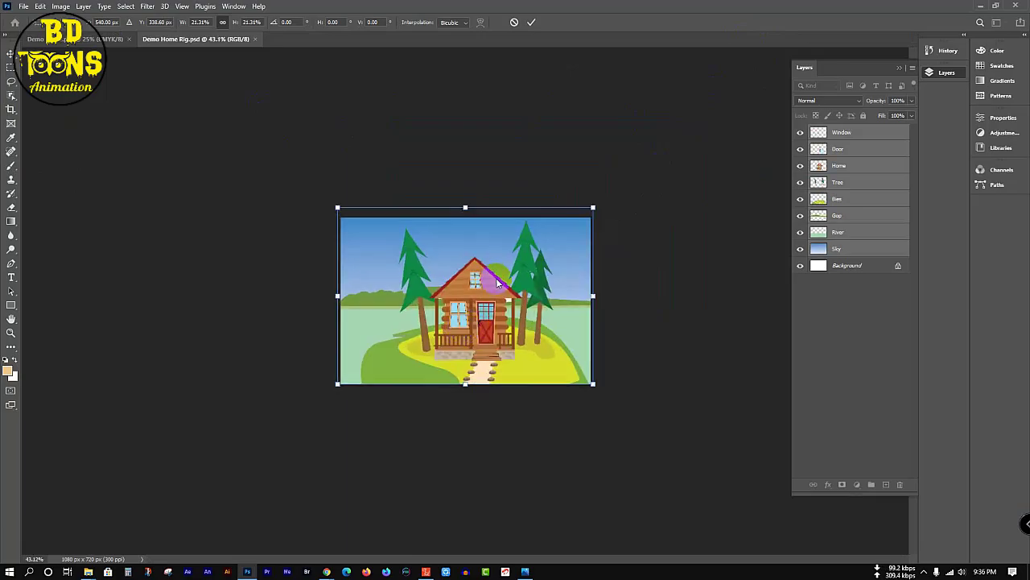
key(alt+space)
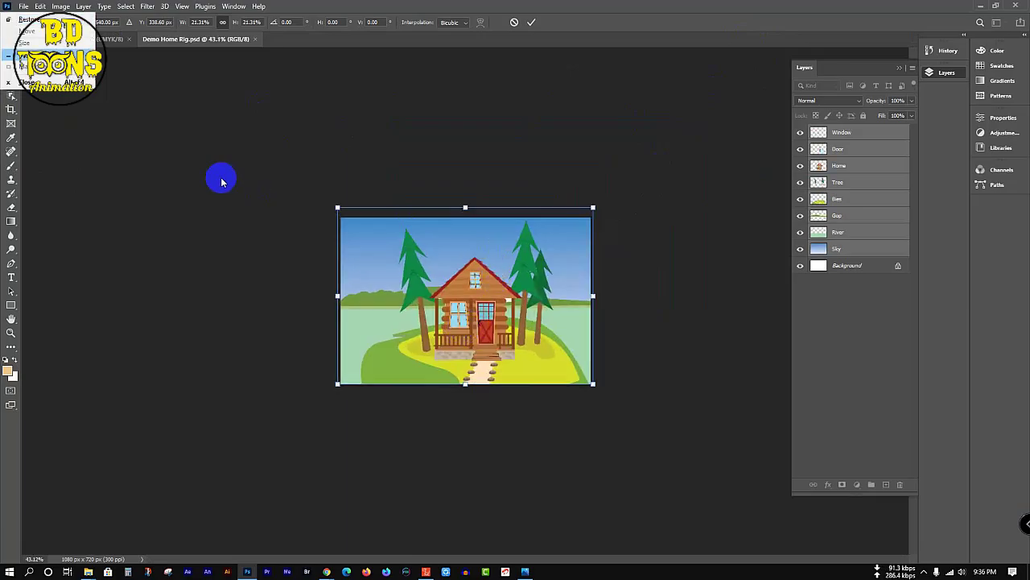
key(Escape)
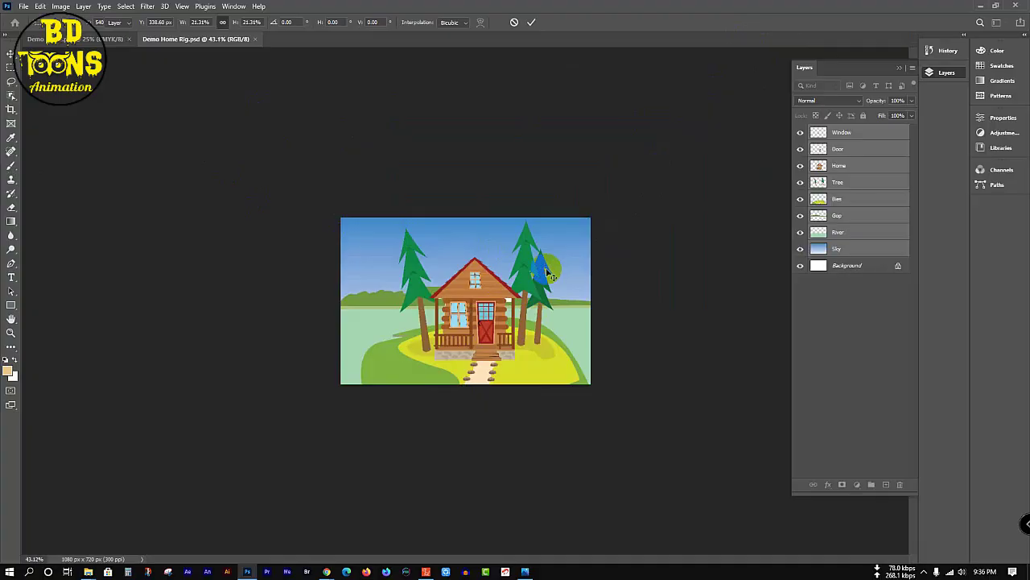
key(Return)
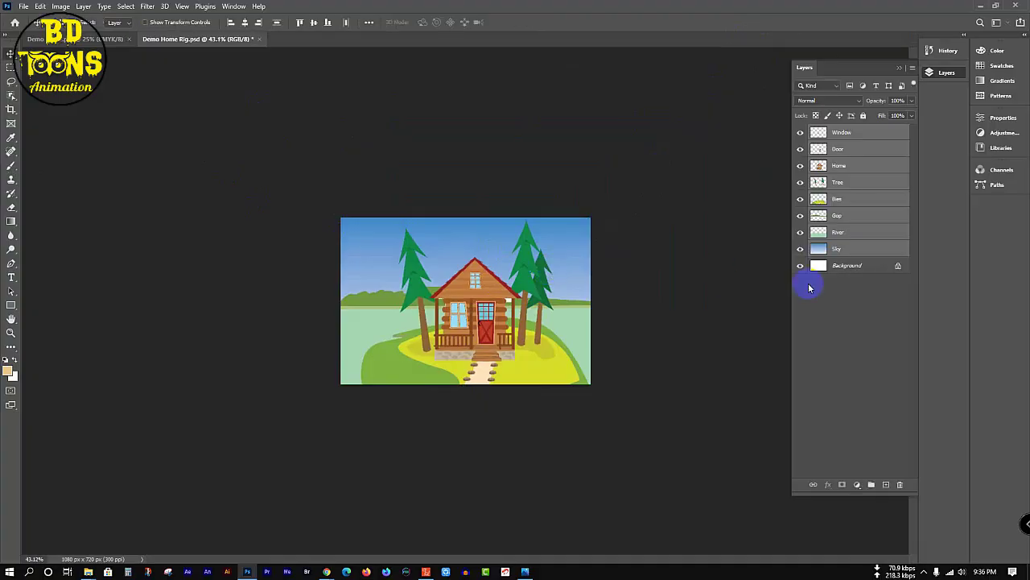
Delete the Background layer from Demo Home Rig.psd and save the document.
click(866, 265)
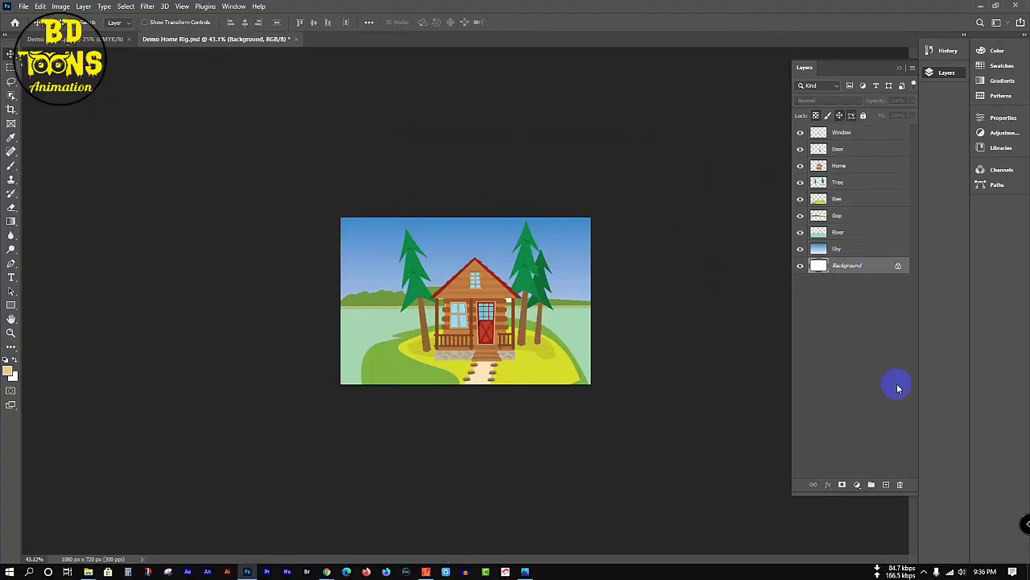
click(901, 485)
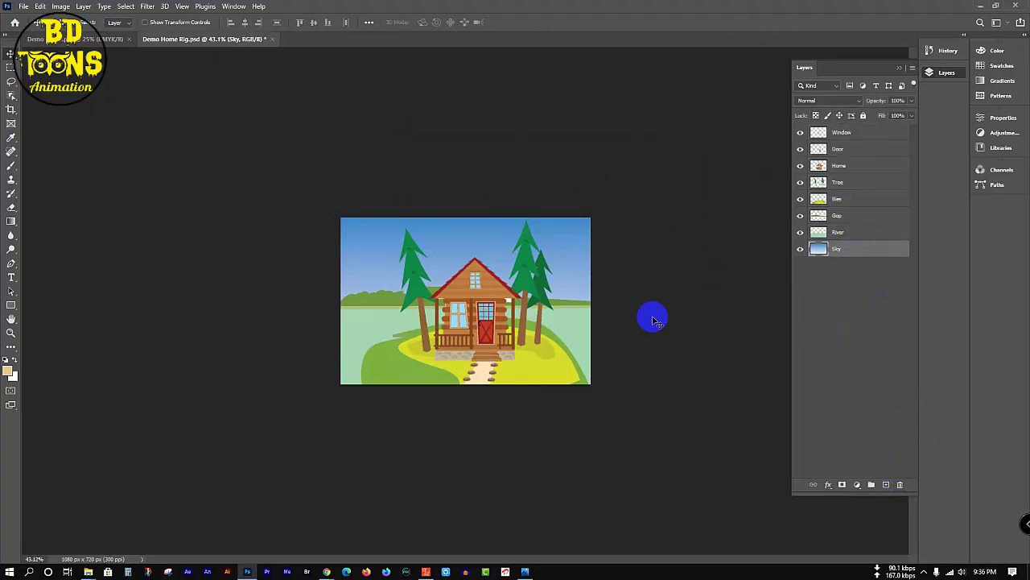
key(ctrl)
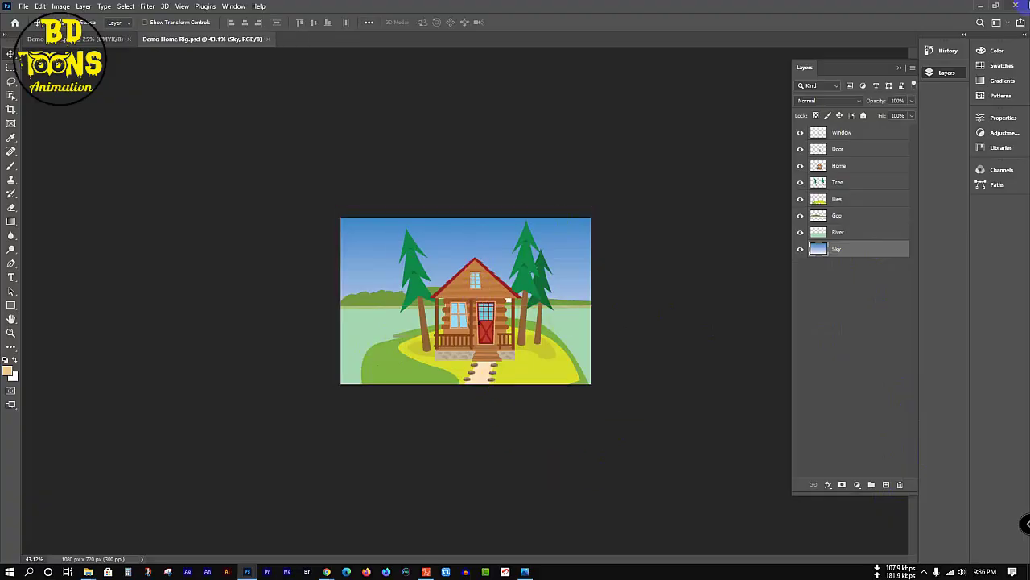
Minimize Photoshop, close the Class-12 folder window and switch to Cartoon Animator 4.
click(985, 5)
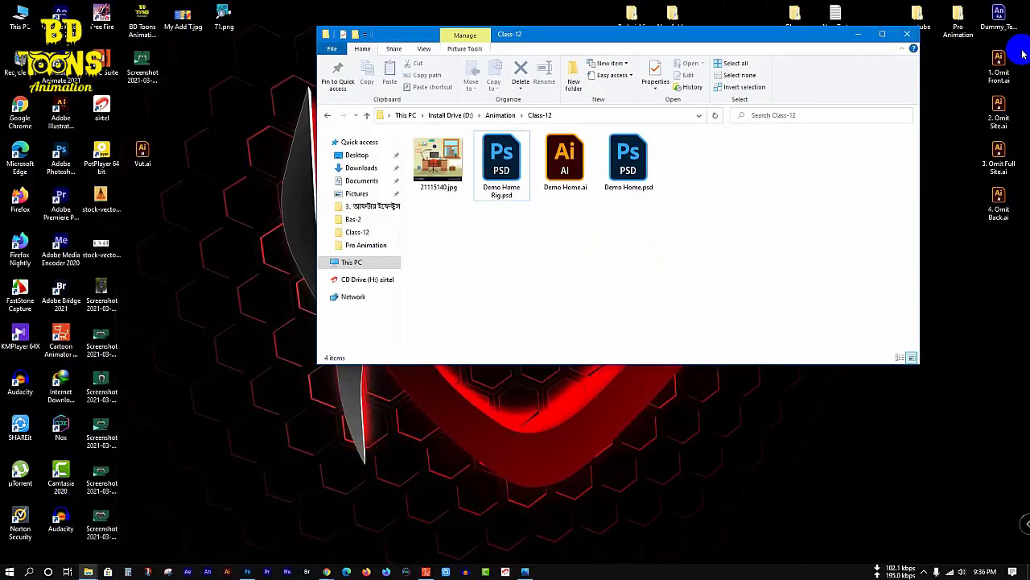
click(908, 34)
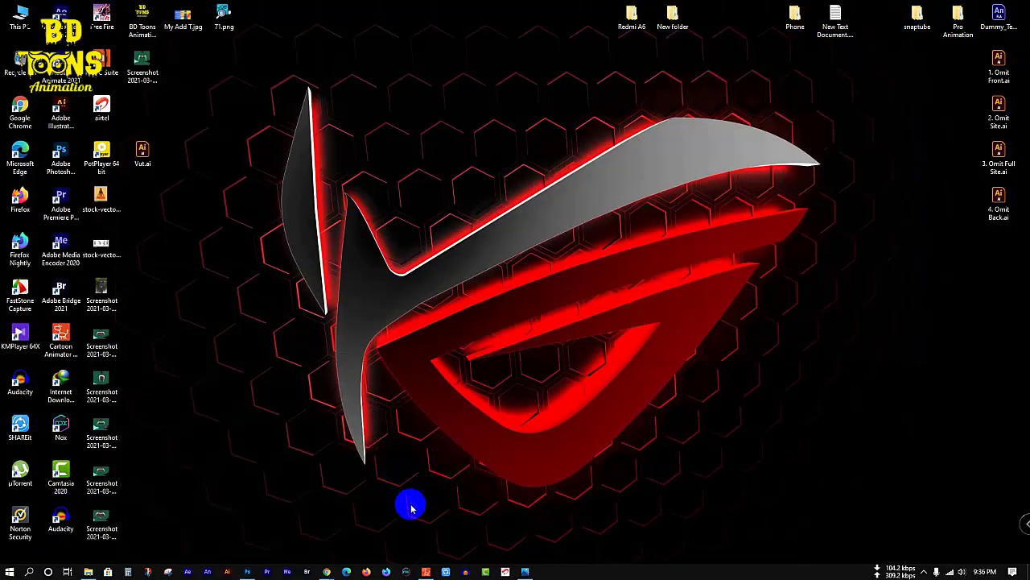
click(432, 572)
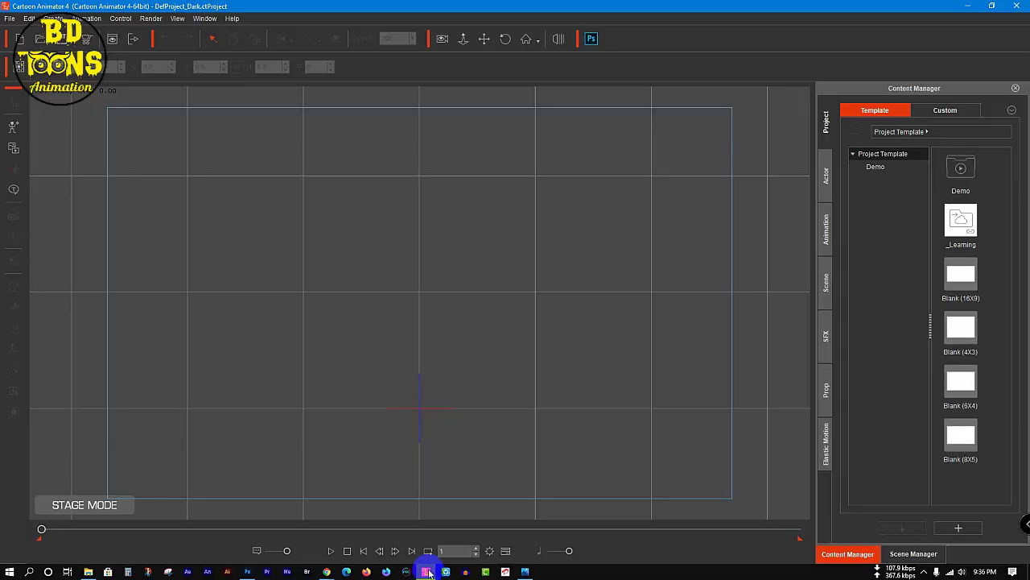
Import Demo Home Rig.psd from the Class-12 folder as a Scene.
click(13, 149)
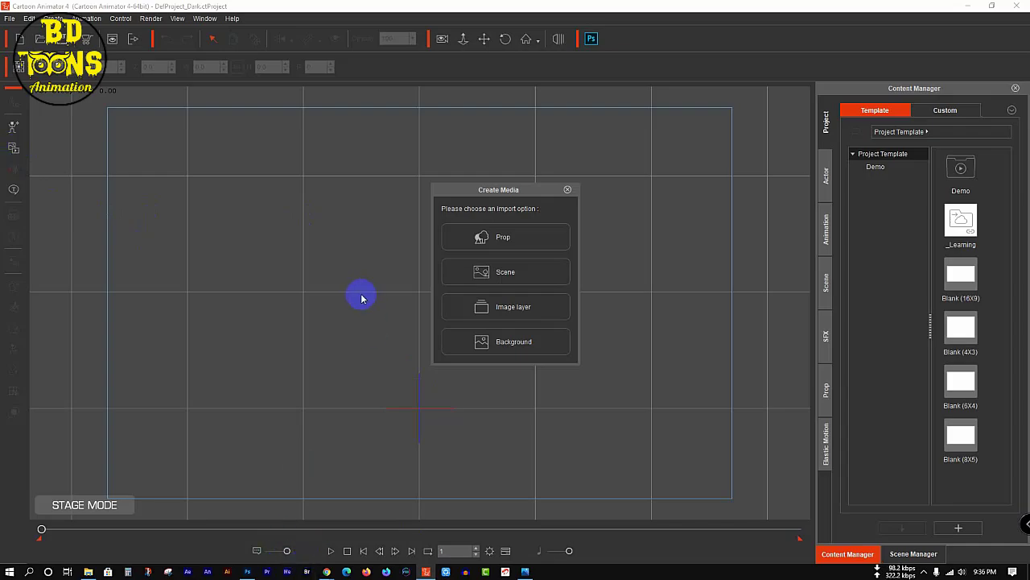
click(569, 190)
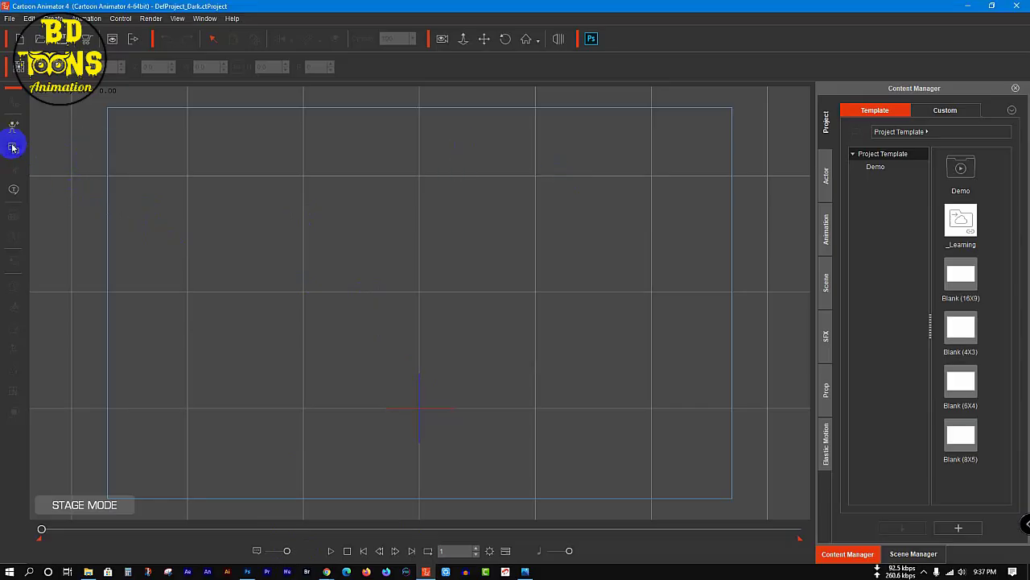
click(12, 150)
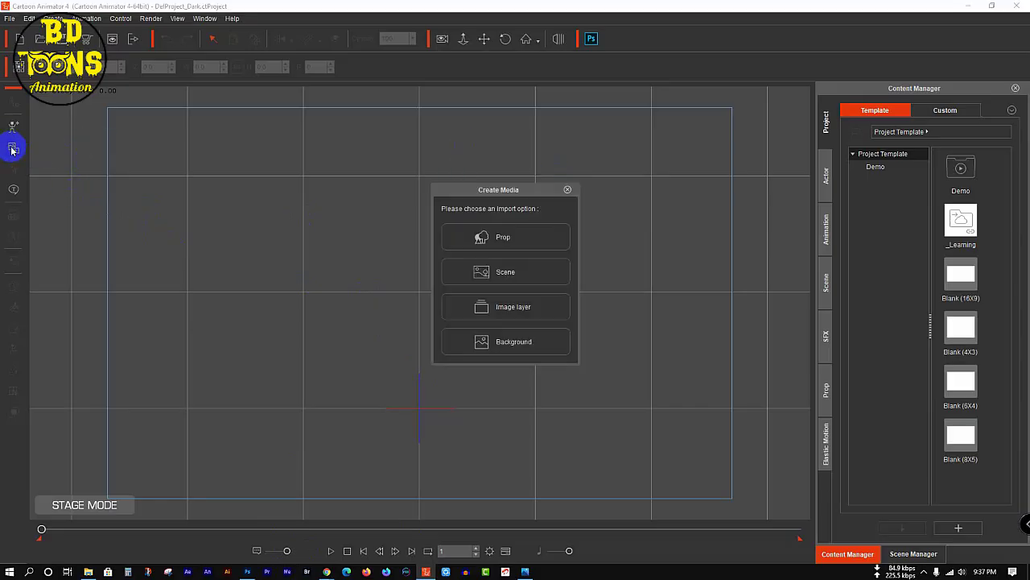
click(519, 272)
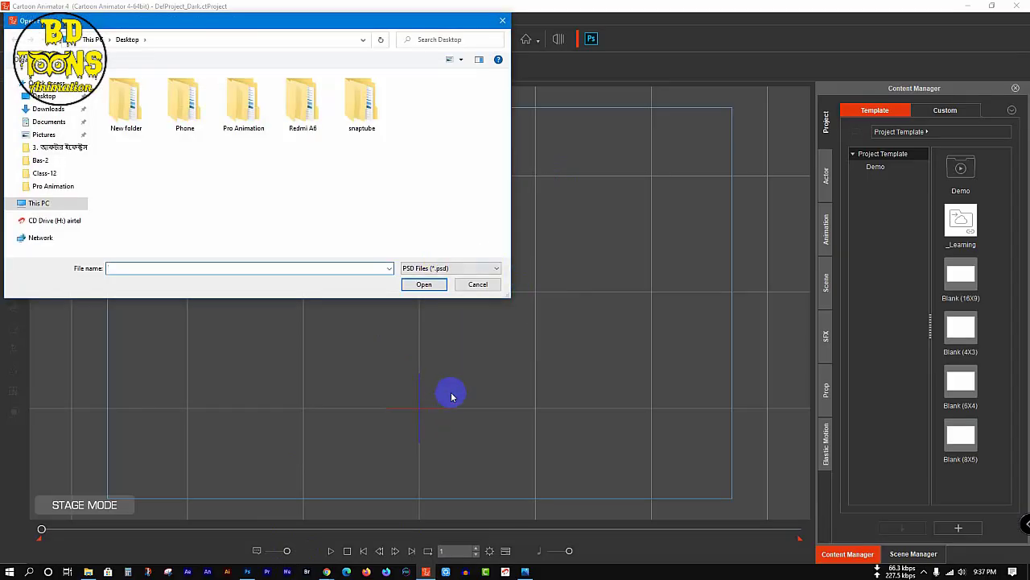
click(58, 172)
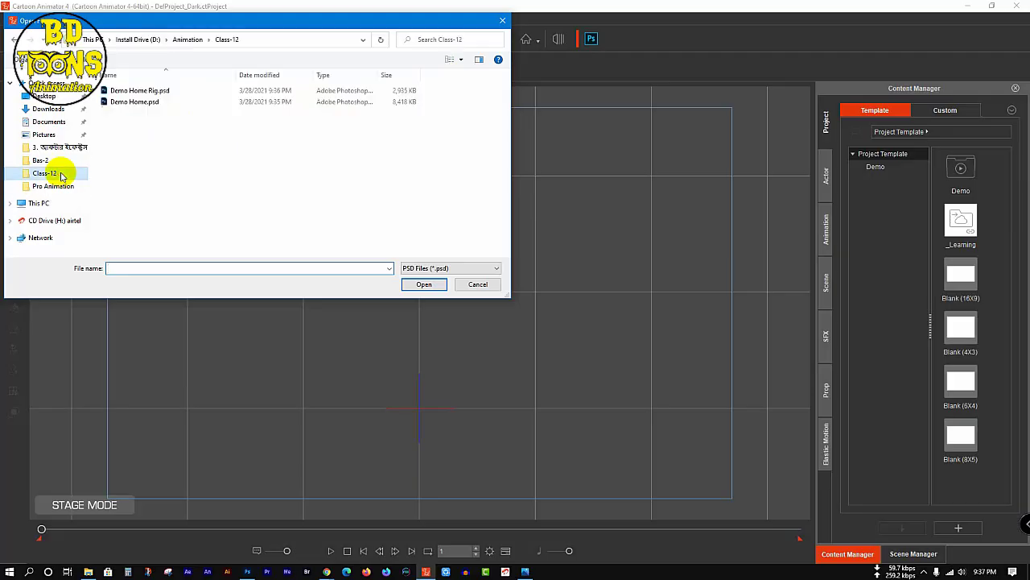
click(168, 94)
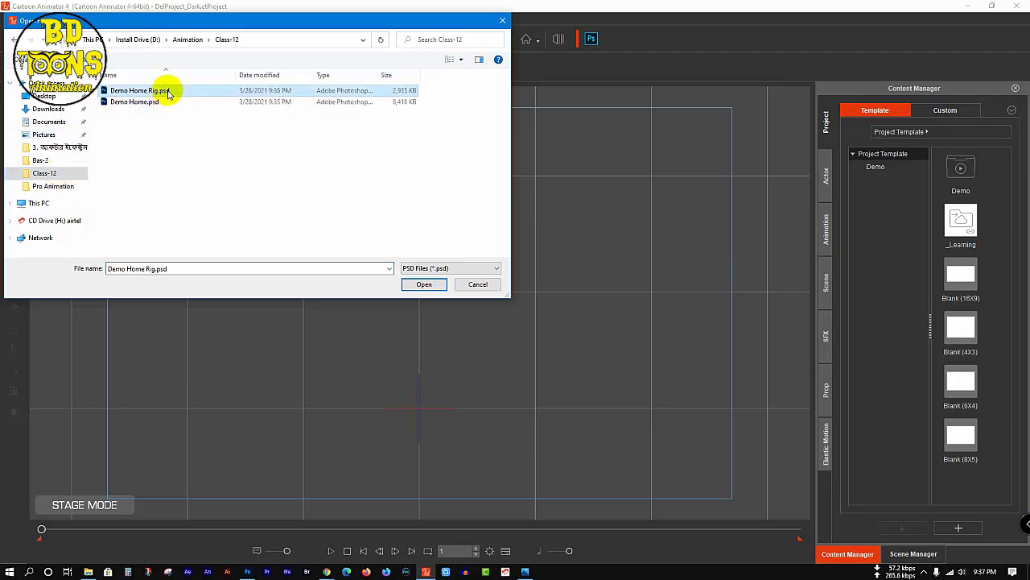
click(422, 284)
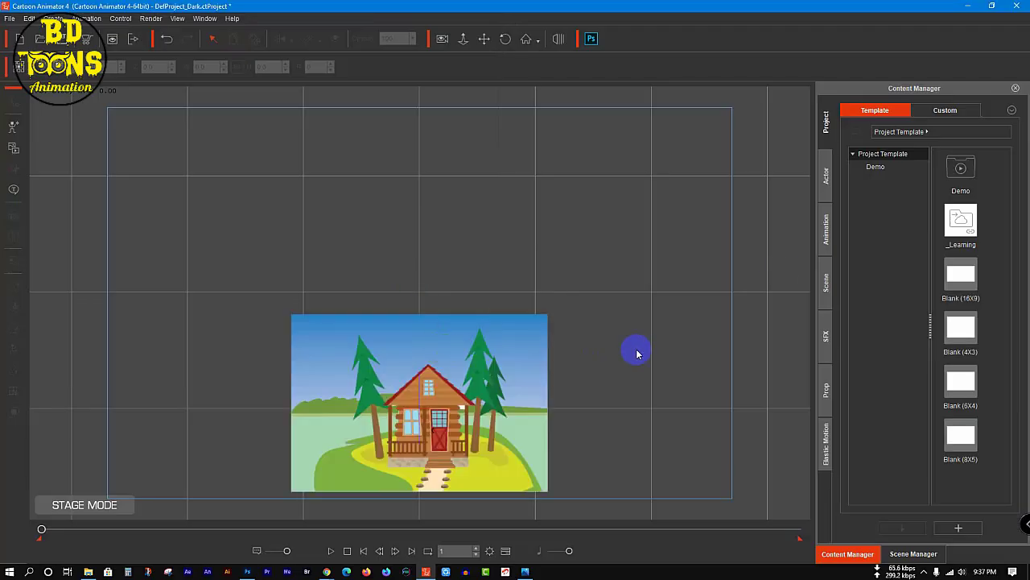
Collapse the imported scene's layer list, select the whole Scene and move it up to the middle of the stage.
click(904, 558)
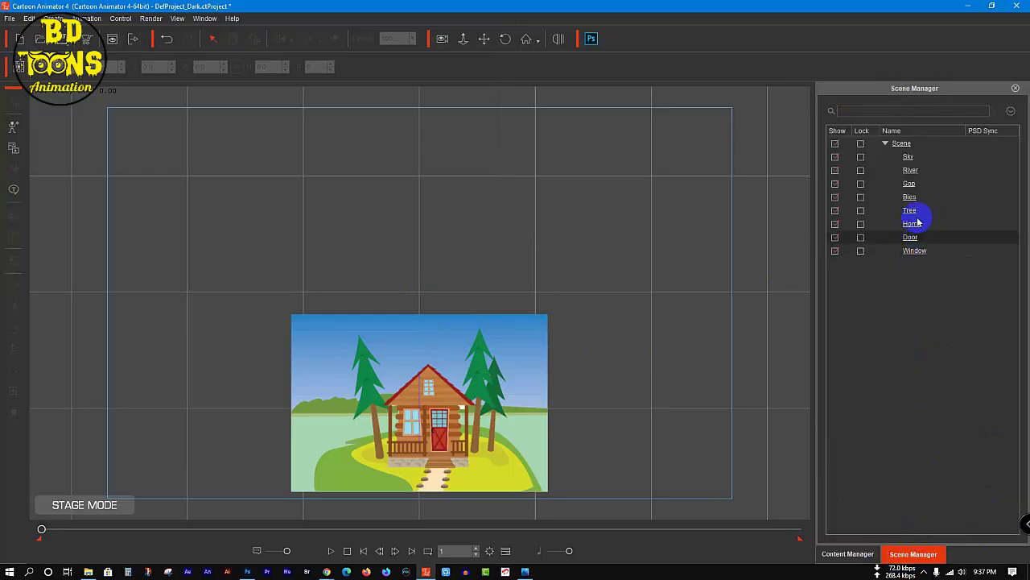
click(885, 144)
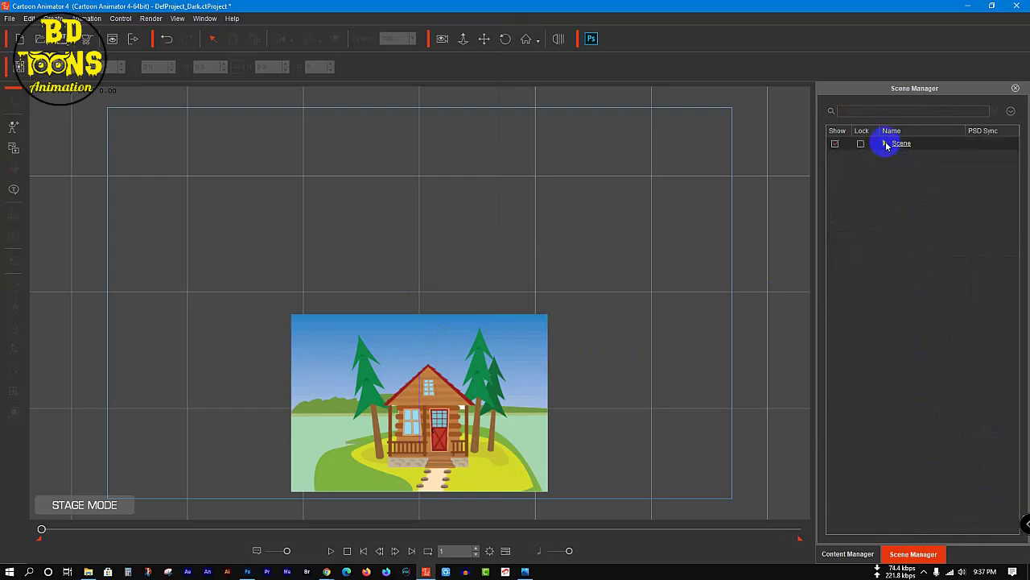
click(947, 147)
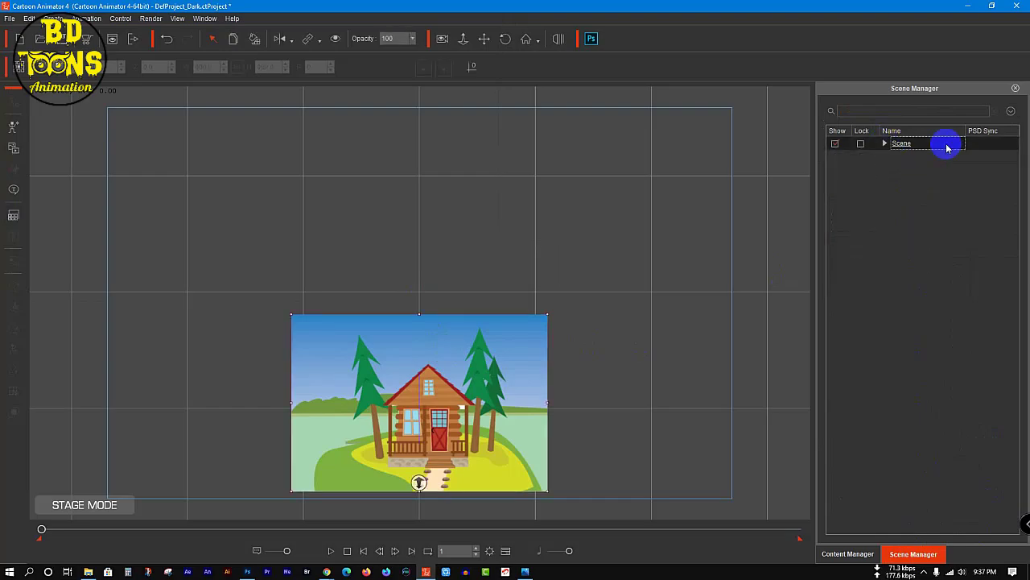
drag(416, 478, 449, 312)
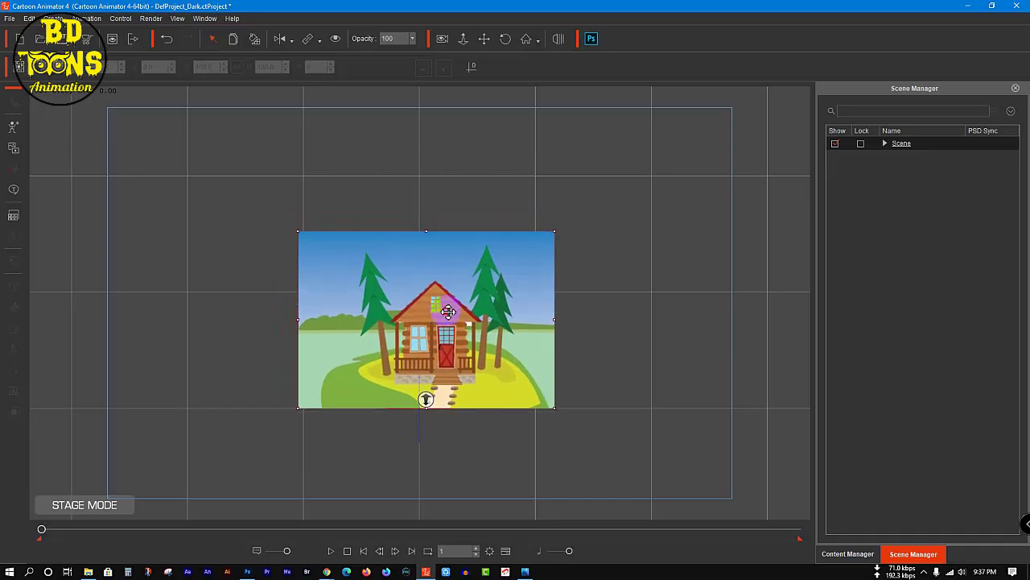
Set the video render frame size to HD 1080p (1920x1080) and leave the render settings without exporting.
click(150, 18)
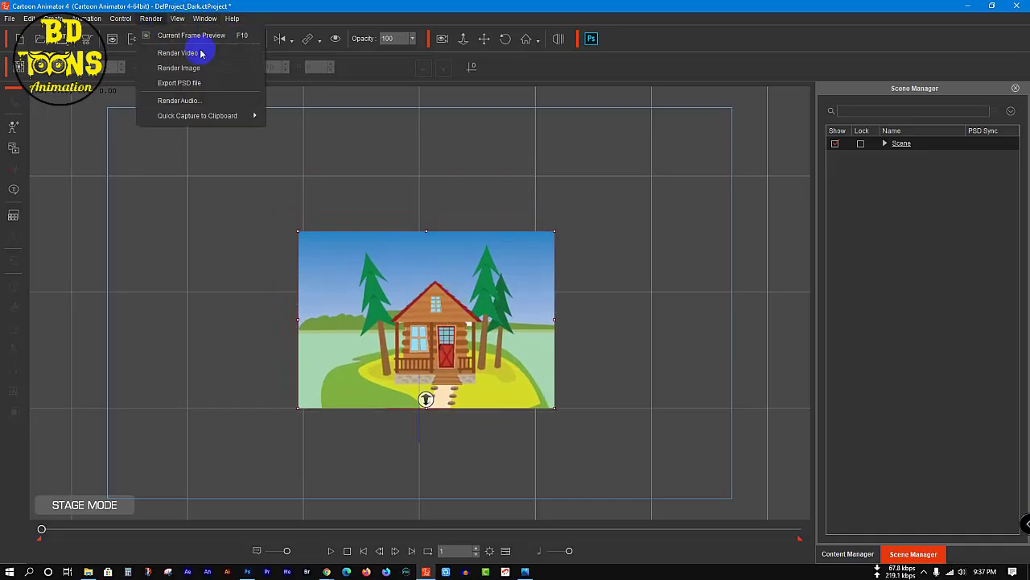
click(201, 53)
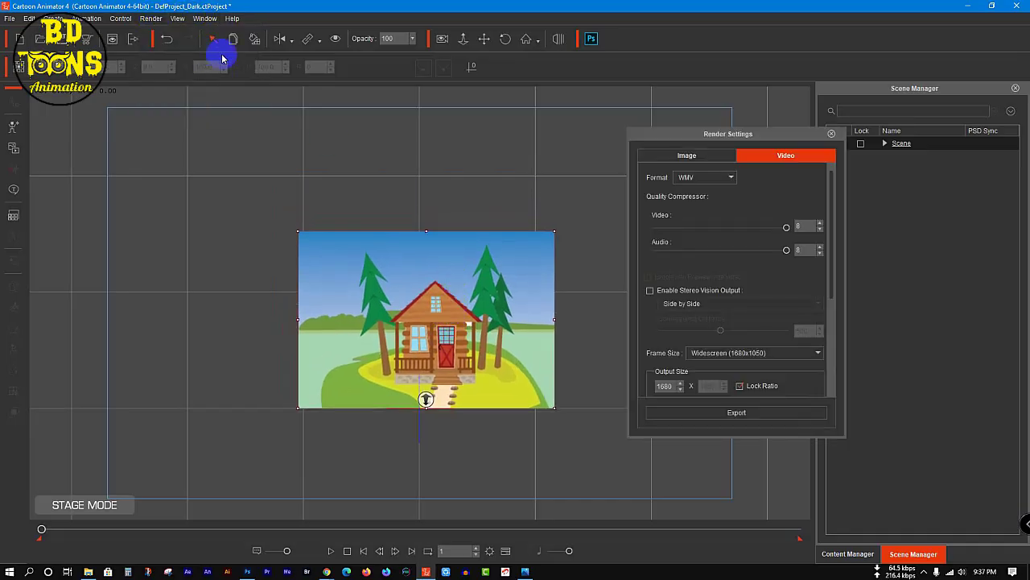
click(753, 354)
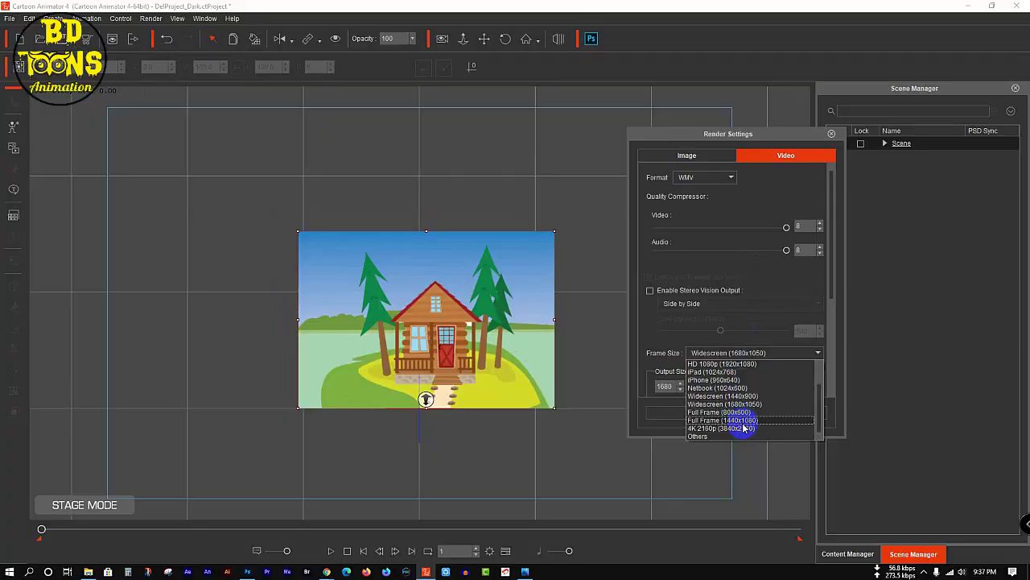
click(734, 363)
click(831, 134)
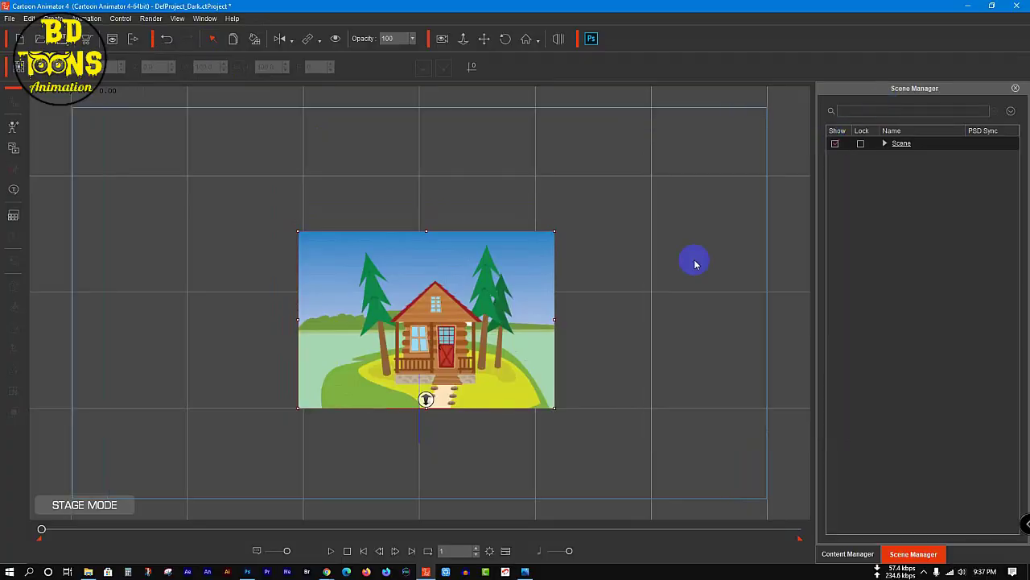
Move the whole Scene to the upper-left corner of the render frame and enlarge it to roughly the frame's height.
drag(447, 249, 268, 182)
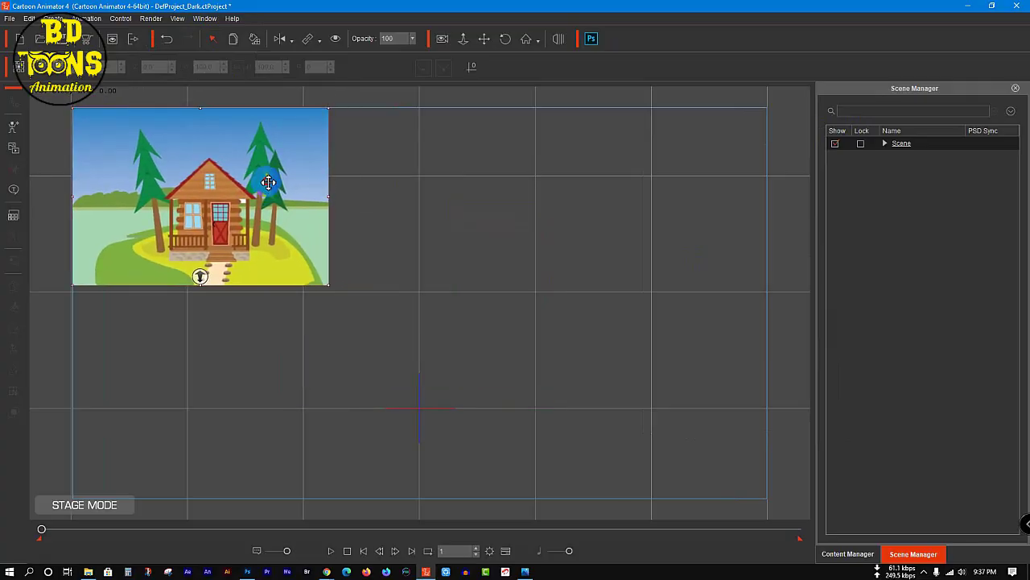
drag(330, 284, 495, 359)
drag(362, 274, 499, 402)
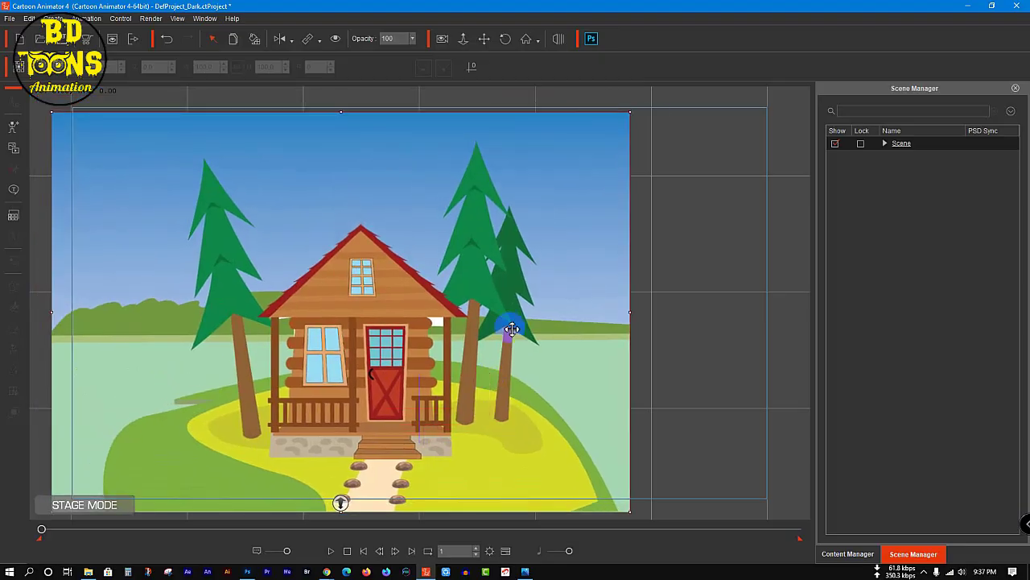
drag(633, 112, 677, 107)
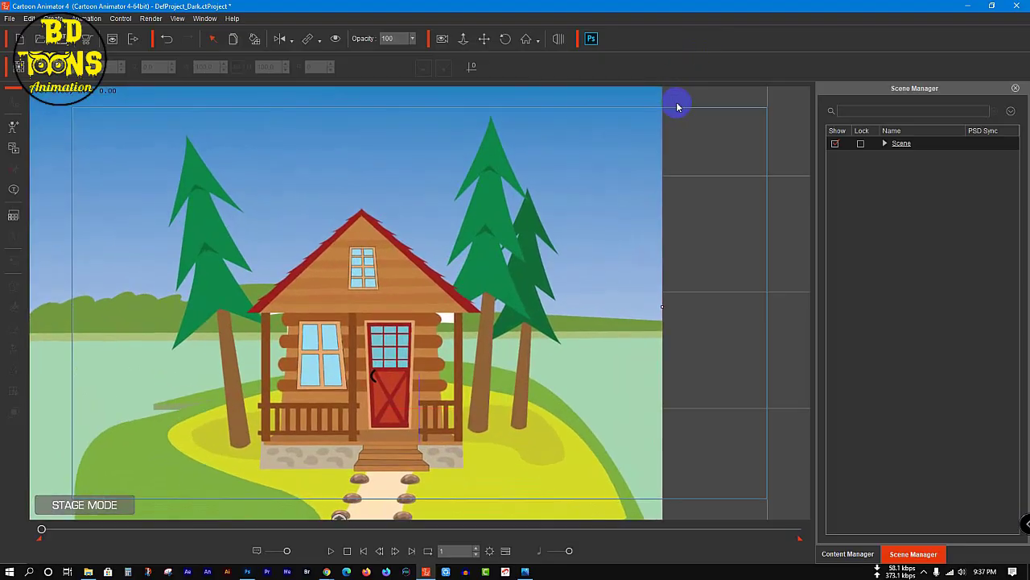
key(ctrl+z)
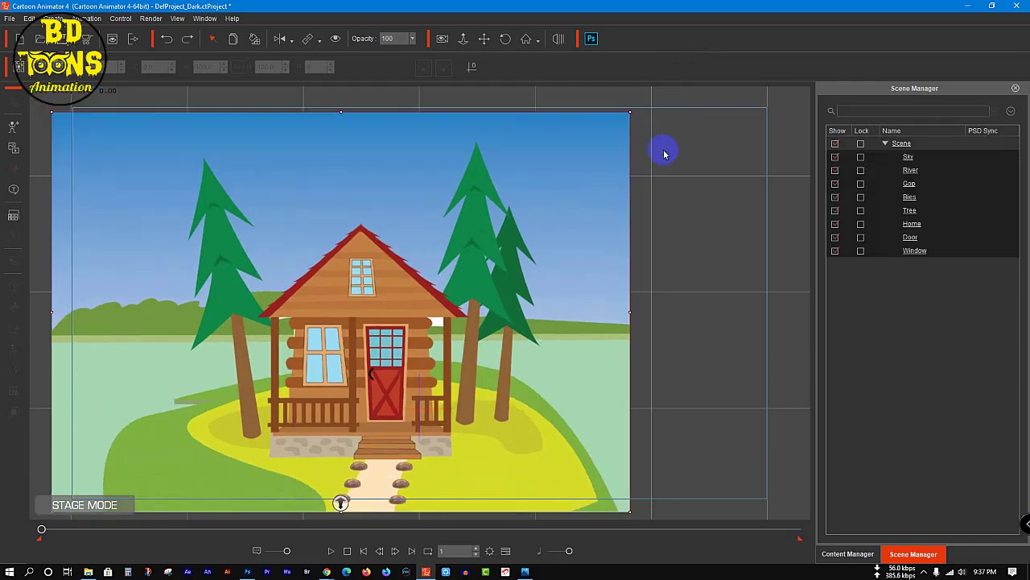
key(ctrl+z)
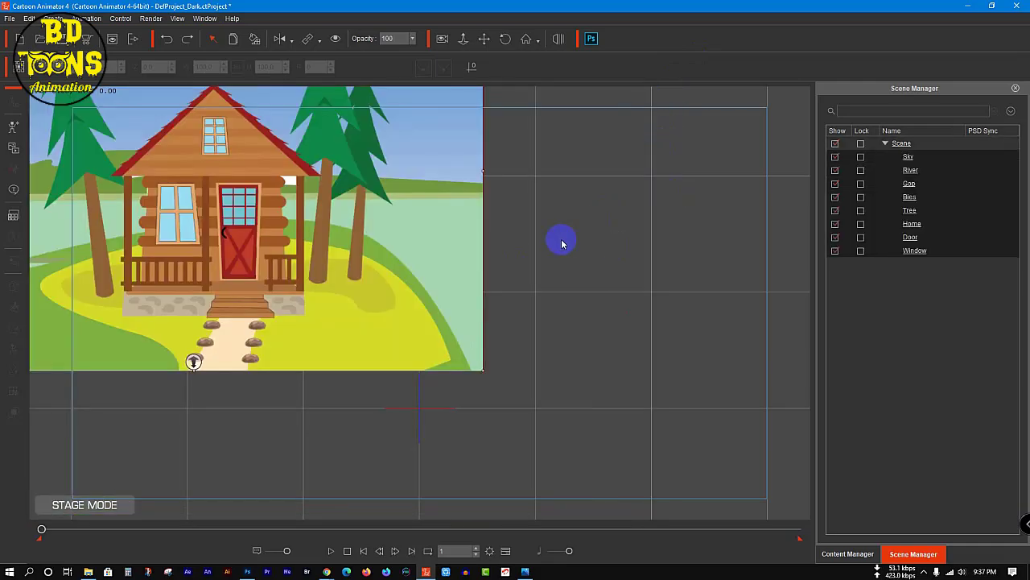
click(632, 249)
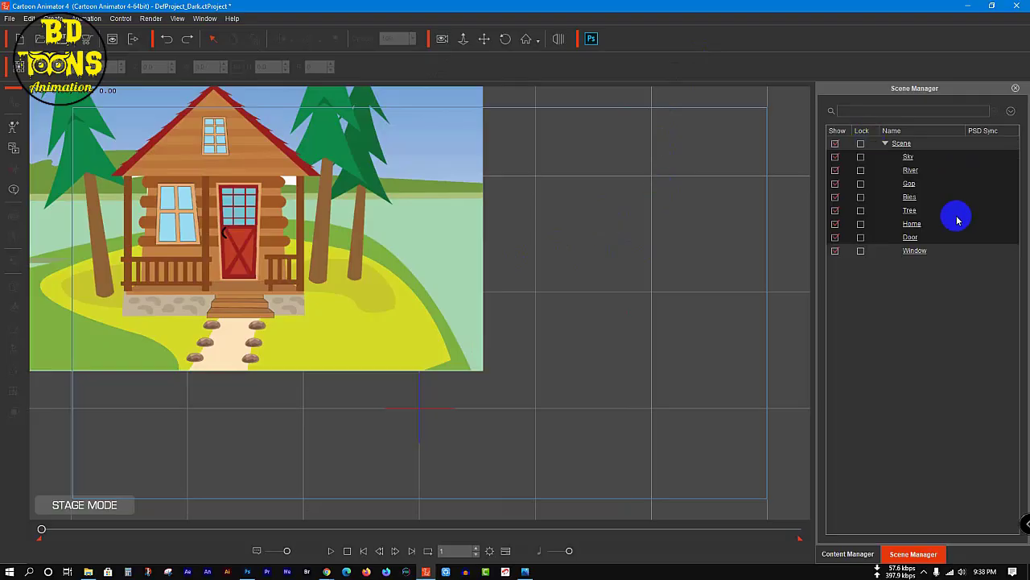
click(942, 252)
click(732, 254)
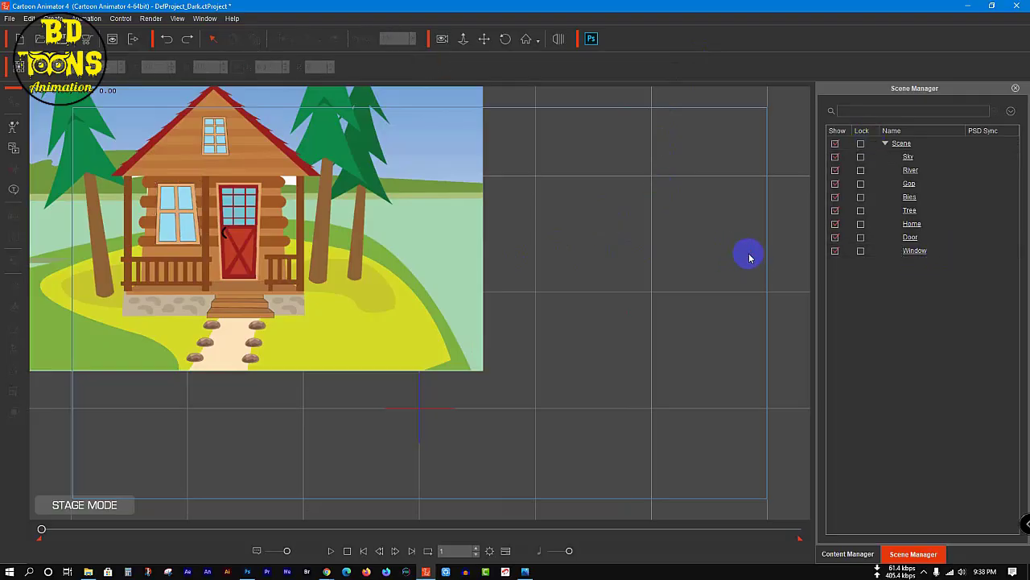
click(459, 147)
drag(456, 143, 622, 172)
key(ctrl+z)
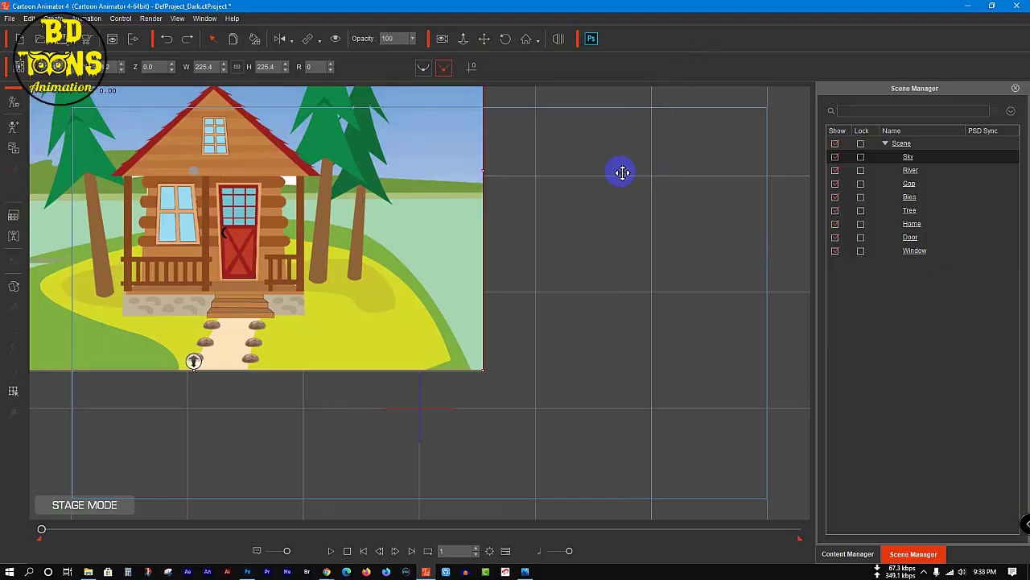
Collapse the layer list, select the whole Scene and move it to align with the frame's left edge.
click(886, 143)
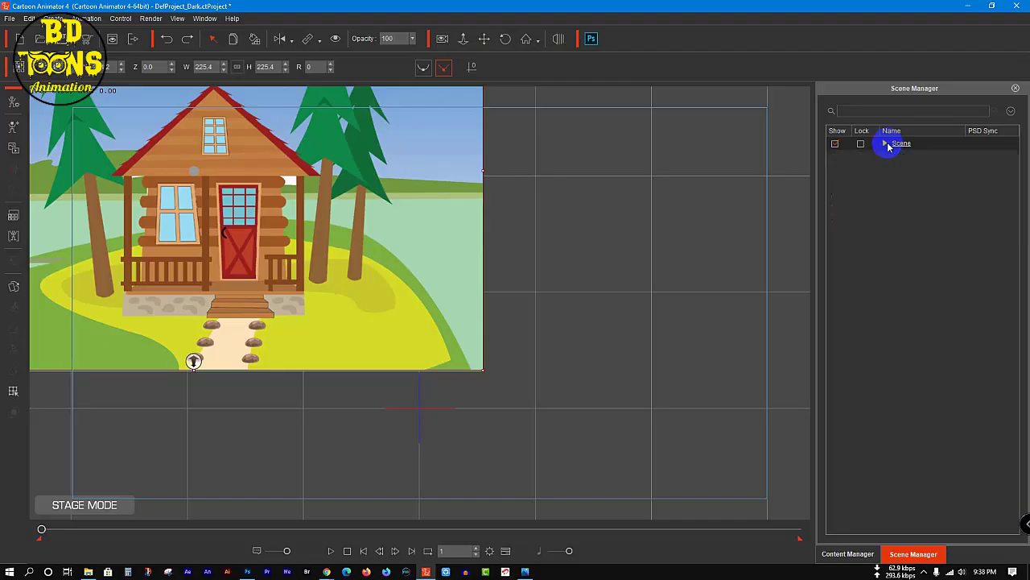
click(917, 145)
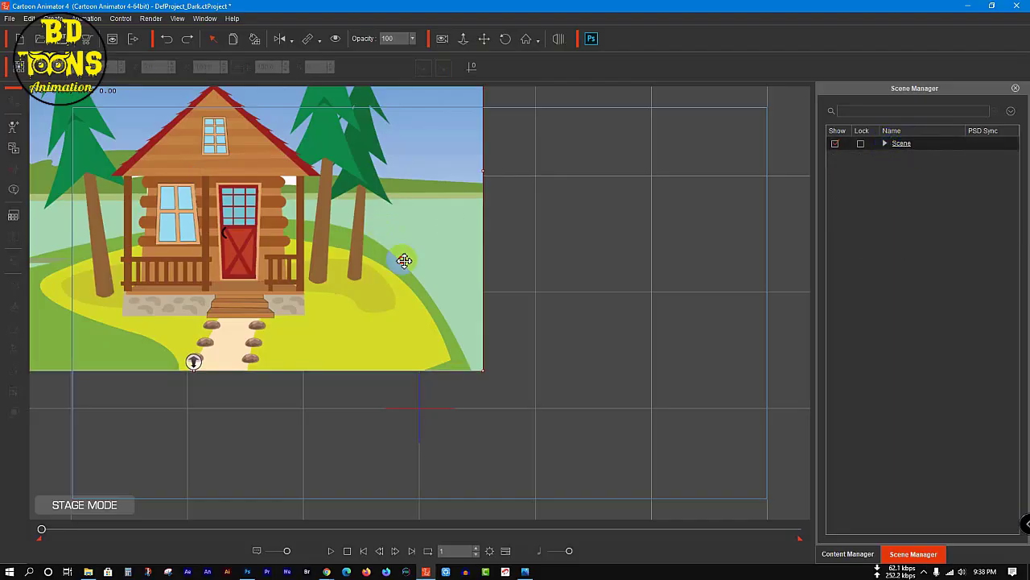
drag(402, 260, 554, 359)
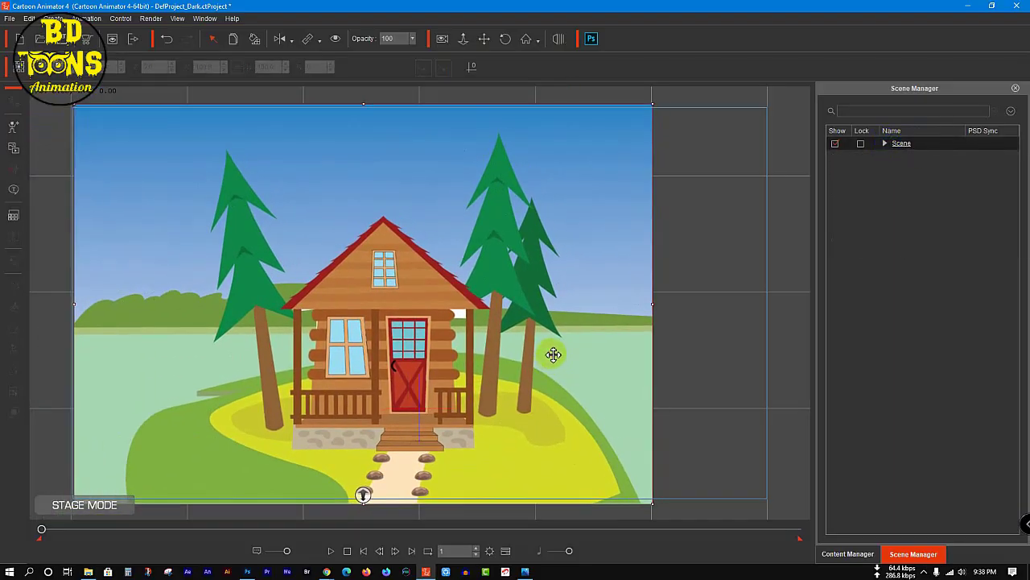
Display the timeline and expand the Scene's layer list.
click(506, 551)
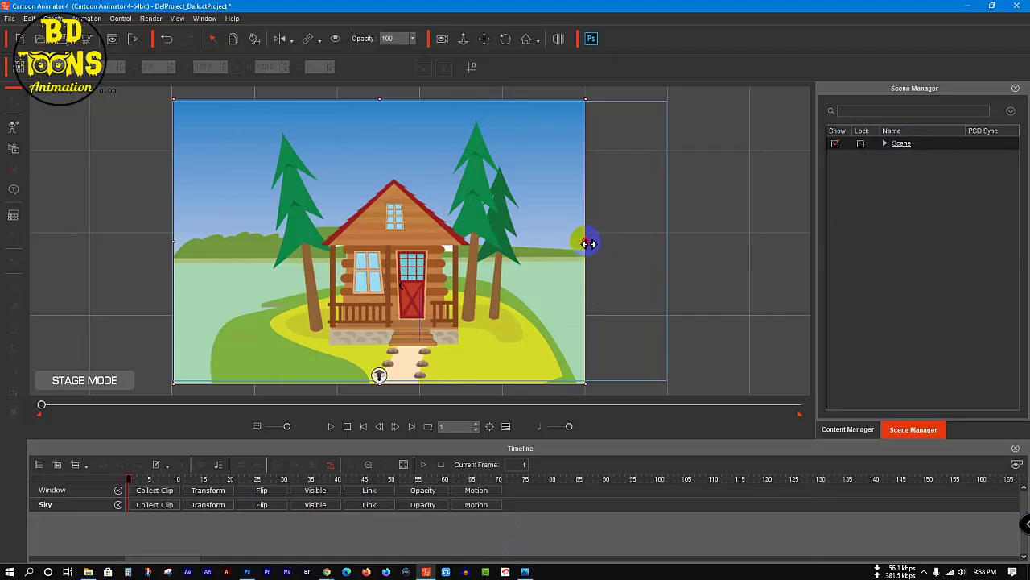
click(589, 243)
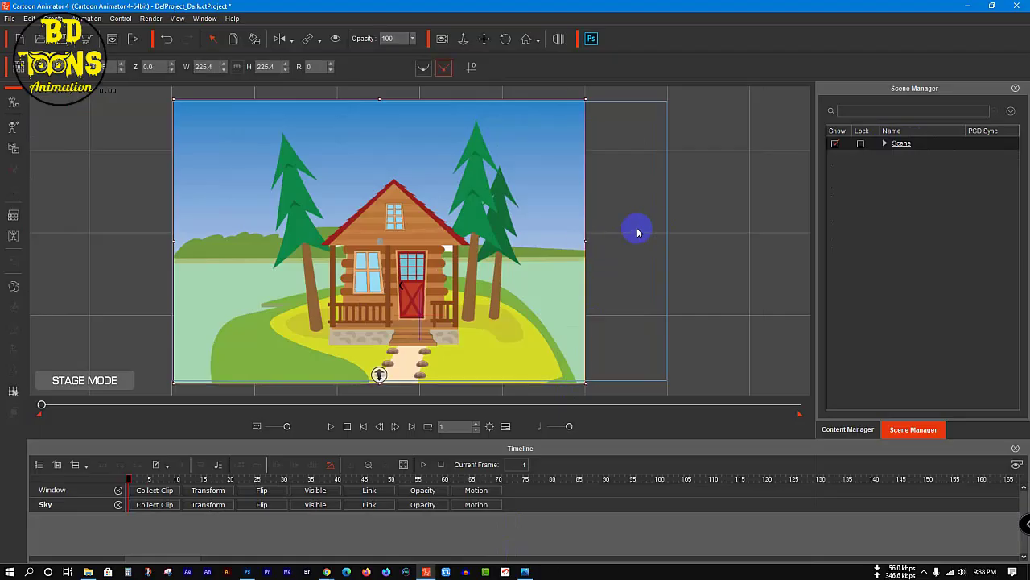
click(637, 232)
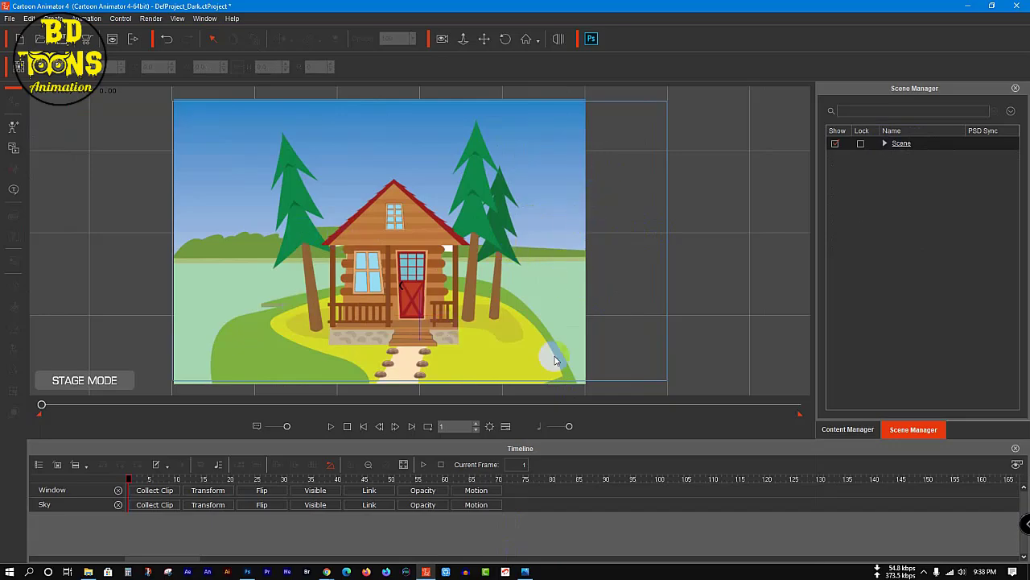
click(884, 143)
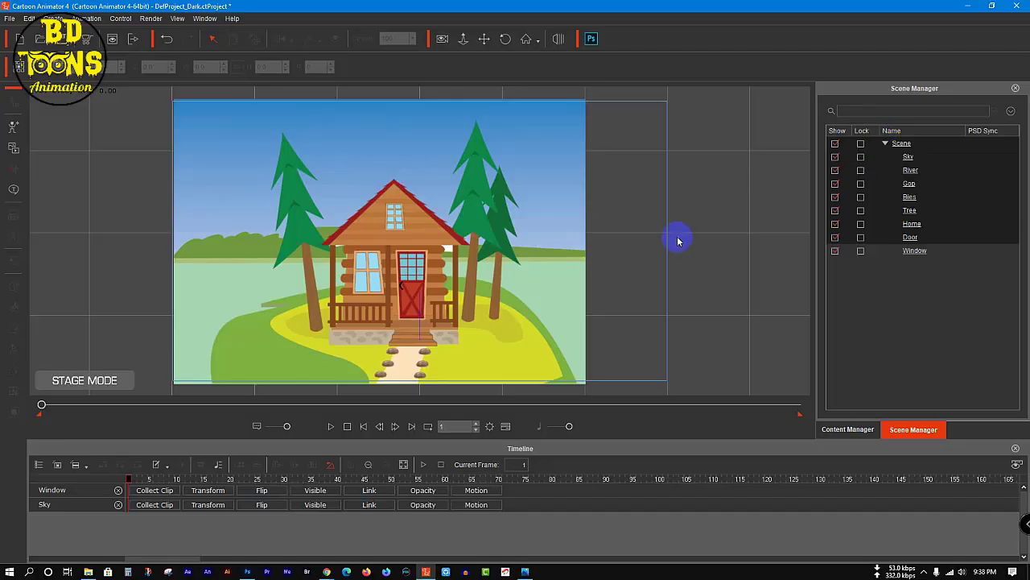
drag(626, 177, 573, 311)
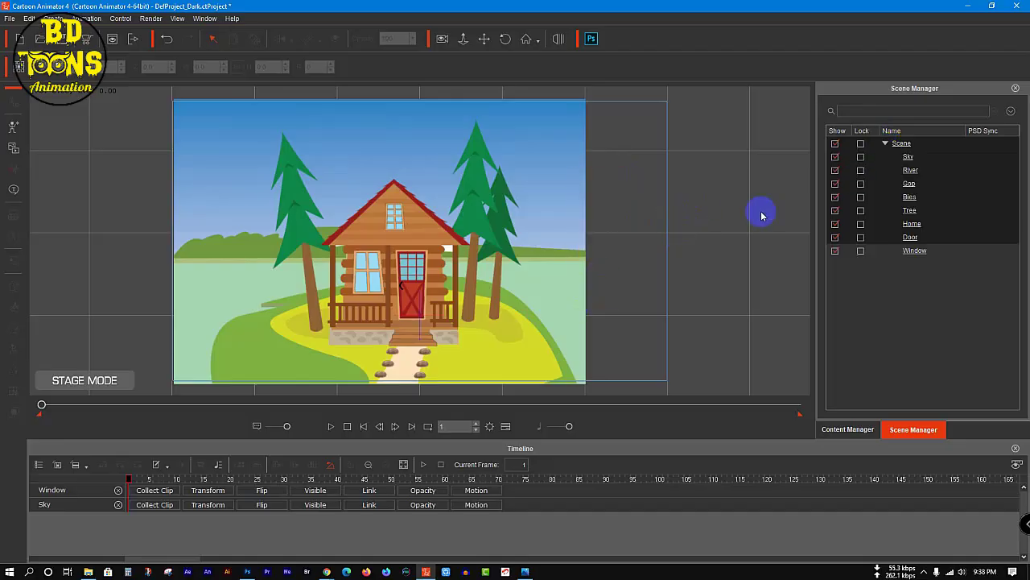
click(909, 209)
click(758, 251)
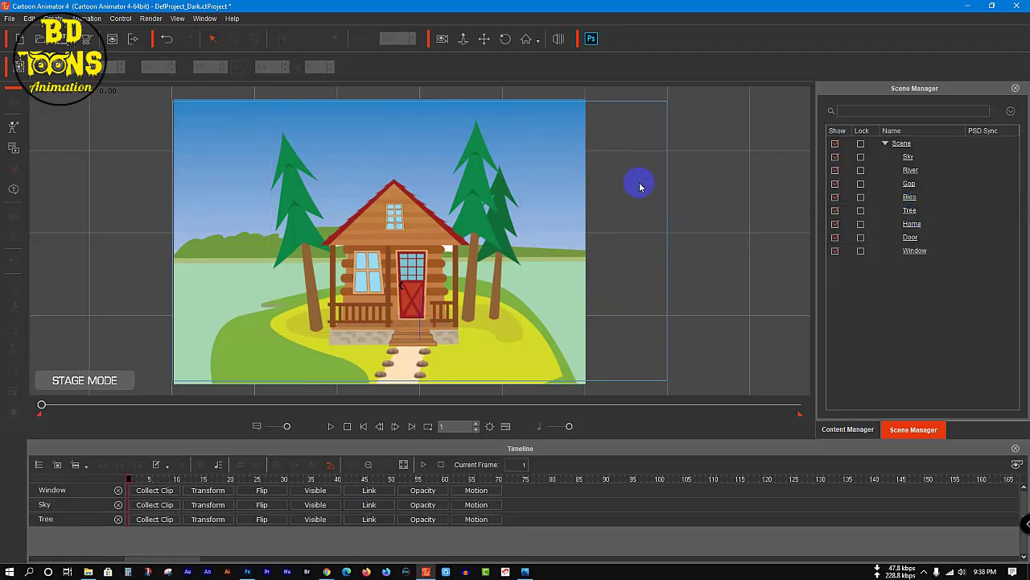
drag(622, 170, 568, 316)
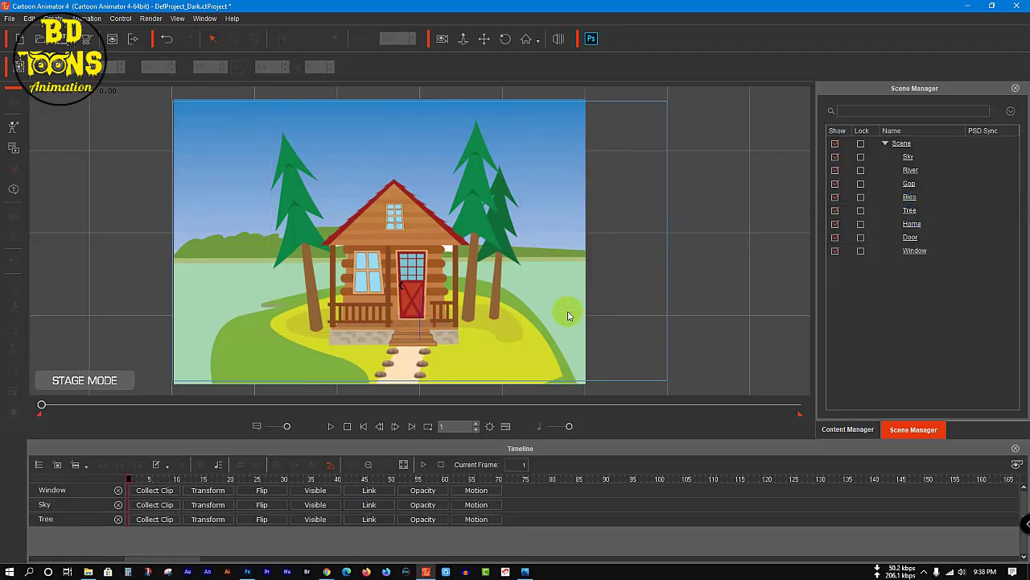
Stretch the Sky and River layers horizontally until each extends past both sides of the render frame.
click(569, 238)
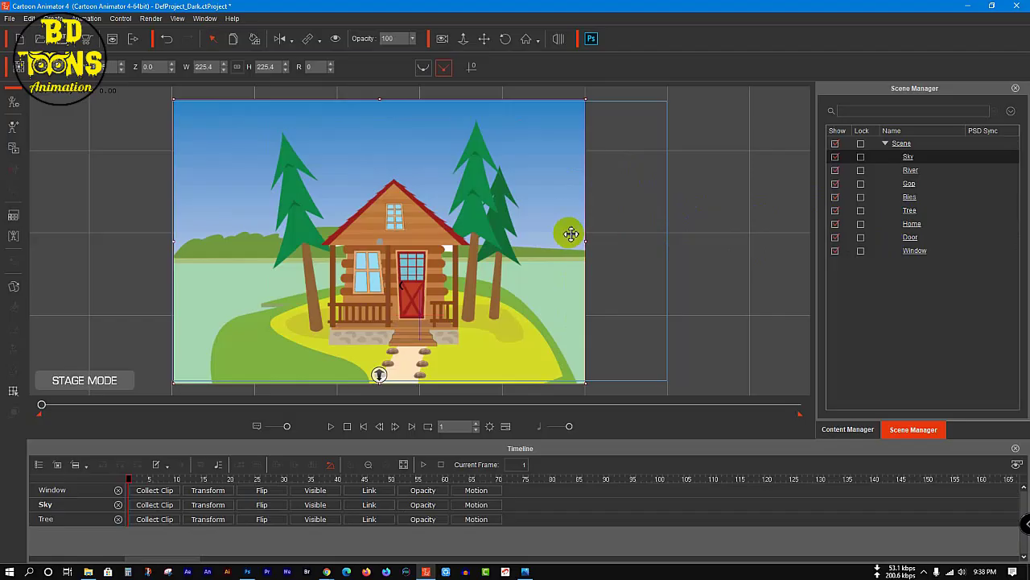
drag(591, 243, 659, 241)
click(740, 222)
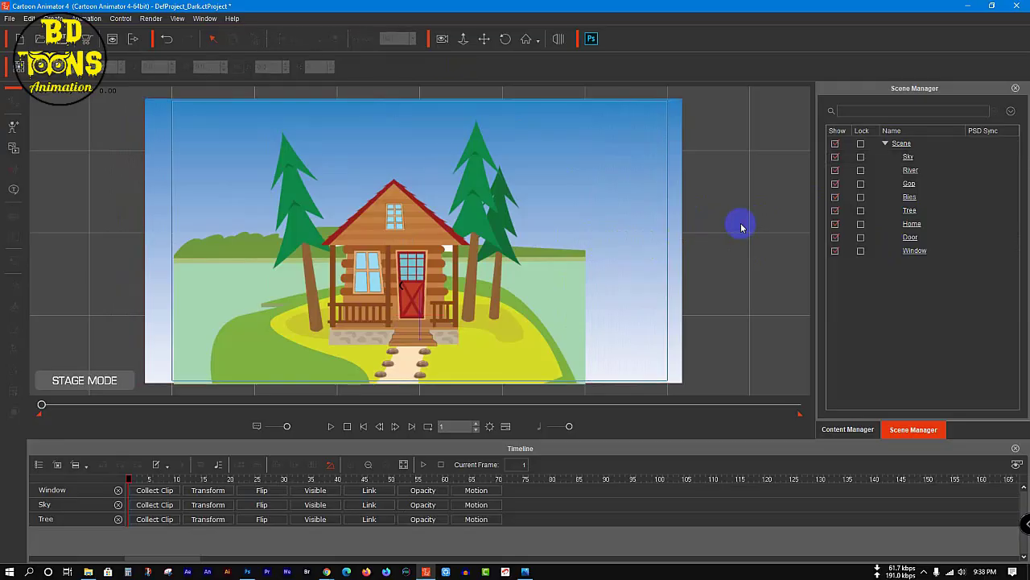
click(571, 297)
drag(591, 323, 672, 328)
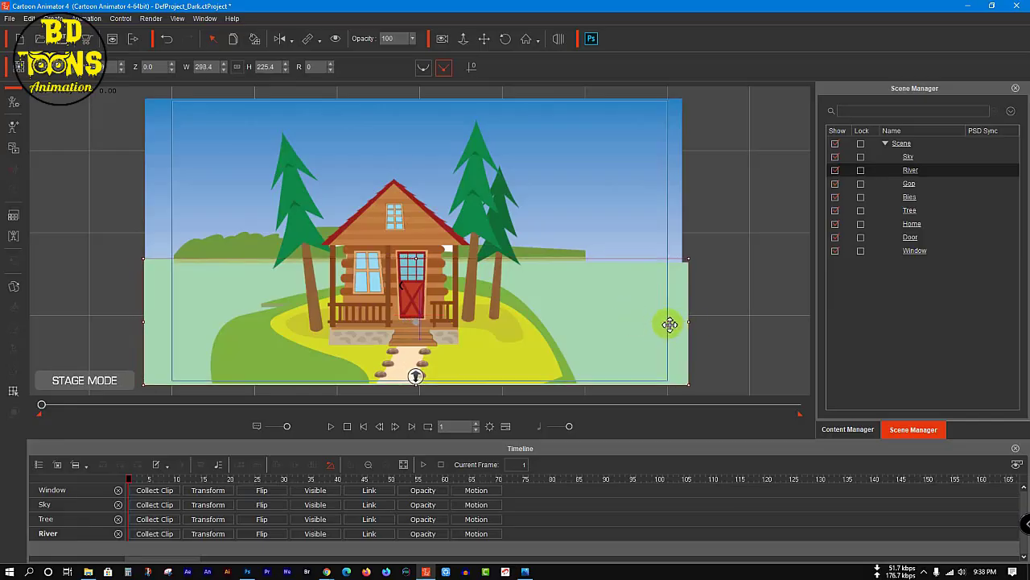
click(749, 241)
Stretch the Gop bush layer horizontally past both sides of the render frame and deselect it.
click(556, 260)
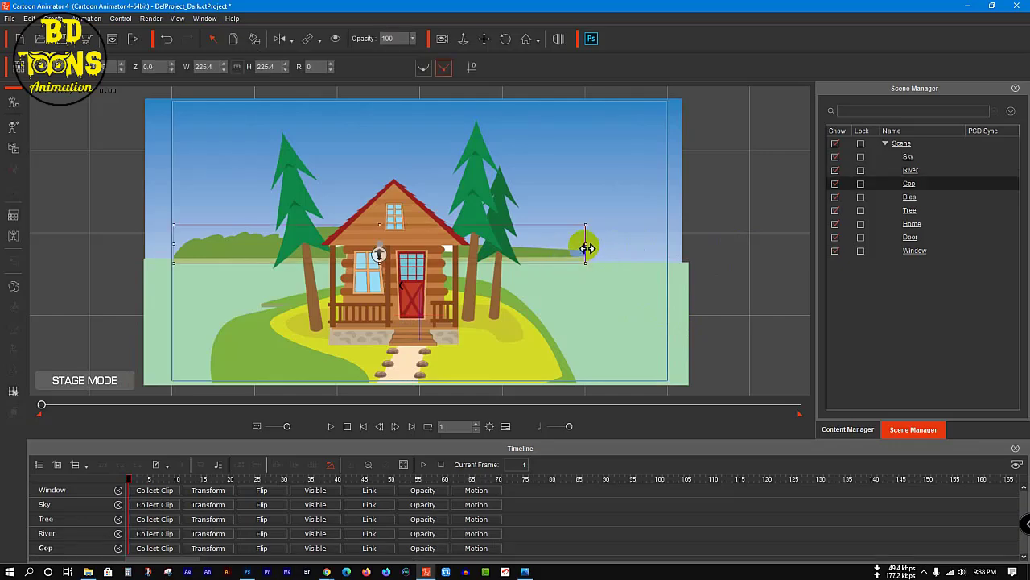
drag(590, 248, 629, 260)
click(736, 207)
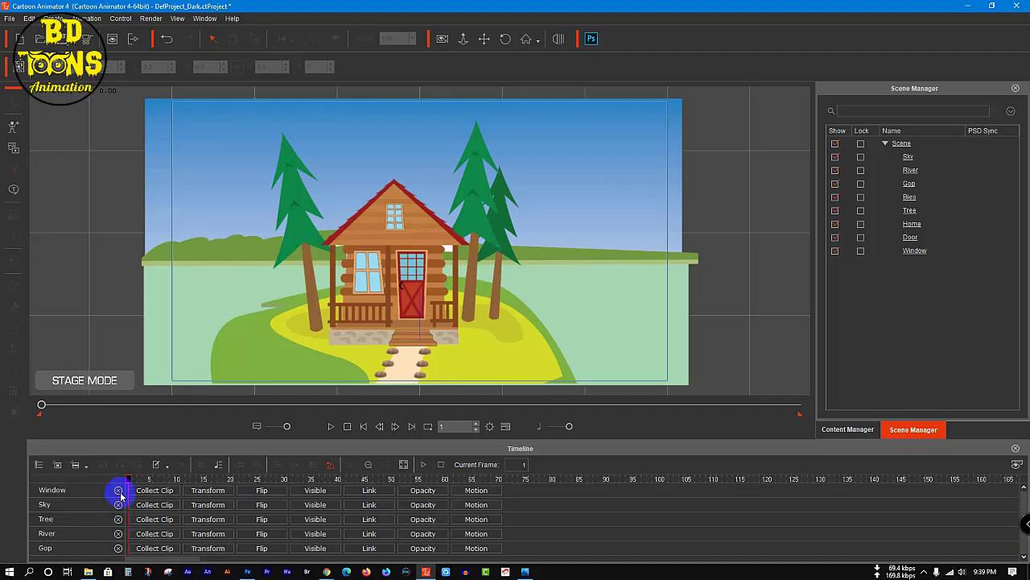
Remove the Window, Sky, Tree, River and Gop tracks from the timeline and clear the selection.
click(119, 490)
click(119, 490)
click(119, 490)
click(119, 491)
click(119, 491)
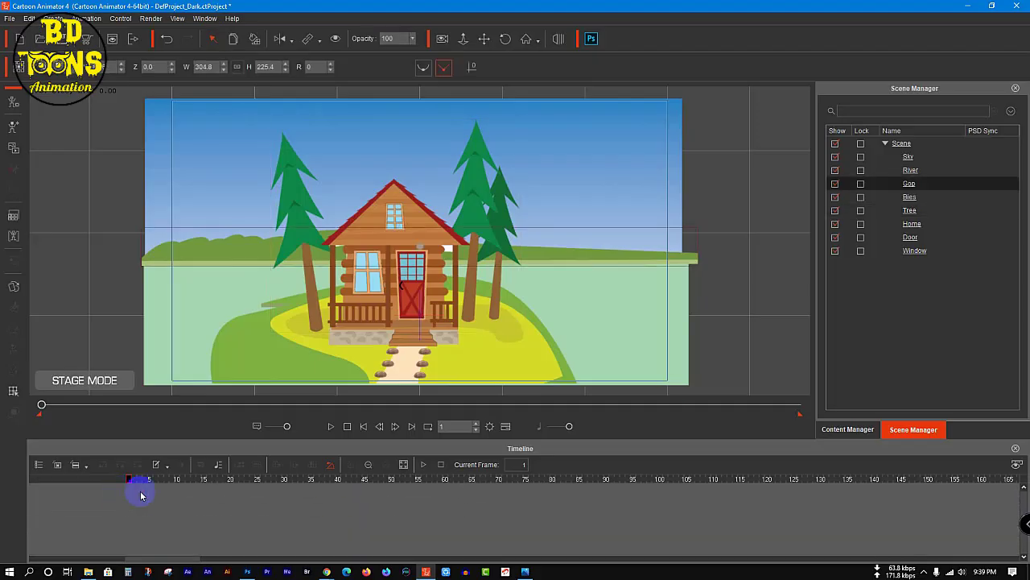
click(746, 255)
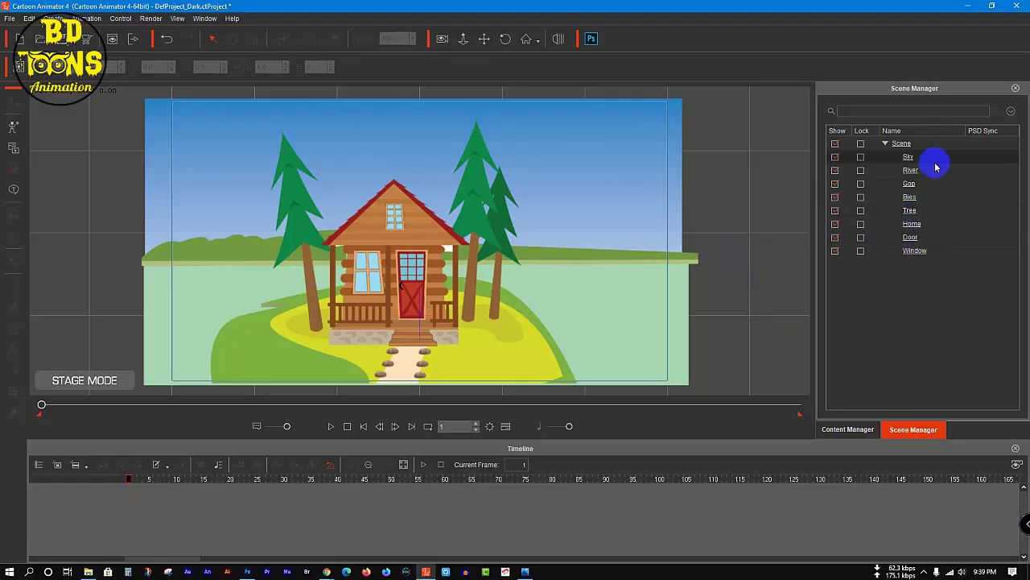
Inspect the Door and Window layers by selecting each one and toggling its visibility off and back on.
click(943, 238)
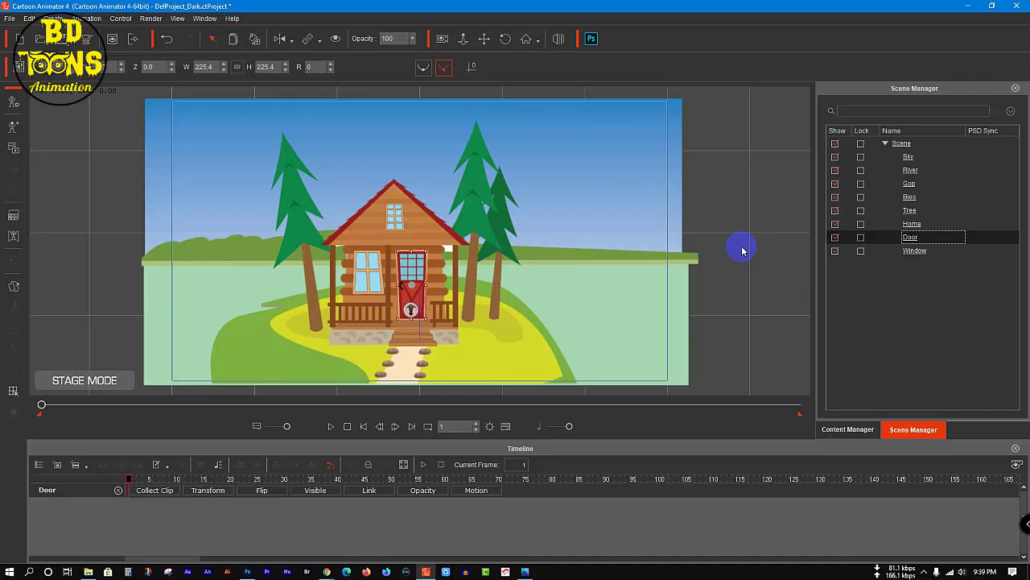
click(915, 251)
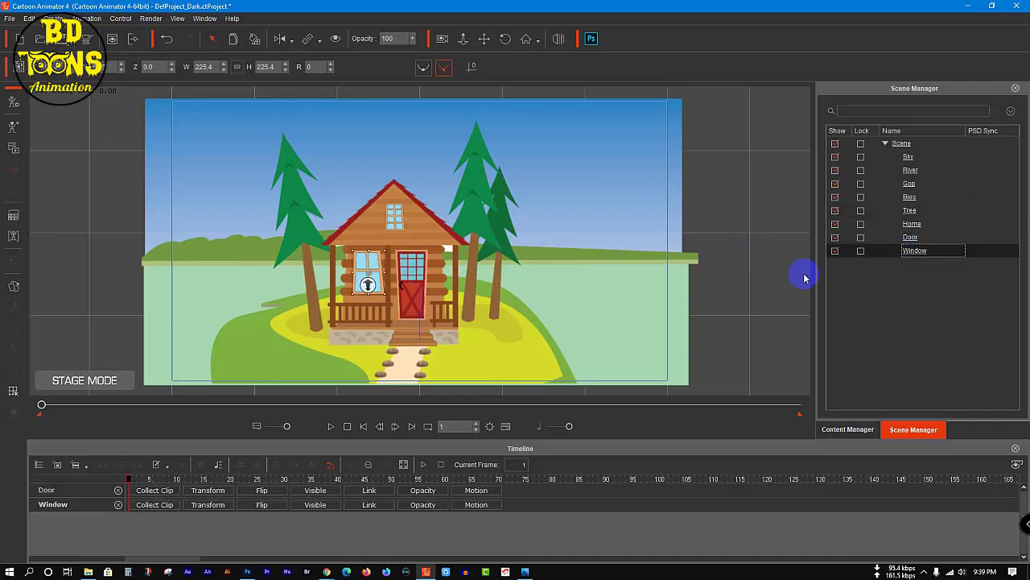
click(767, 274)
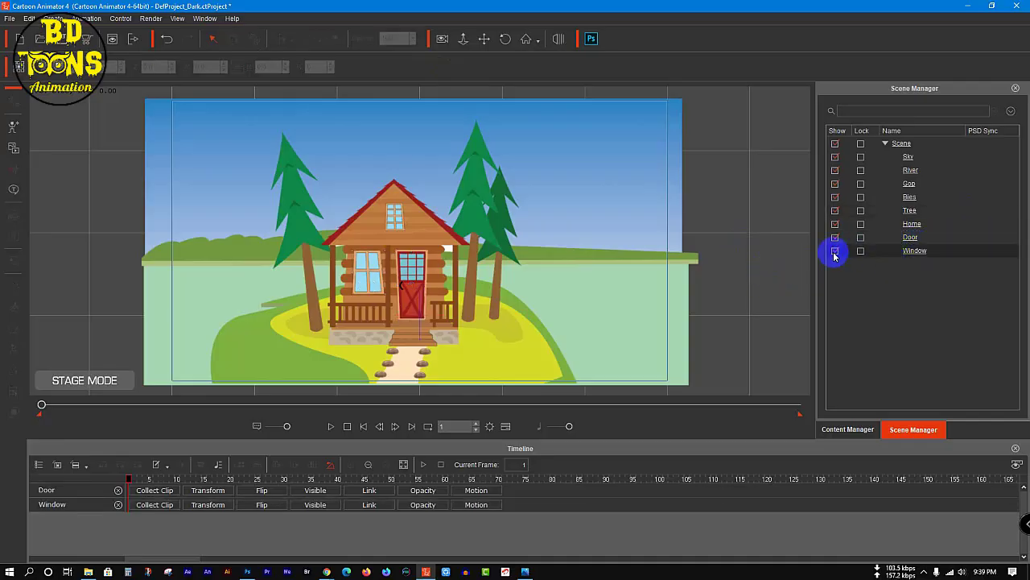
click(834, 252)
click(834, 252)
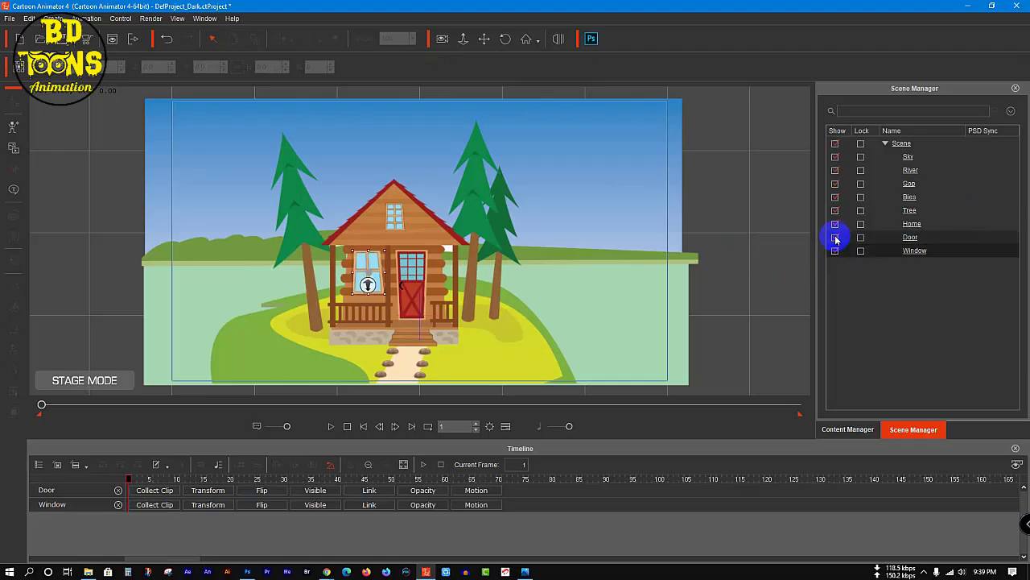
click(835, 238)
click(835, 237)
click(765, 233)
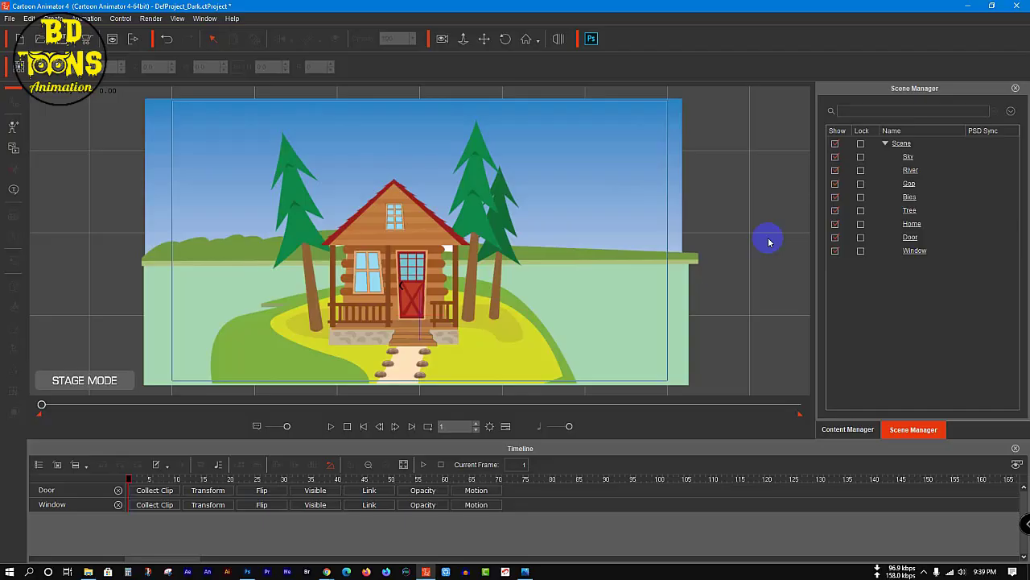
Select and delete the entire Scene from the stage, and minimize the Cartoon Animator window.
drag(740, 145, 58, 372)
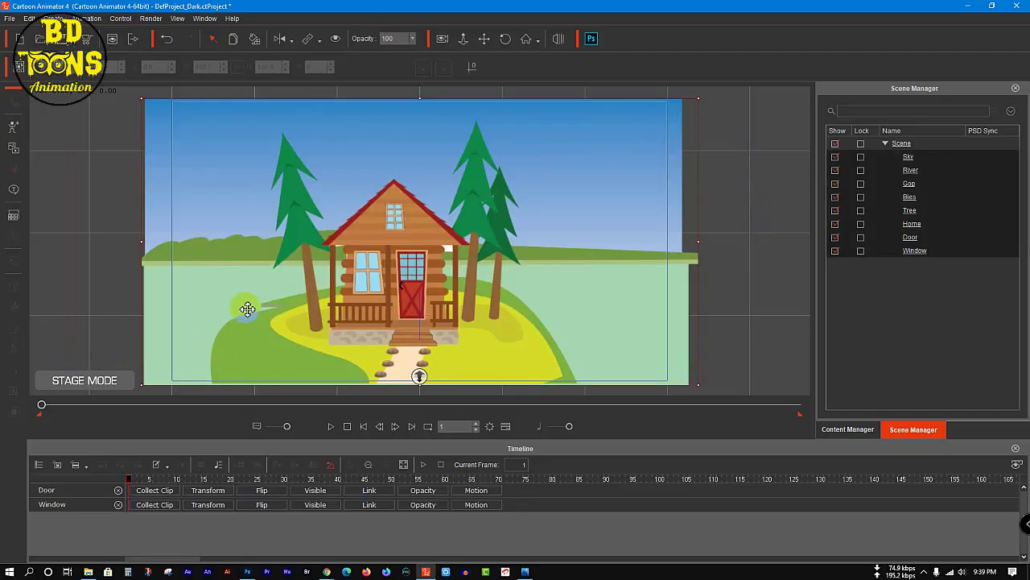
click(729, 161)
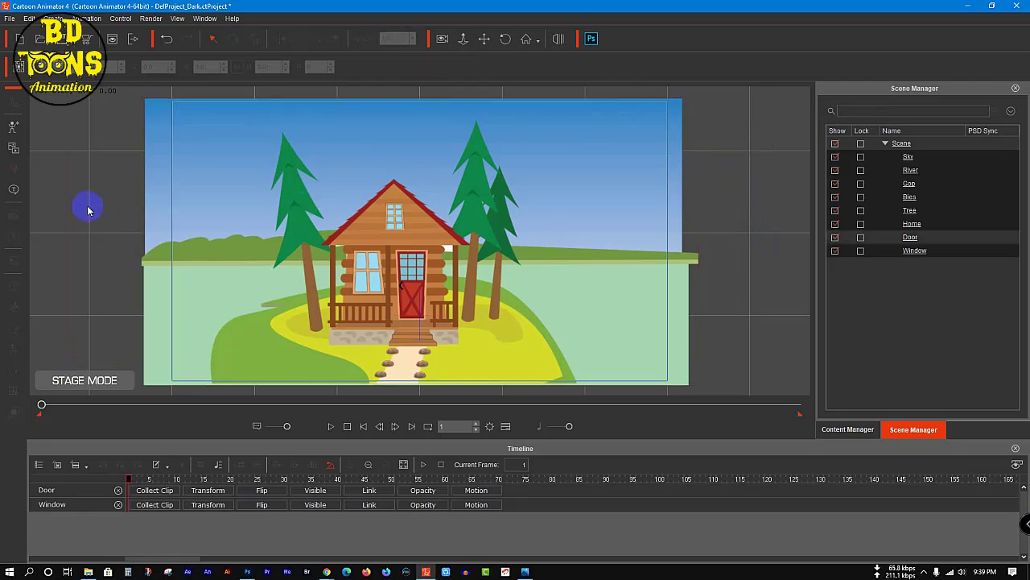
drag(734, 139, 92, 357)
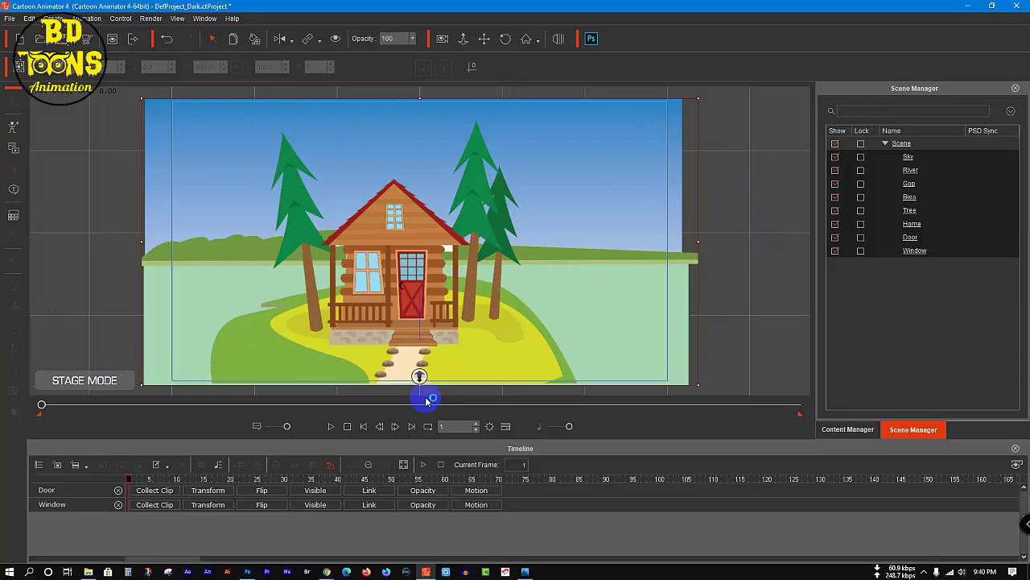
key(Delete)
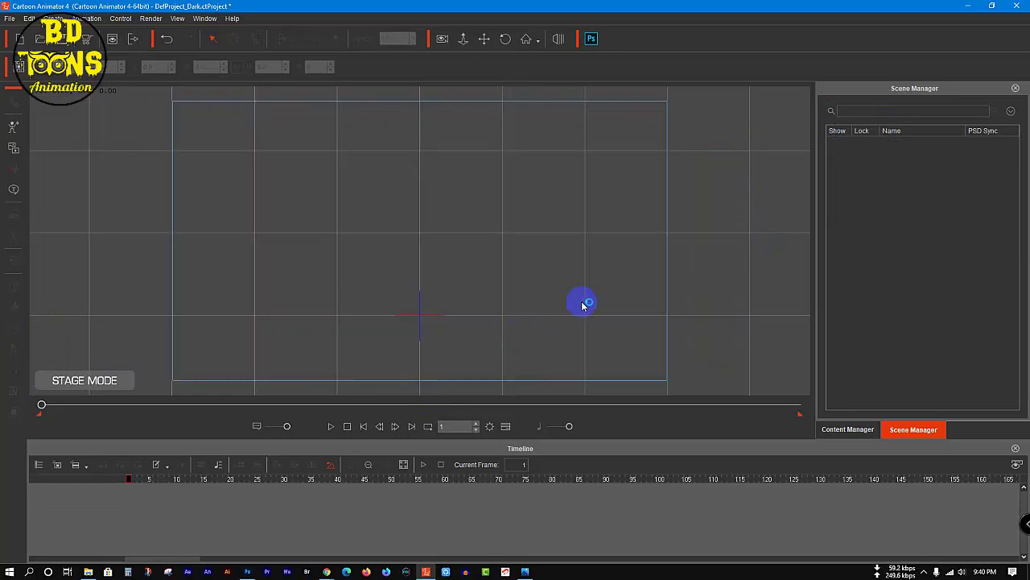
click(969, 6)
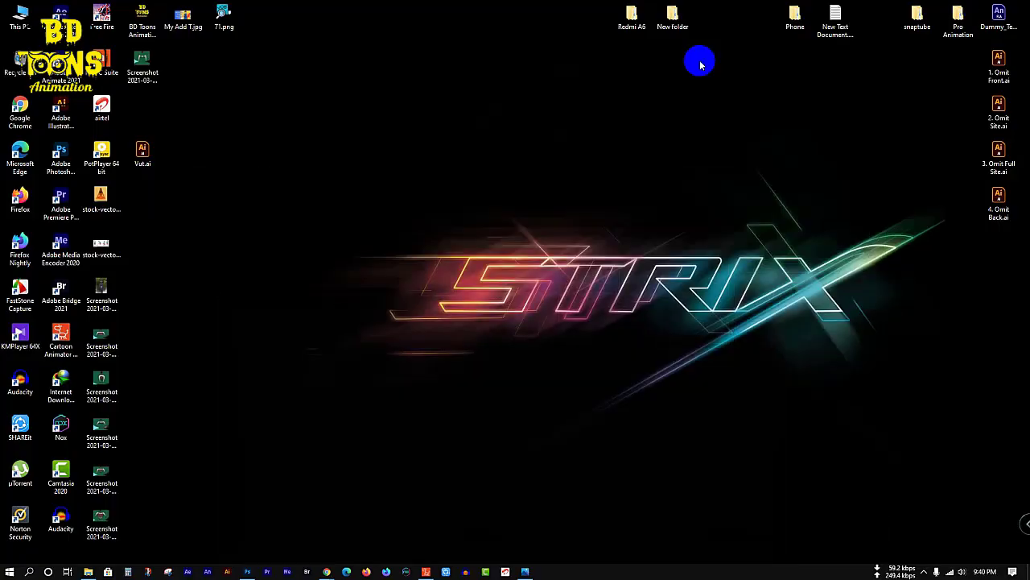
On drive D, open the G3_360_Character_PSD_Template_Trial folder inside the CTA_PSD& Ai_Trial Resource Pack folder.
double_click(20, 11)
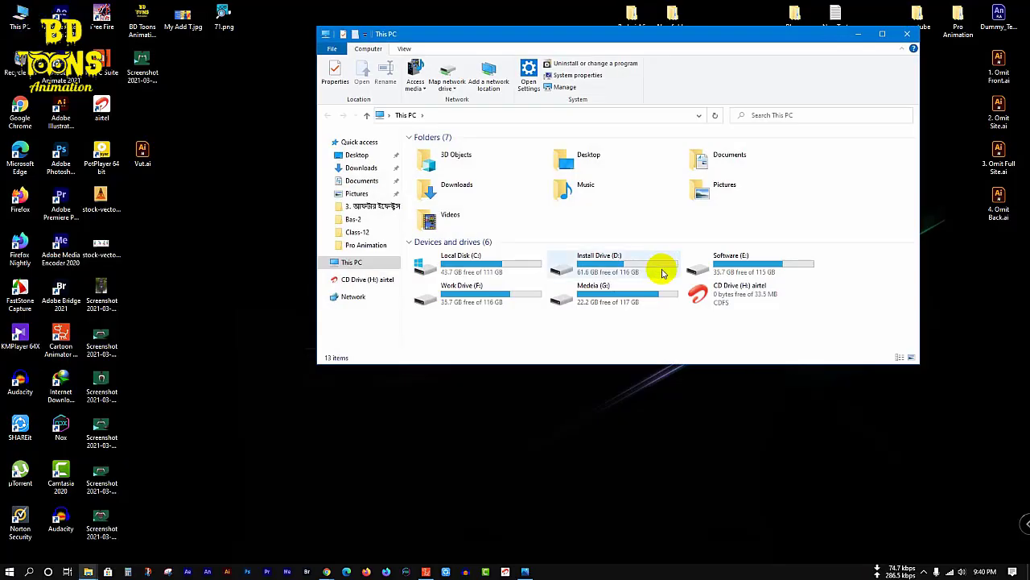
double_click(566, 260)
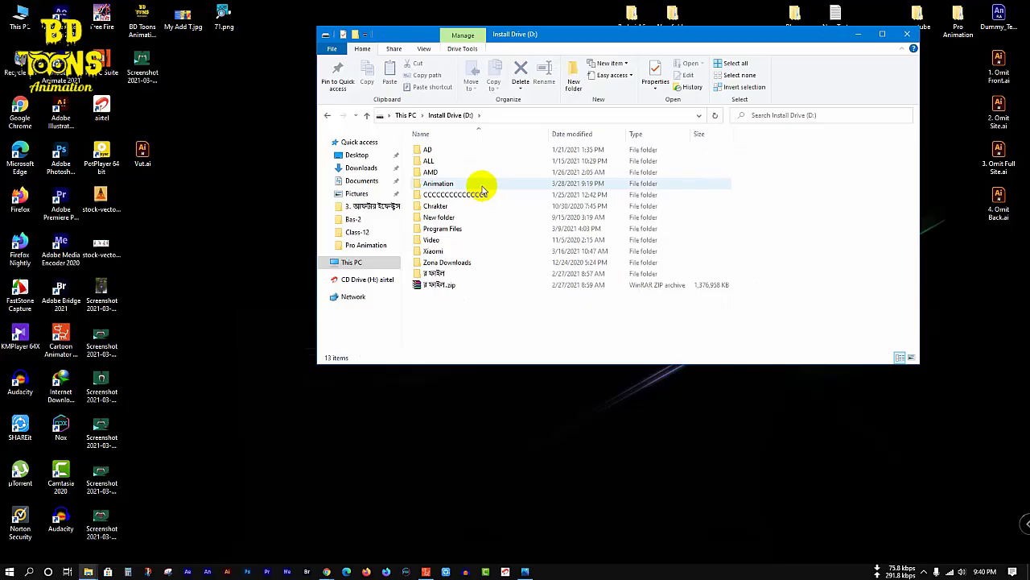
double_click(482, 192)
double_click(462, 152)
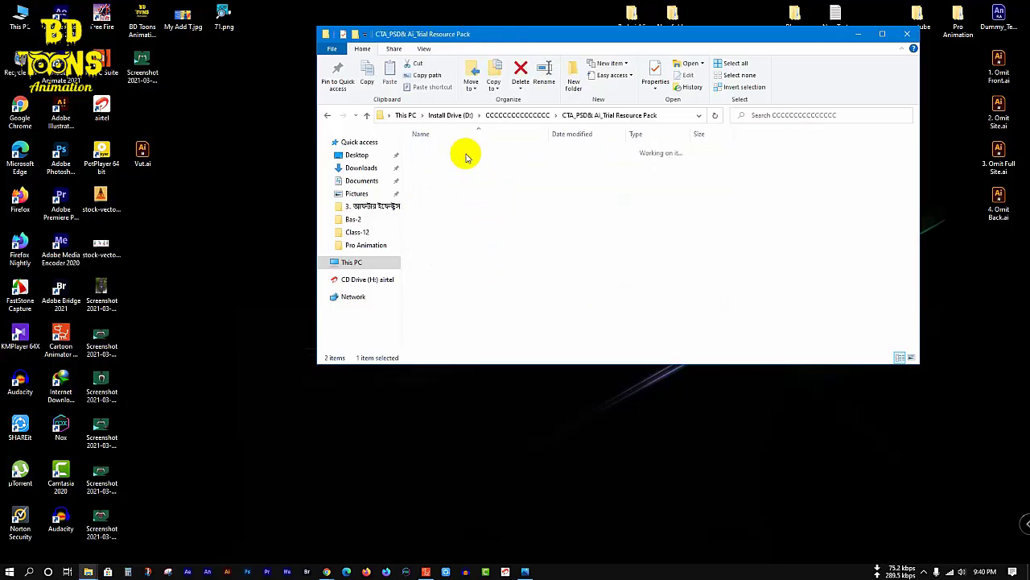
double_click(465, 152)
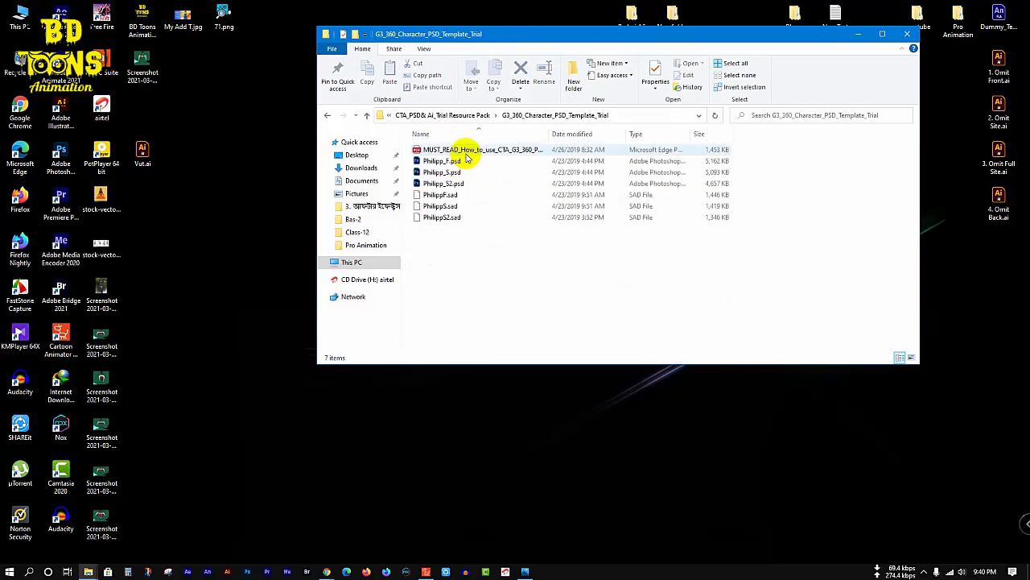
Copy the G3_360_Character_PSD_Template_Trial folder from the resource pack into the Class-12 folder.
click(327, 115)
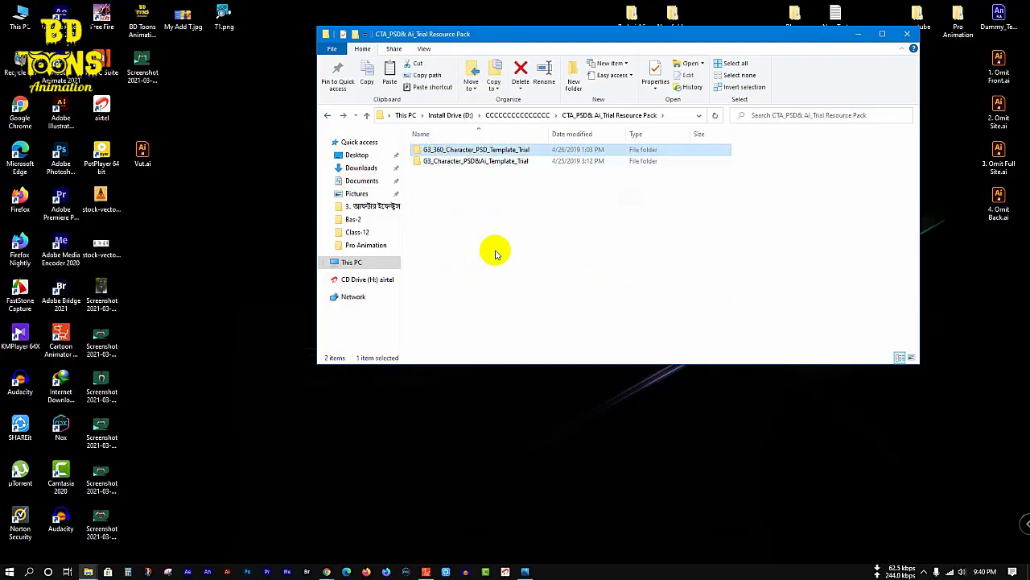
click(328, 115)
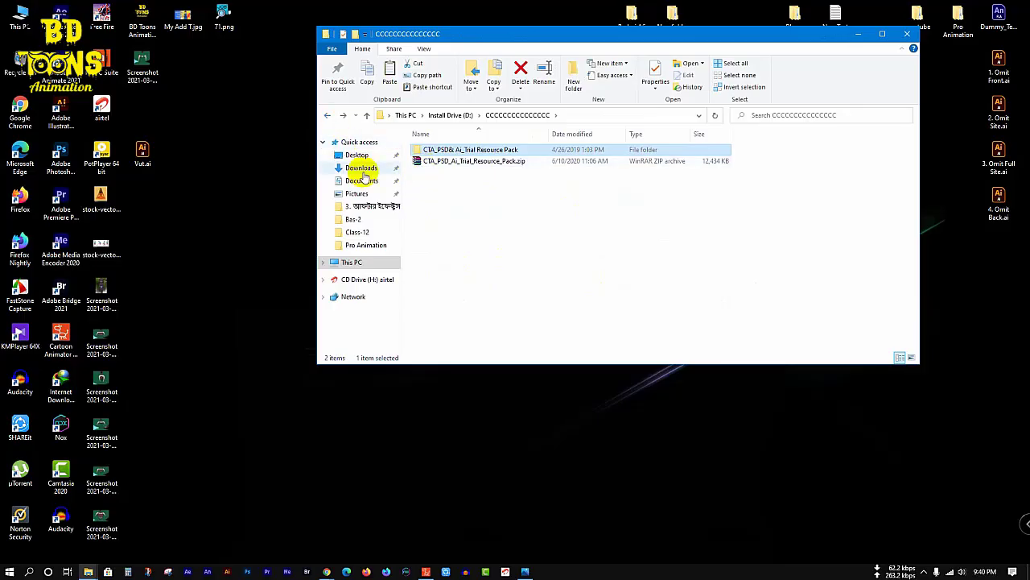
click(361, 232)
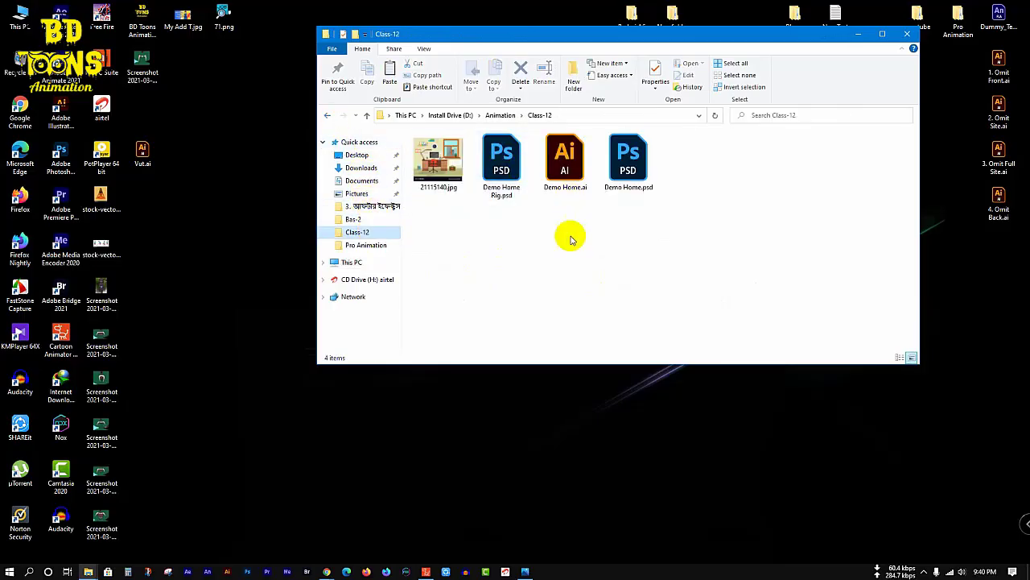
right_click(518, 259)
click(557, 347)
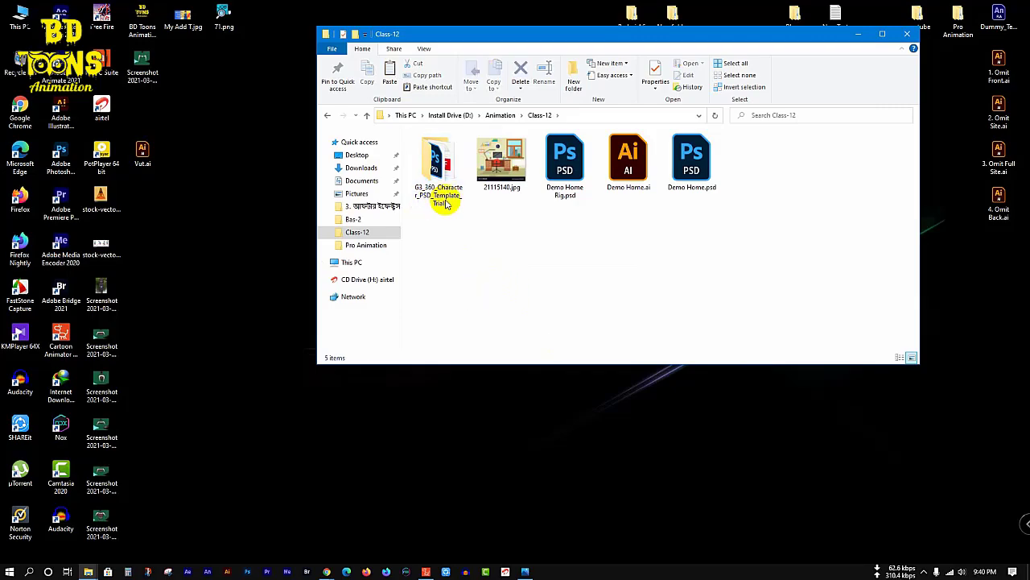
double_click(445, 201)
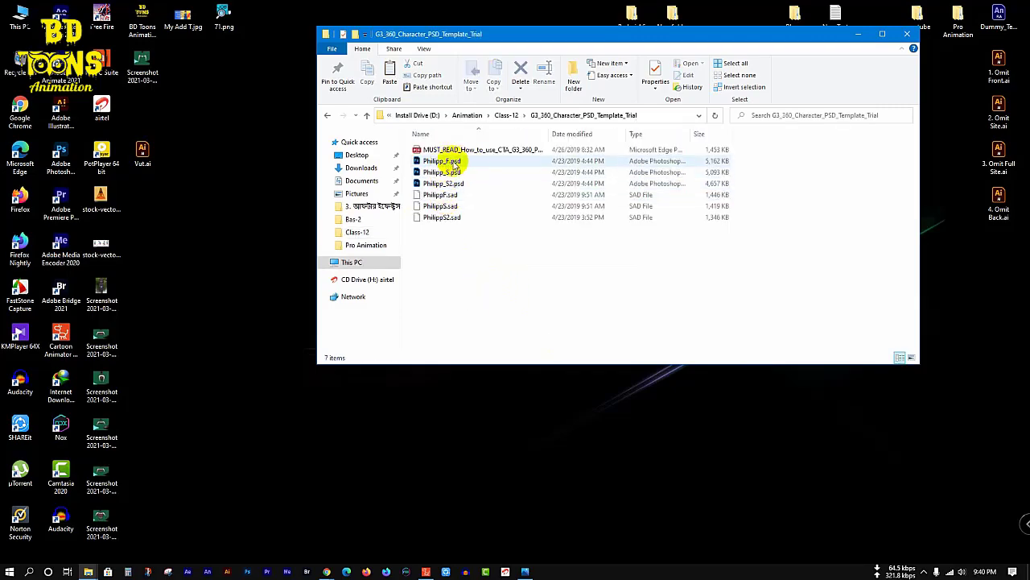
click(445, 162)
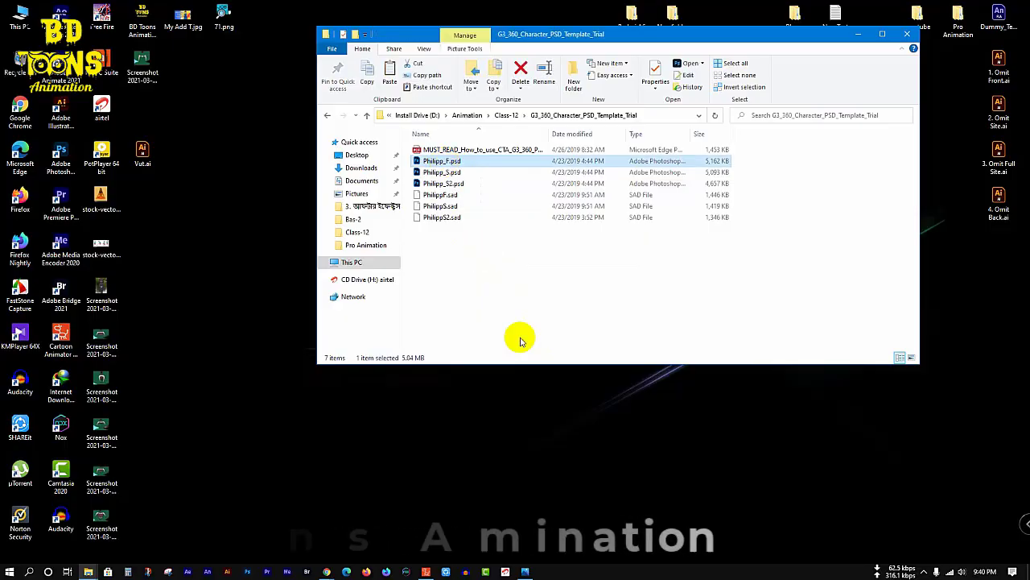
click(522, 339)
click(462, 162)
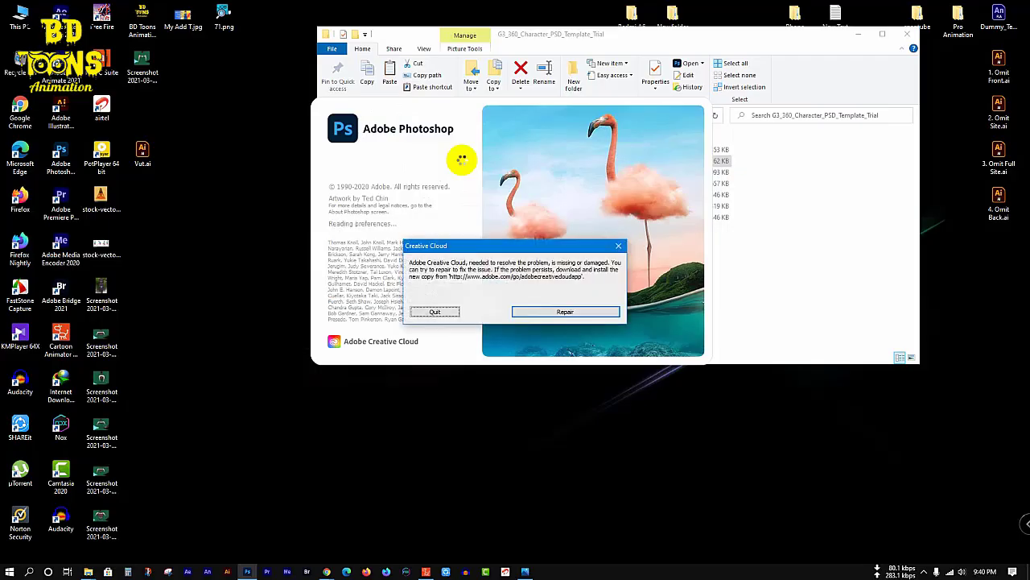
click(443, 312)
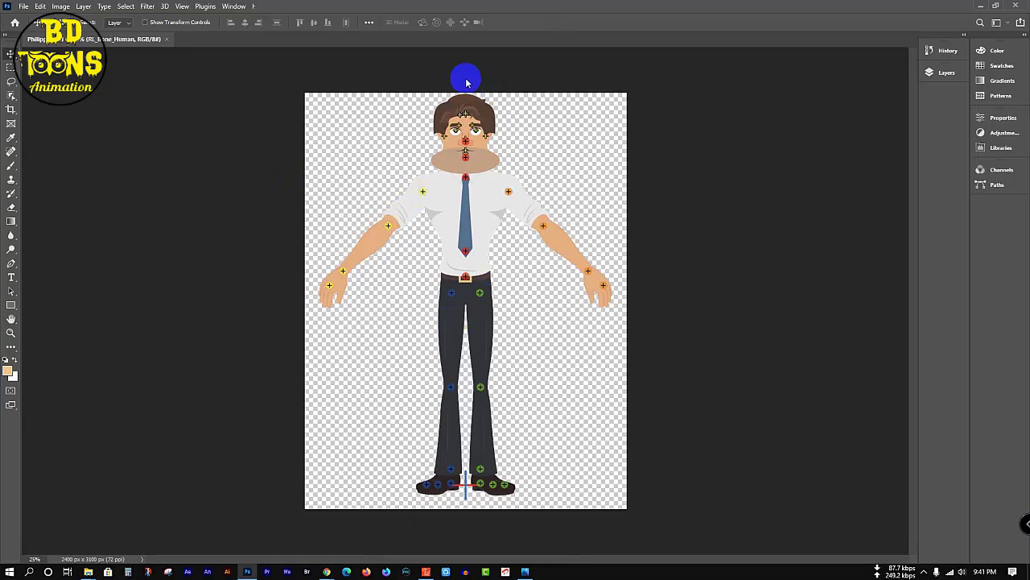
Try moving the Stubble shape from the character's chin onto the shoulder, and undo the move.
click(524, 125)
click(460, 99)
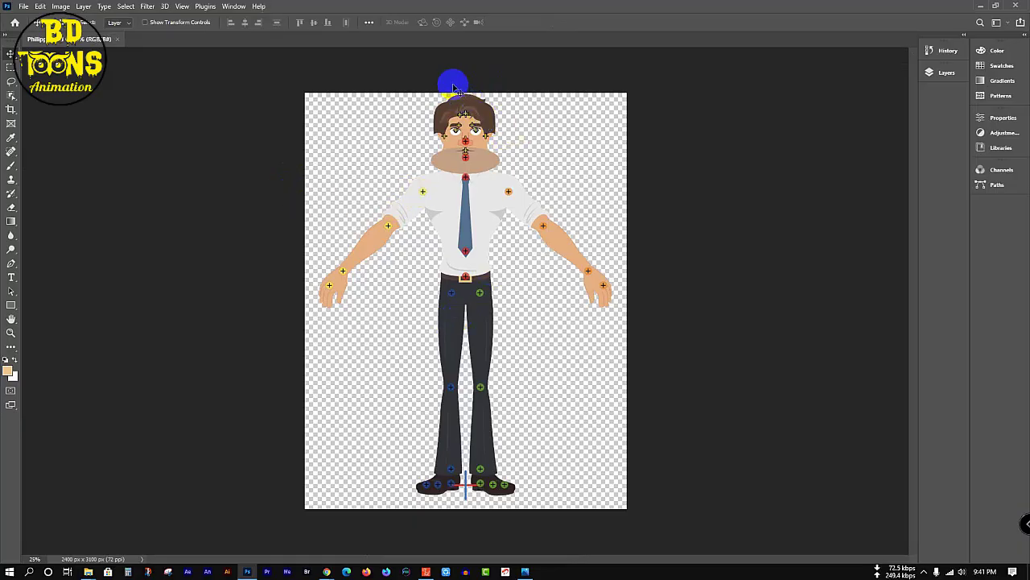
scroll(457, 87, up, 1)
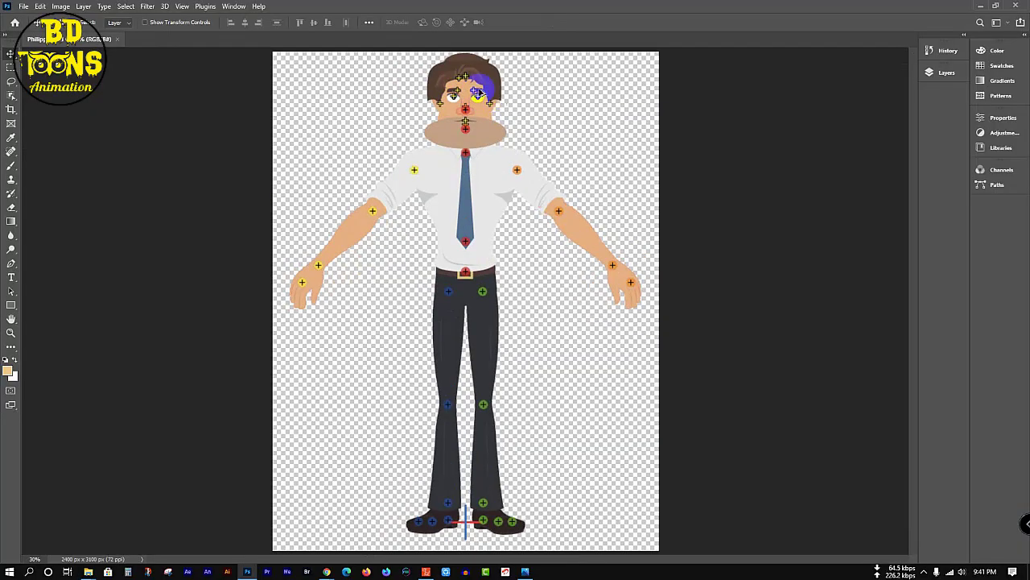
scroll(478, 93, up, 1)
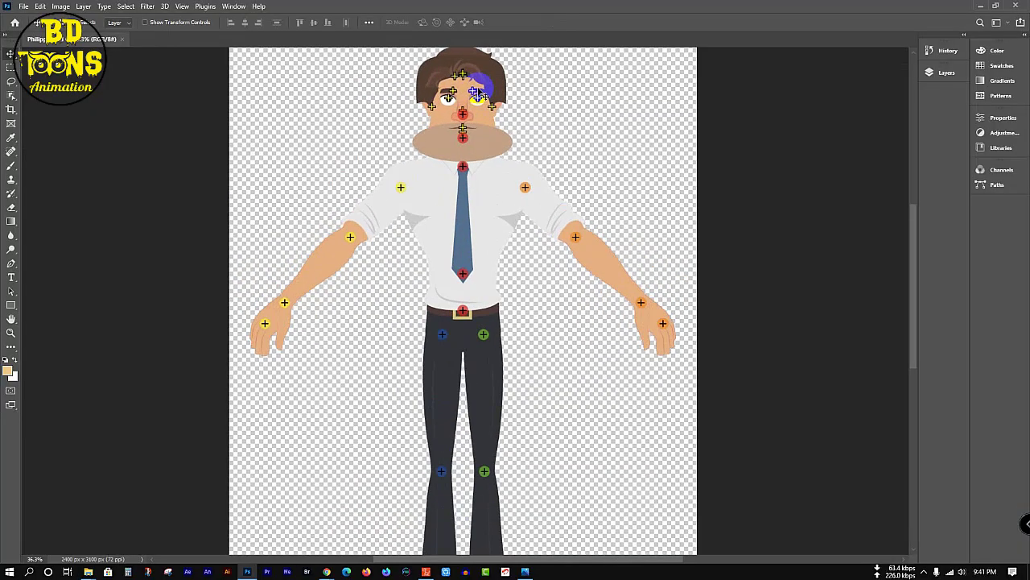
click(499, 150)
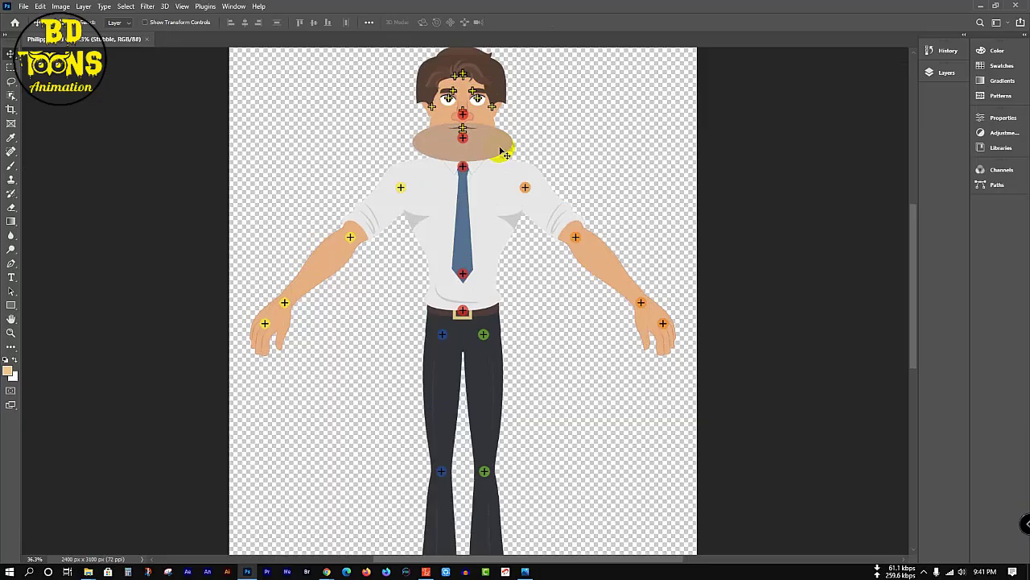
drag(500, 151, 458, 167)
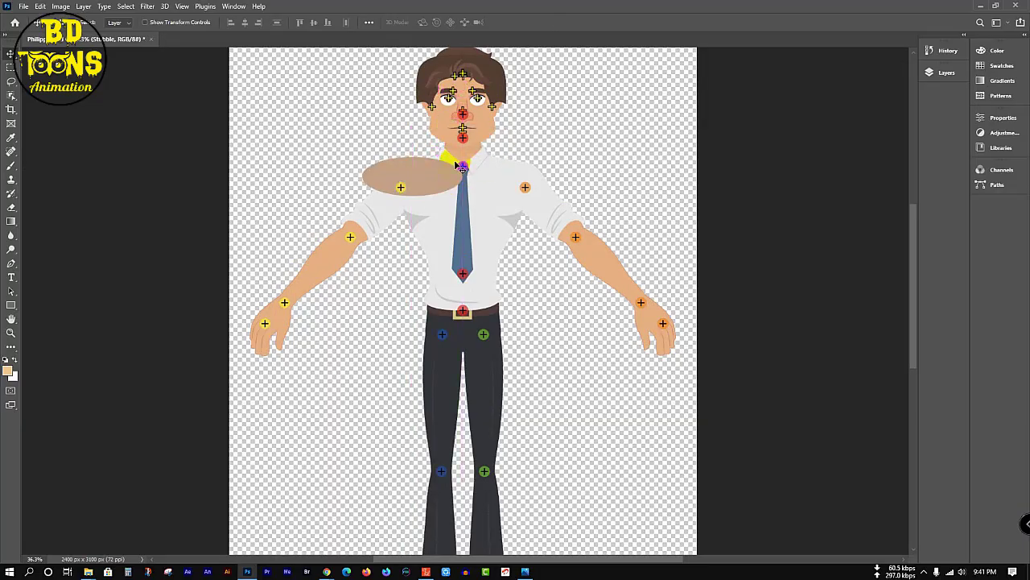
key(ctrl+z)
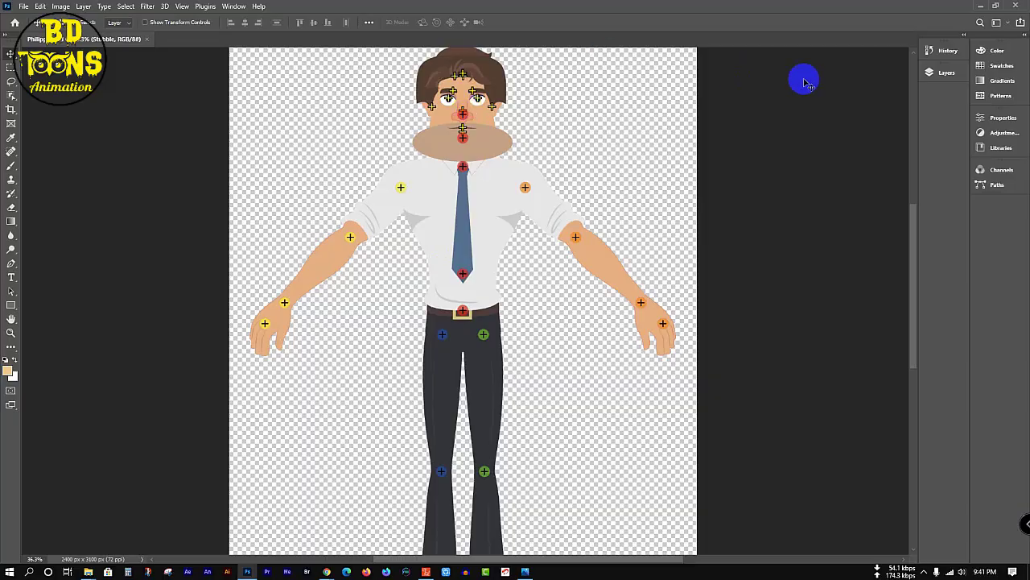
Show the layer list, collapse the Stubble and Center groups, and toggle the HeadBone group's visibility off and back on.
click(933, 75)
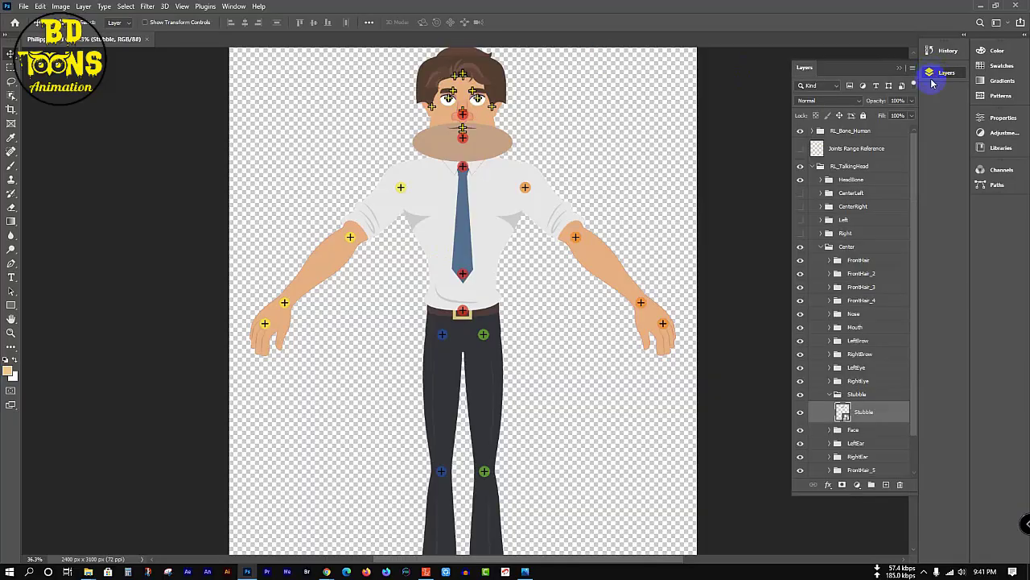
click(830, 395)
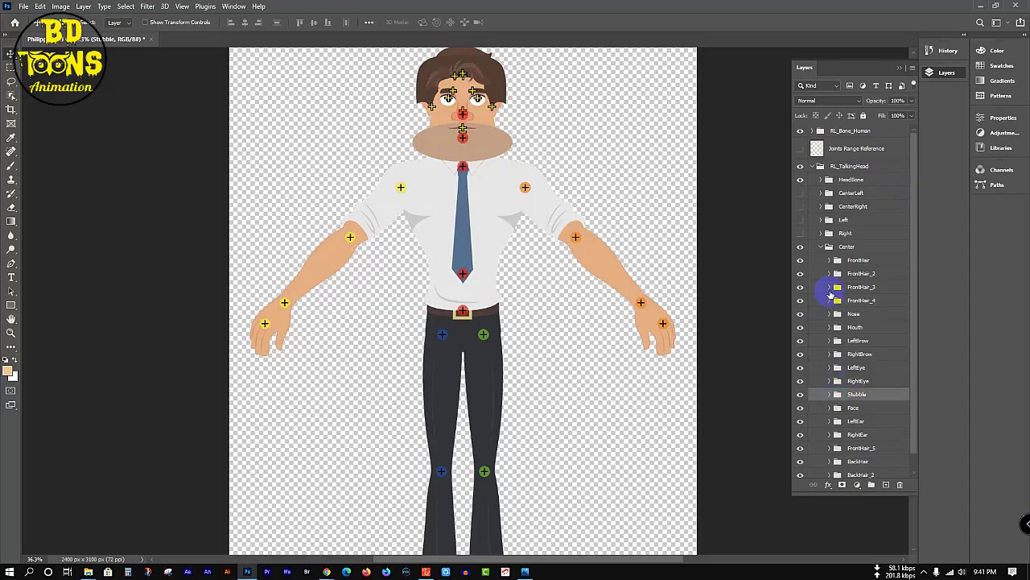
click(821, 249)
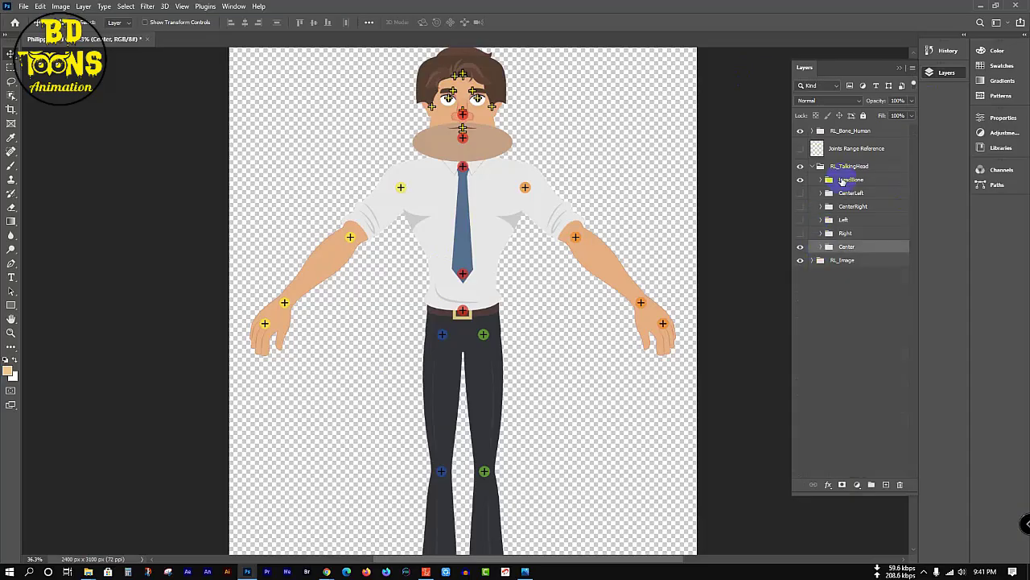
click(713, 108)
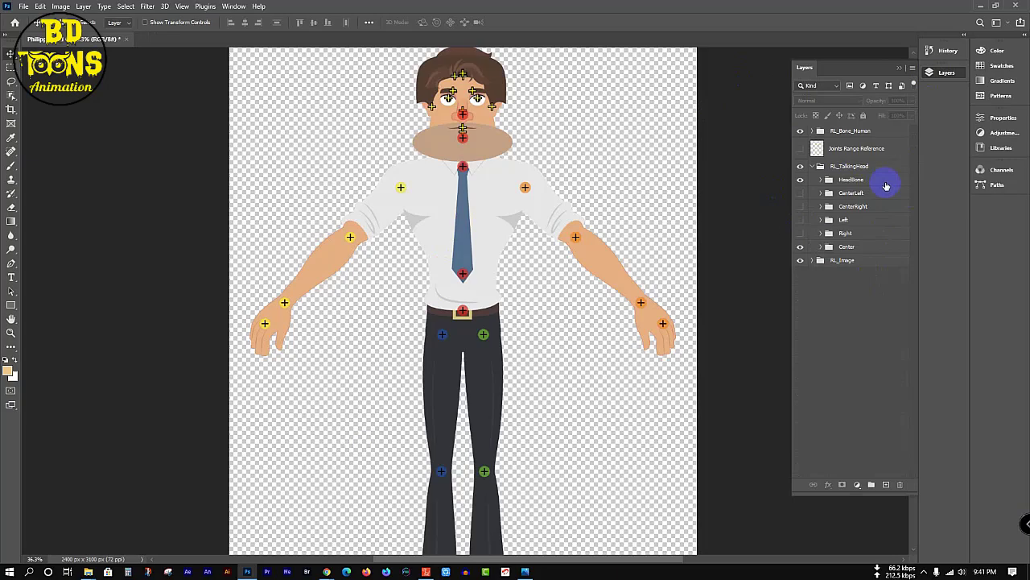
click(802, 182)
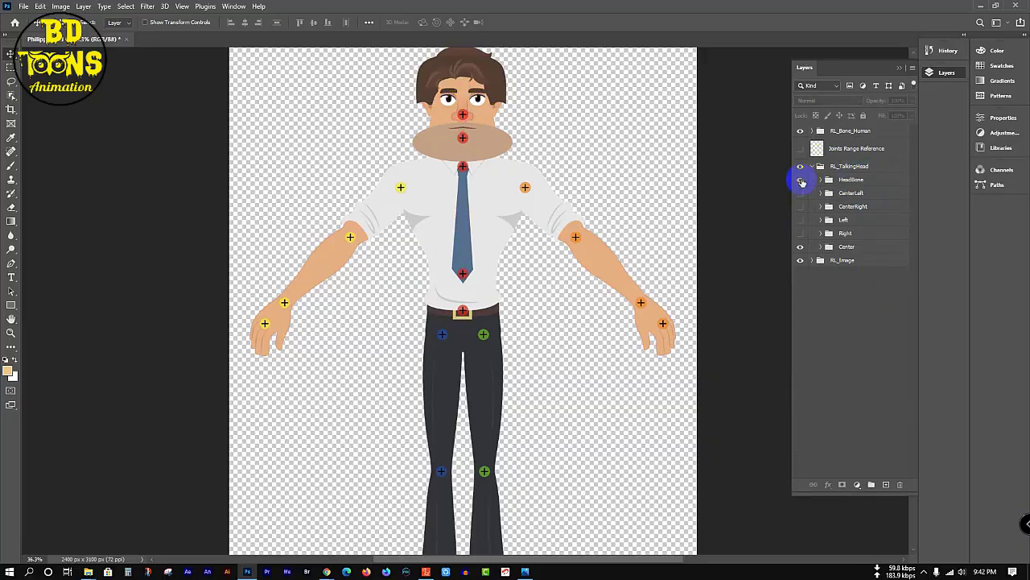
click(802, 182)
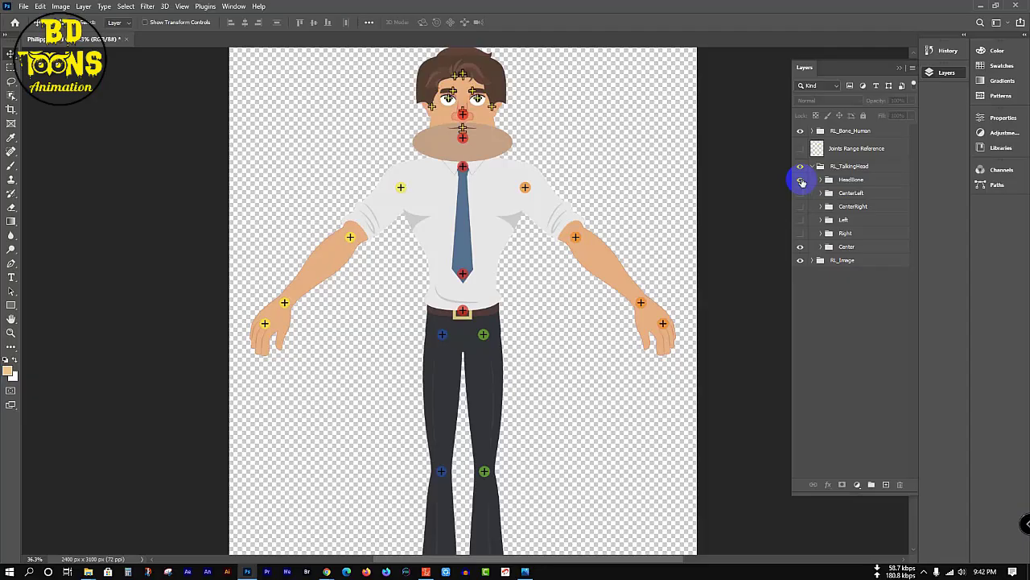
Examine the Left head group by expanding its Nose subgroup and toggling the group's visibility on and off, and collapse it.
click(869, 223)
click(869, 235)
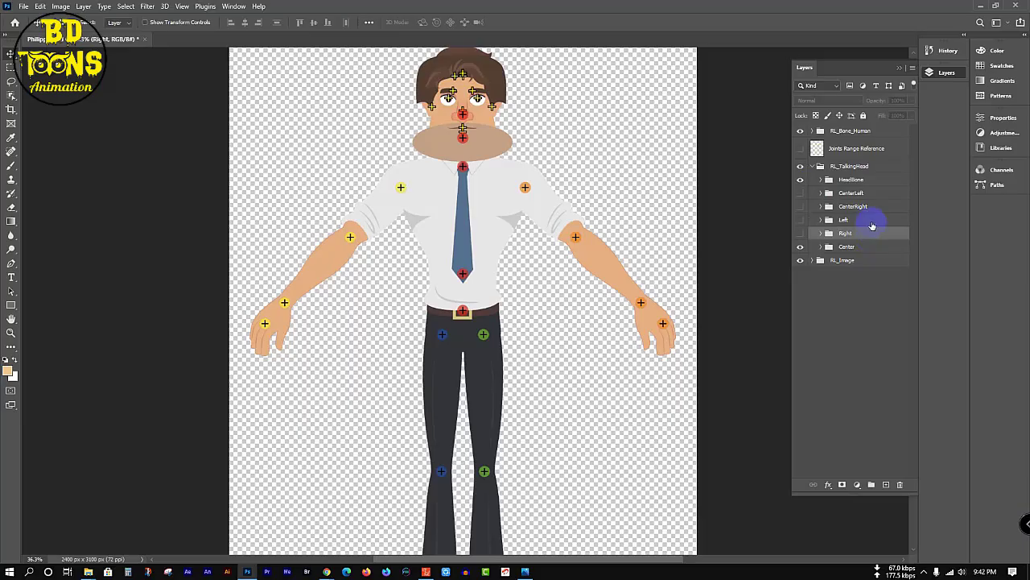
click(837, 220)
click(821, 220)
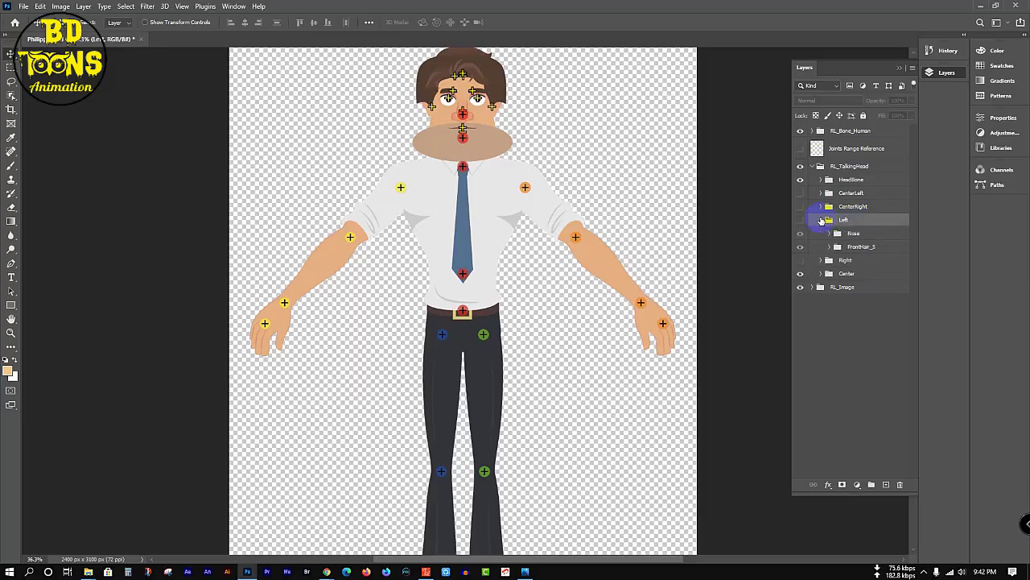
click(836, 234)
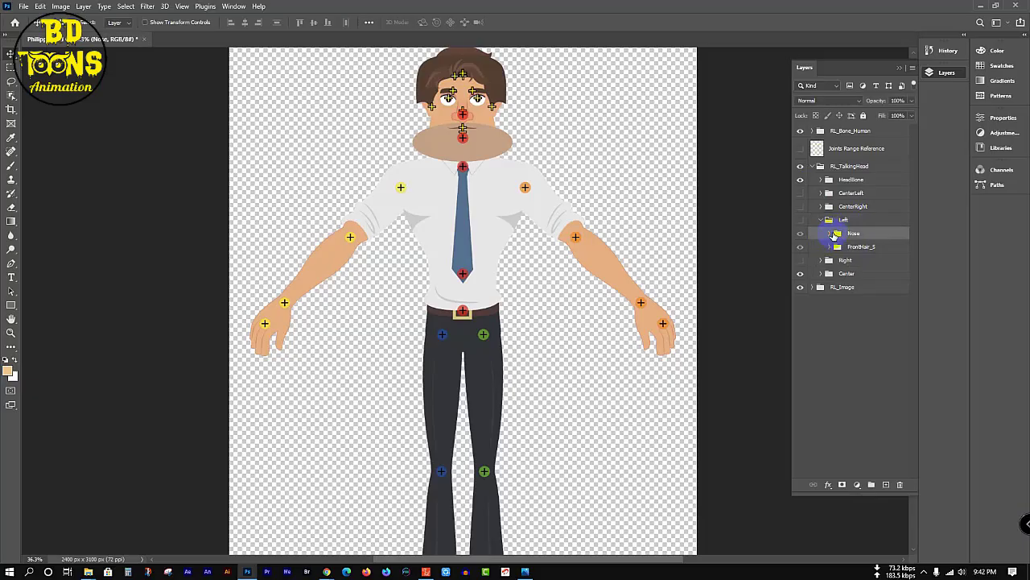
click(829, 233)
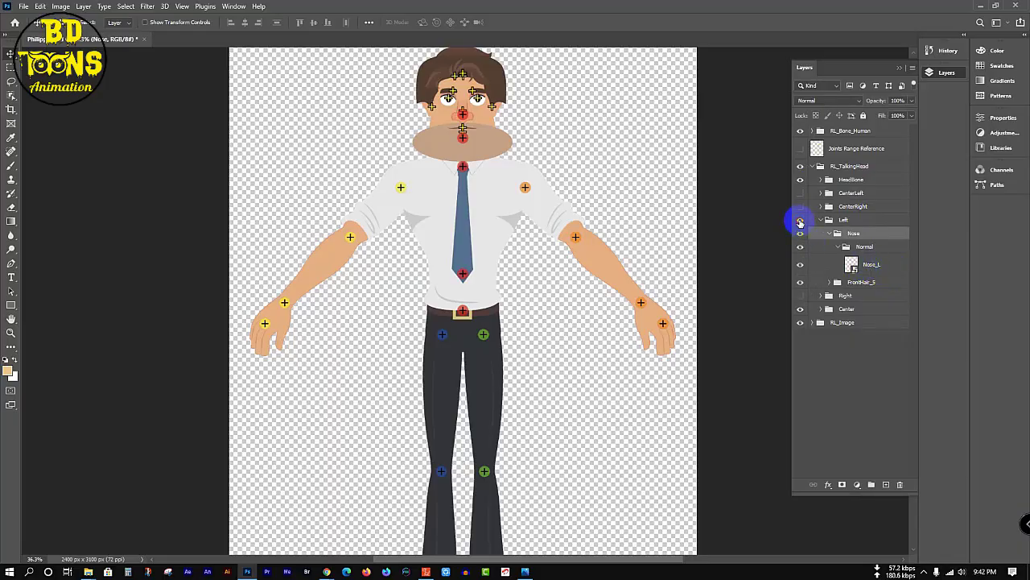
click(800, 221)
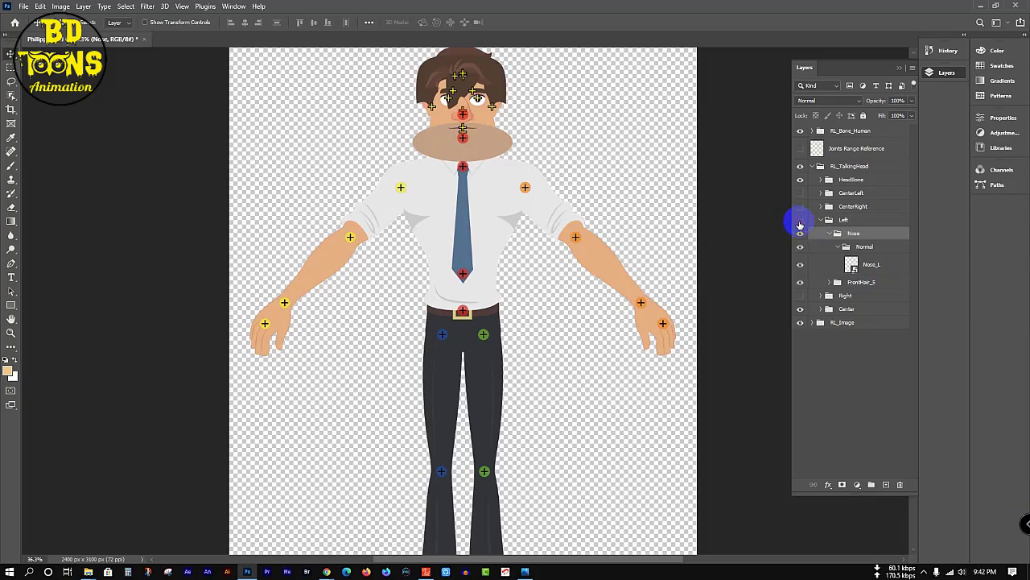
click(800, 233)
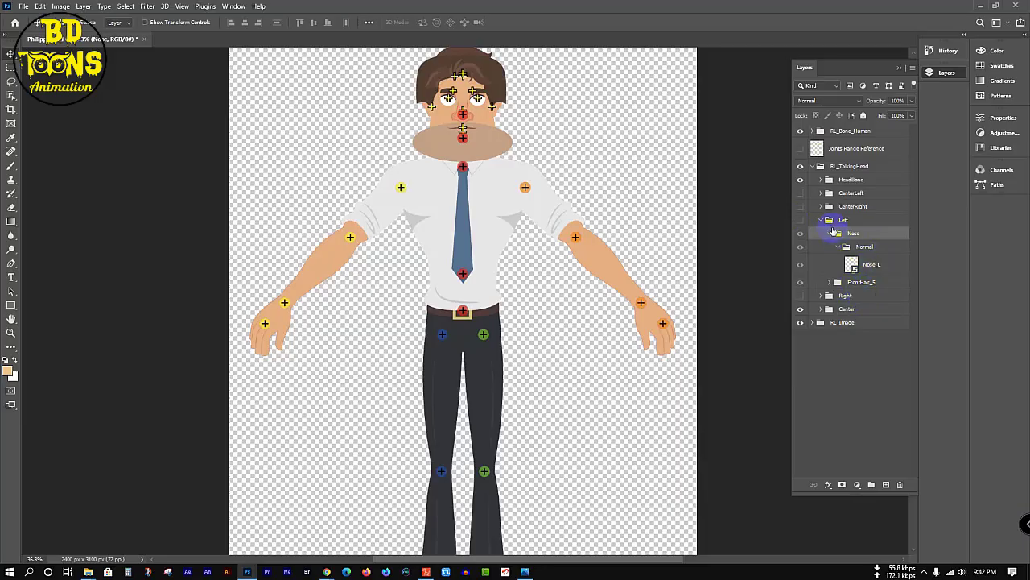
click(830, 234)
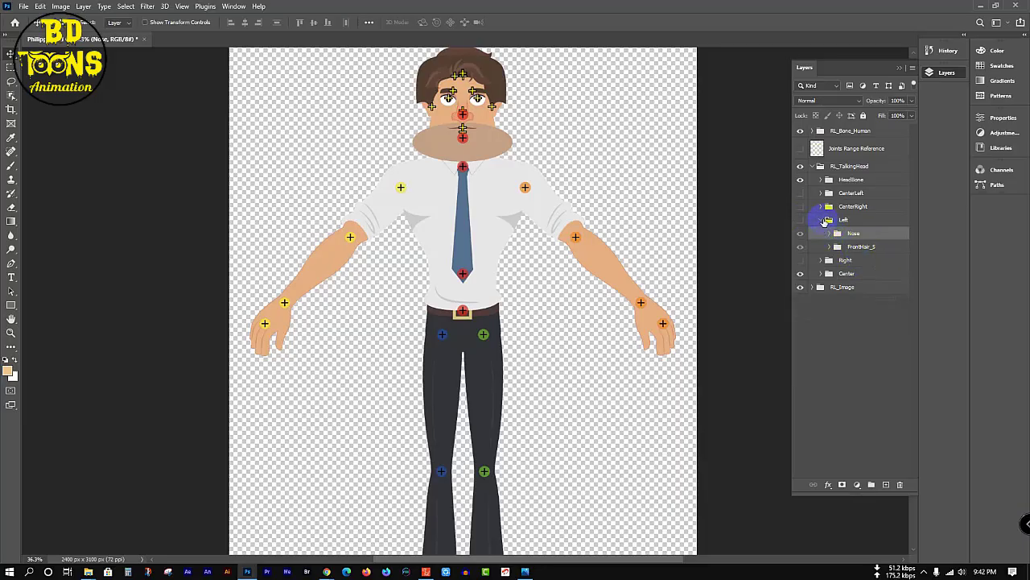
click(821, 219)
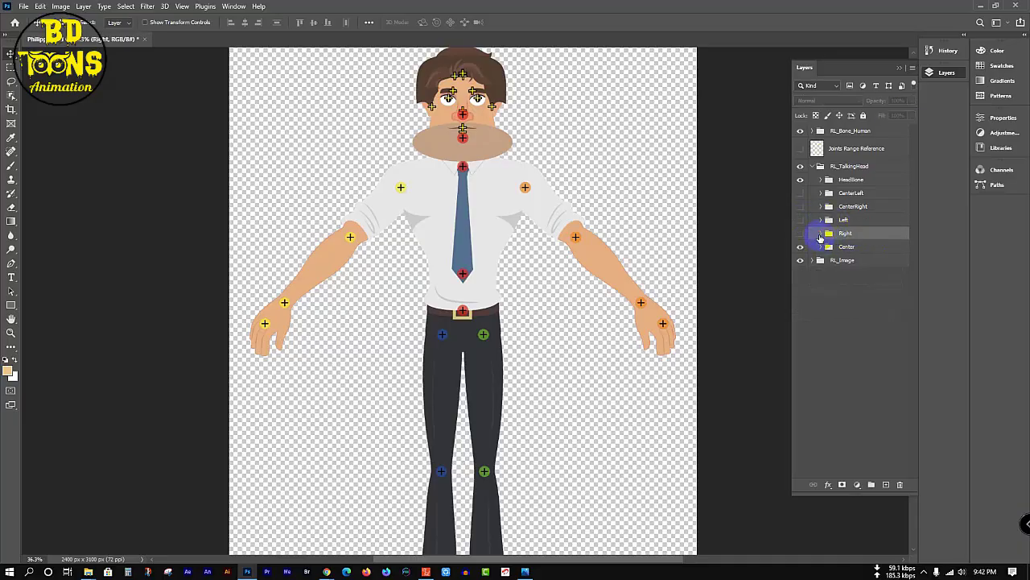
Examine the Nose subgroup inside the Right head group, collapse the group, and expand the Left group again.
click(820, 235)
click(828, 250)
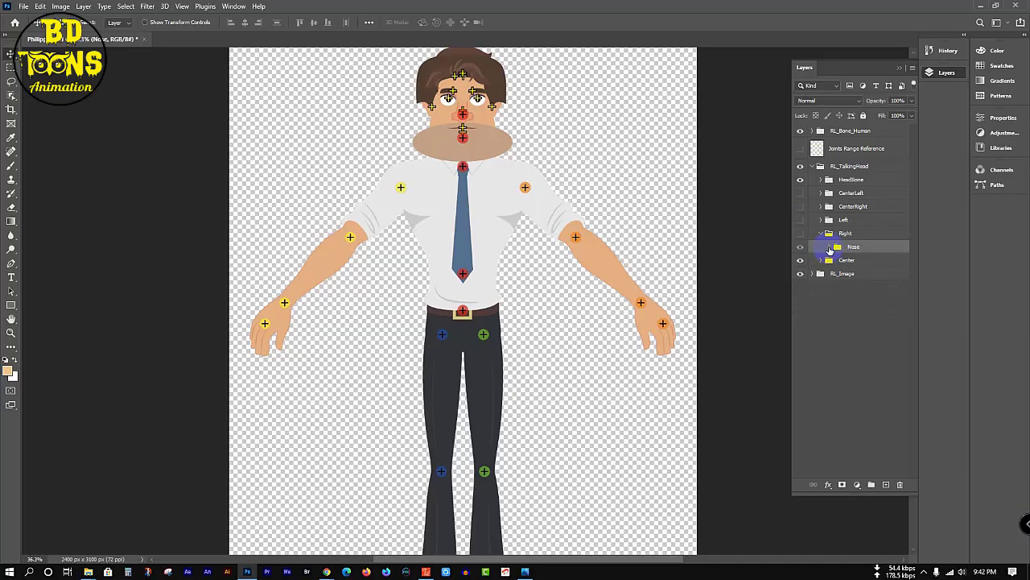
click(830, 248)
click(831, 247)
click(820, 235)
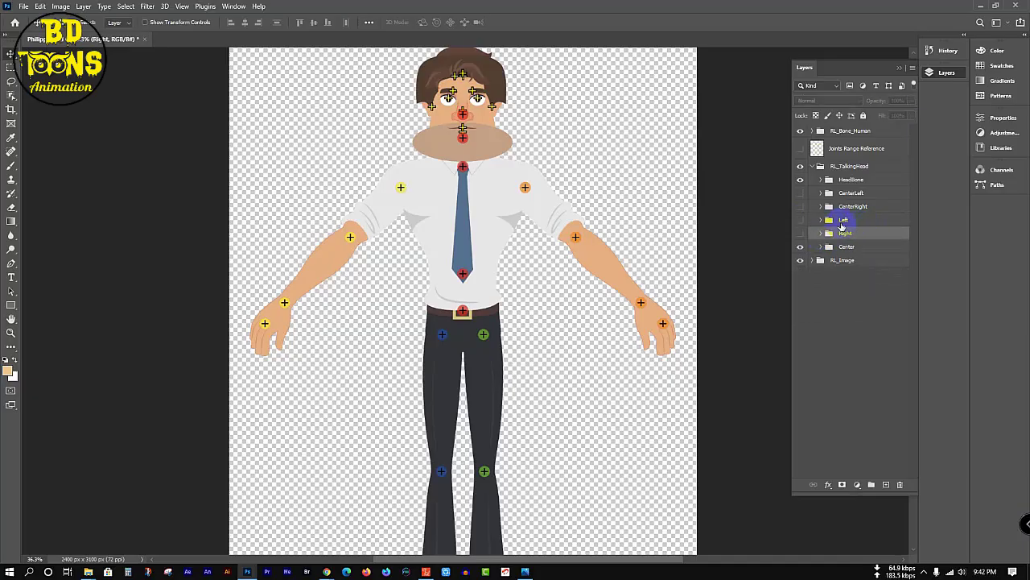
click(819, 223)
click(819, 222)
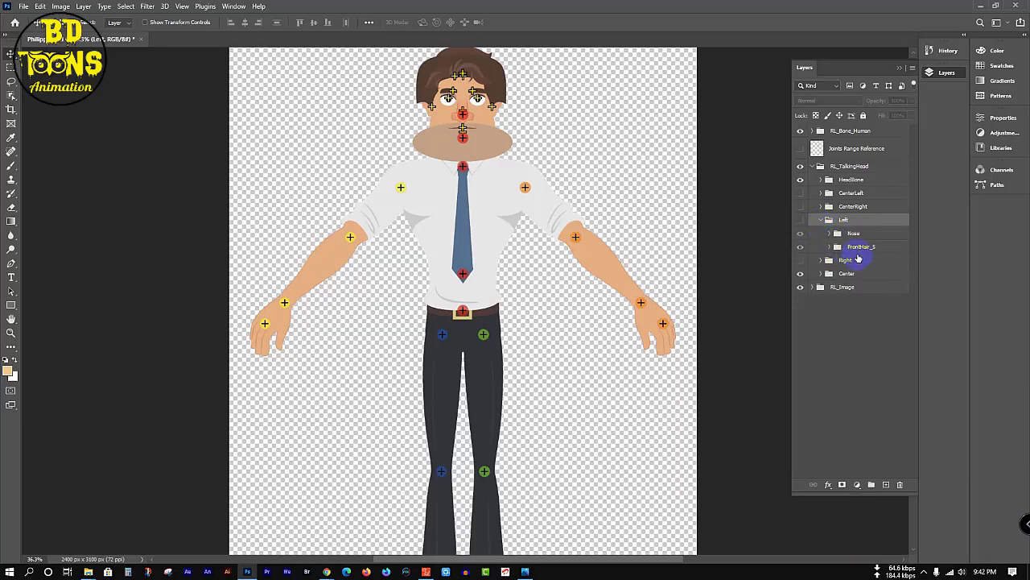
Examine the FrontHair_5 subgroup inside the Left head group, and collapse the Left group.
click(856, 250)
click(834, 247)
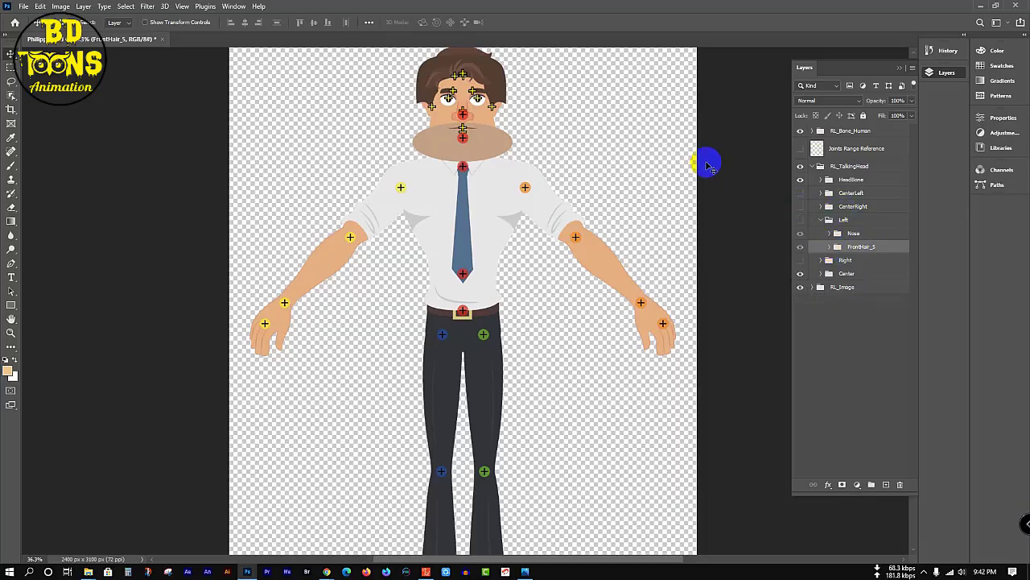
click(819, 224)
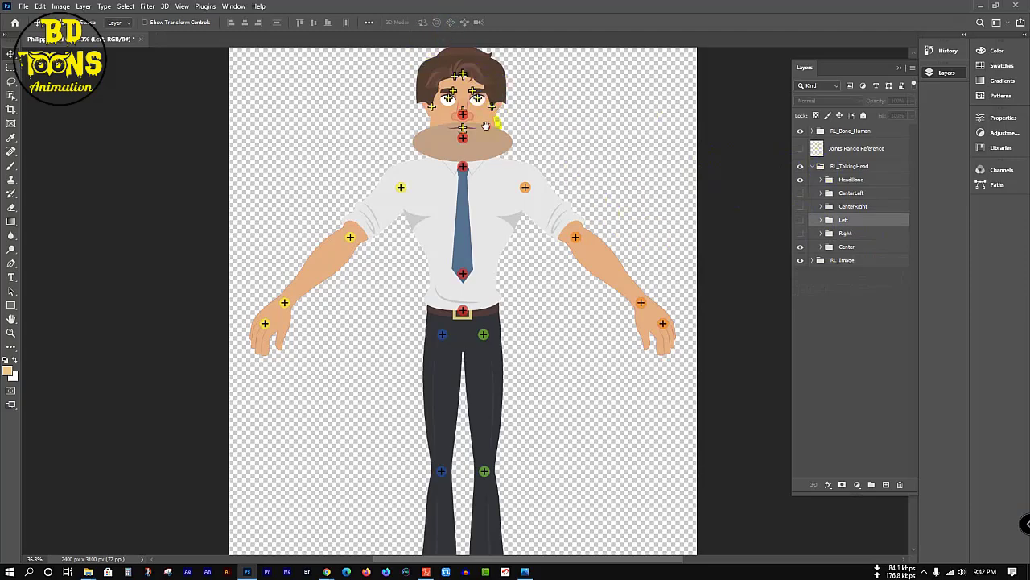
Try moving the FrontHair_4 hair shape off the character's head twice, undoing each move, and clear the layer selection.
scroll(488, 101, up, 3)
scroll(471, 159, up, 5)
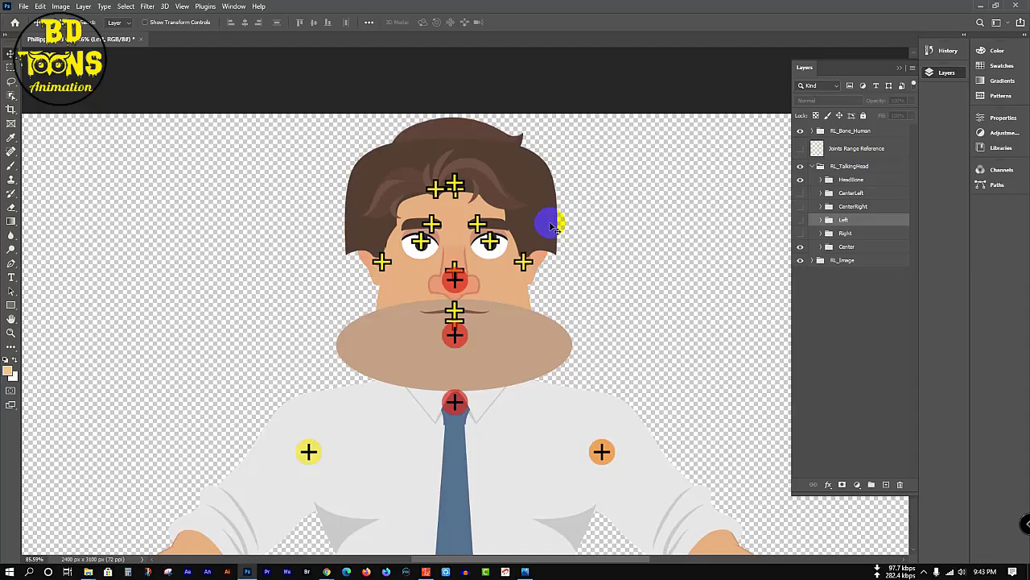
ctrl+click(552, 227)
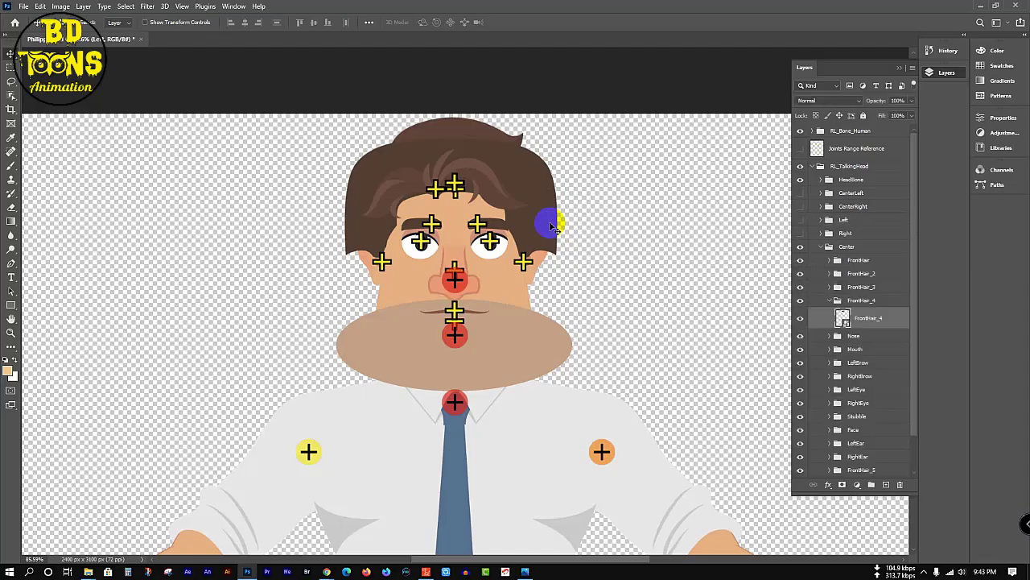
drag(559, 197, 746, 212)
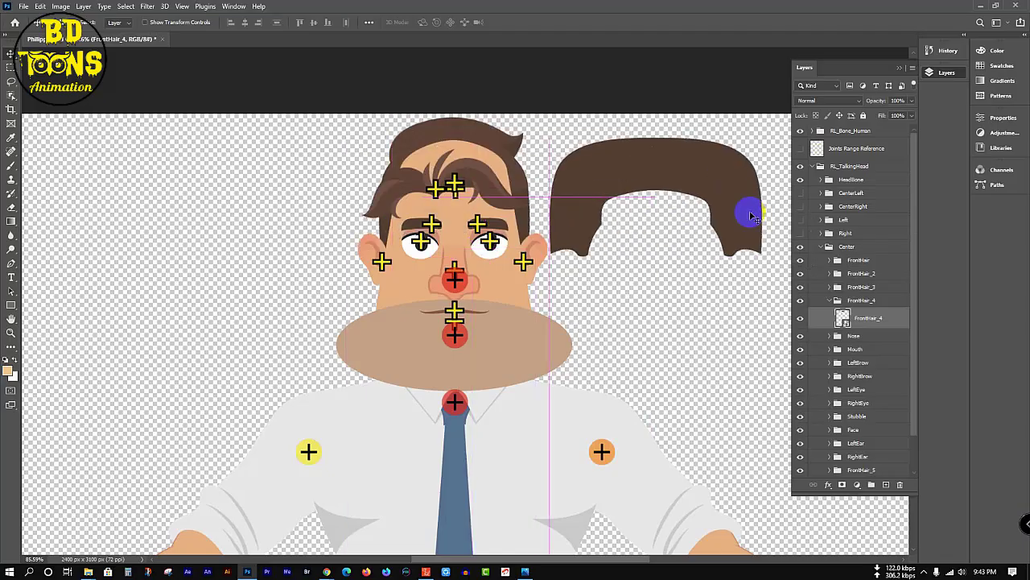
key(ctrl+z)
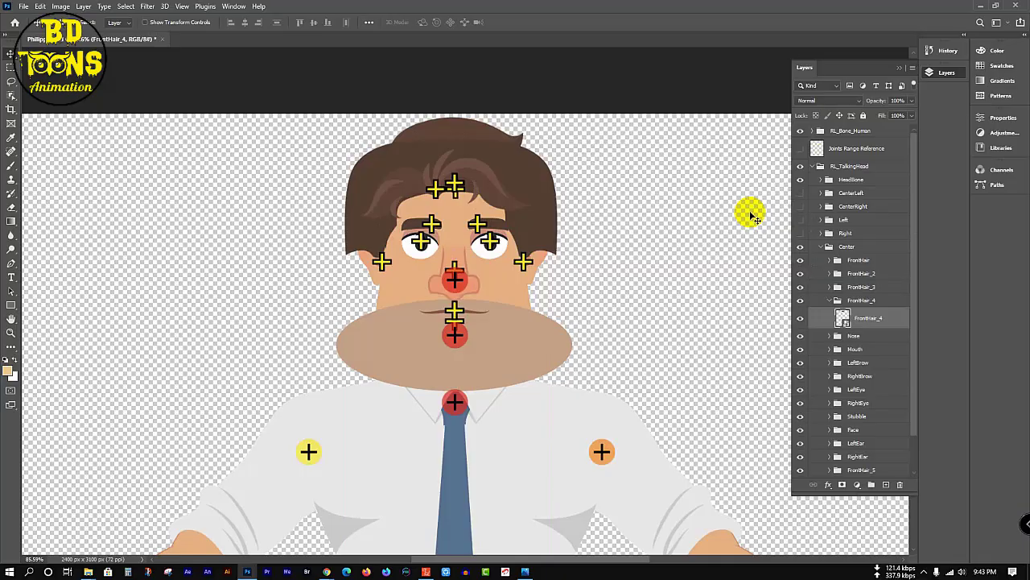
click(857, 299)
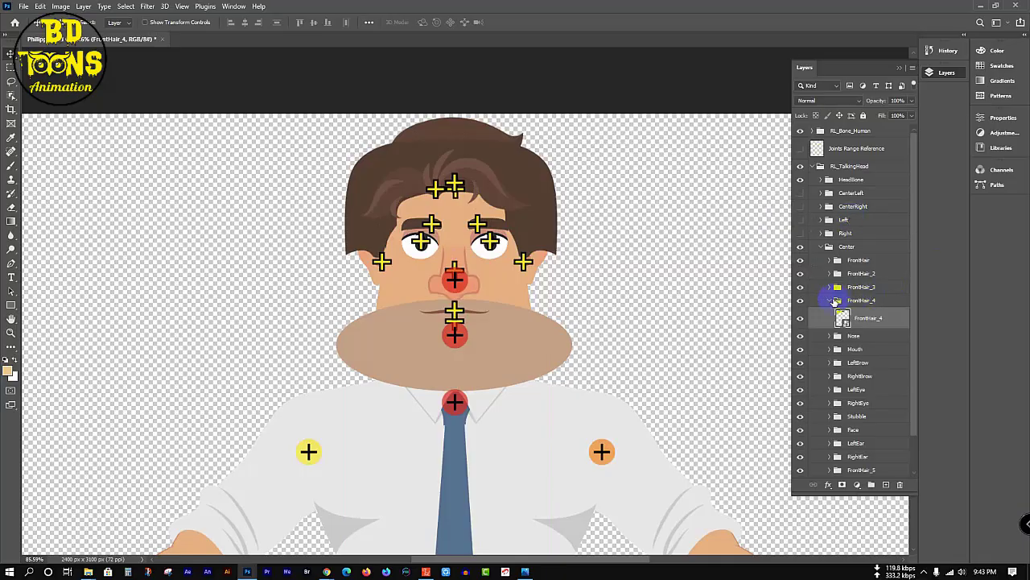
click(832, 301)
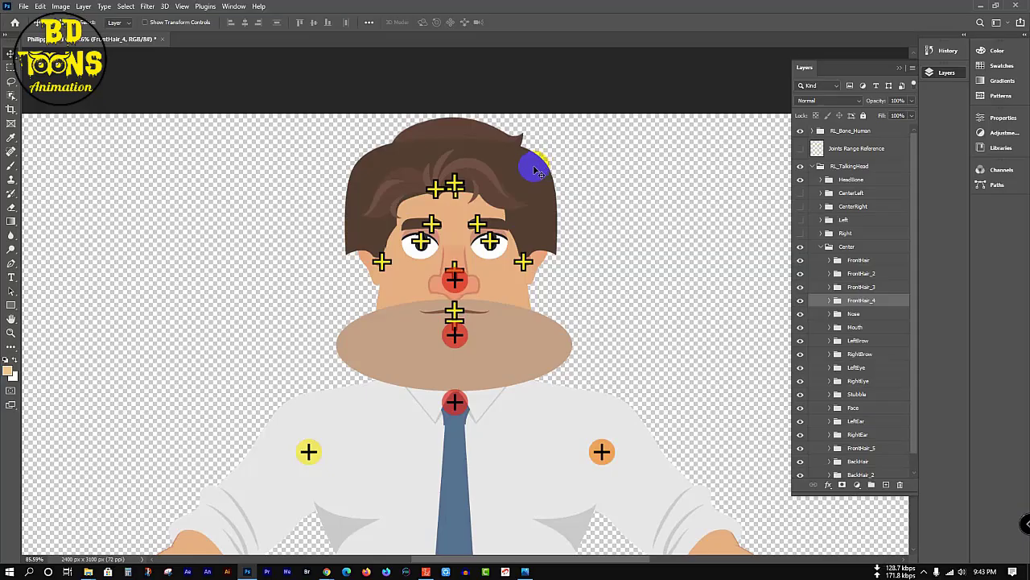
drag(536, 171, 699, 255)
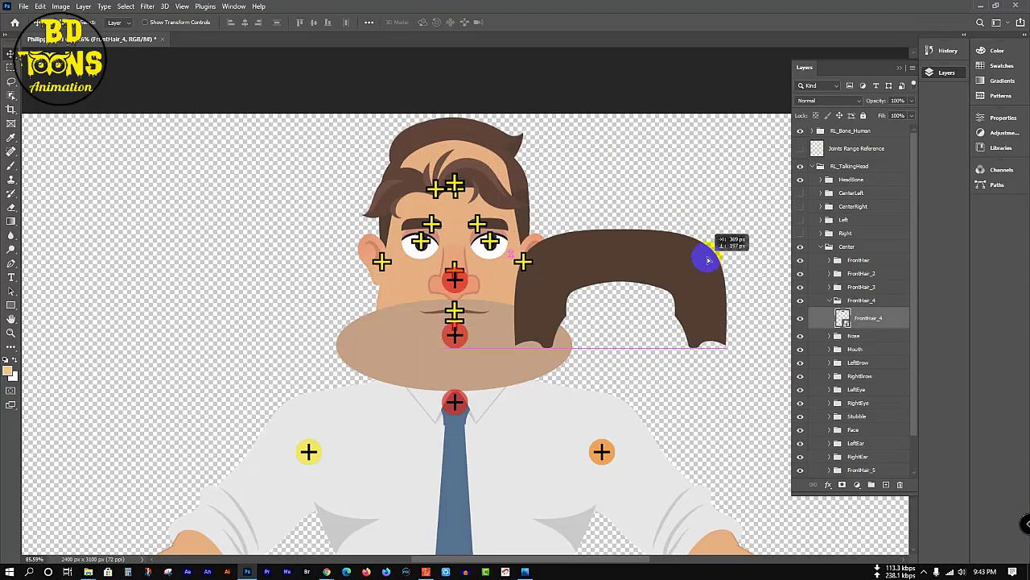
key(ctrl+z)
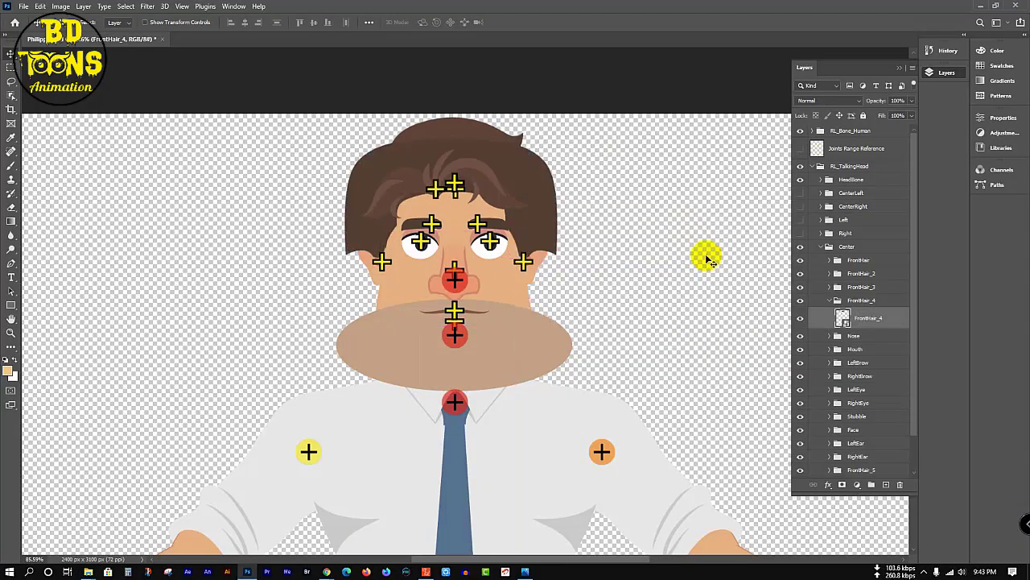
click(636, 223)
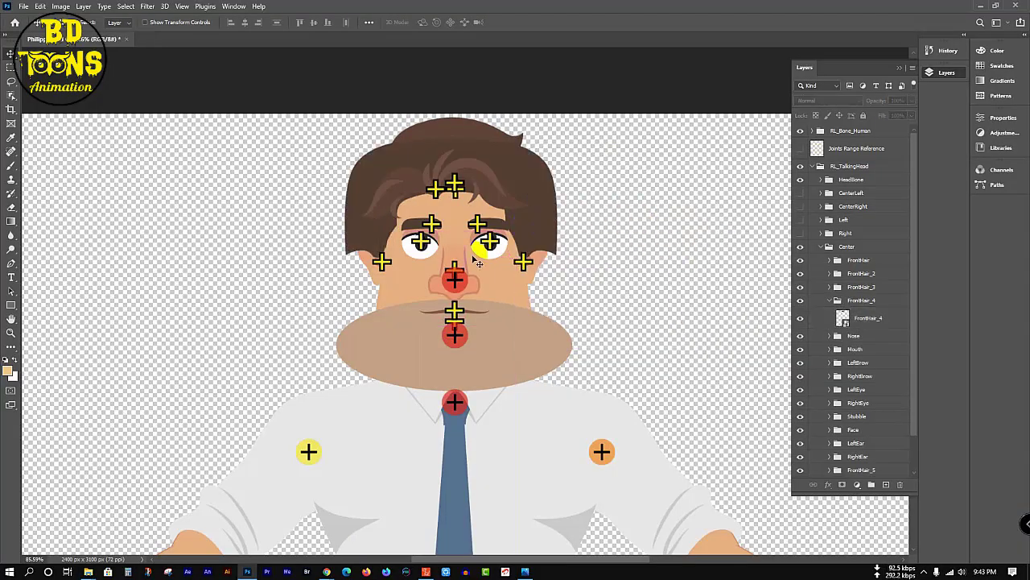
Collapse the RL_TalkingHead layer group and switch to the G3_360_Character_PSD_Template_Trial folder in File Explorer.
scroll(417, 249, down, 4)
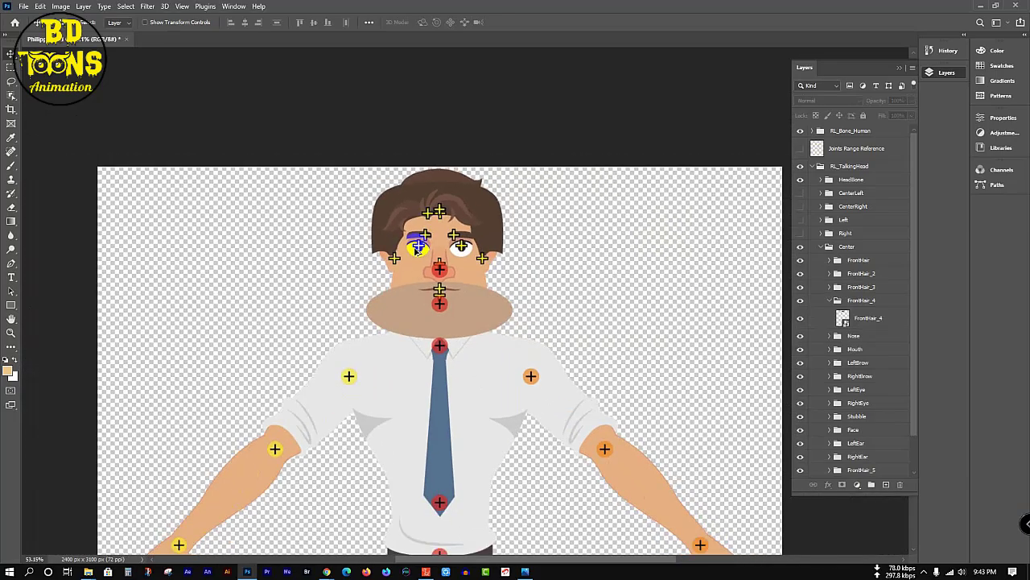
scroll(417, 249, down, 2)
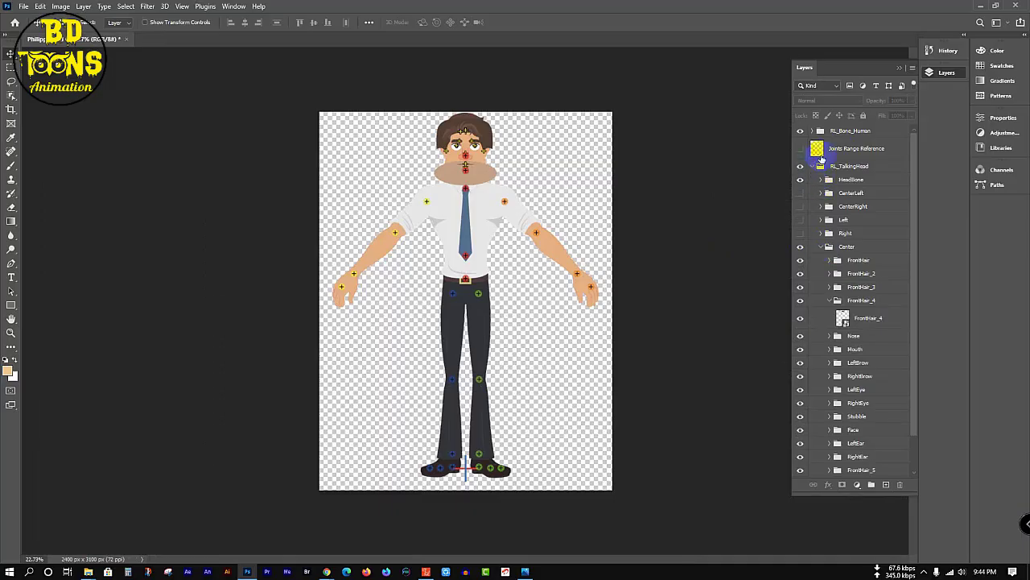
click(813, 165)
click(981, 7)
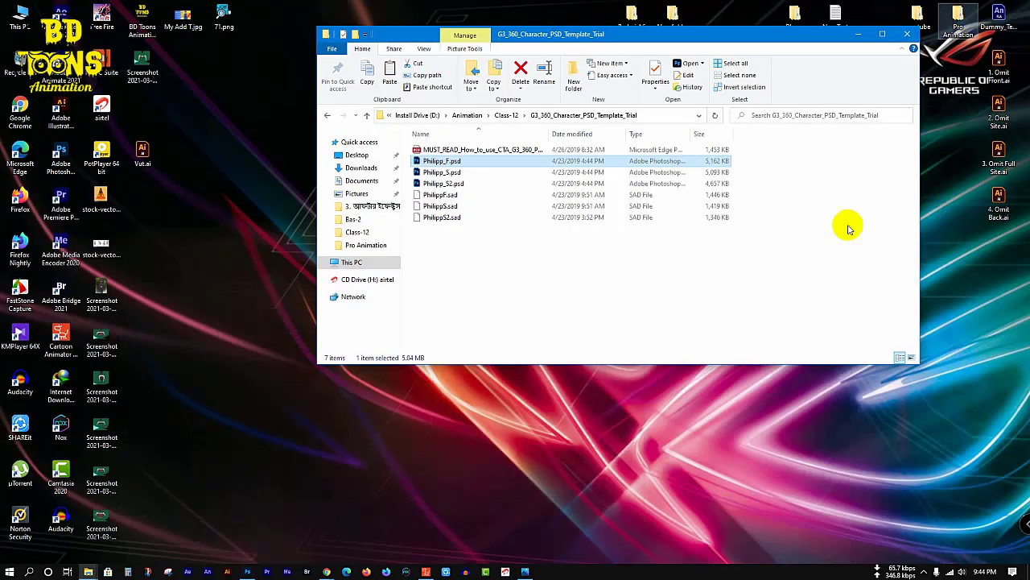
right_click(265, 395)
click(293, 432)
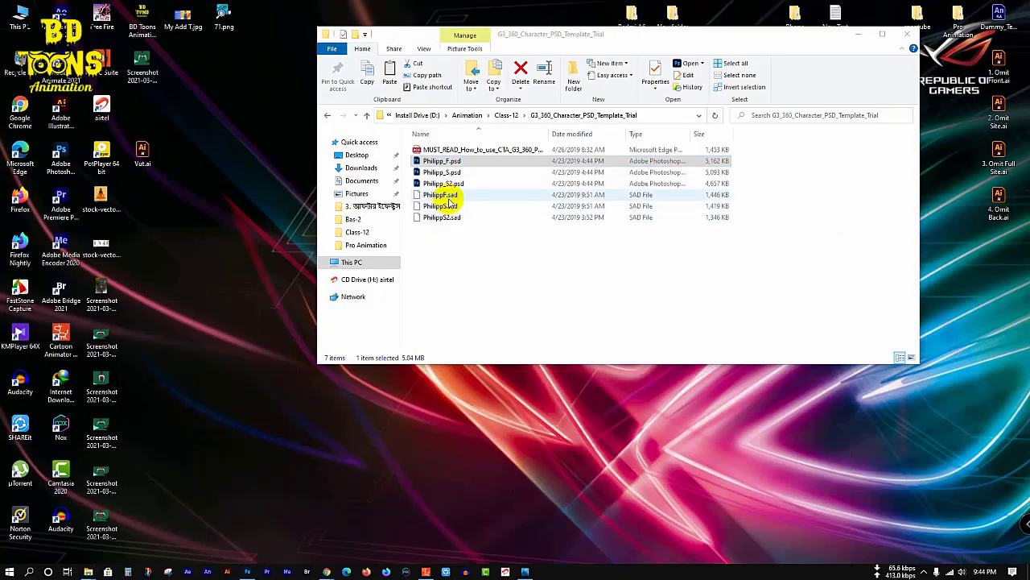
mouse_move(444, 246)
mouse_down()
mouse_move(448, 202)
mouse_move(444, 252)
mouse_move(432, 258)
mouse_move(439, 194)
mouse_move(442, 248)
mouse_up()
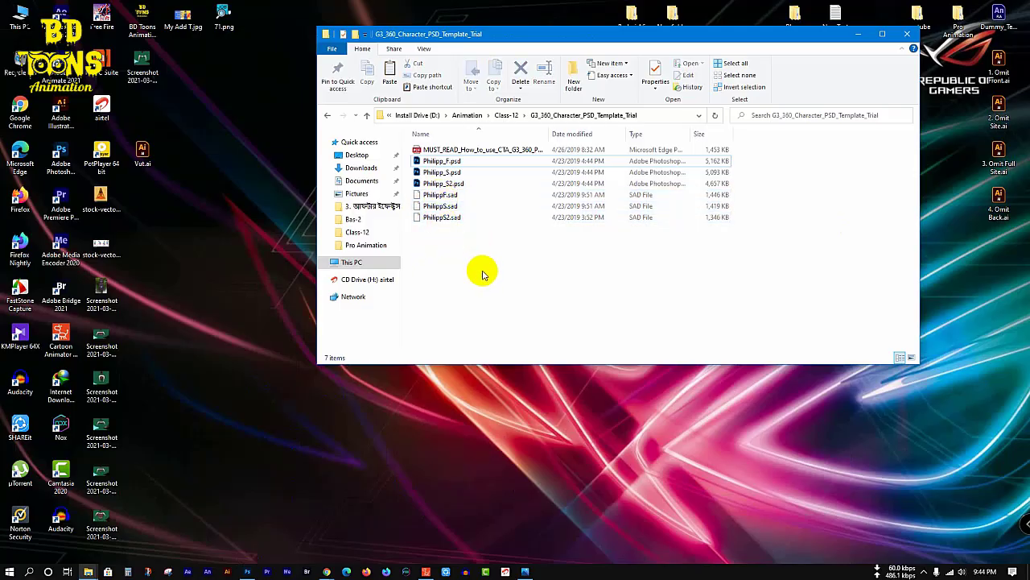
click(459, 204)
click(464, 218)
click(458, 205)
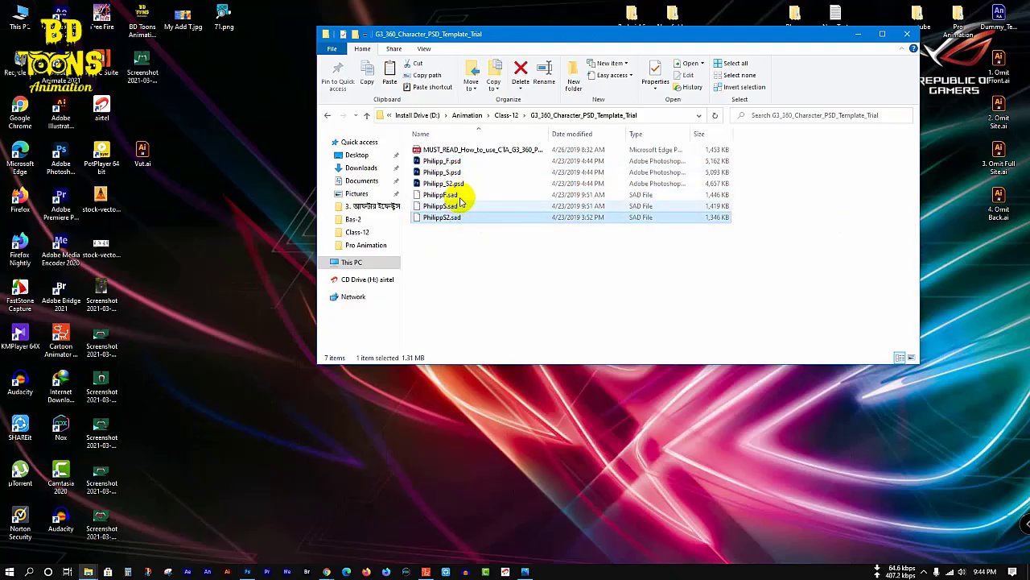
click(459, 195)
click(459, 205)
click(462, 217)
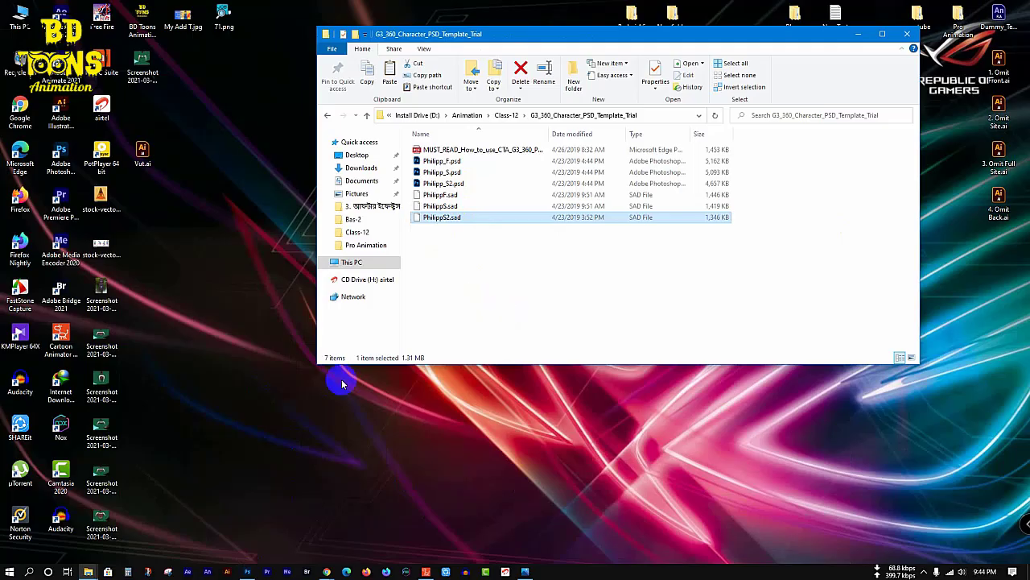
right_click(234, 394)
click(272, 441)
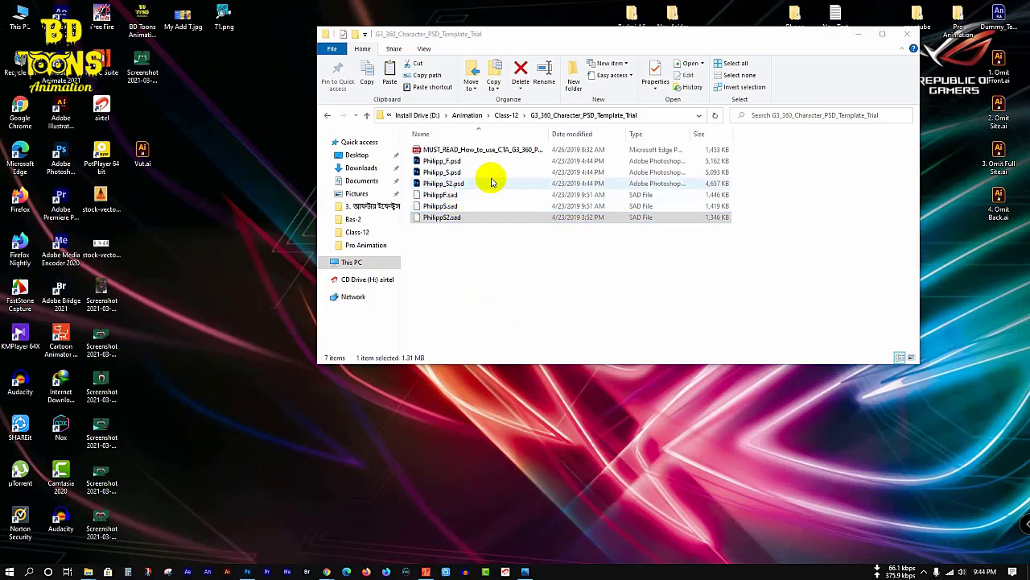
Return to Photoshop and quit it without saving the changes to Philipp_F.psd.
click(498, 151)
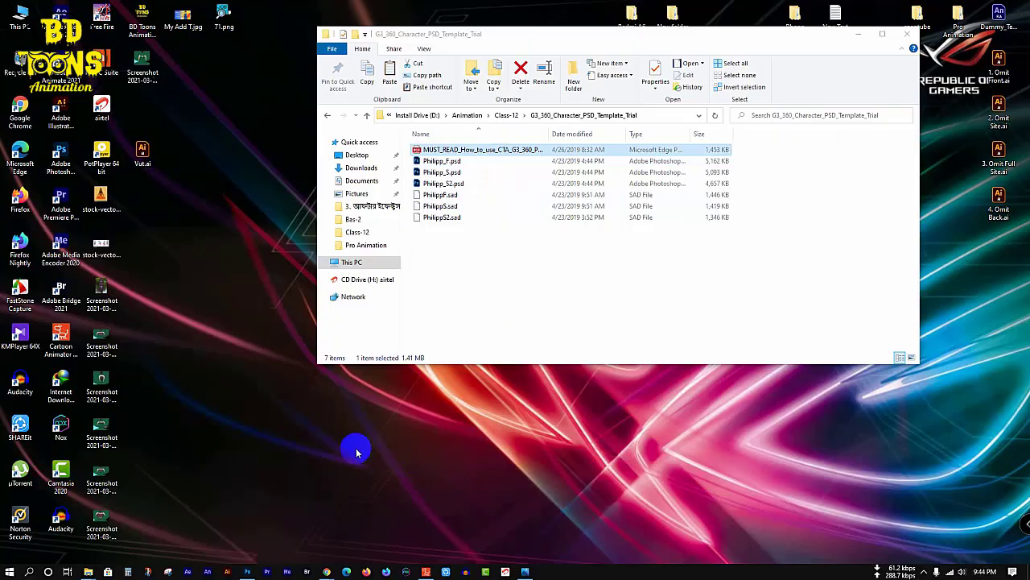
click(247, 572)
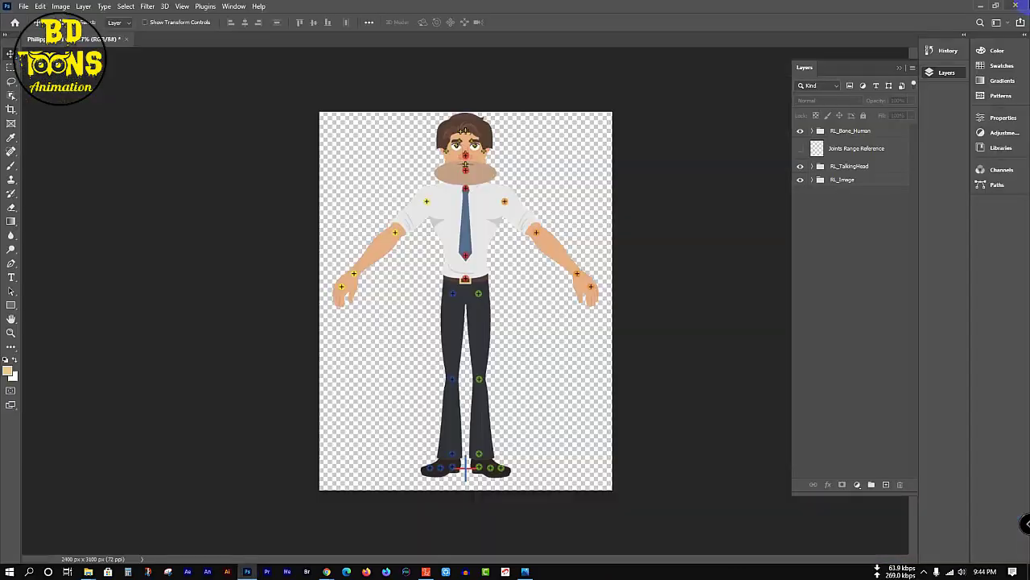
click(1017, 6)
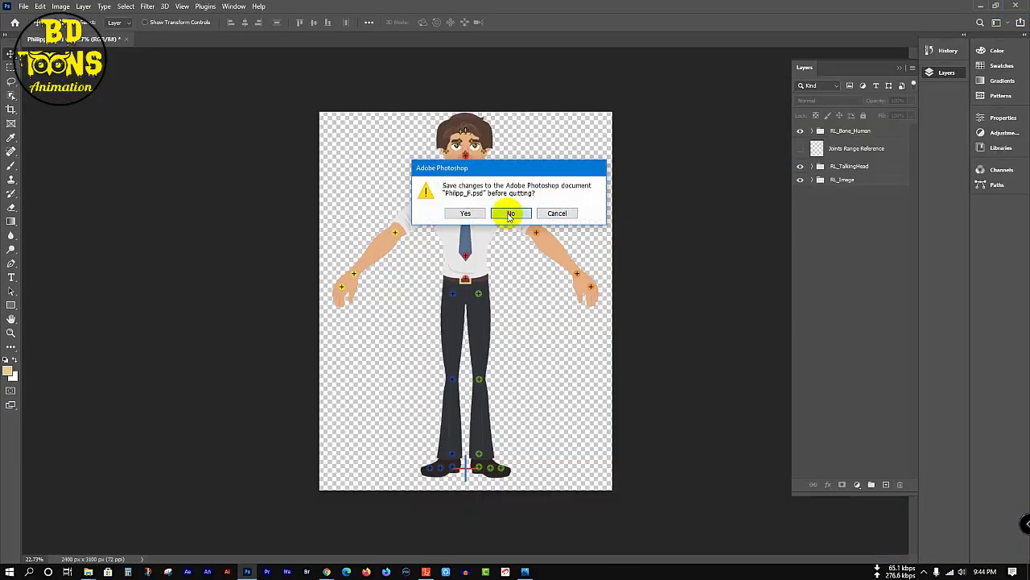
click(510, 214)
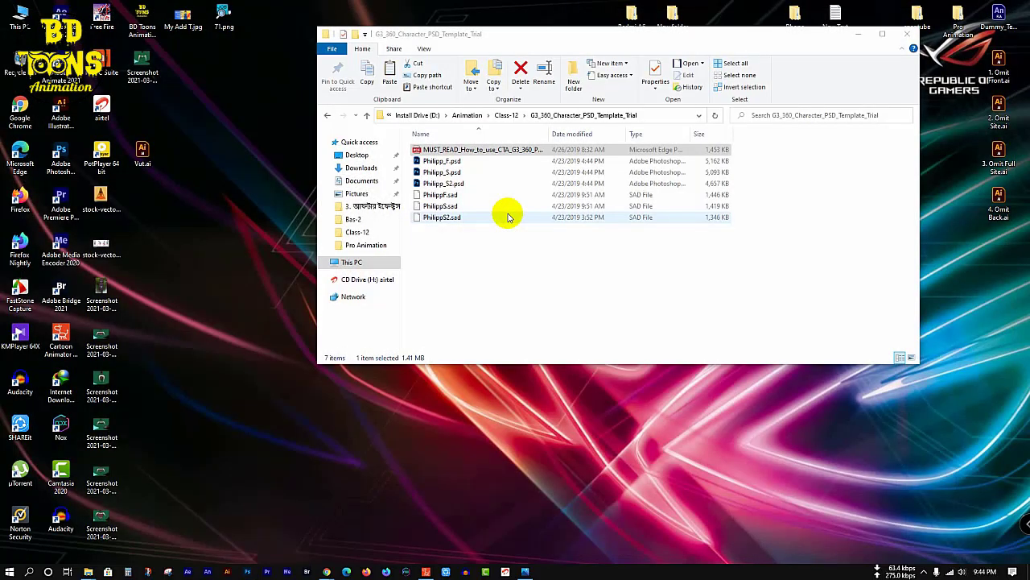
Delete the MUST_READ_How_to_use_CTA_G3_360_PSD_template document from the template folder and refresh the desktop.
right_click(221, 218)
click(241, 264)
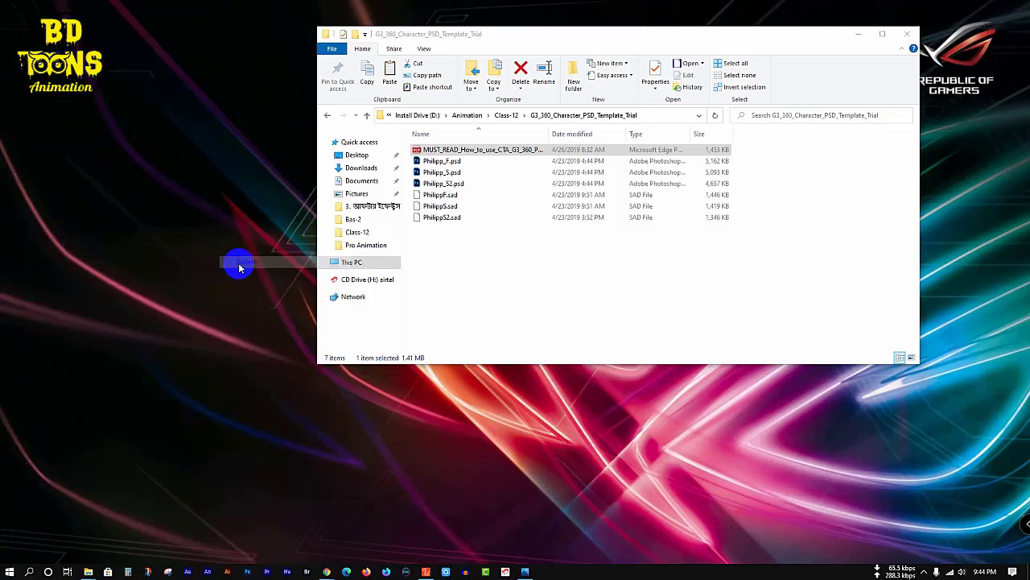
click(499, 151)
right_click(499, 151)
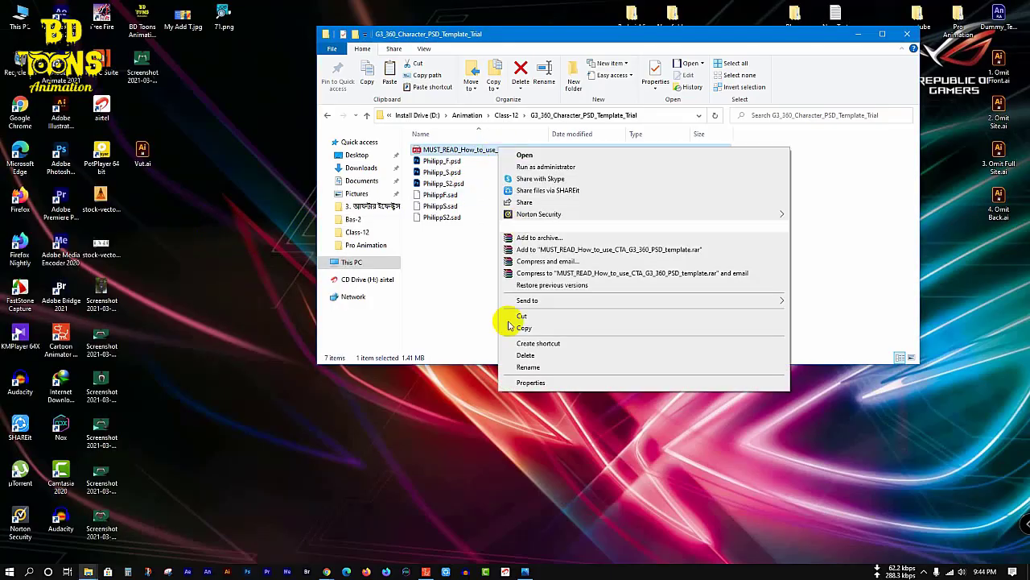
click(510, 351)
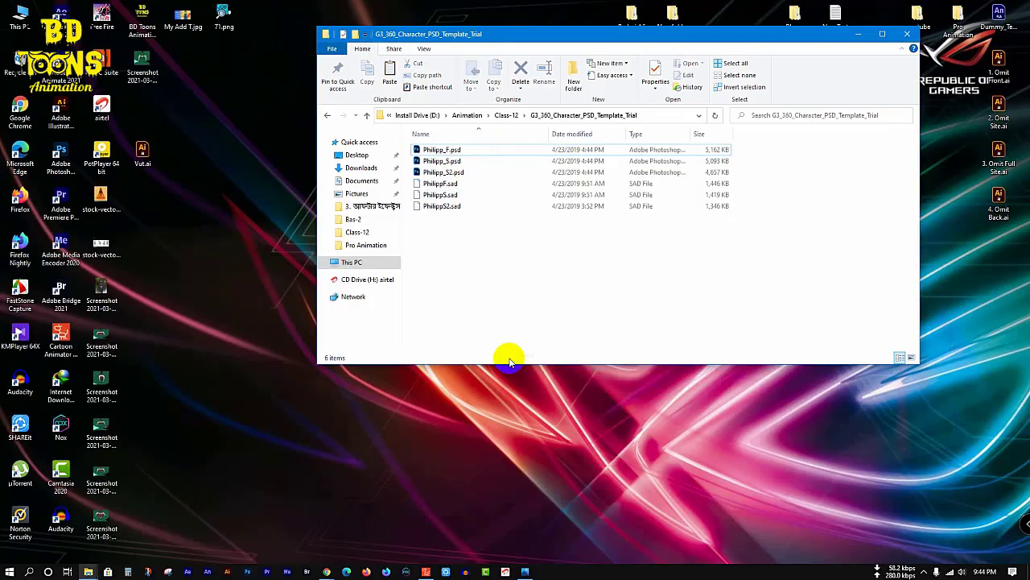
right_click(185, 202)
click(213, 247)
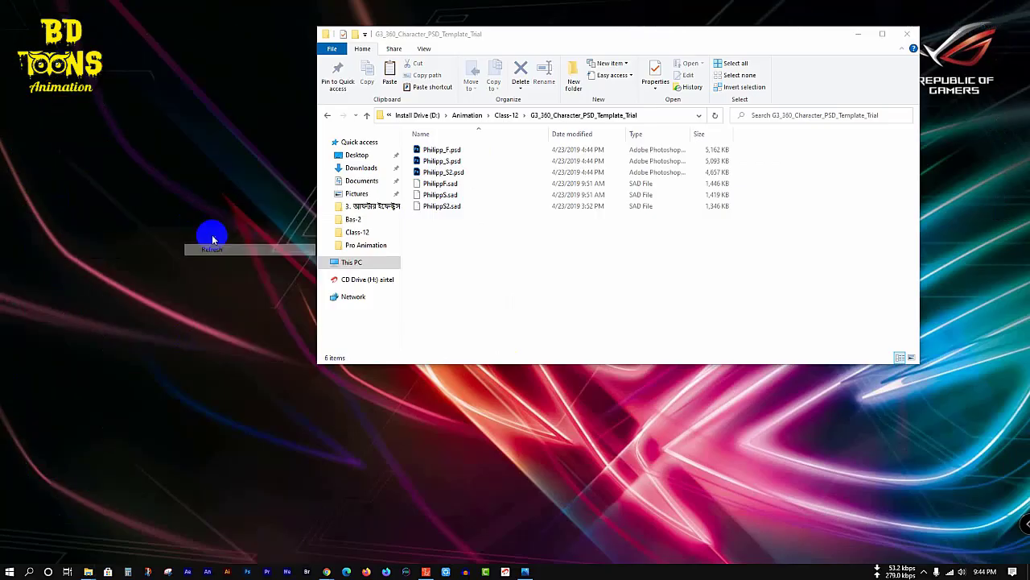
Switch to Cartoon Animator 4 and import Philipp_F.psd from the G3_360_Character_PSD_Template_Trial folder as a character.
click(425, 571)
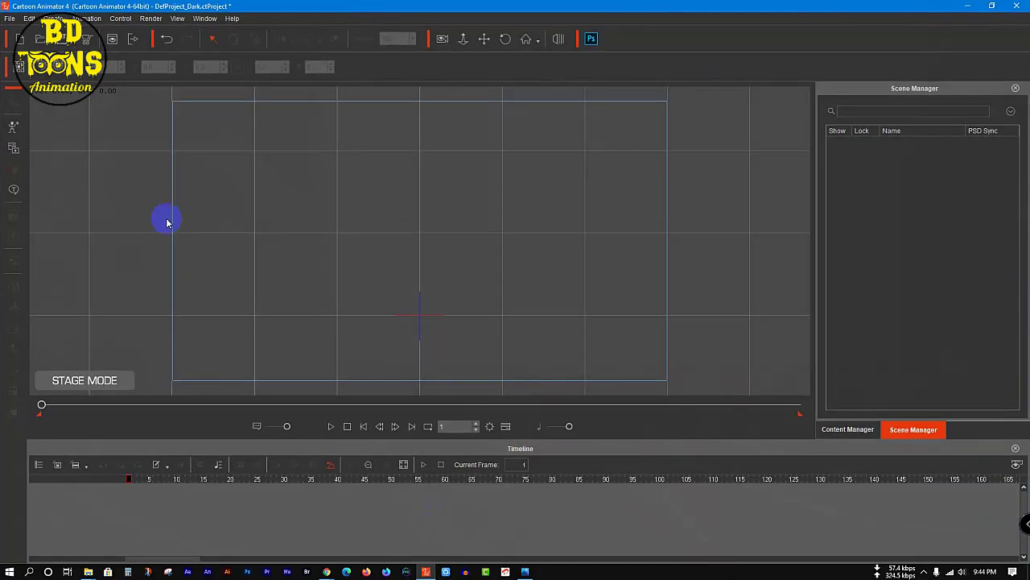
click(14, 129)
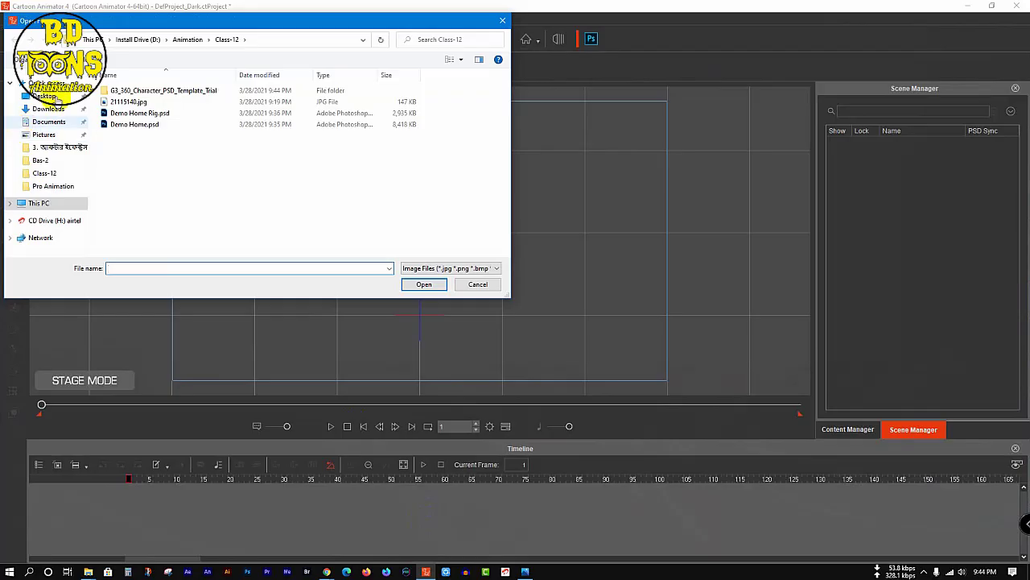
click(64, 173)
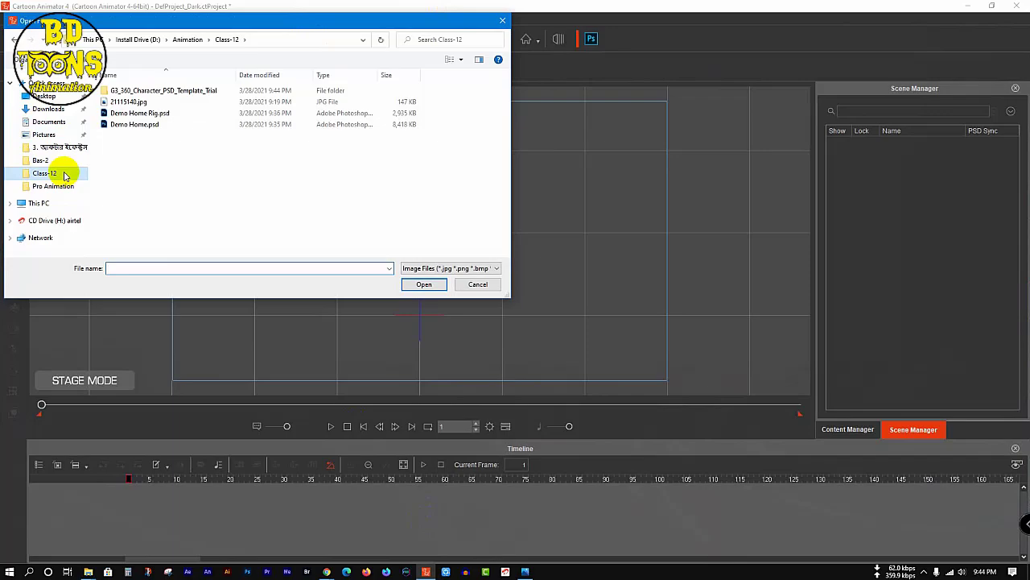
double_click(153, 90)
click(151, 93)
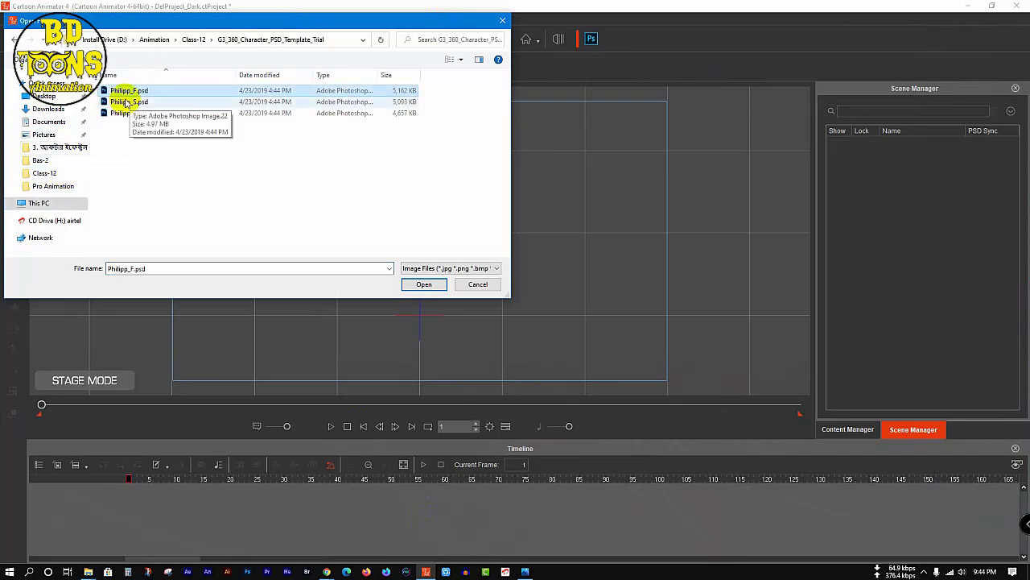
click(425, 286)
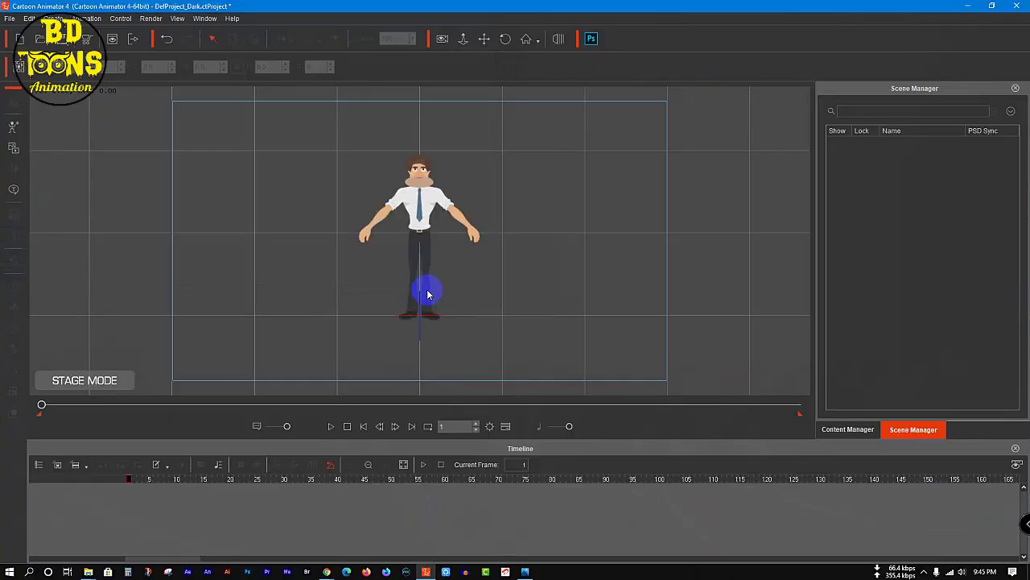
Enlarge the Philipp_F character on the stage to about 344% and reposition it so its upper body fills the frame.
click(419, 203)
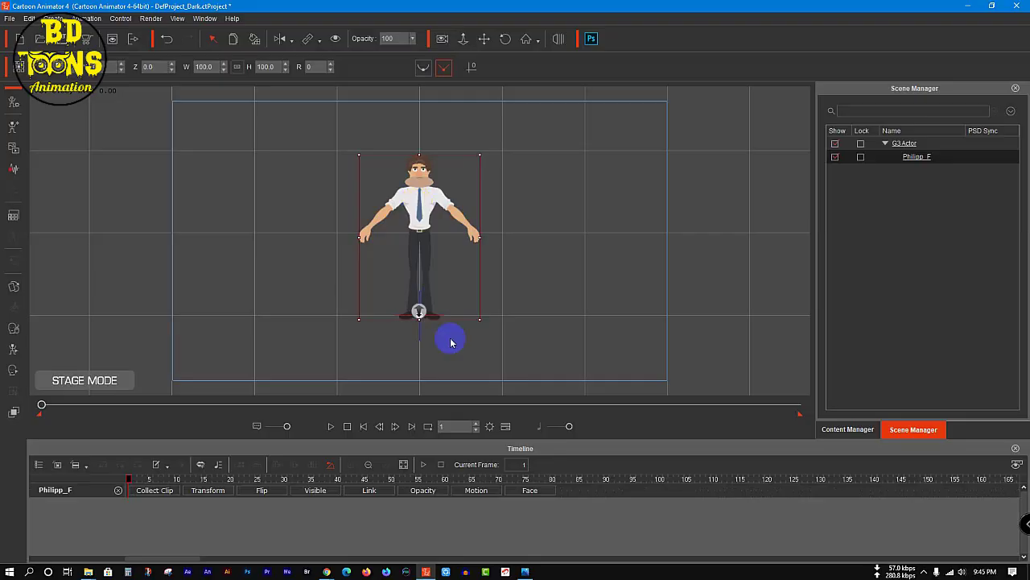
drag(359, 323, 456, 416)
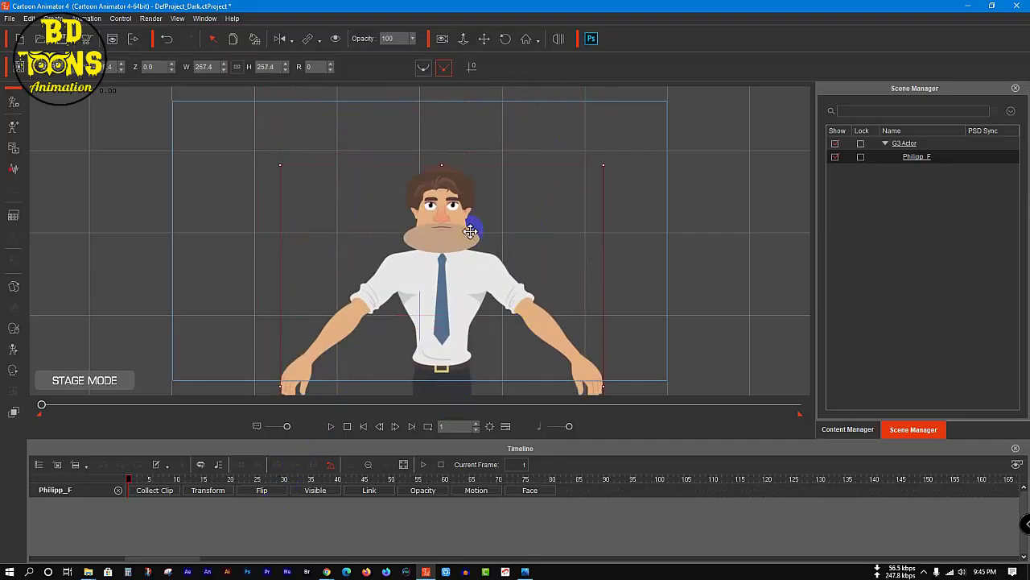
drag(456, 224, 439, 236)
drag(593, 175, 657, 57)
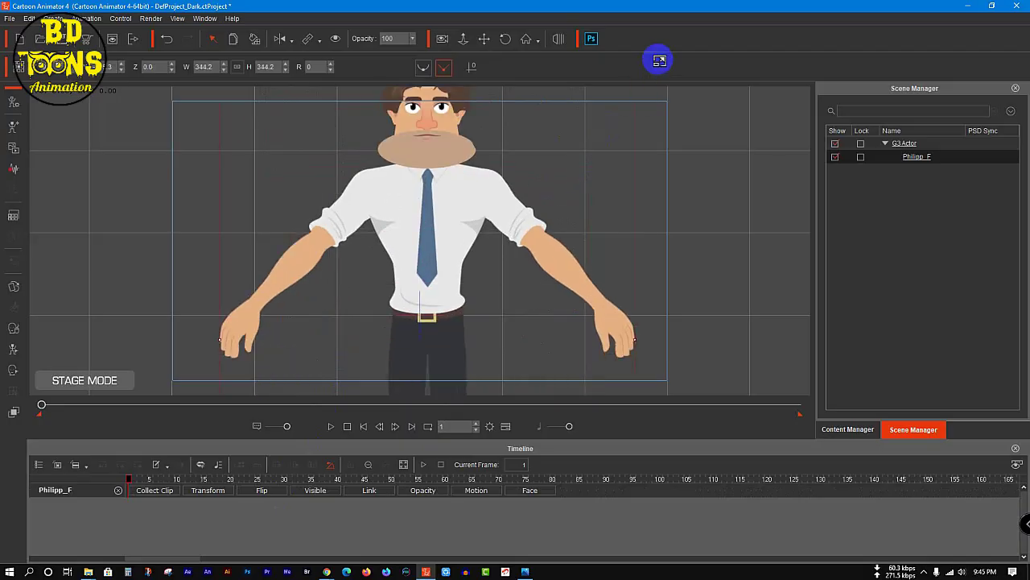
Move the Philipp_F character down on the stage so its whole head fits inside the camera frame.
drag(451, 187, 444, 278)
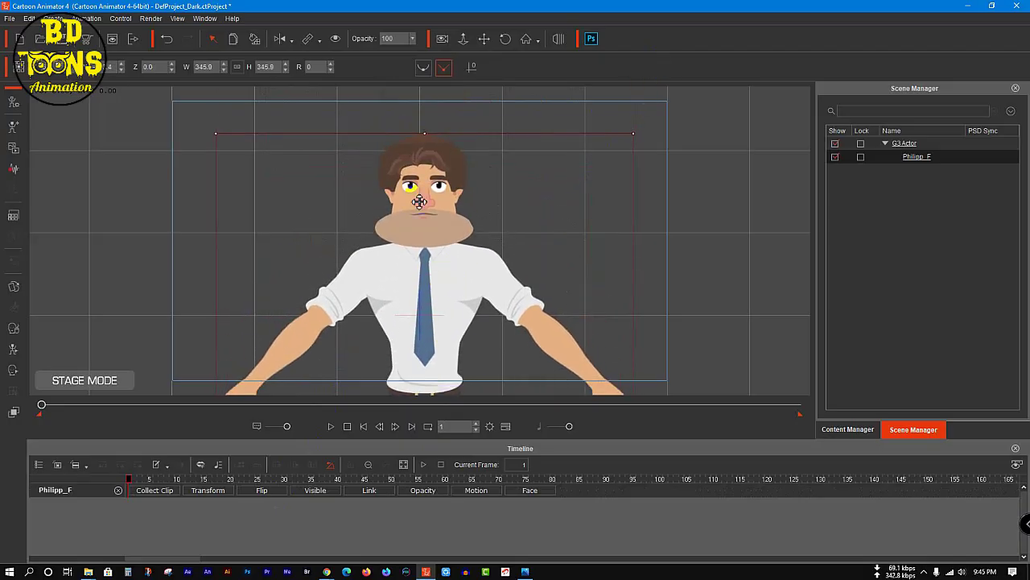
click(742, 270)
click(440, 269)
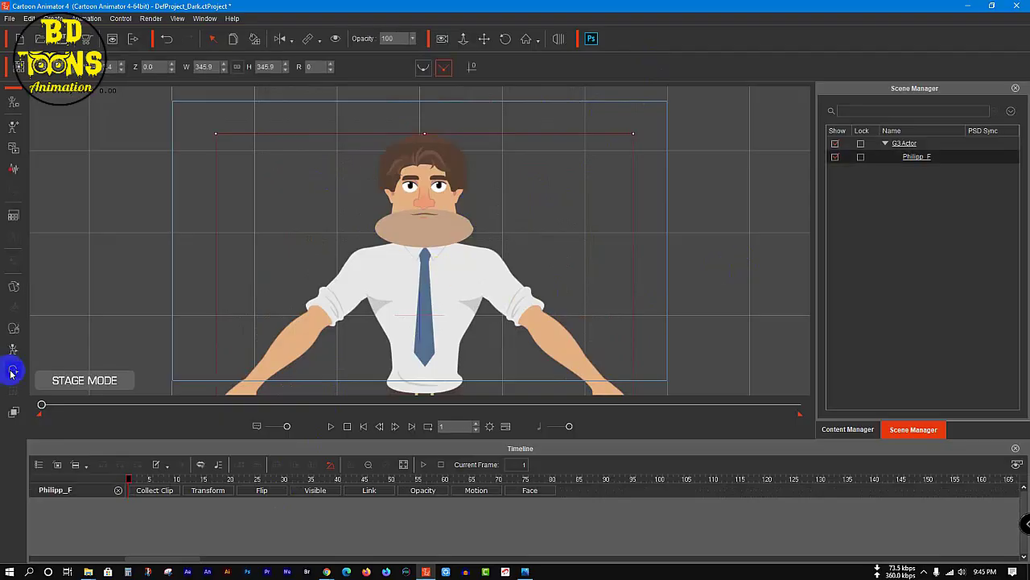
Test turning Philipp_F's head sideways with the Face Key Editor's head rotation gizmo, and close the editor.
click(12, 372)
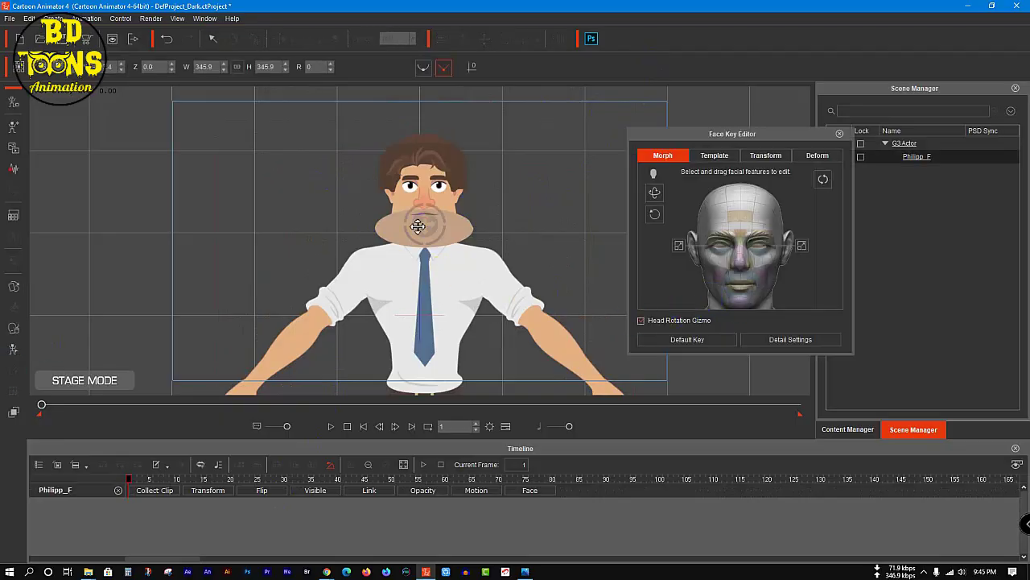
drag(431, 225, 293, 202)
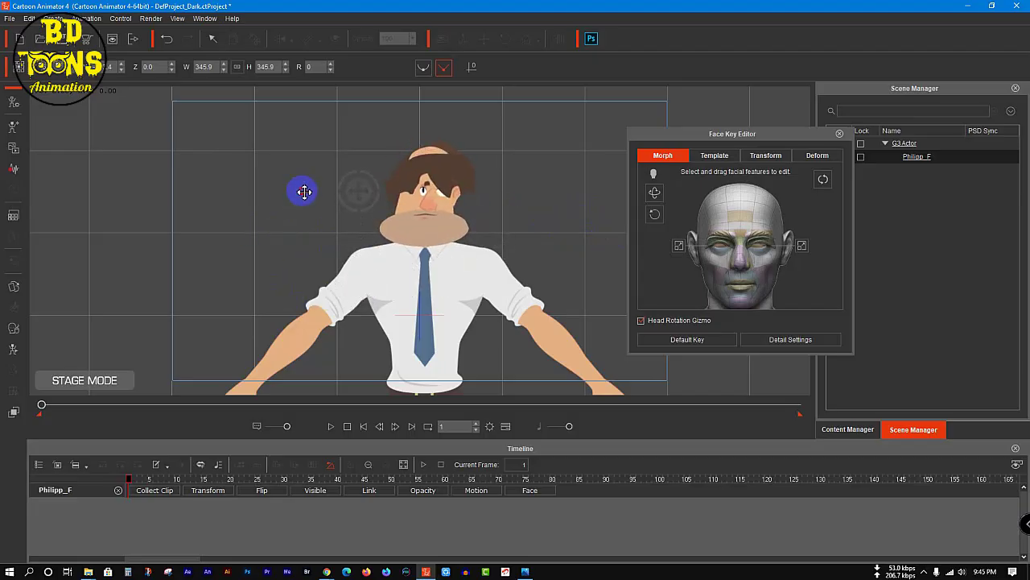
click(839, 132)
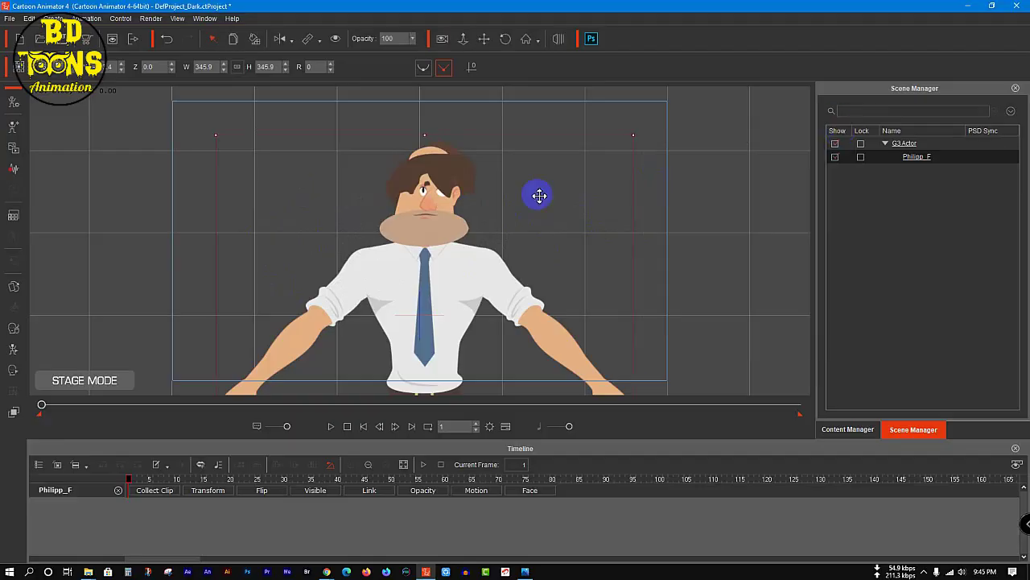
Reset Philipp_F's face to the default key in the Face Key Editor and close the editor.
click(12, 371)
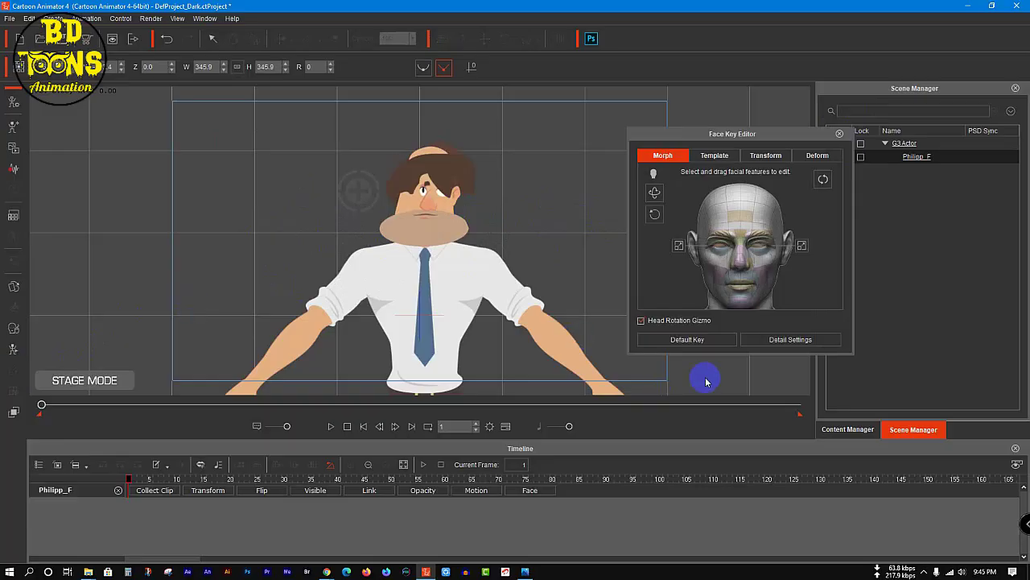
click(828, 185)
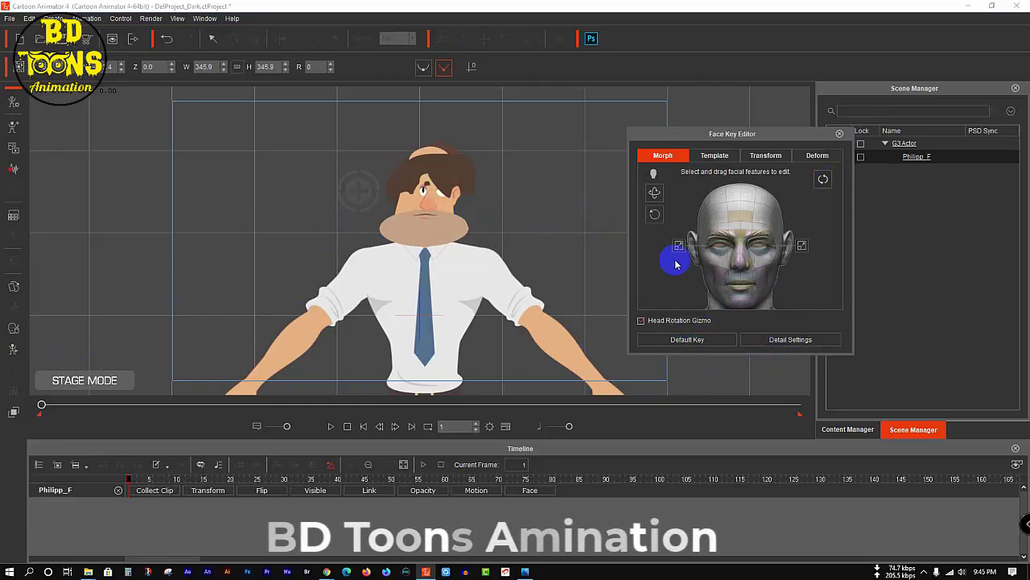
click(698, 339)
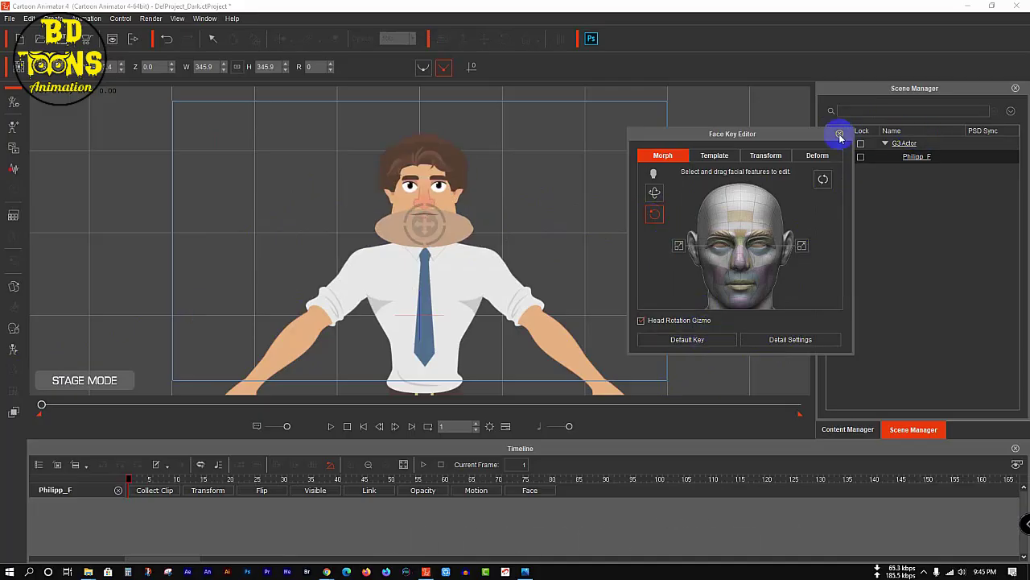
click(839, 134)
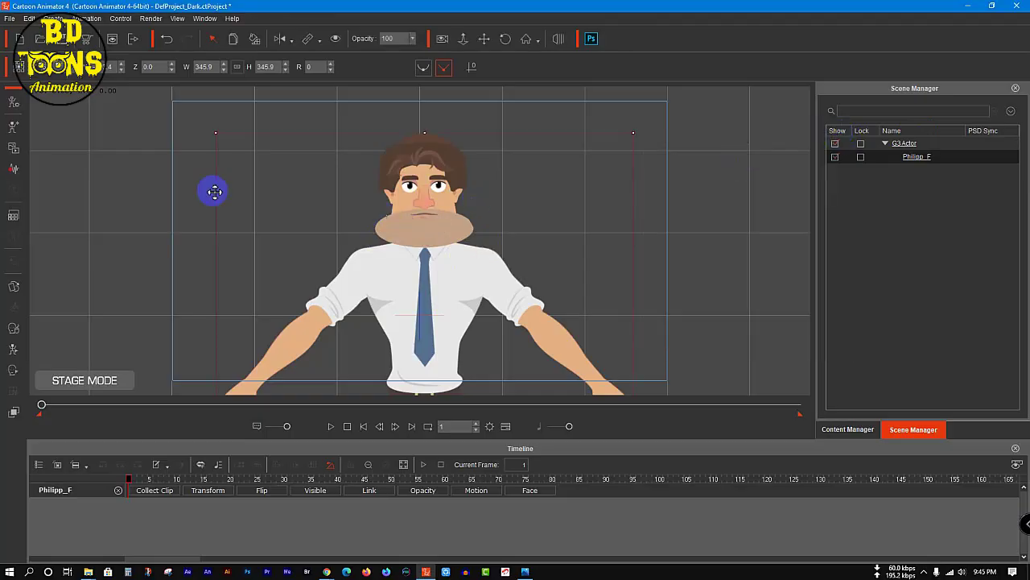
Open Philipp_F in the character composer and start the 360 Head Creator, moving its window clear of the face.
click(13, 104)
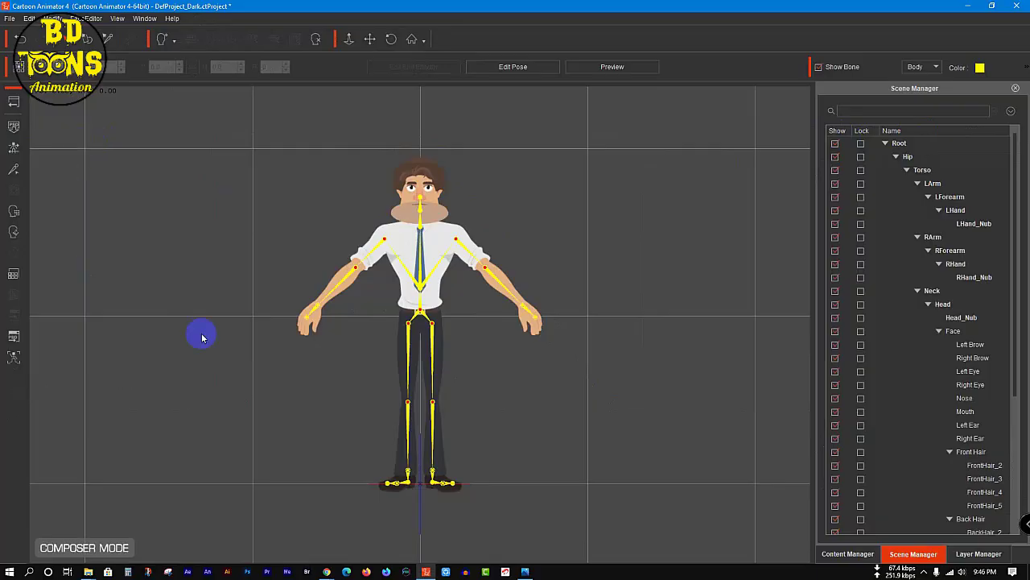
click(13, 234)
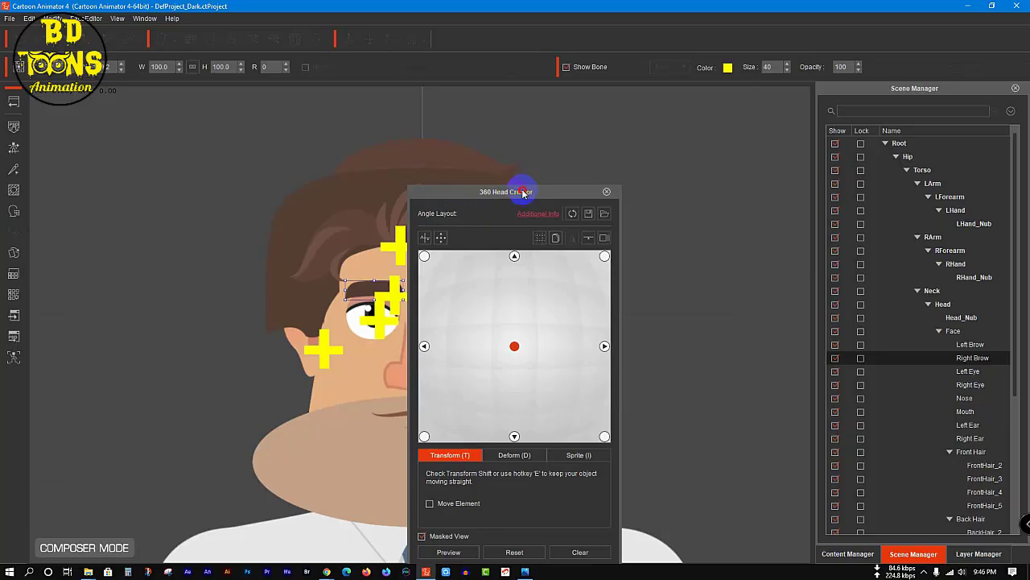
drag(522, 191, 729, 118)
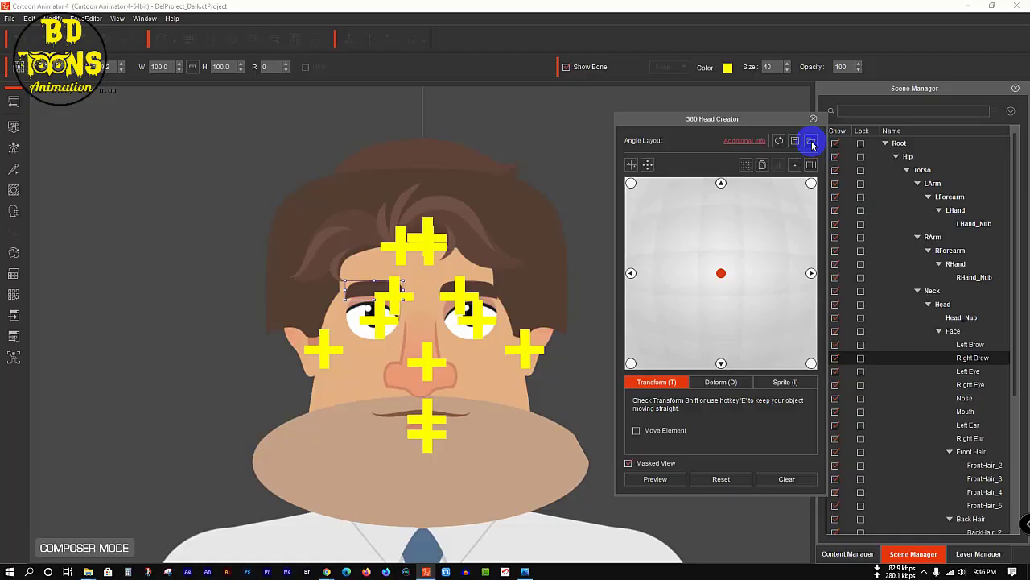
Try to load PhilippF.sad from Class-12's G3_360_Character_PSD_Template_Trial folder as the head's angle layout.
click(811, 141)
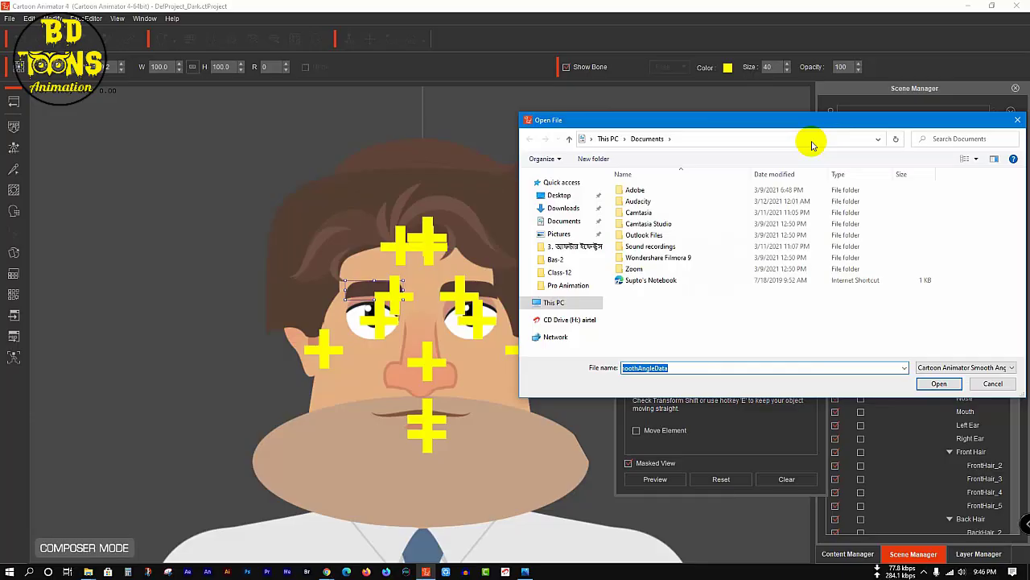
click(568, 271)
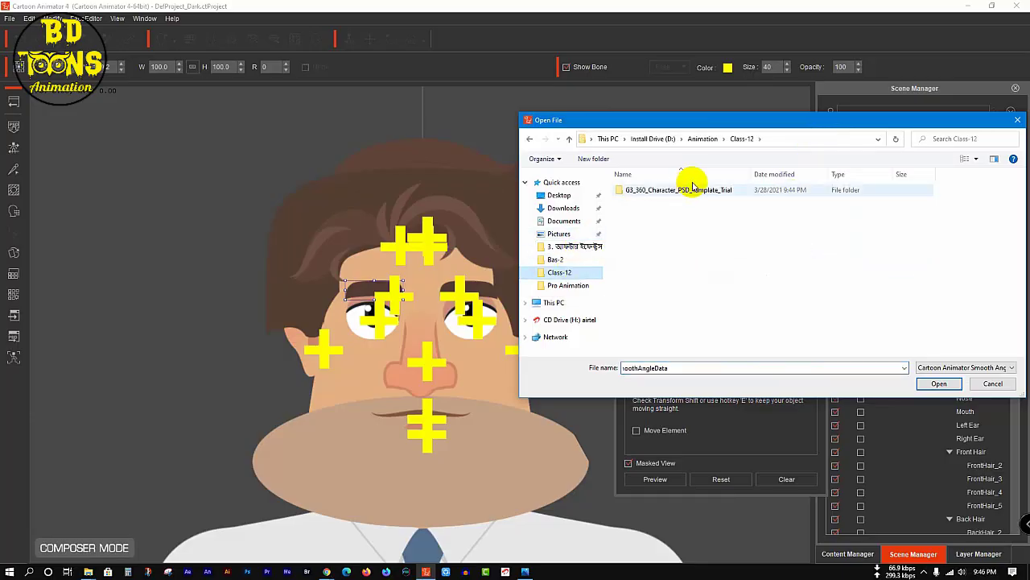
double_click(690, 191)
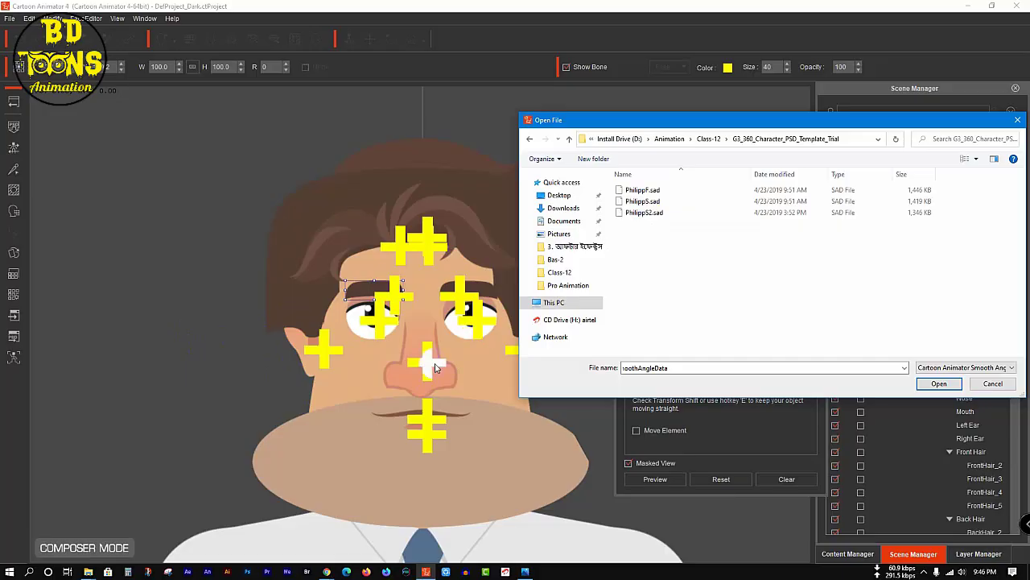
click(662, 193)
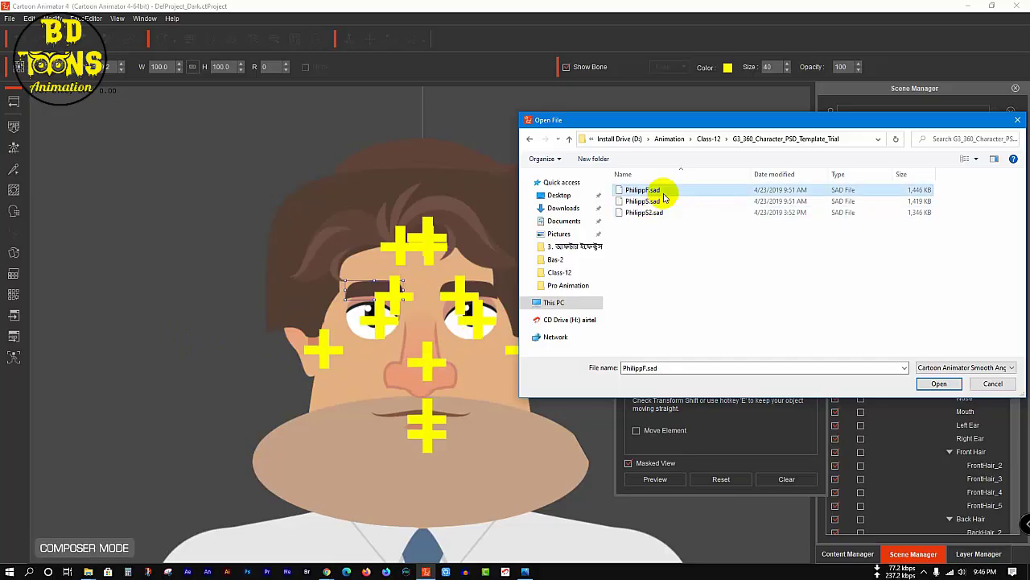
click(664, 196)
click(725, 258)
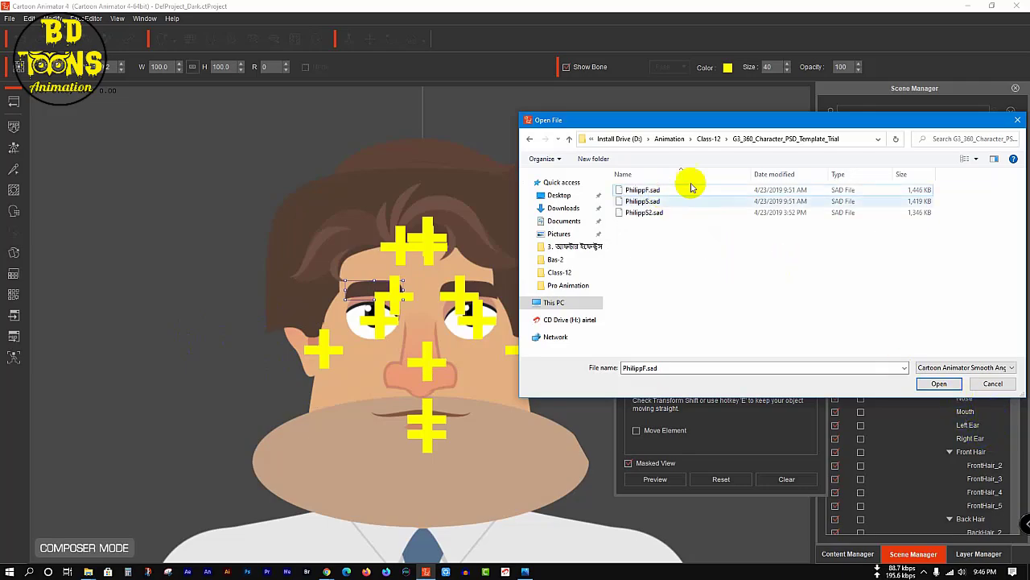
click(938, 383)
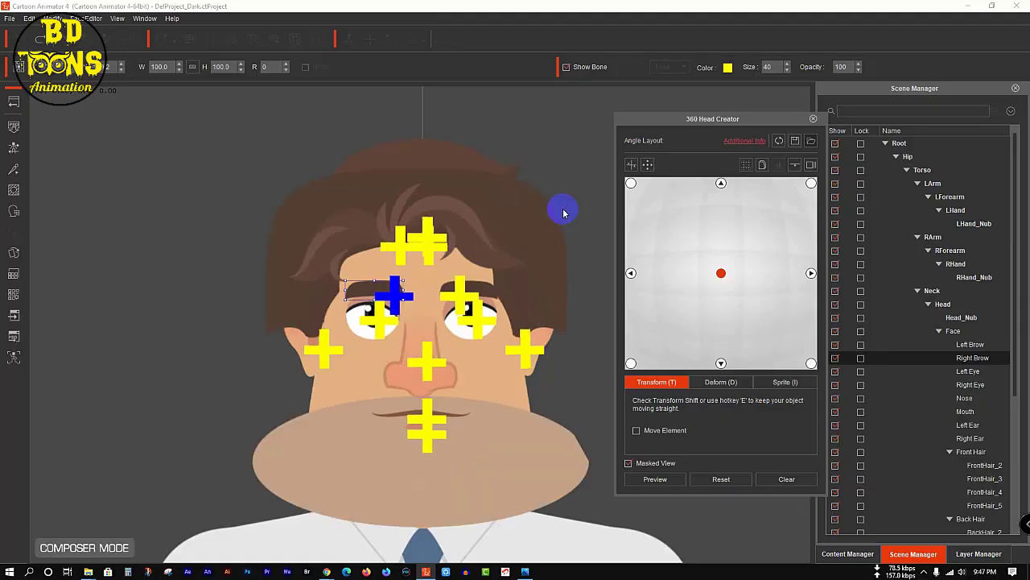
click(563, 167)
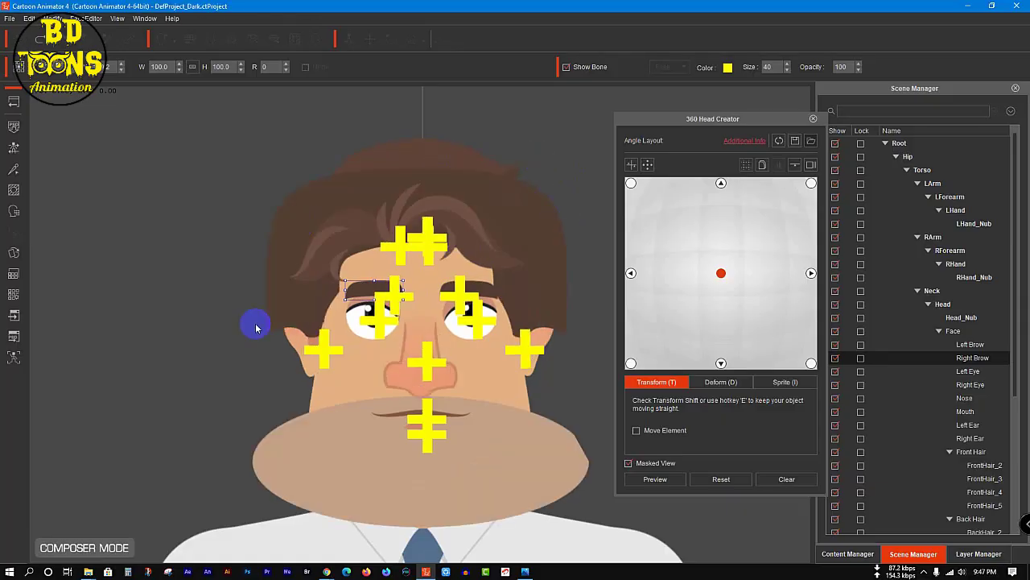
click(811, 142)
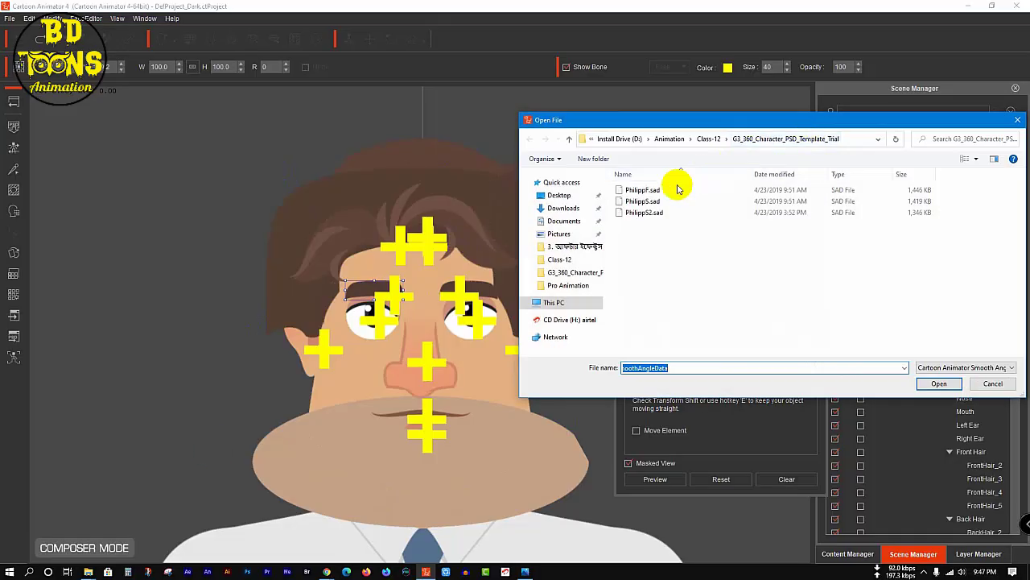
click(673, 190)
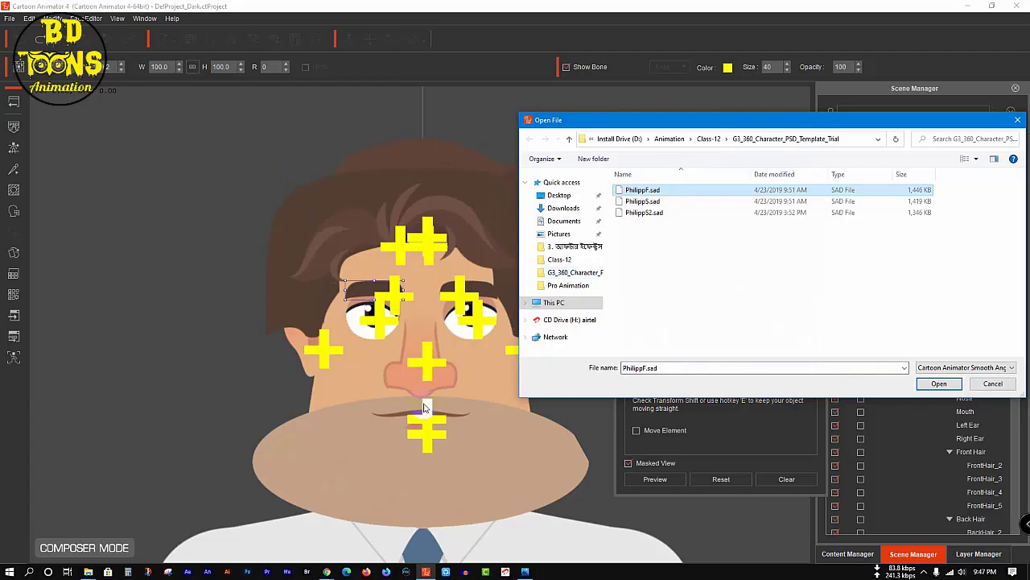
click(636, 192)
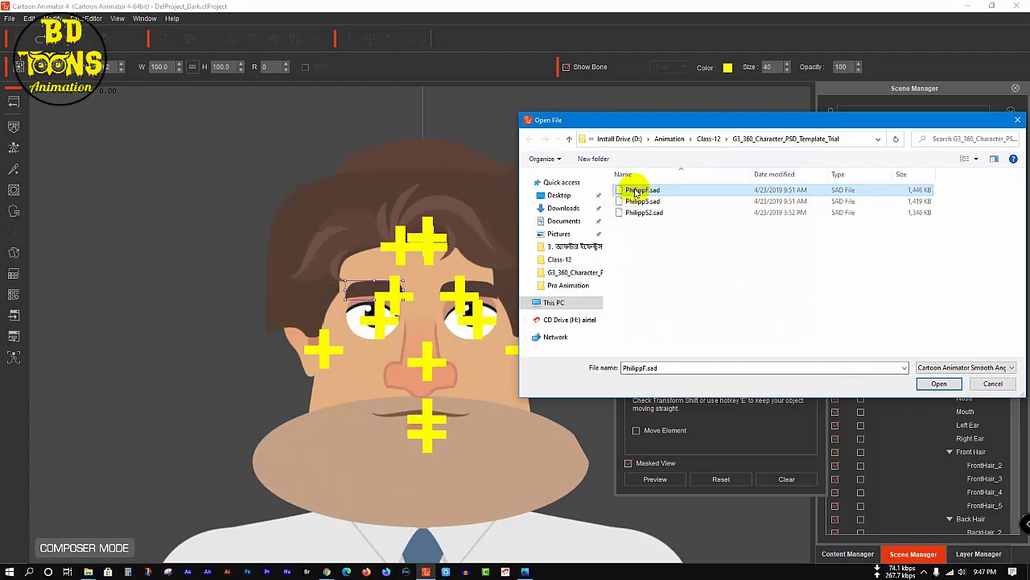
click(941, 384)
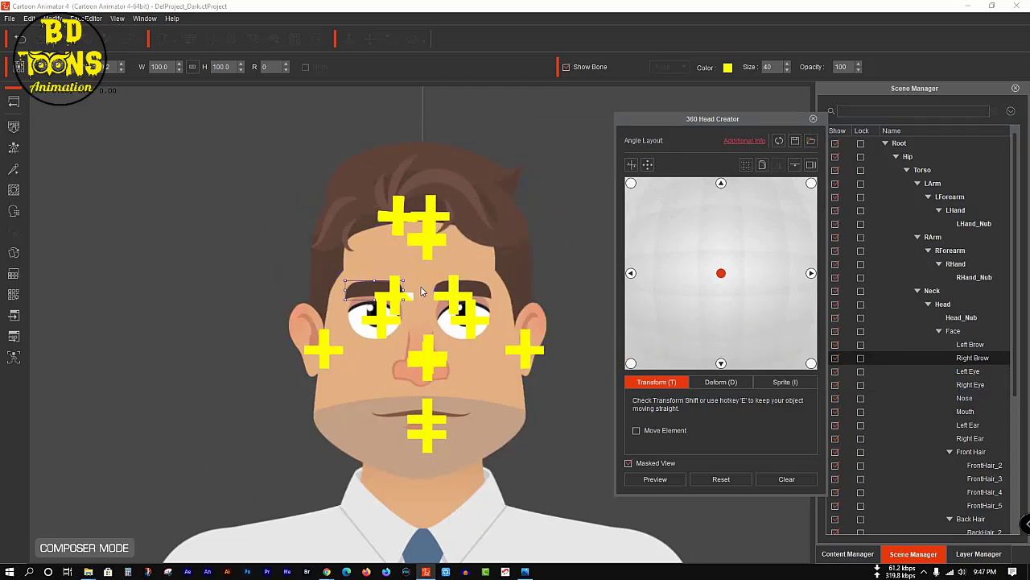
Switch to File Explorer and examine the SAD files supplied beside the PSD templates in G3_360_Character_PSD_Template_Trial.
click(962, 12)
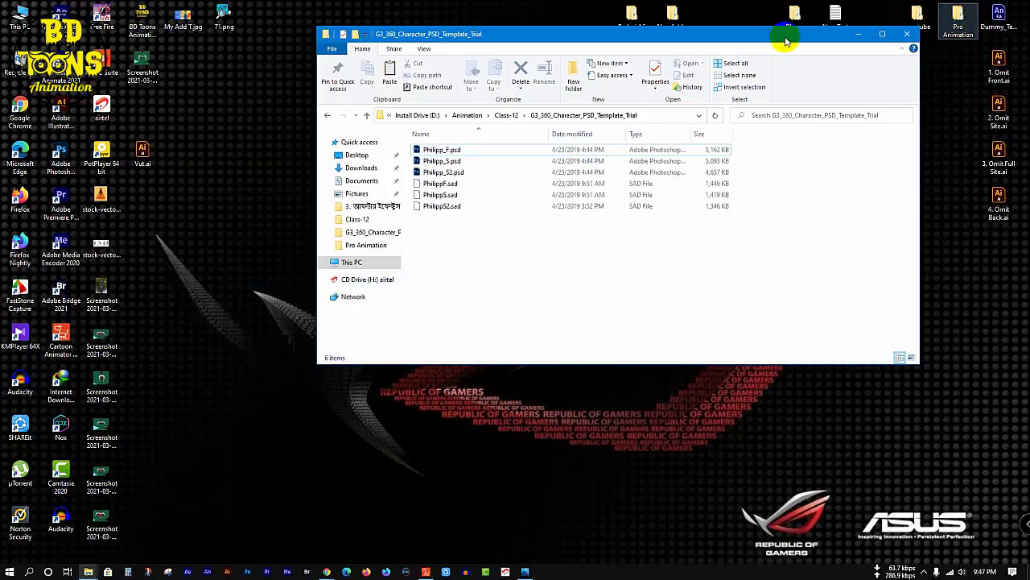
click(475, 203)
drag(476, 200, 455, 170)
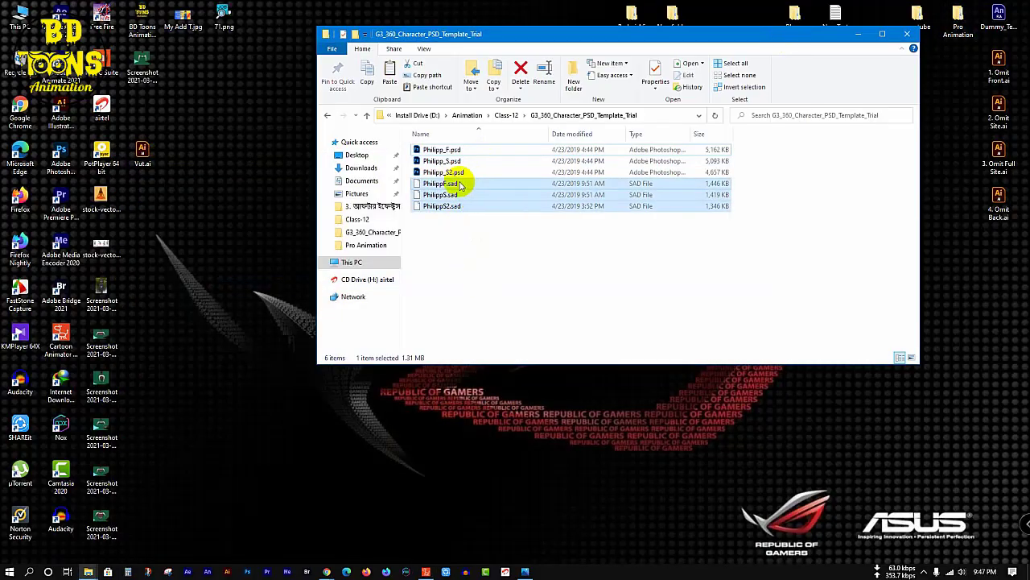
click(328, 115)
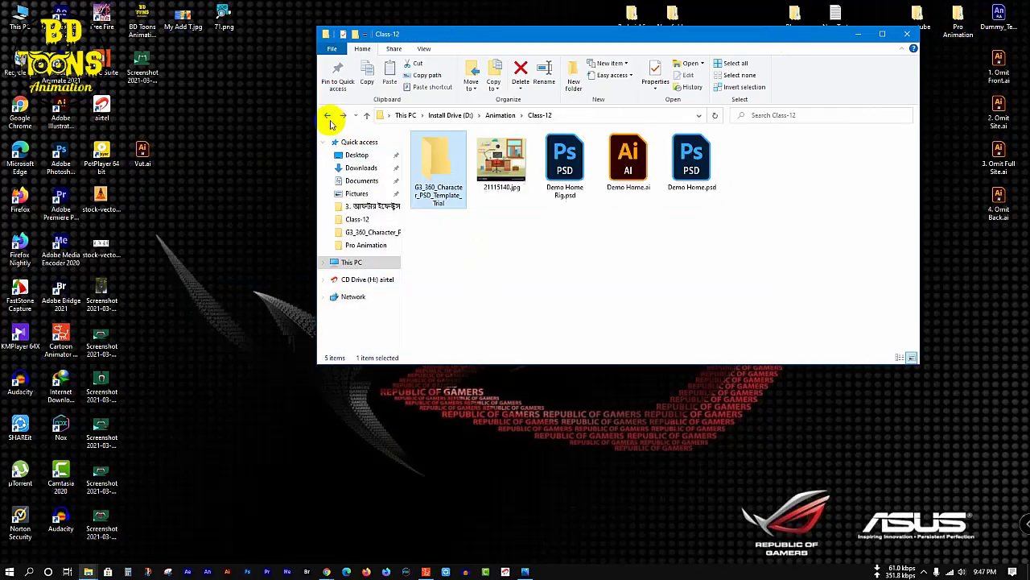
double_click(437, 165)
drag(434, 230, 445, 187)
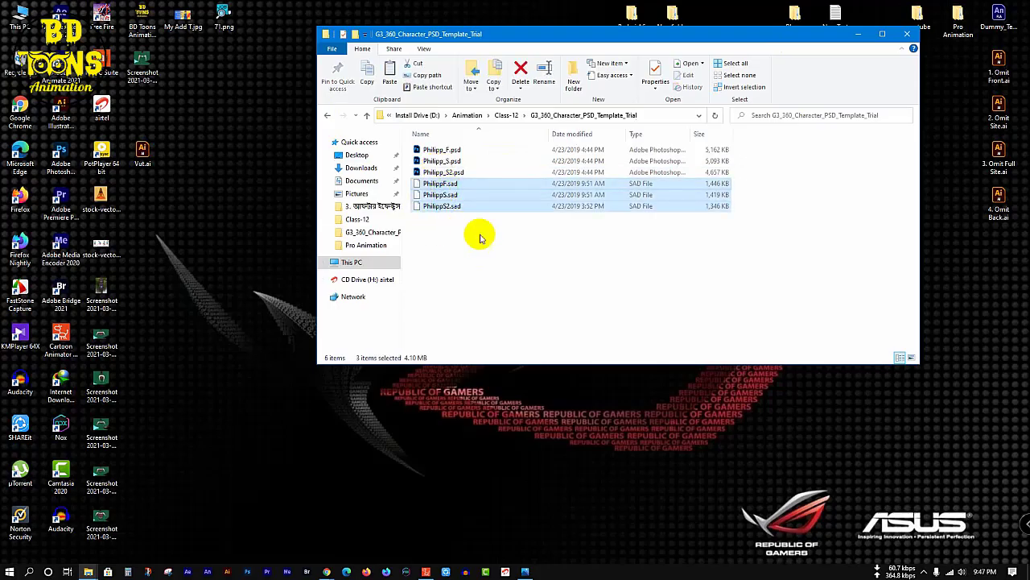
click(478, 233)
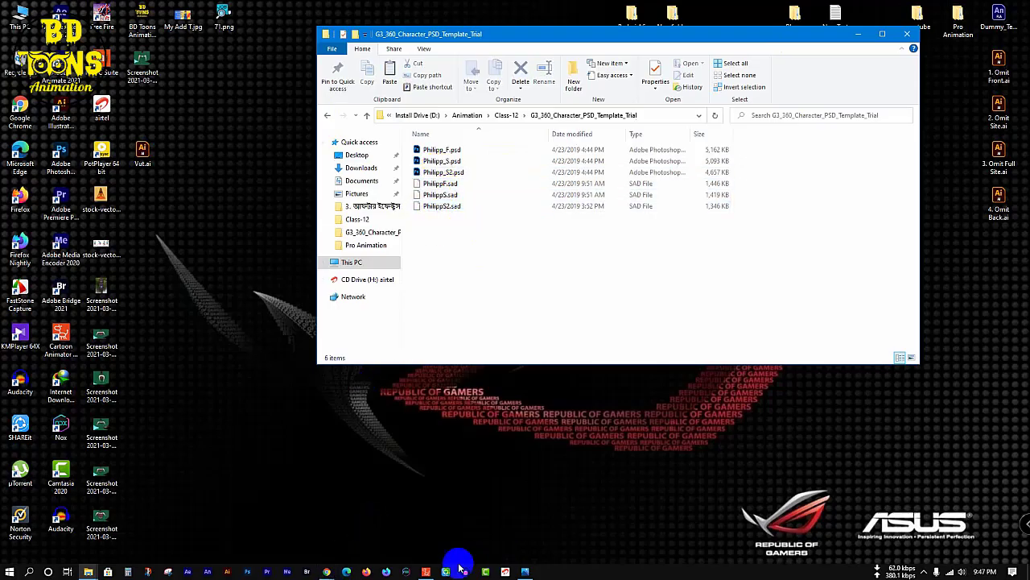
Switch back to Cartoon Animator 4, close the 360 Head Creator, and return the character to stage mode.
click(426, 571)
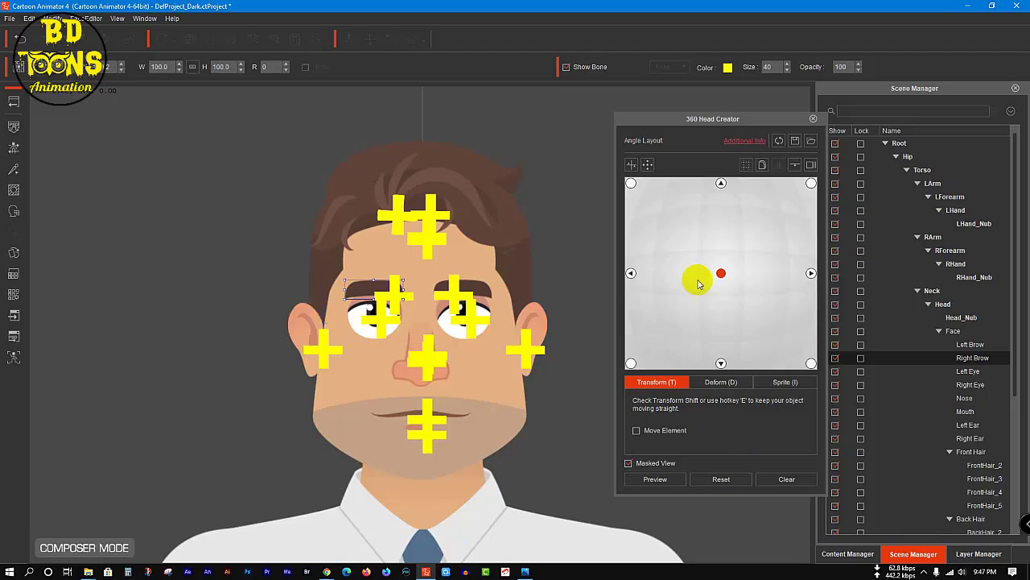
click(814, 119)
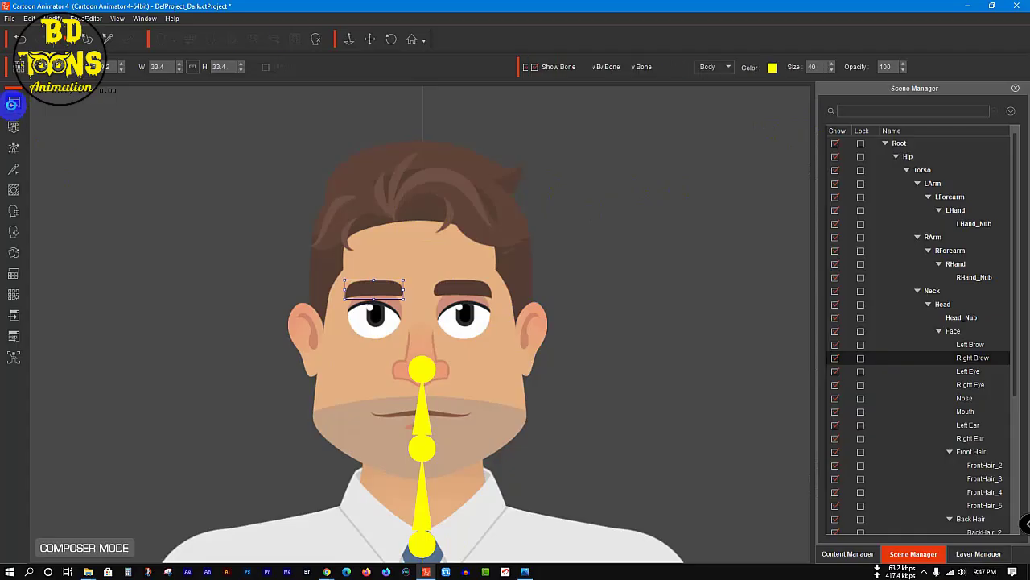
click(14, 105)
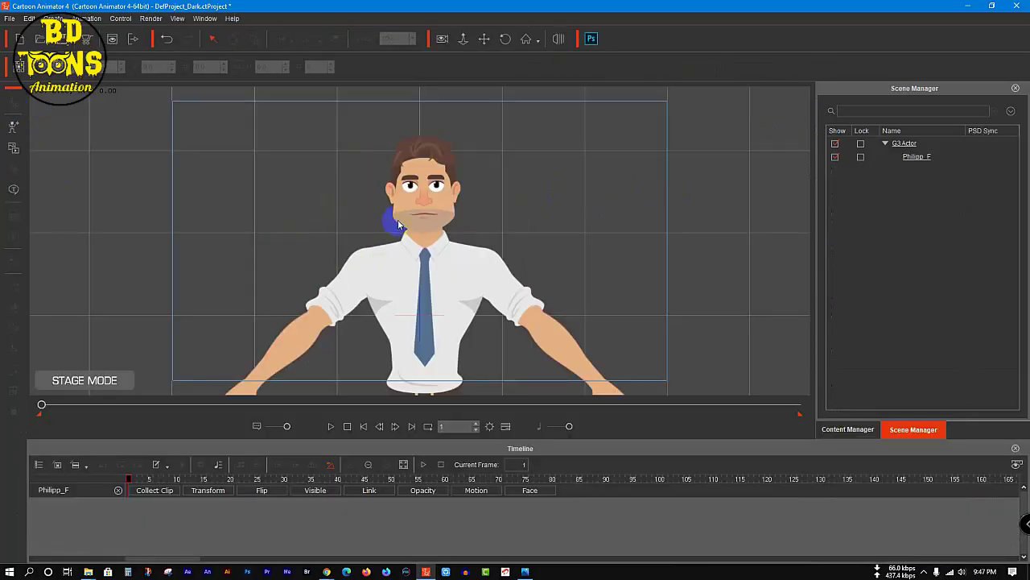
Rotate Philipp_F's head up, down and sideways with the Face Key Editor's head rotation gizmo.
click(422, 208)
click(13, 369)
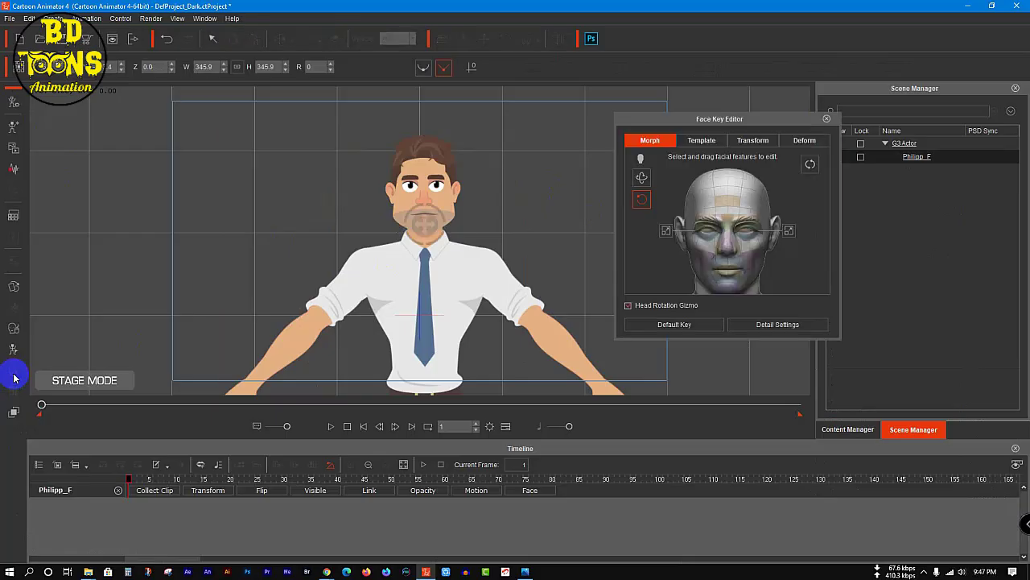
drag(432, 233, 425, 113)
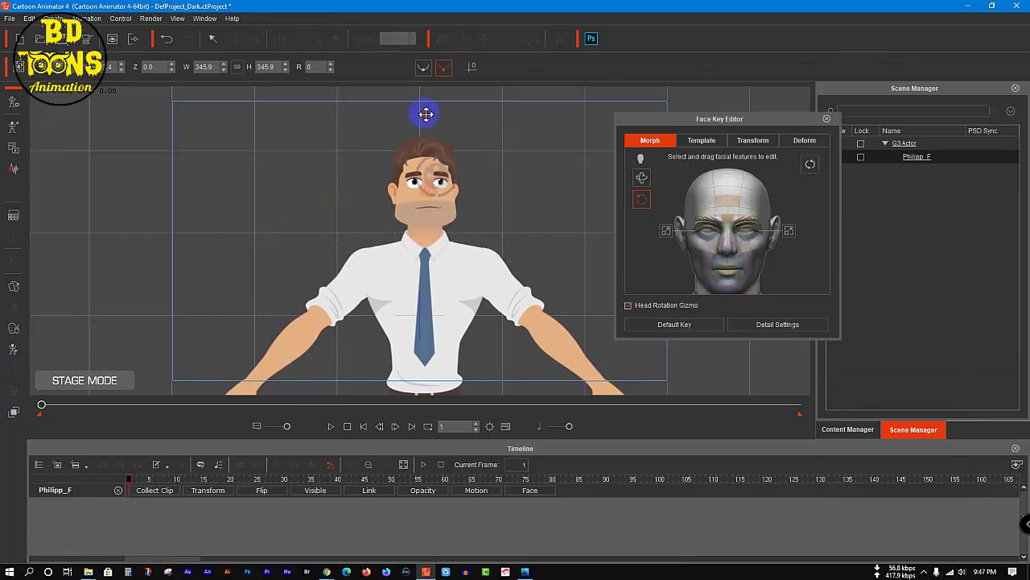
drag(301, 404, 330, 303)
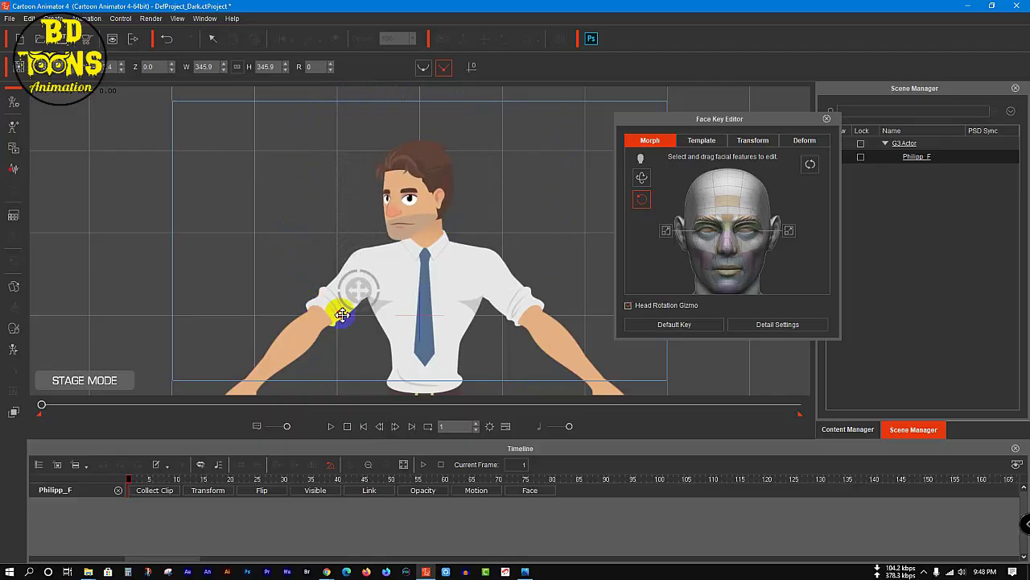
drag(429, 324, 458, 187)
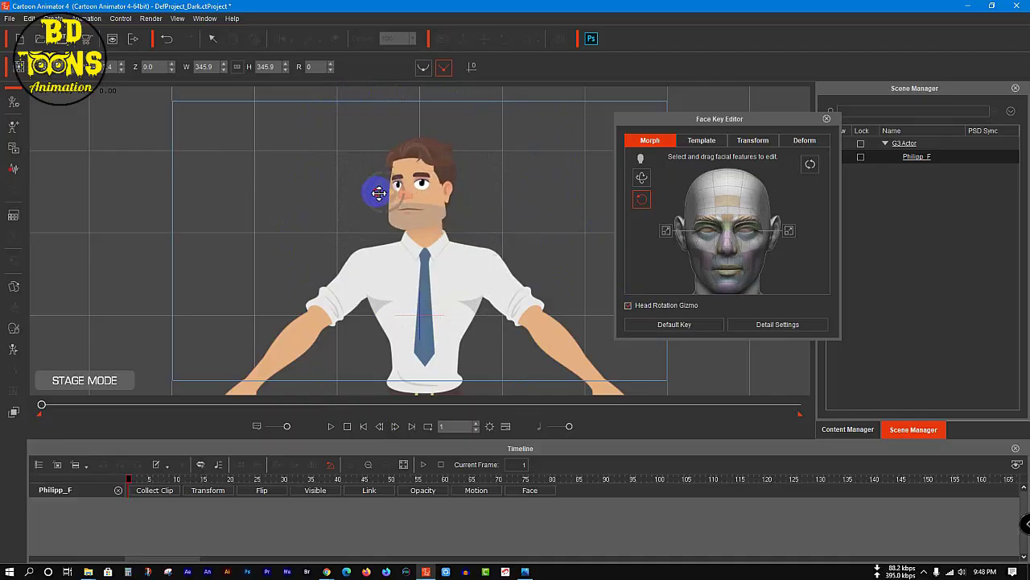
Turn Philipp_F's head to the side and back to face forward with the rotation gizmo, and close the Face Key Editor.
drag(378, 193, 351, 202)
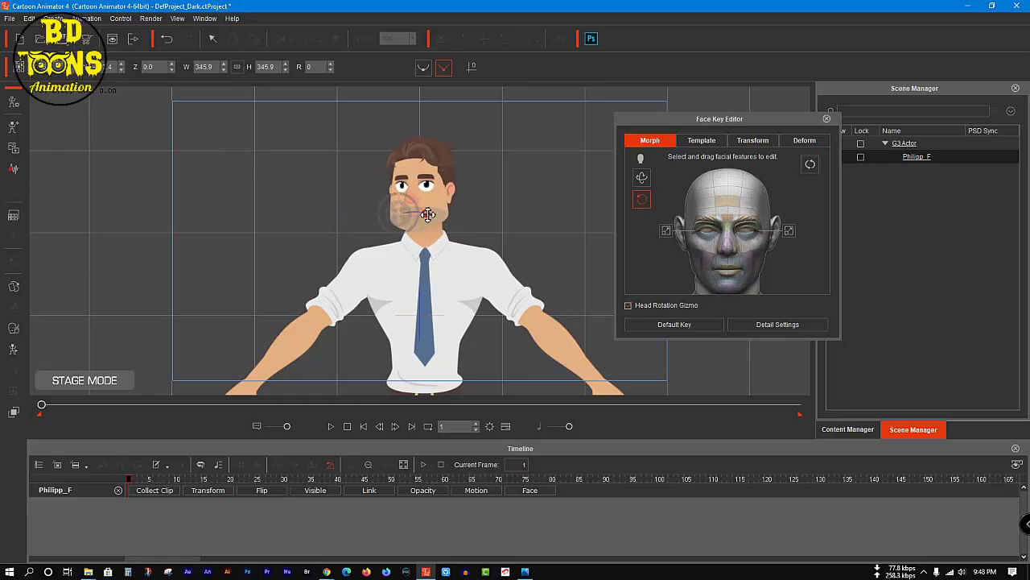
drag(500, 214, 425, 231)
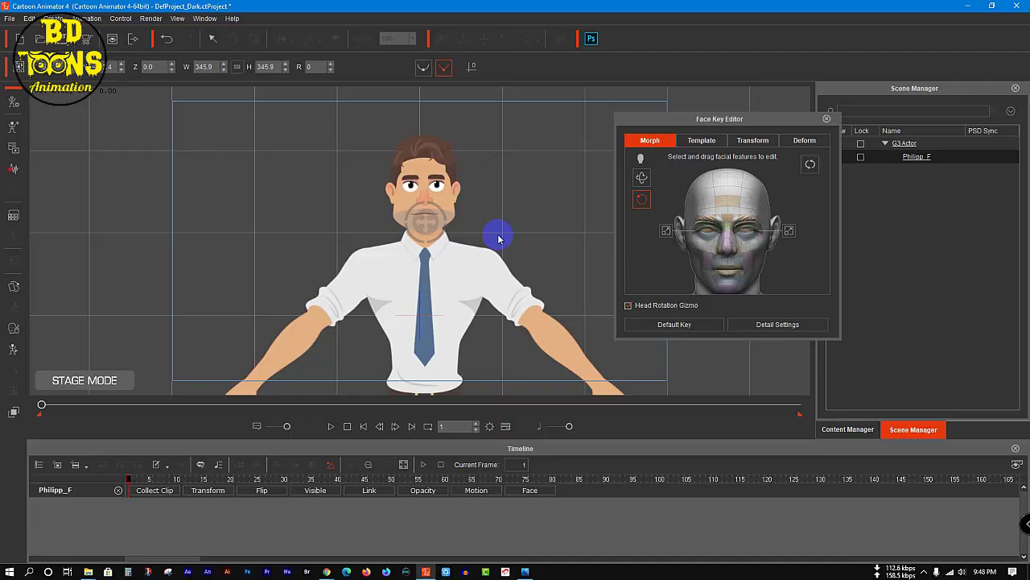
mouse_move(426, 220)
mouse_down()
mouse_move(453, 221)
mouse_move(325, 217)
mouse_move(531, 216)
mouse_move(285, 217)
mouse_move(564, 218)
mouse_move(218, 241)
mouse_move(563, 234)
mouse_move(382, 278)
mouse_move(460, 149)
mouse_move(524, 304)
mouse_move(361, 276)
mouse_move(406, 120)
mouse_move(476, 179)
mouse_move(409, 248)
mouse_move(466, 168)
mouse_move(396, 176)
mouse_move(507, 183)
mouse_move(409, 215)
mouse_move(421, 180)
mouse_move(421, 218)
mouse_move(433, 193)
mouse_move(417, 203)
mouse_move(423, 211)
mouse_up()
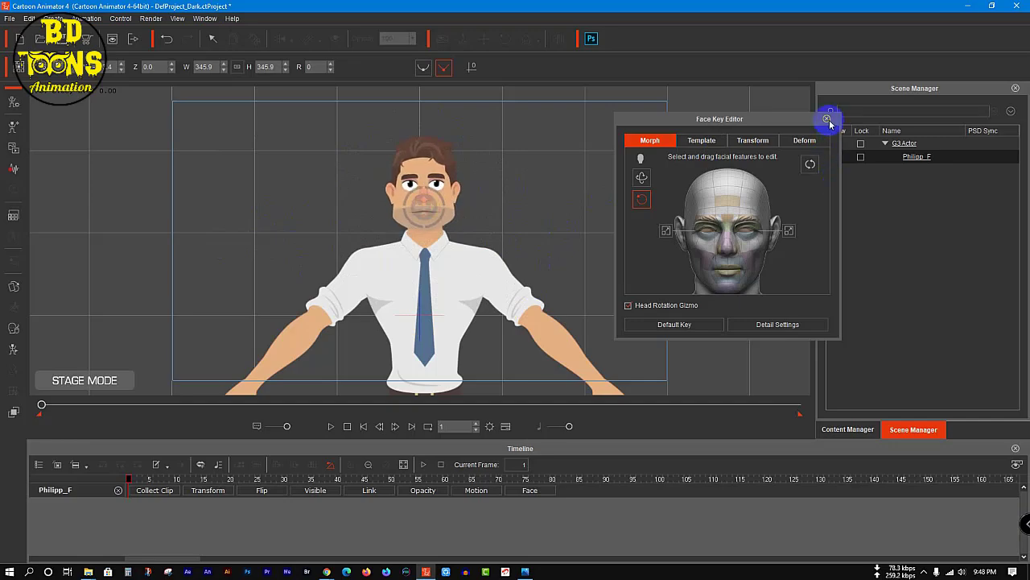
click(826, 118)
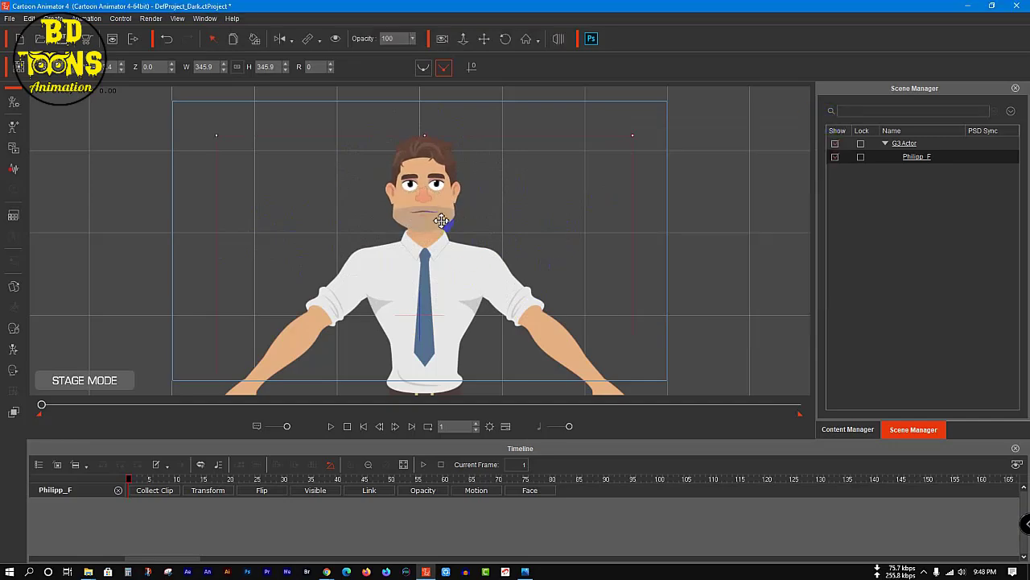
Delete Philipp_F from the stage and import the Philipp_S2.psd character template in its place.
key(Delete)
click(18, 125)
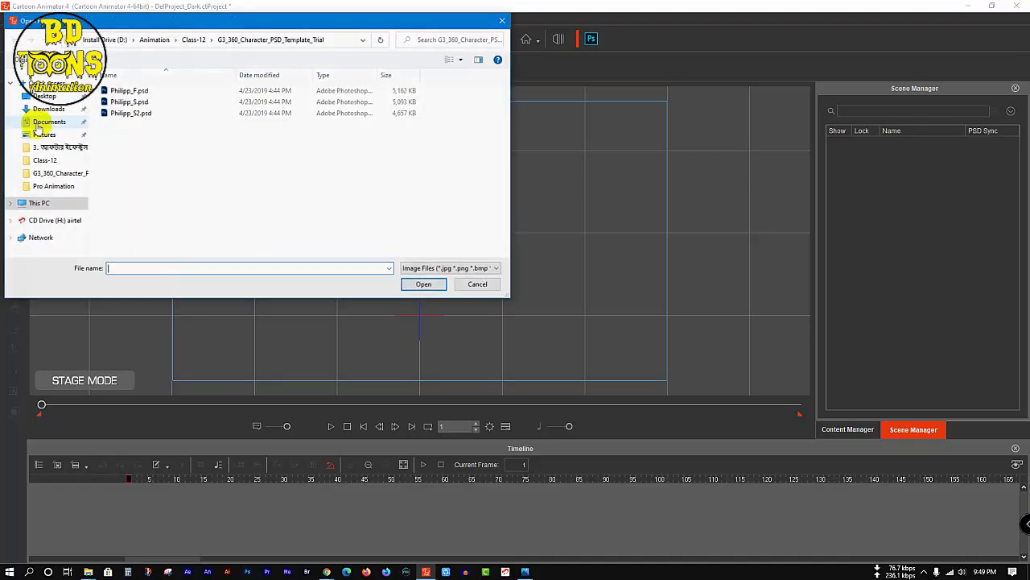
click(143, 102)
click(150, 115)
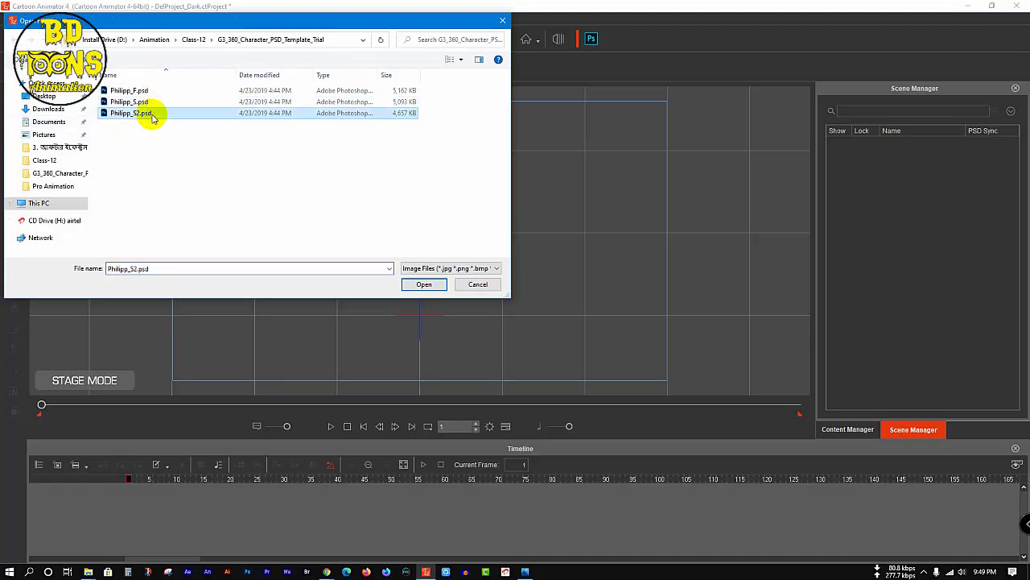
click(419, 284)
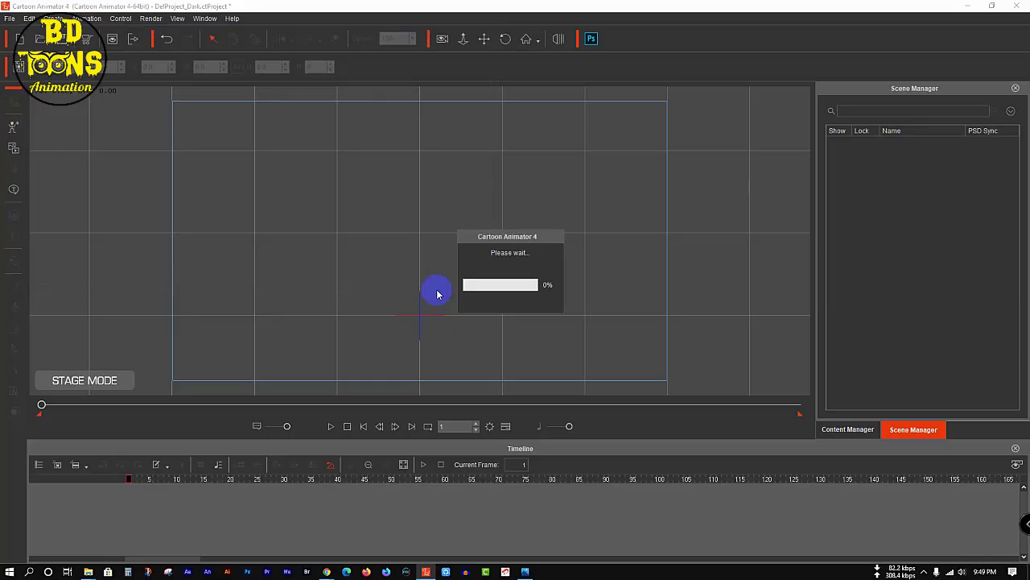
Scale the Philipp_S2 character up to about 290.4 and position its upper body within the stage frame.
click(429, 212)
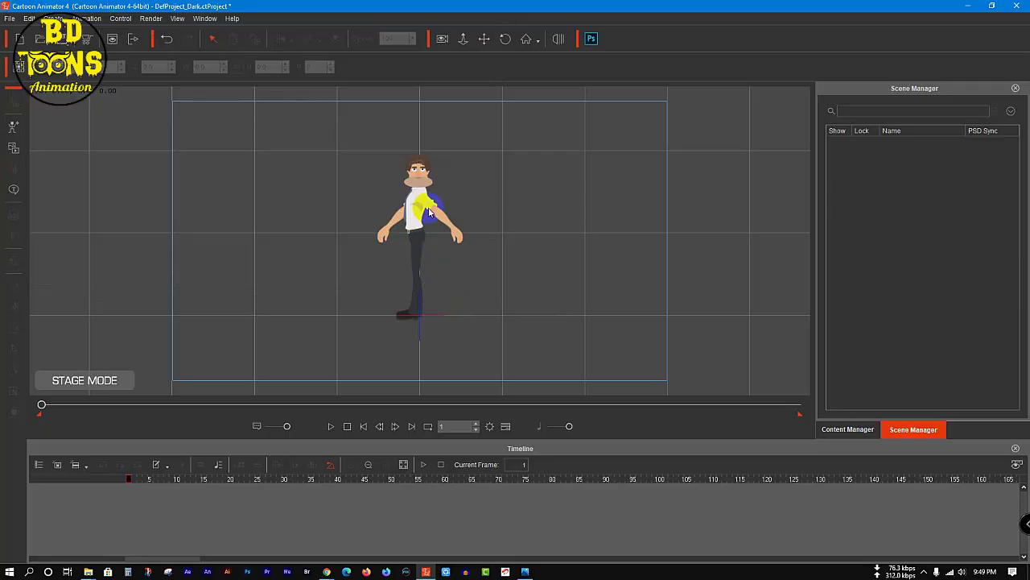
click(451, 196)
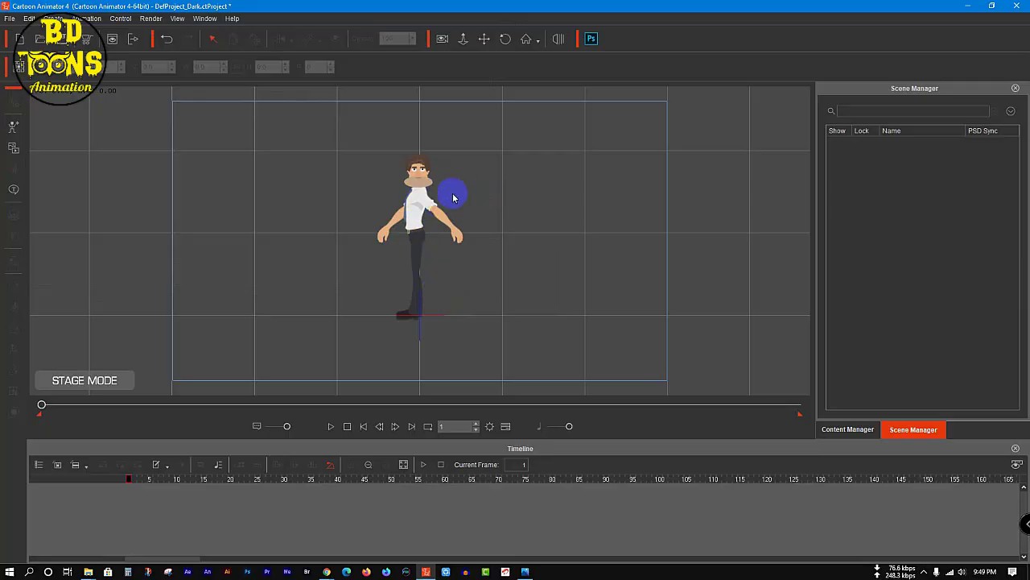
drag(464, 154, 595, 27)
drag(414, 166, 416, 375)
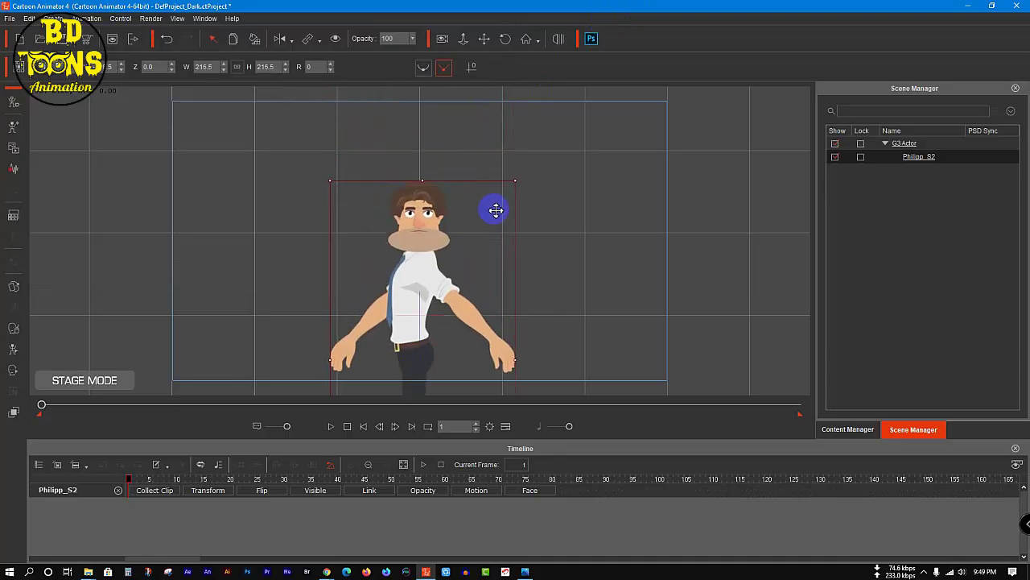
drag(516, 181, 557, 67)
drag(419, 189, 420, 250)
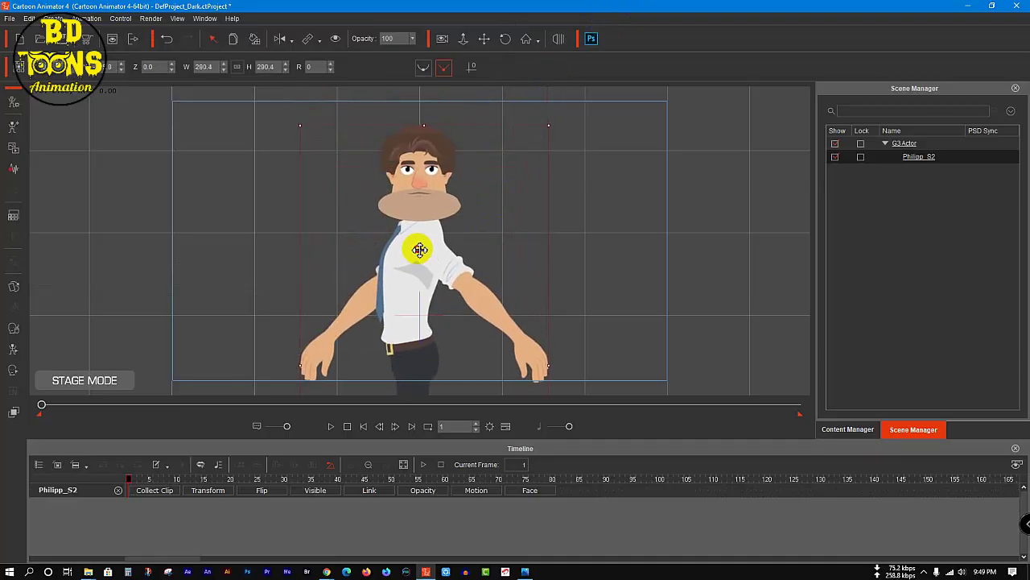
Try to turn Philipp_S2's head with the Face Key Editor's rotation gizmo without any angle data loaded, and close the editor.
click(13, 375)
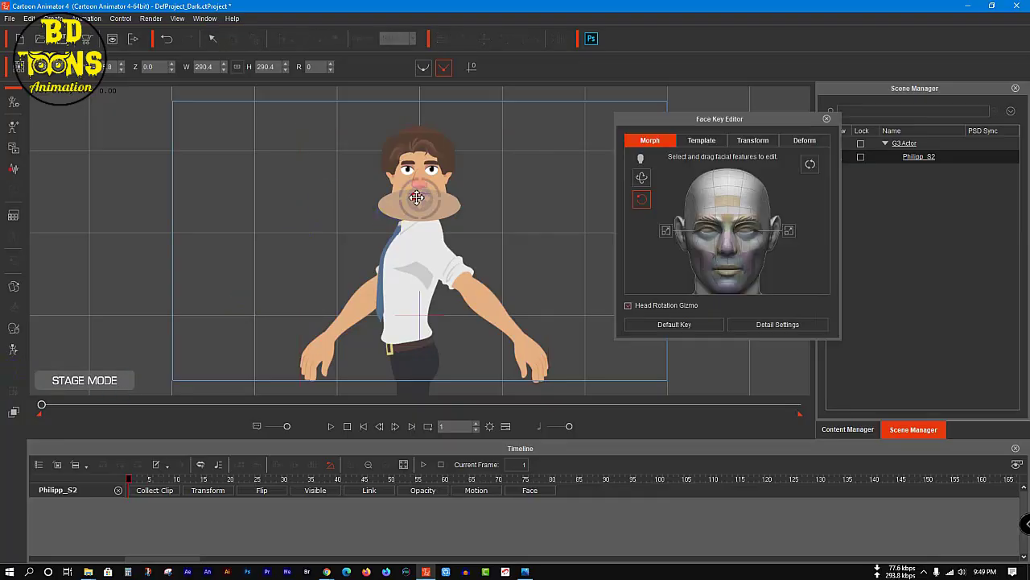
drag(416, 197, 206, 199)
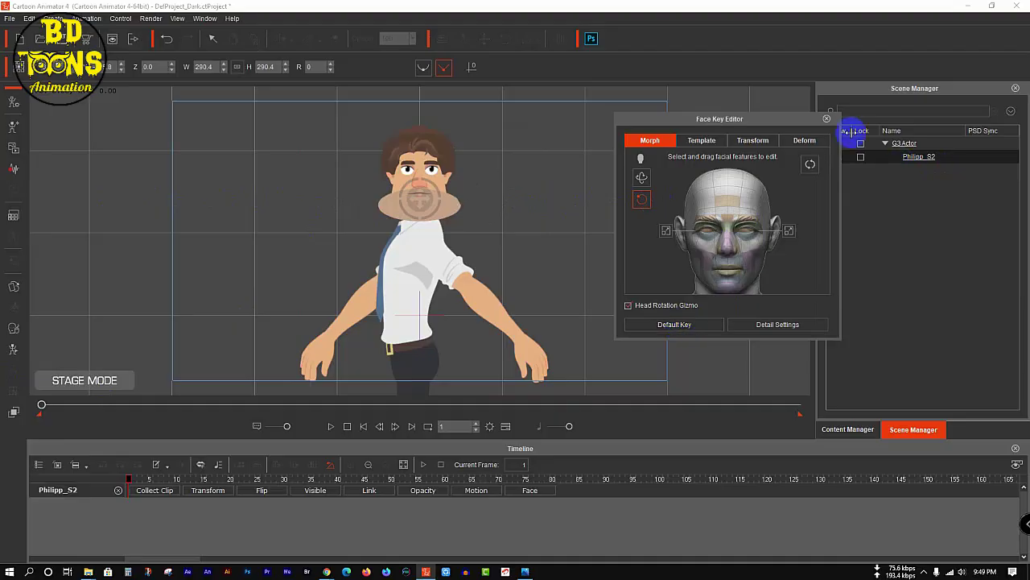
click(825, 118)
Load the PhilippS2.sad angle profile into Philipp_S2's 360 Head Creator in composer mode, and return the character to stage mode.
click(18, 103)
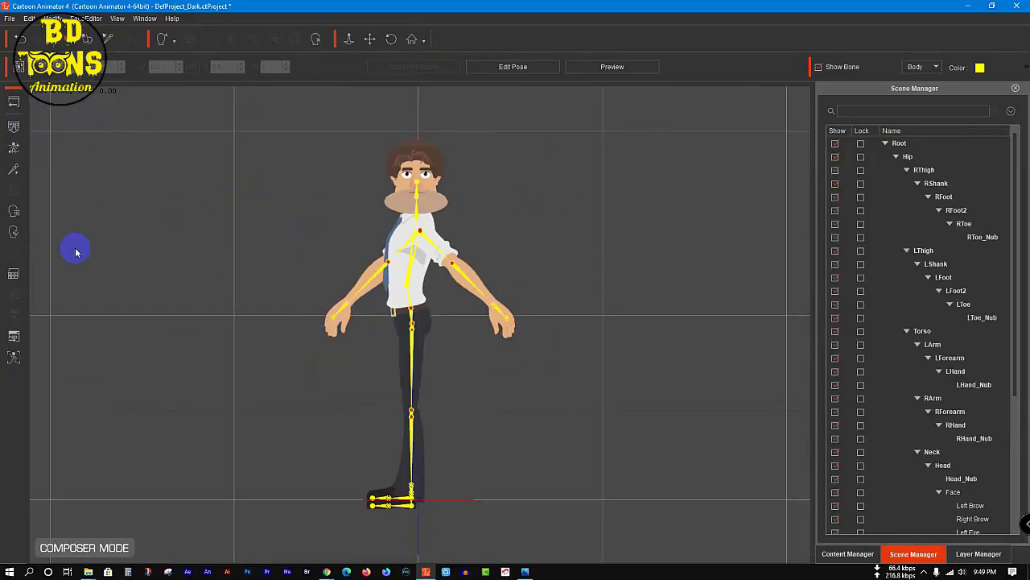
click(16, 232)
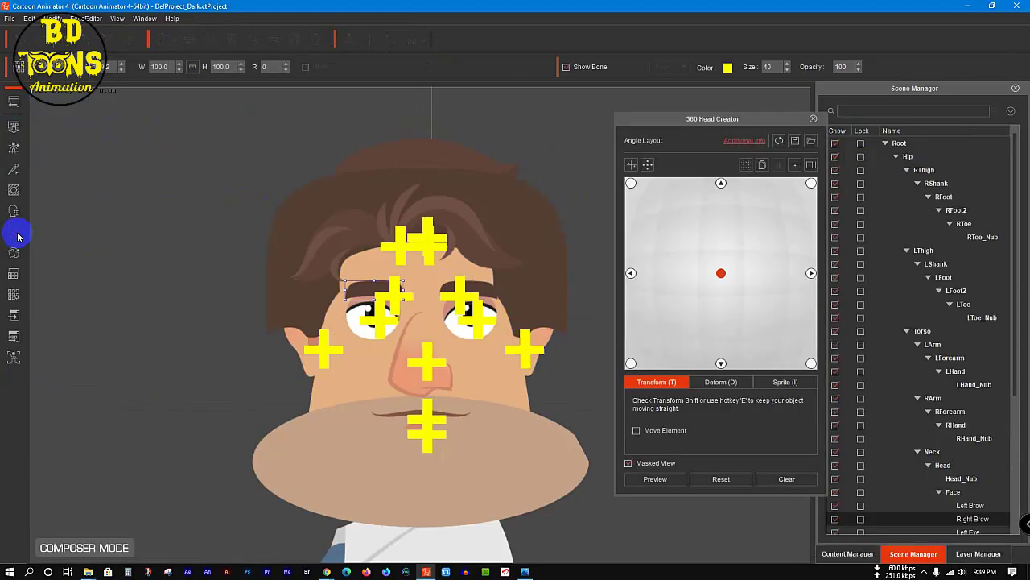
click(809, 144)
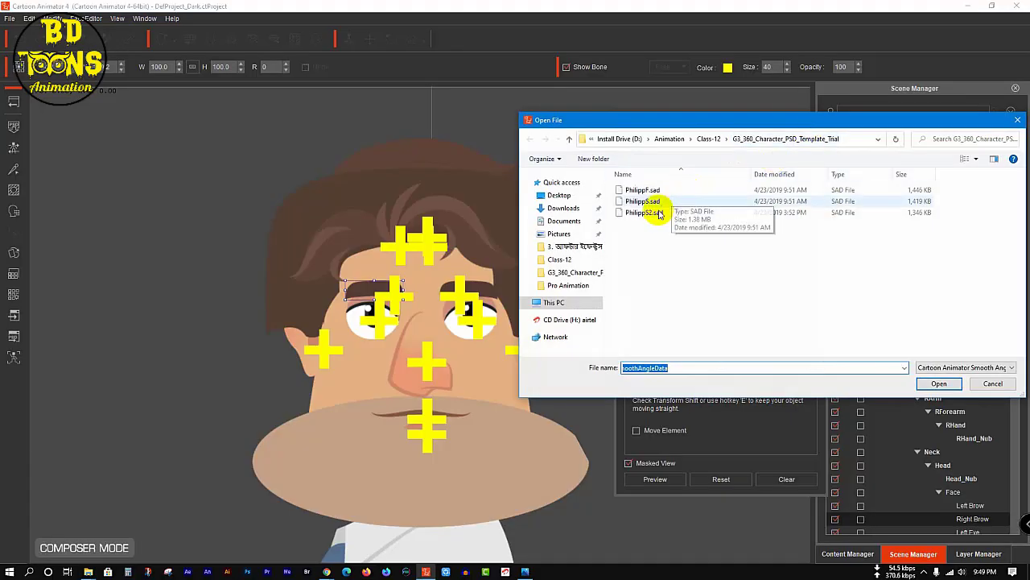
click(658, 213)
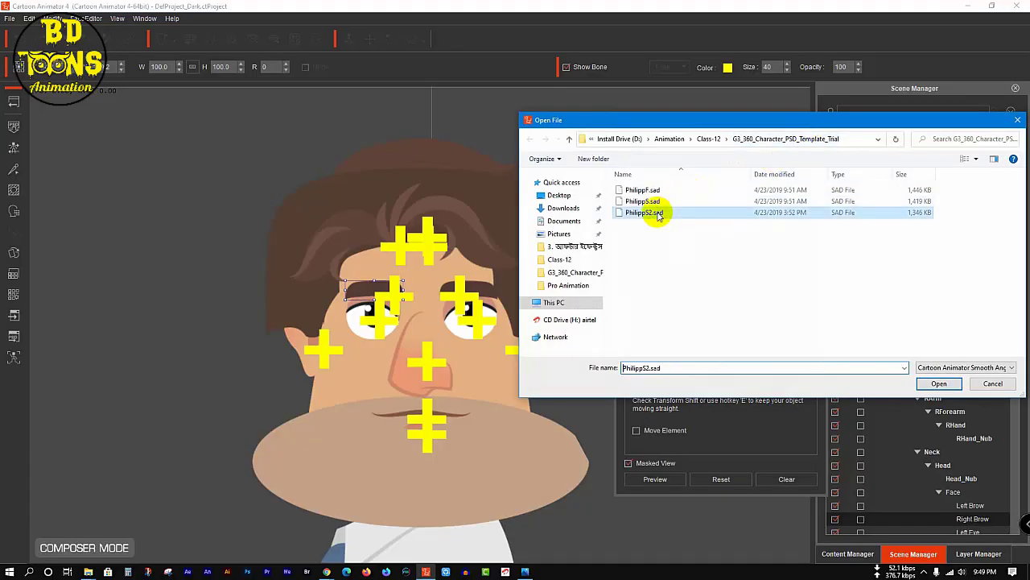
click(938, 384)
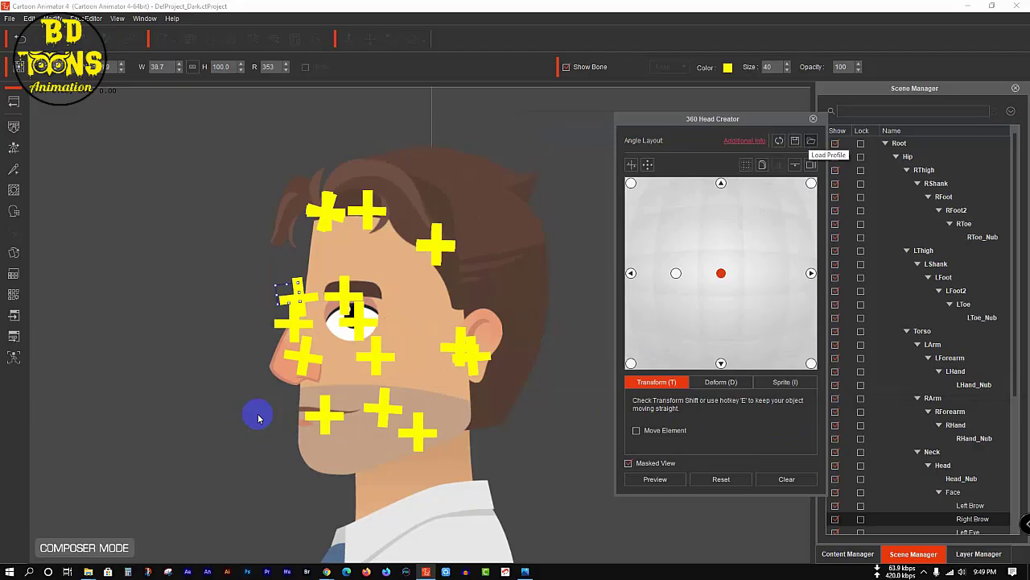
click(813, 120)
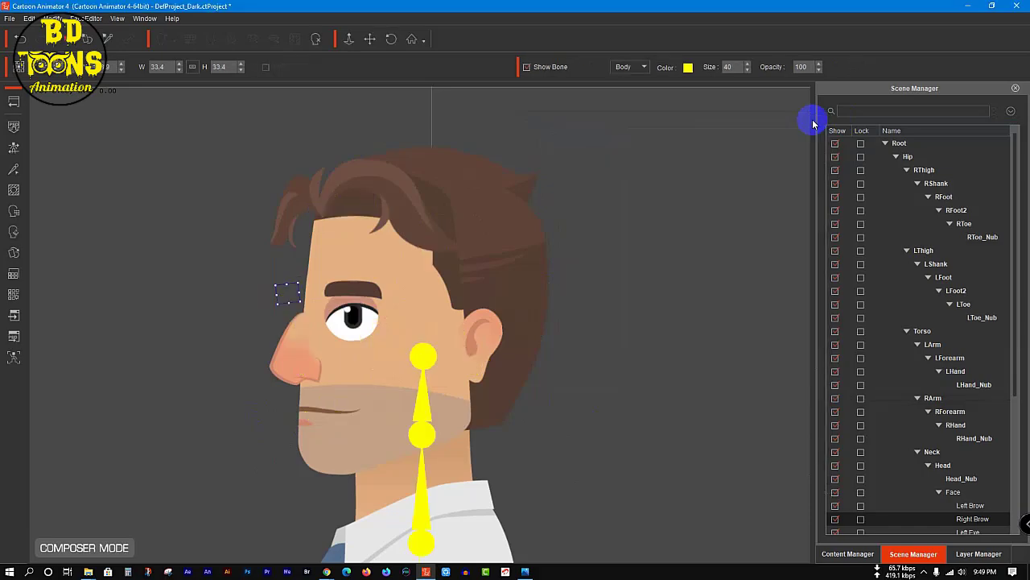
click(11, 103)
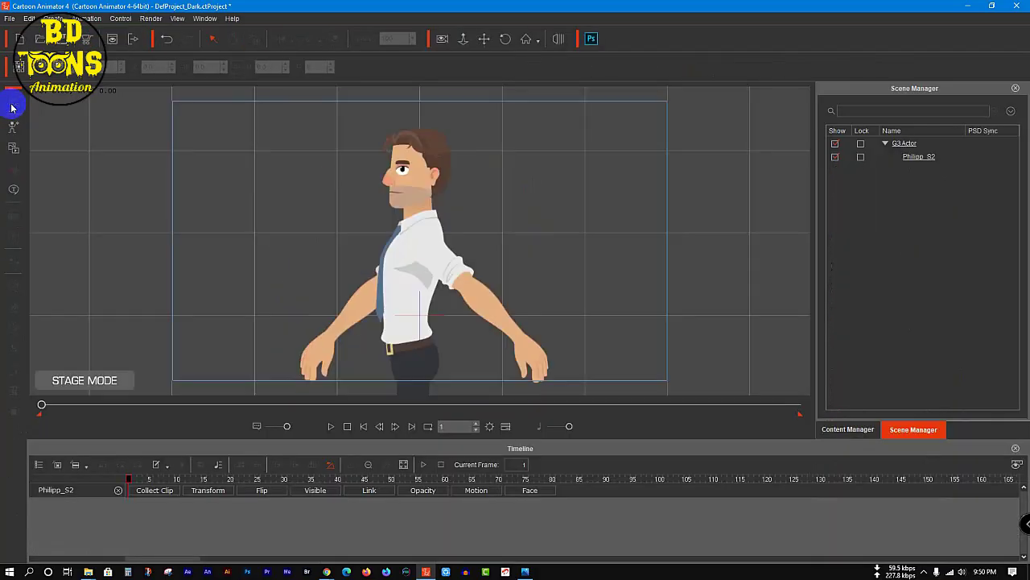
Rotate Philipp_S2's head from side profile toward the front with the head rotation gizmo, and close the Face Key Editor.
click(400, 219)
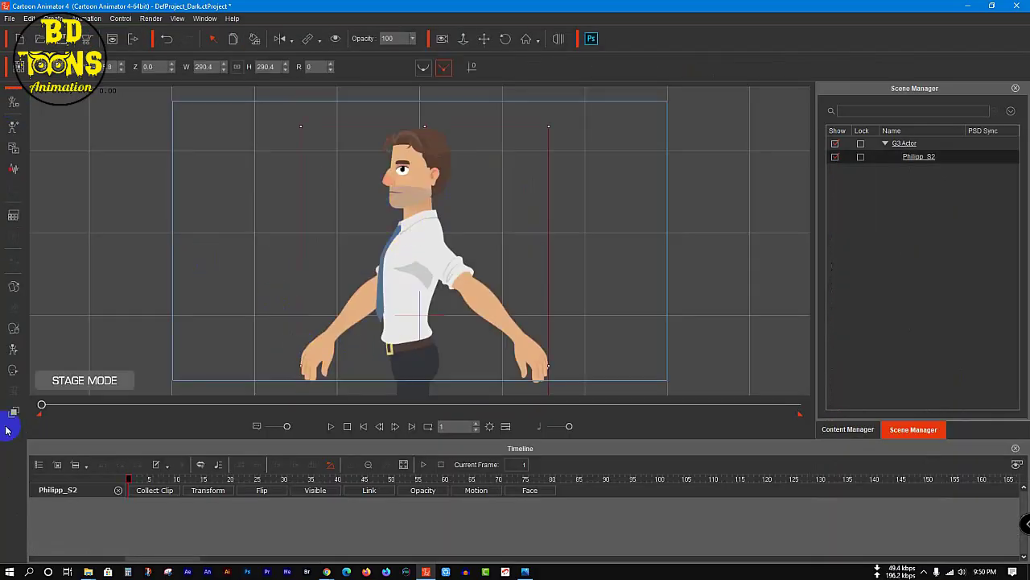
click(14, 375)
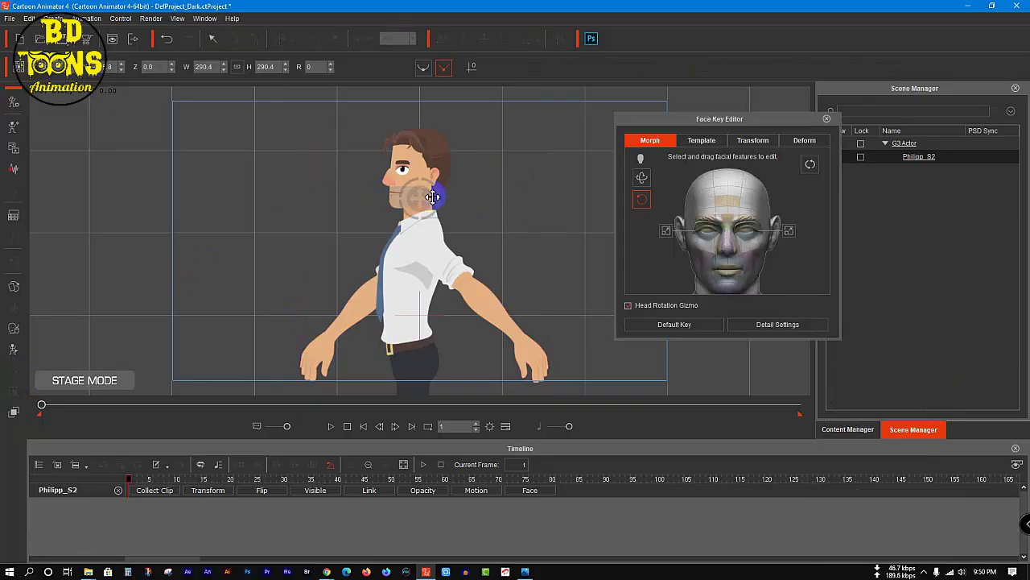
drag(458, 196, 548, 201)
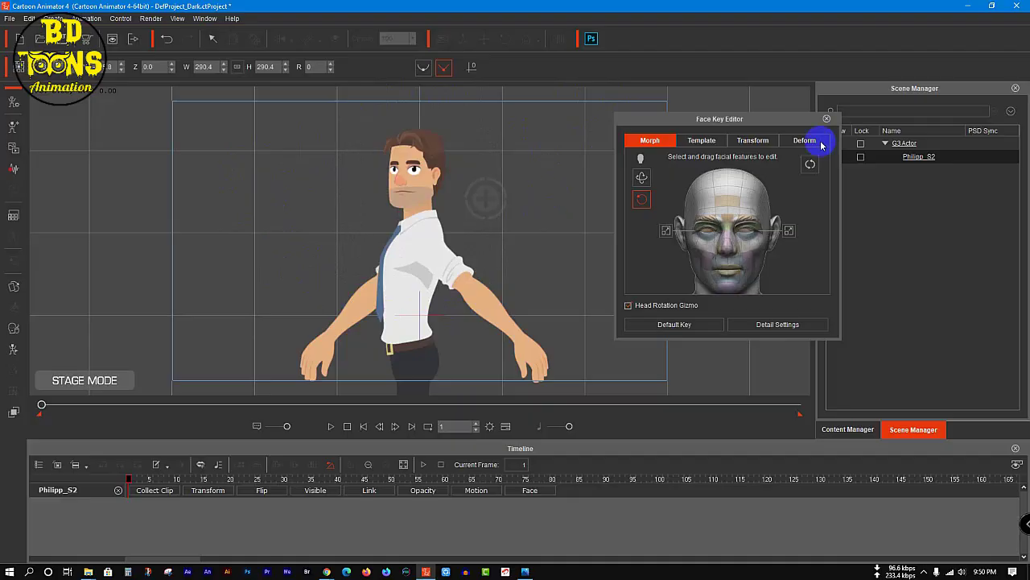
click(825, 118)
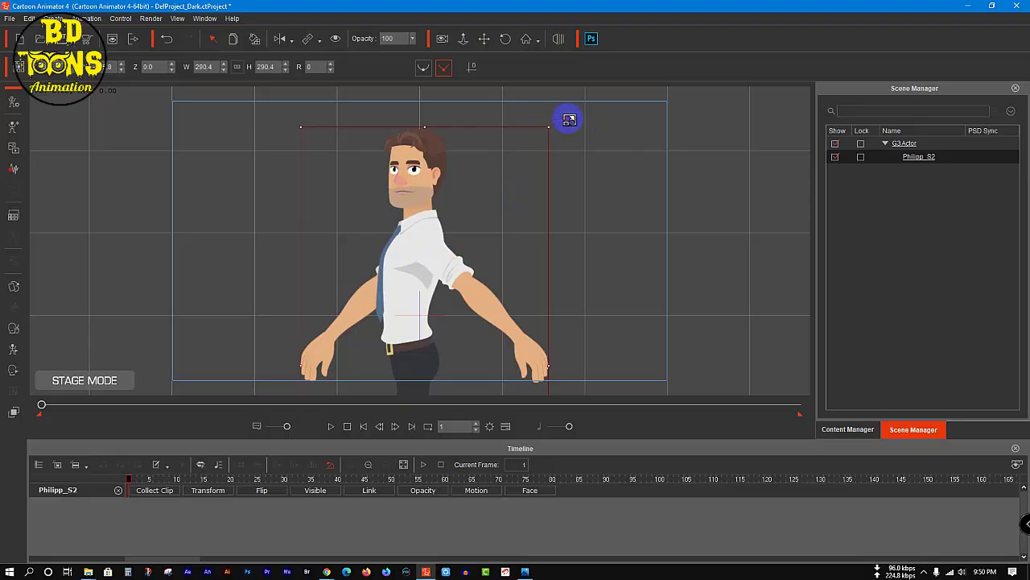
Enlarge Philipp_S2 to about 507.9 and reposition it so the head and shoulders fill the stage frame.
drag(568, 117, 744, 65)
drag(398, 175, 387, 349)
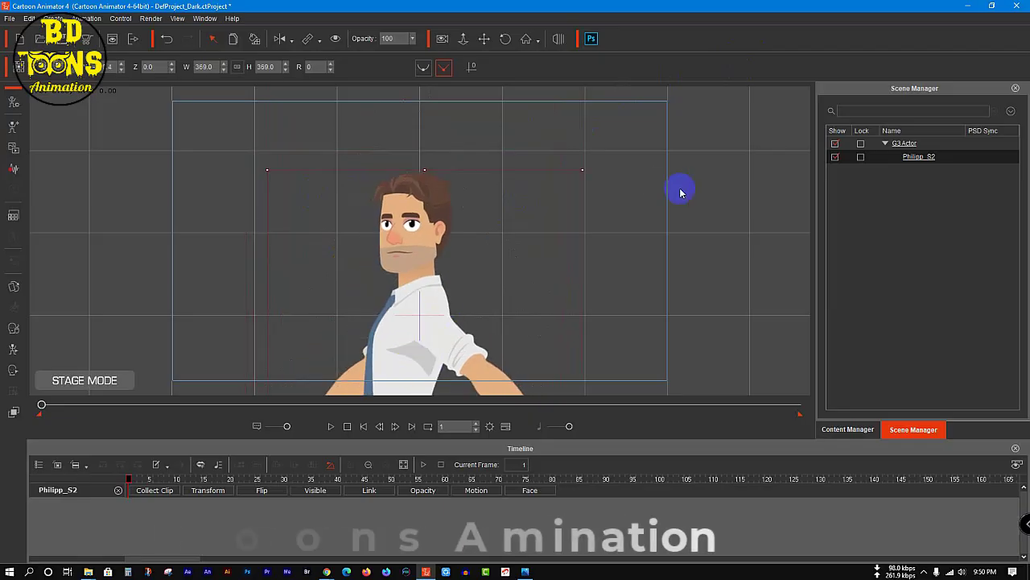
drag(584, 171, 699, 81)
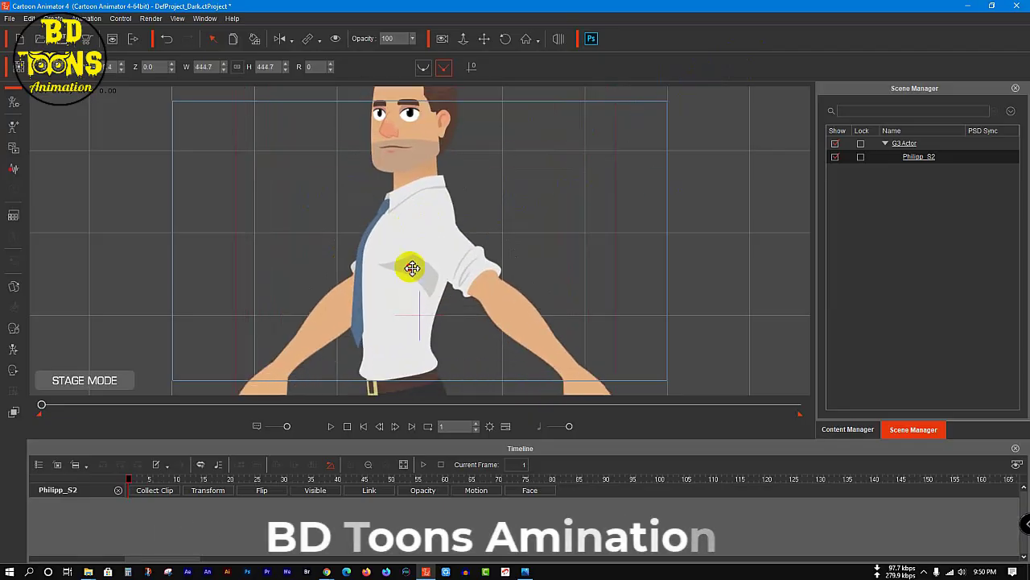
drag(411, 266, 435, 306)
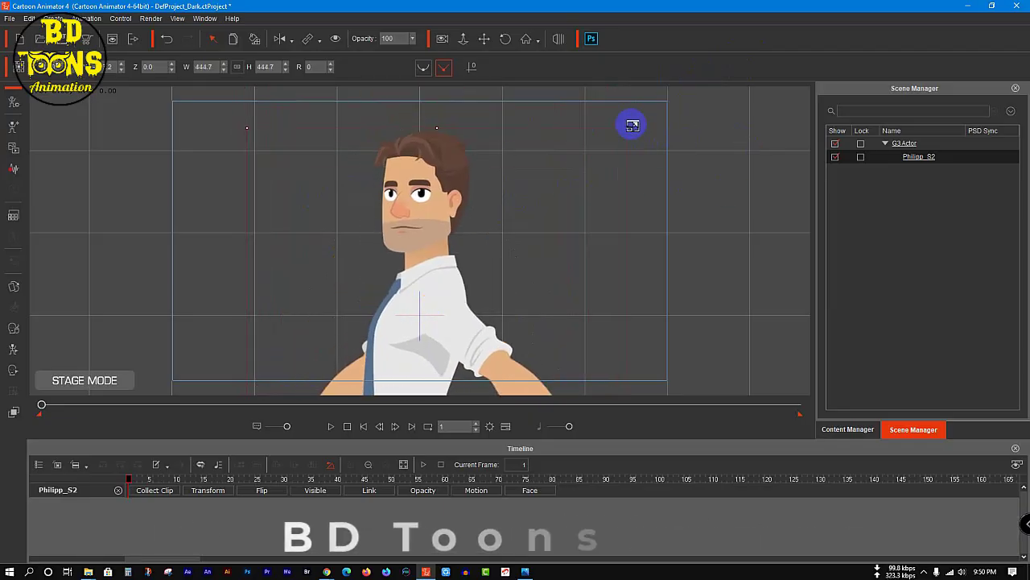
drag(629, 126, 797, 51)
drag(453, 202, 456, 309)
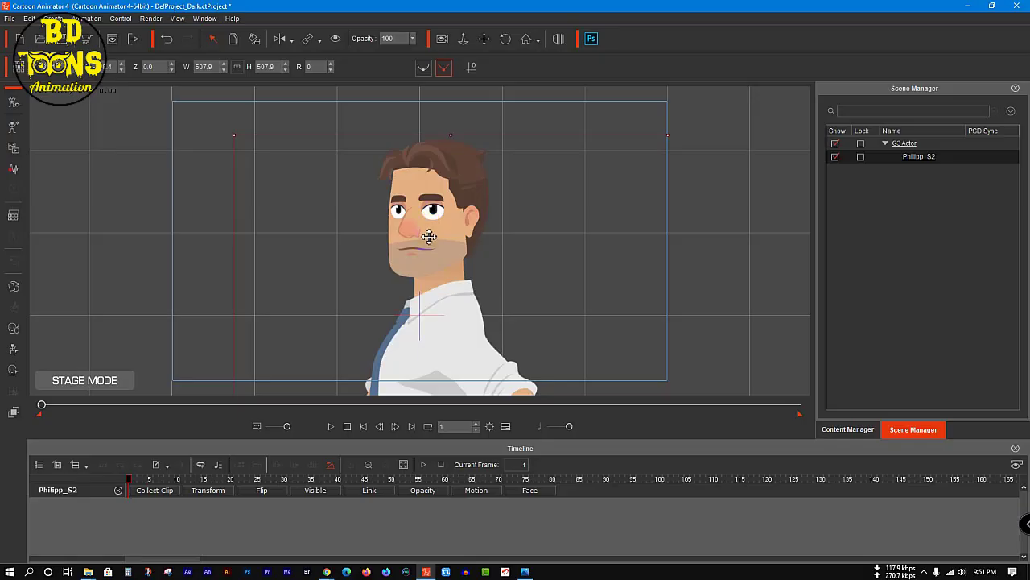
Switch to the Google Meet call in Chrome, mute the noisy participant, return to Cartoon Animator 4 and dismiss the presenting notification.
mouse_move(327, 571)
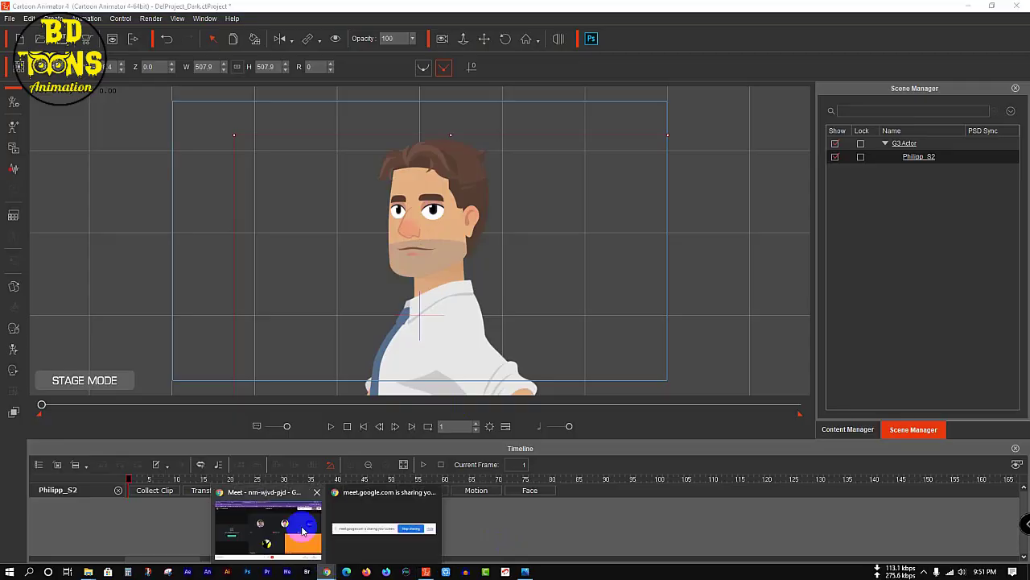
click(303, 531)
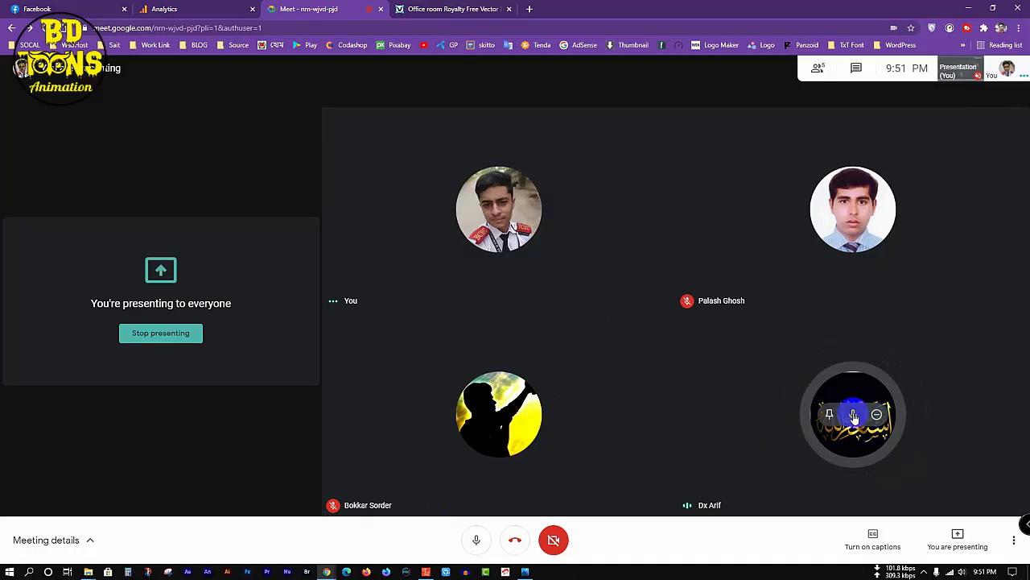
click(853, 415)
click(575, 328)
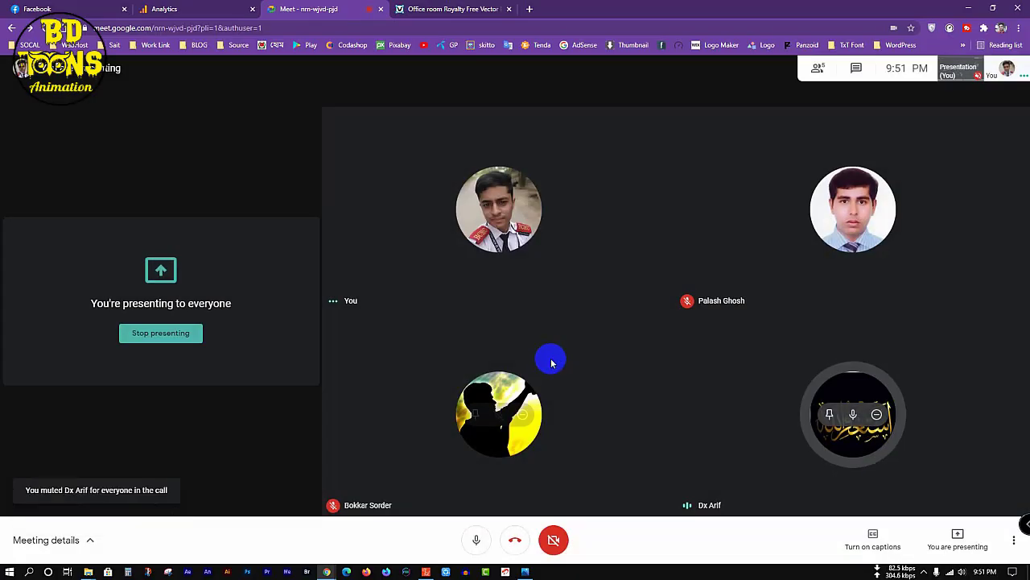
key(alt+Tab)
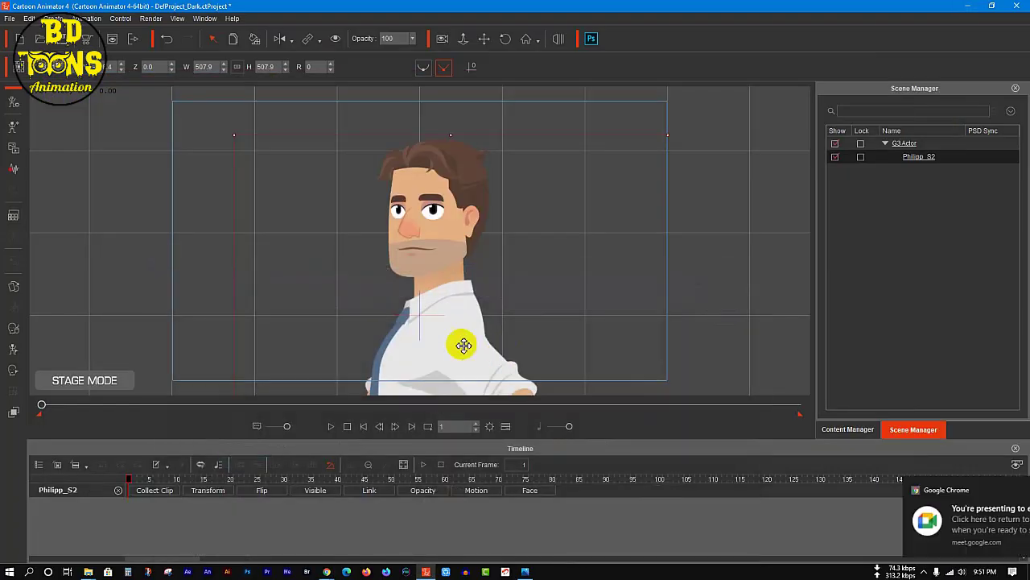
click(1014, 491)
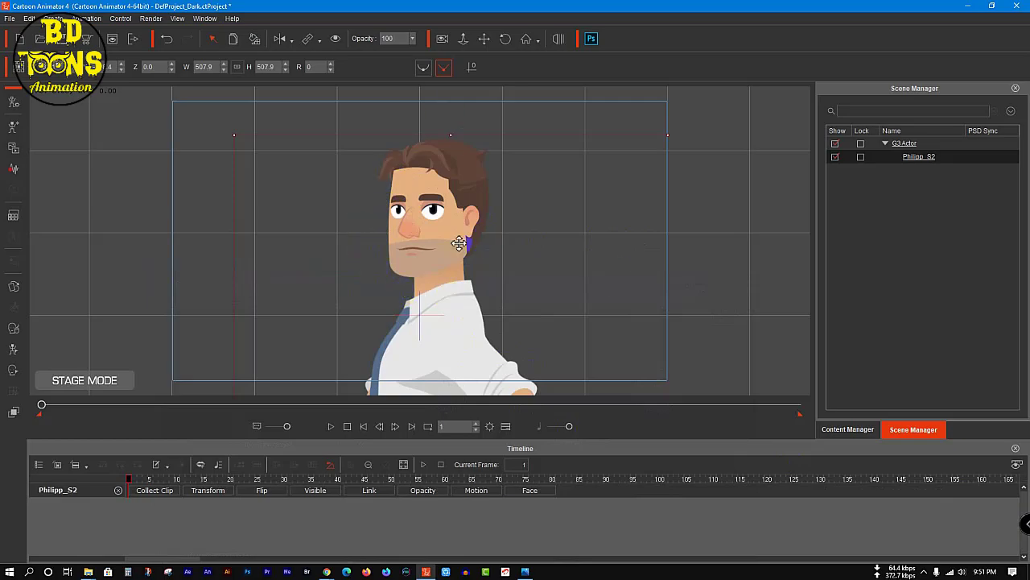
Move Philipp_S2 slightly upward on the stage, and close Cartoon Animator 4 to get back to the G3_360_Character_PSD_Template_Trial folder.
click(612, 288)
mouse_move(448, 191)
mouse_down()
mouse_move(416, 178)
mouse_move(432, 174)
mouse_move(431, 184)
mouse_up()
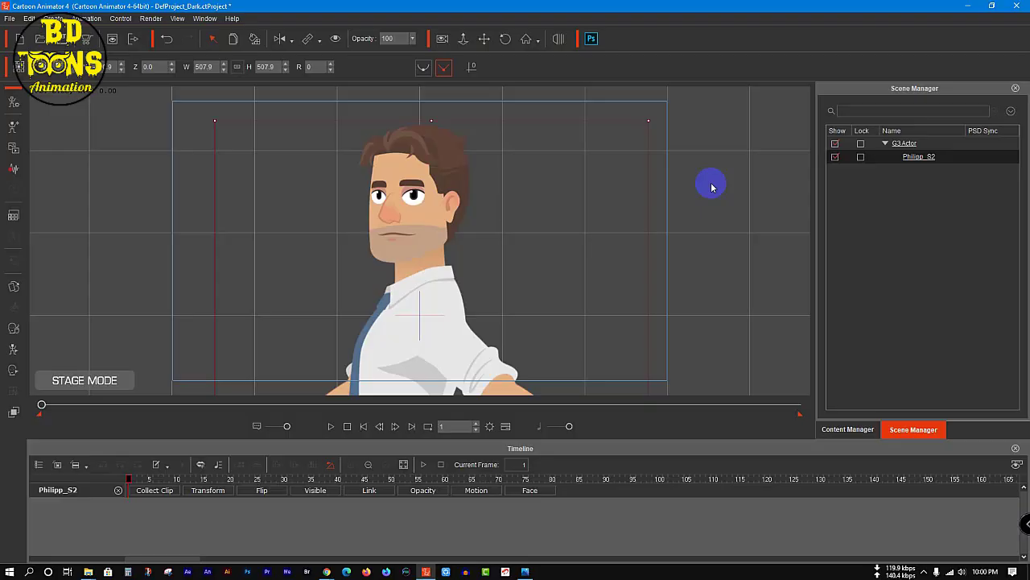
click(1025, 6)
click(526, 317)
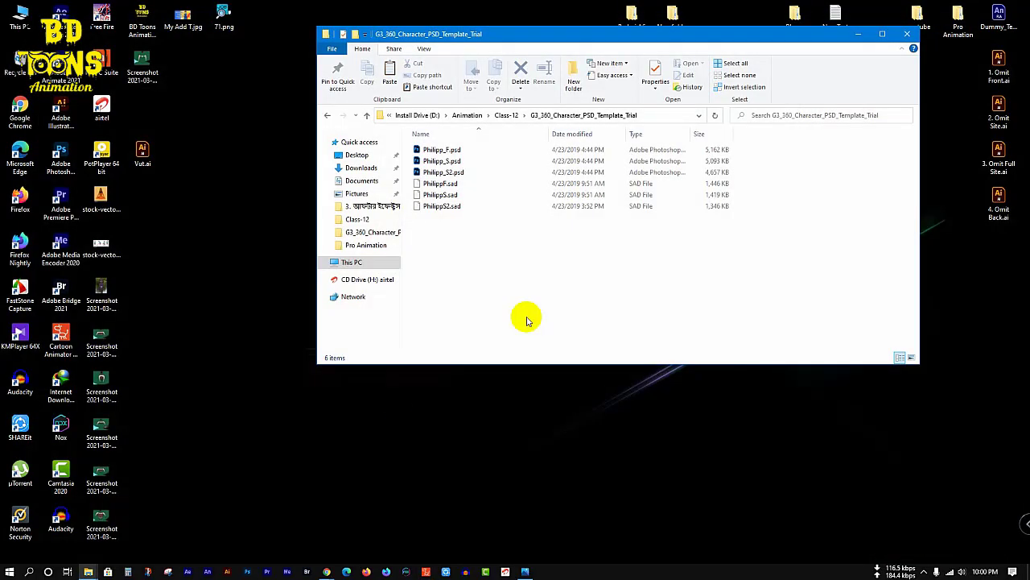
Switch to the Google Meet call in Chrome, try to turn on the camera, and dismiss the camera message.
mouse_move(327, 568)
click(283, 519)
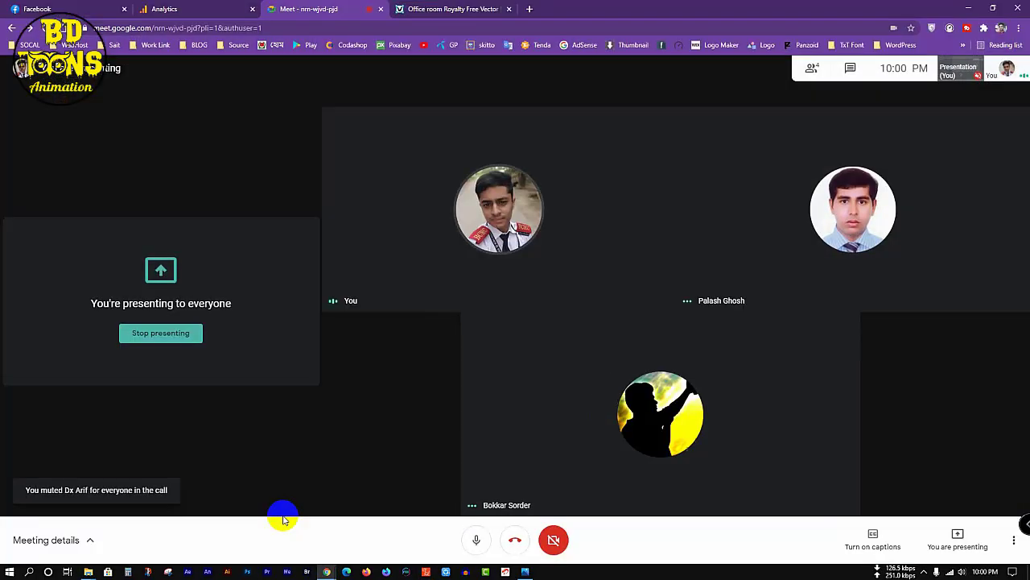
click(552, 541)
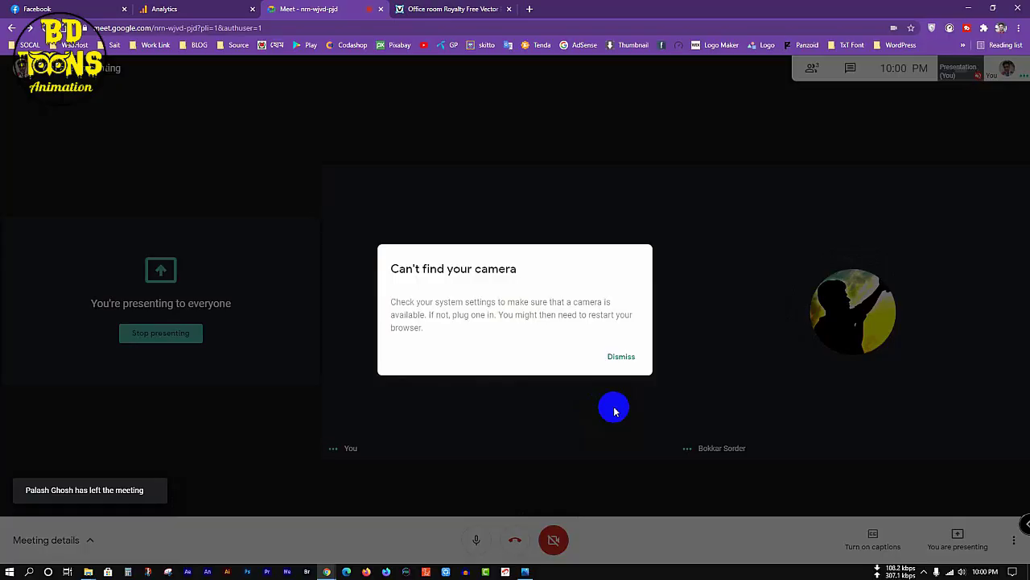
click(622, 360)
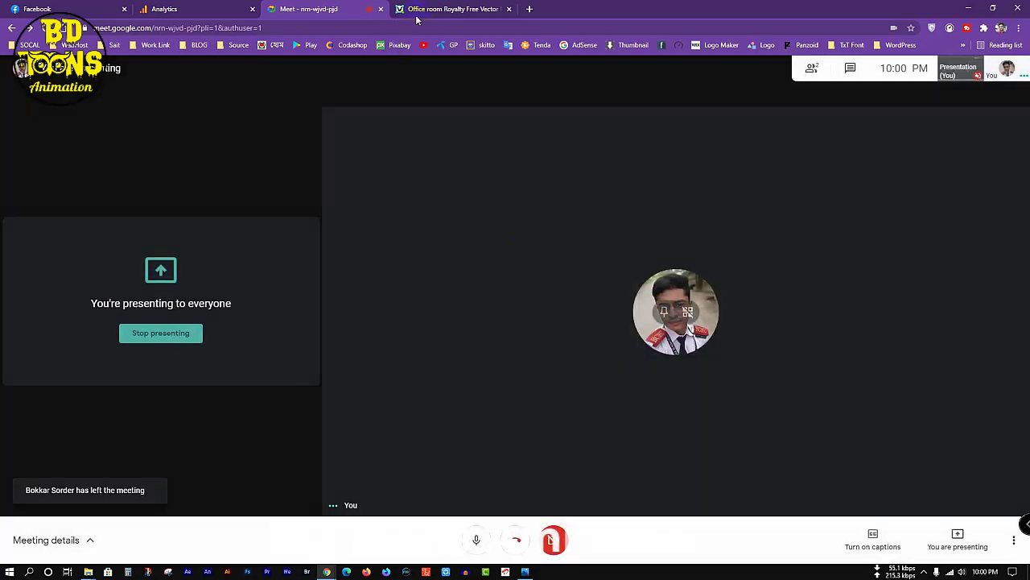
Close the Office room vector, Google Meet and Analytics pages, glance through the Facebook feed, and close Chrome.
click(495, 8)
click(509, 9)
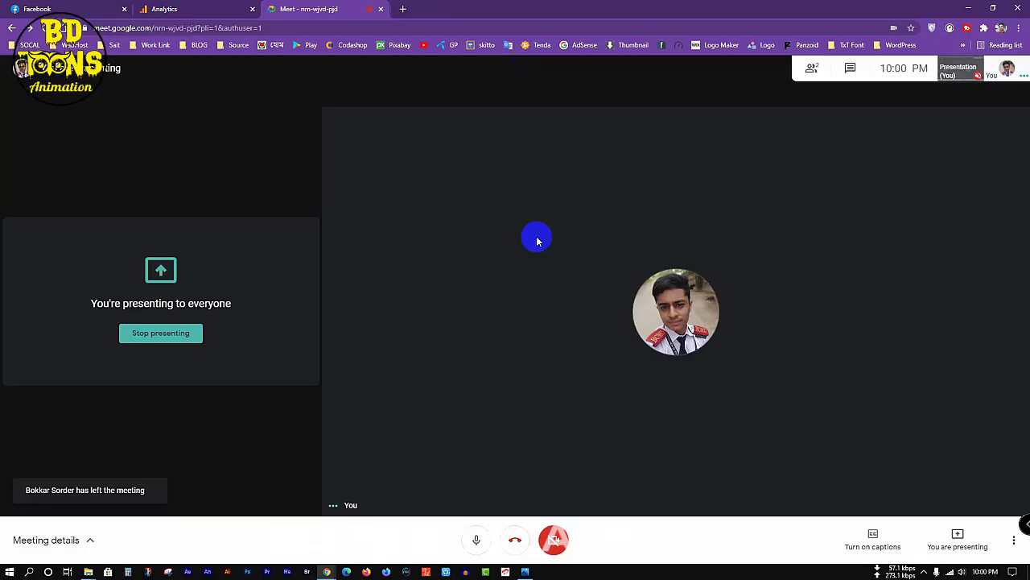
click(382, 9)
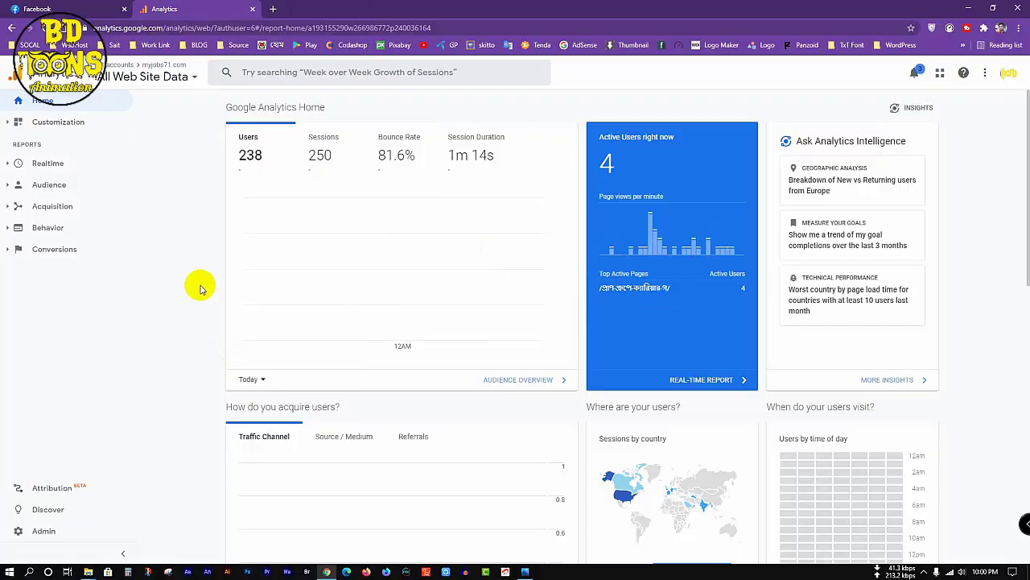
click(252, 10)
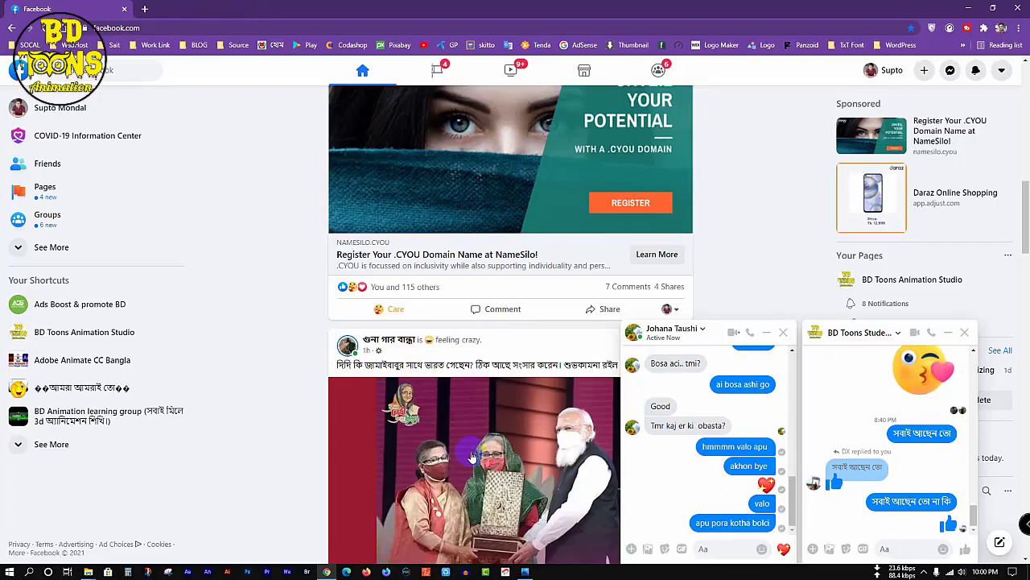
scroll(470, 458, down, 3)
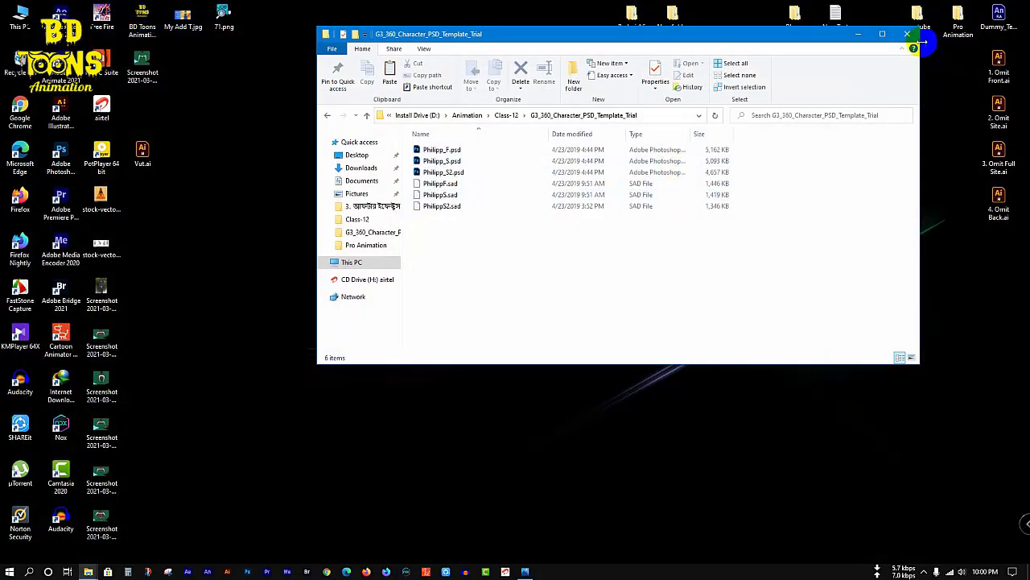
Close the G3_360_Character_PSD_Template_Trial folder window and refresh the desktop.
click(907, 34)
right_click(434, 211)
click(461, 253)
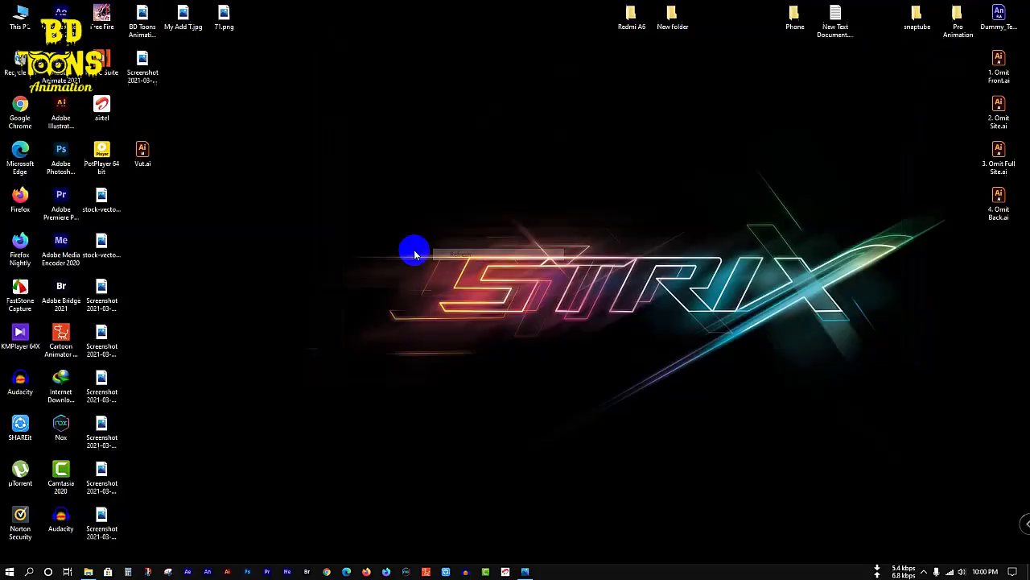
Empty the Recycle Bin and confirm the permanent deletion.
right_click(19, 56)
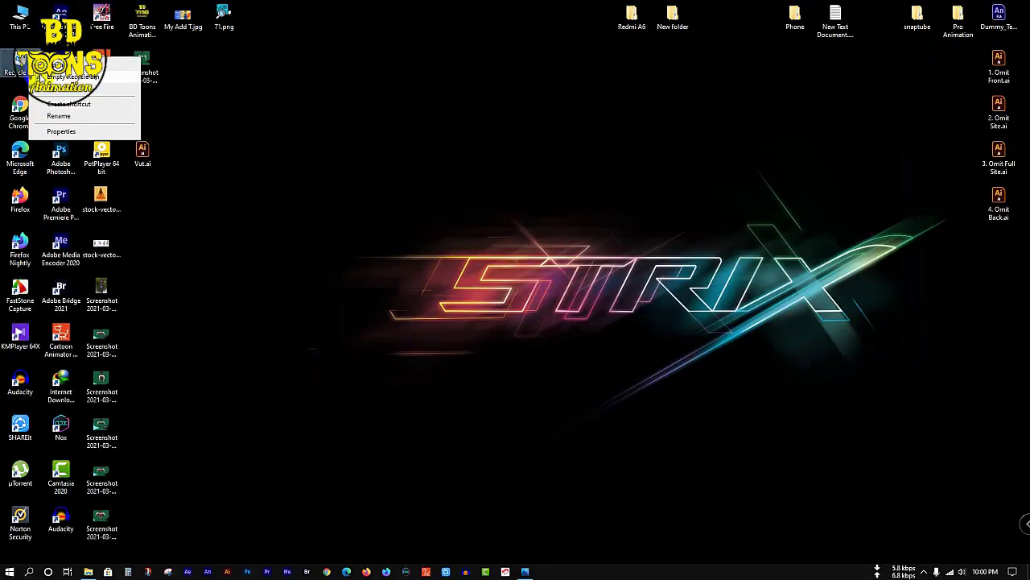
click(50, 78)
click(555, 330)
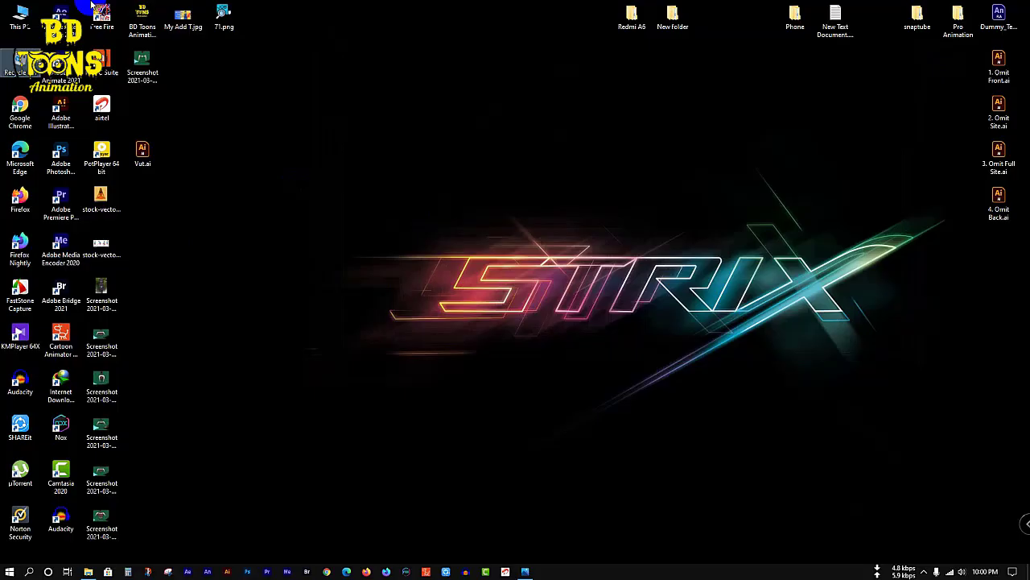
View the drives in This PC, close the window, and show the hidden system tray icons.
double_click(20, 16)
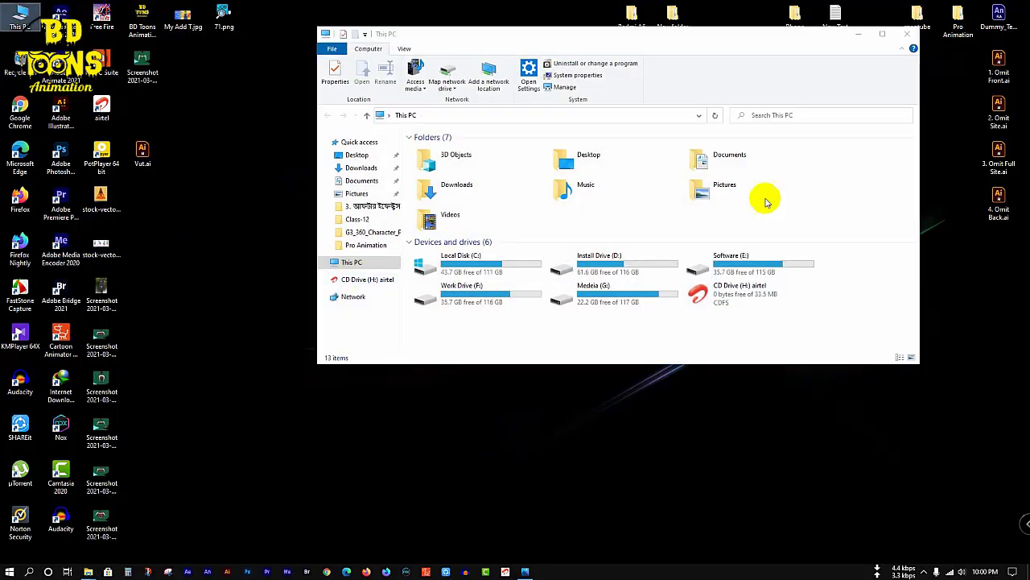
click(907, 33)
click(923, 571)
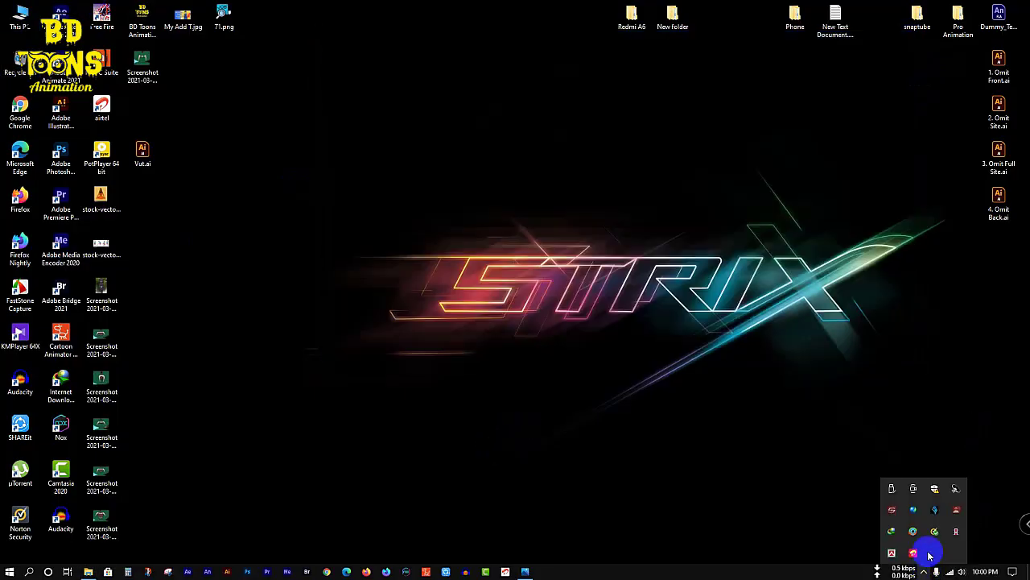